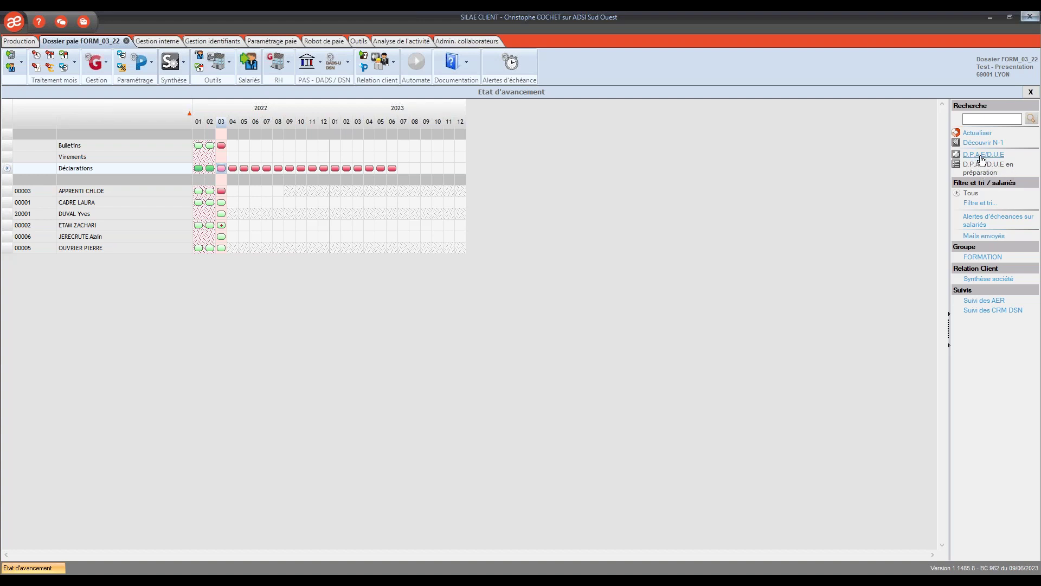
Open the D.P.A.E/D.U.E pre-hire declaration, review its employer, future employee and employment sections, and close it.
click(983, 156)
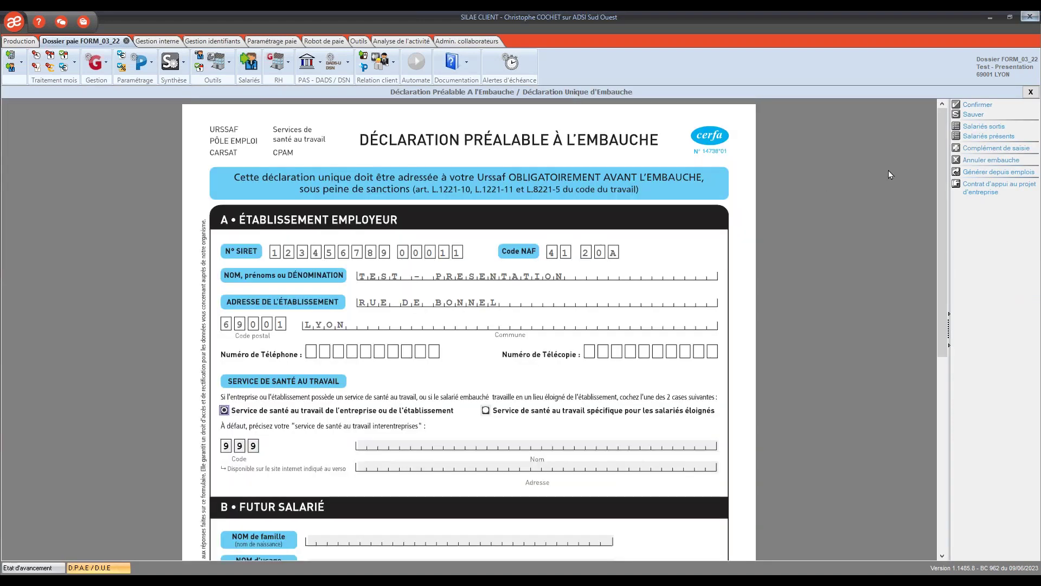
scroll(893, 175, down, 2)
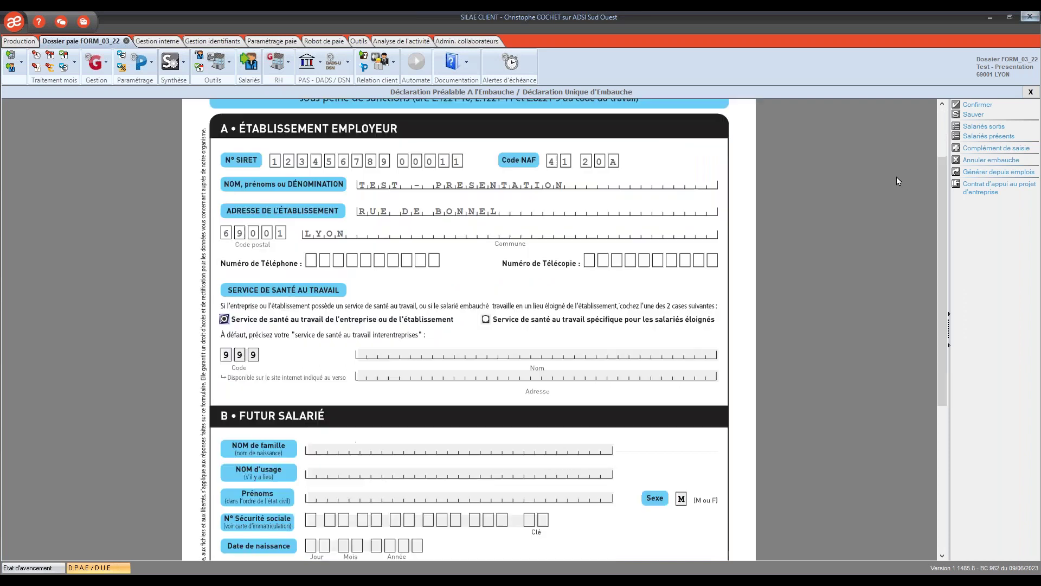
scroll(897, 181, down, 1)
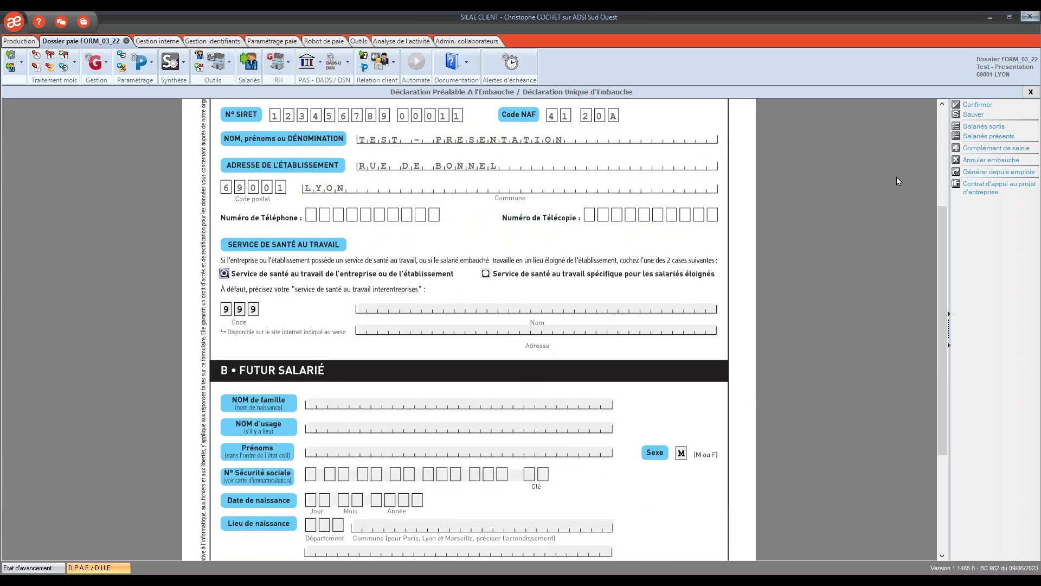
scroll(906, 186, down, 2)
scroll(906, 187, down, 1)
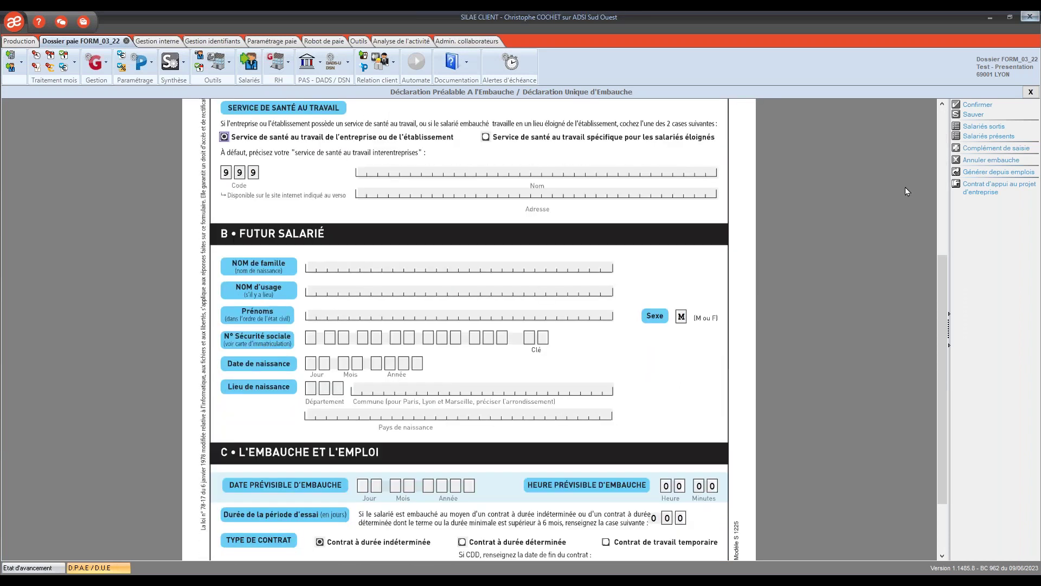
scroll(906, 187, down, 2)
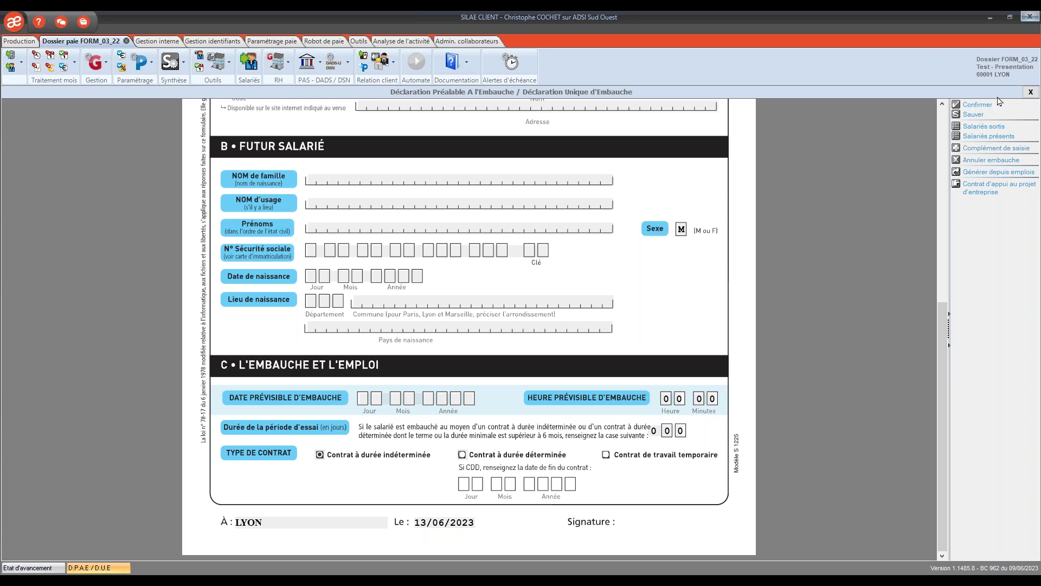
click(1032, 93)
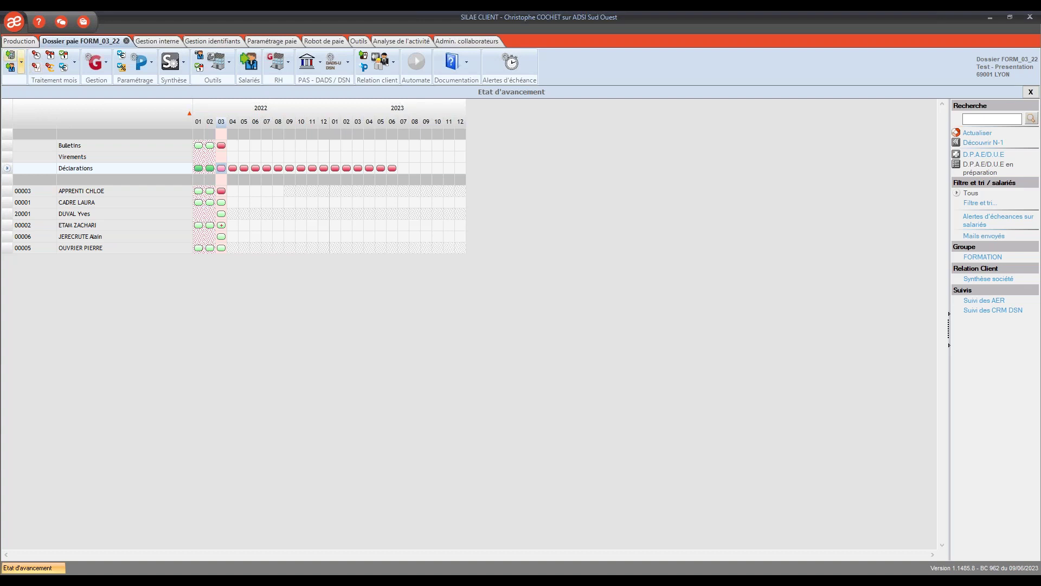
Open the employee records (Fiches salariés) and list only the employees matching "Salariés sans emploi en cours".
click(21, 59)
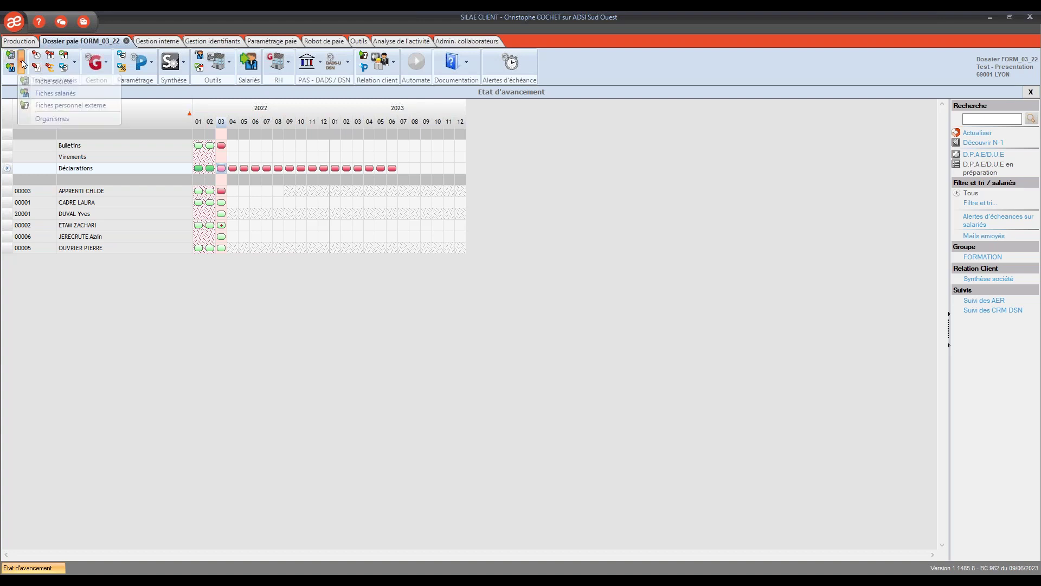
click(57, 94)
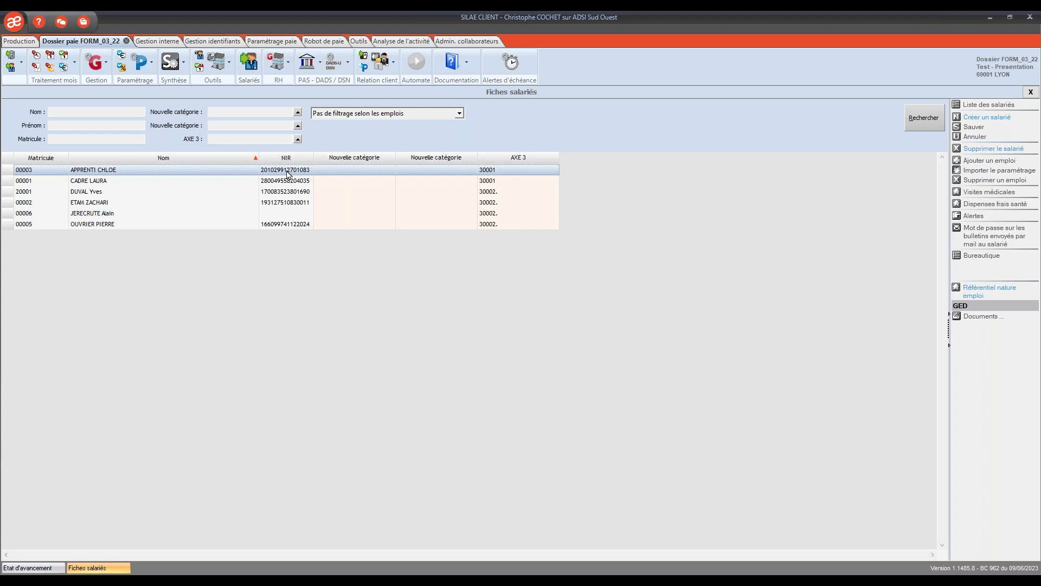
click(460, 116)
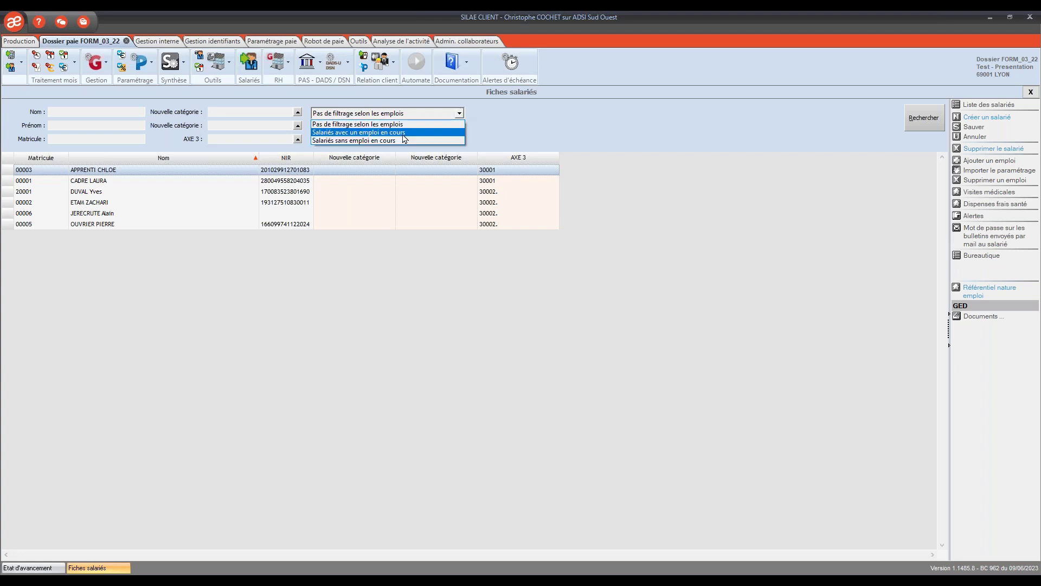
click(384, 141)
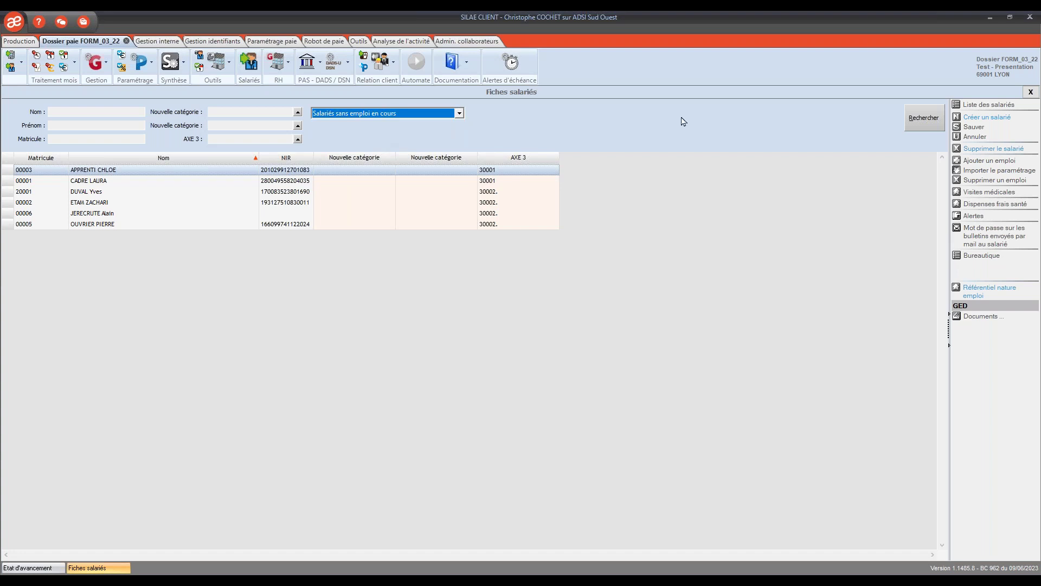
click(940, 115)
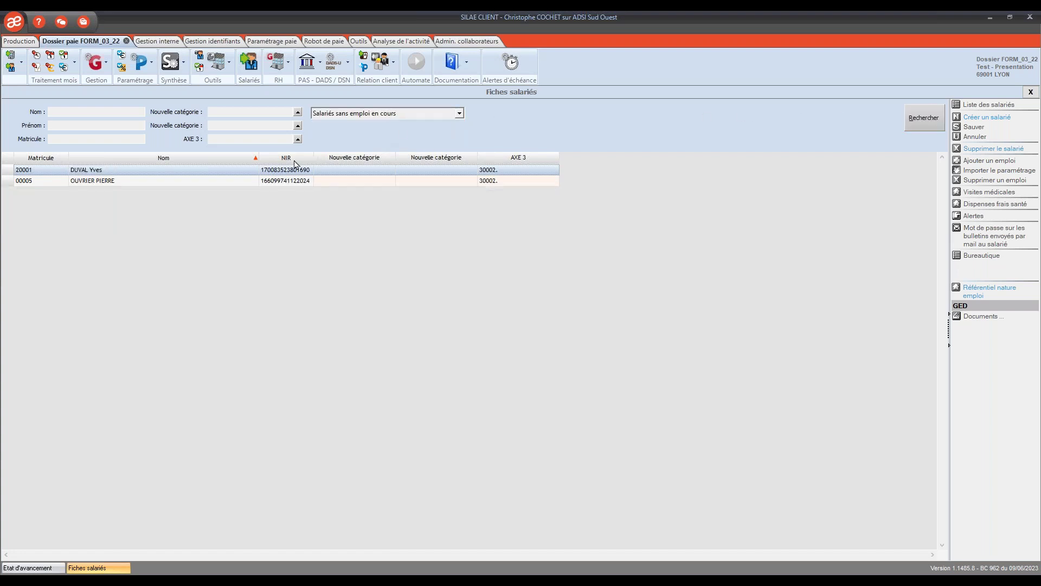
Filter the employee list by "Salariés avec un emploi en cours" and run the search.
click(460, 115)
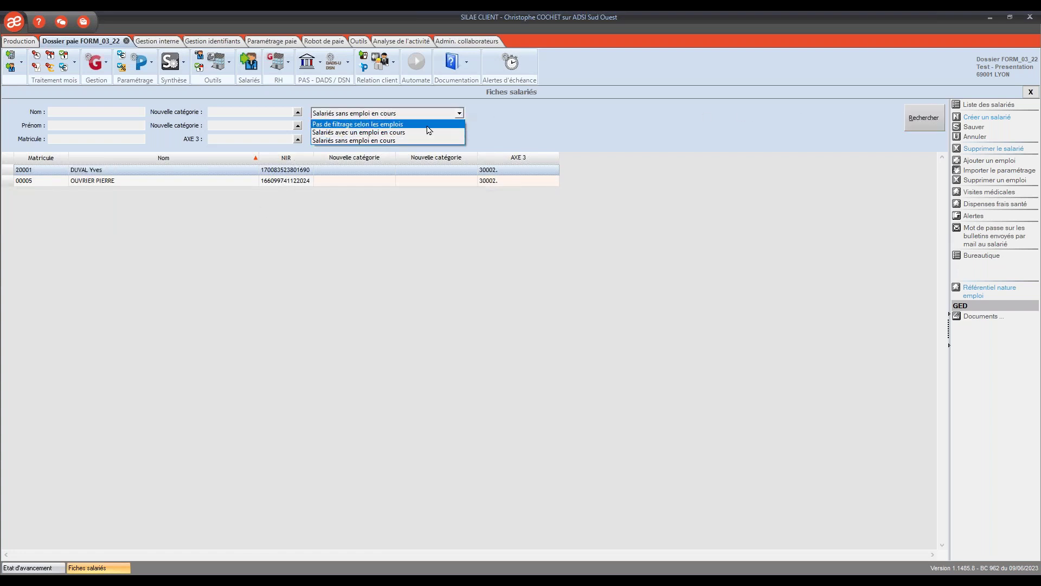
click(421, 133)
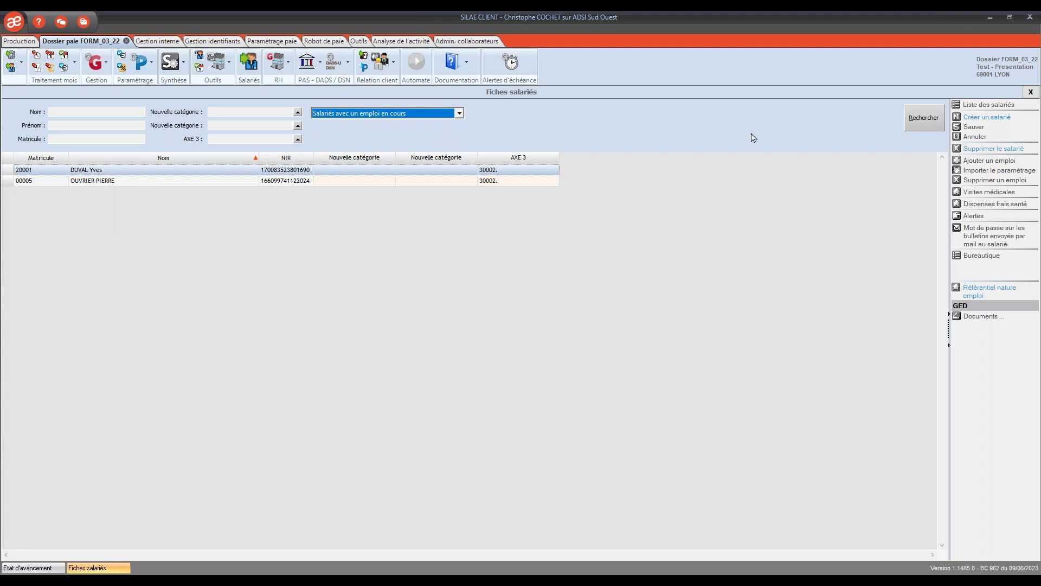
click(907, 122)
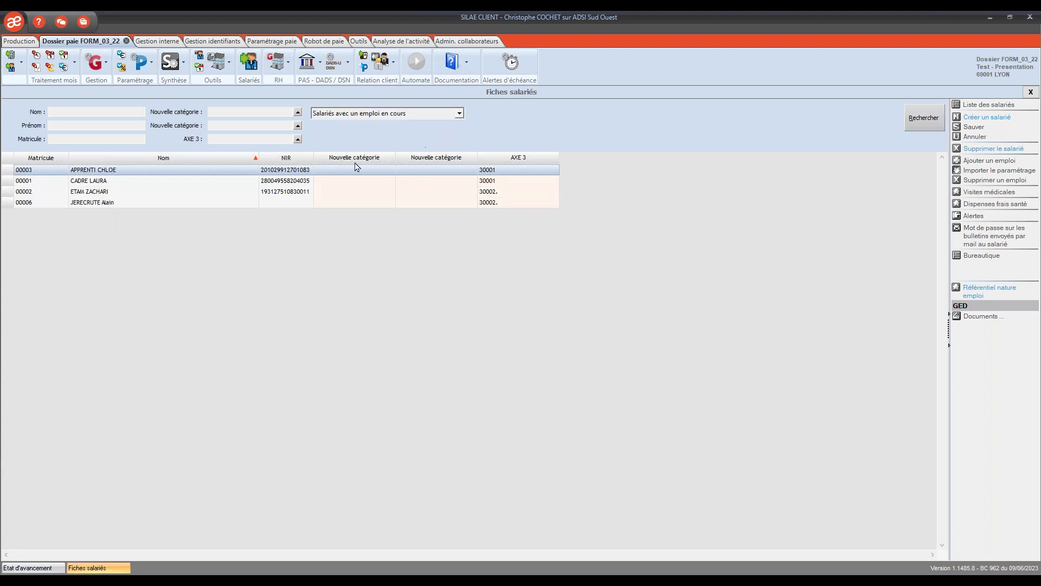
Open the apprentice's employee record and go to its "Définition de l'emploi" section through the record's summary.
double_click(289, 173)
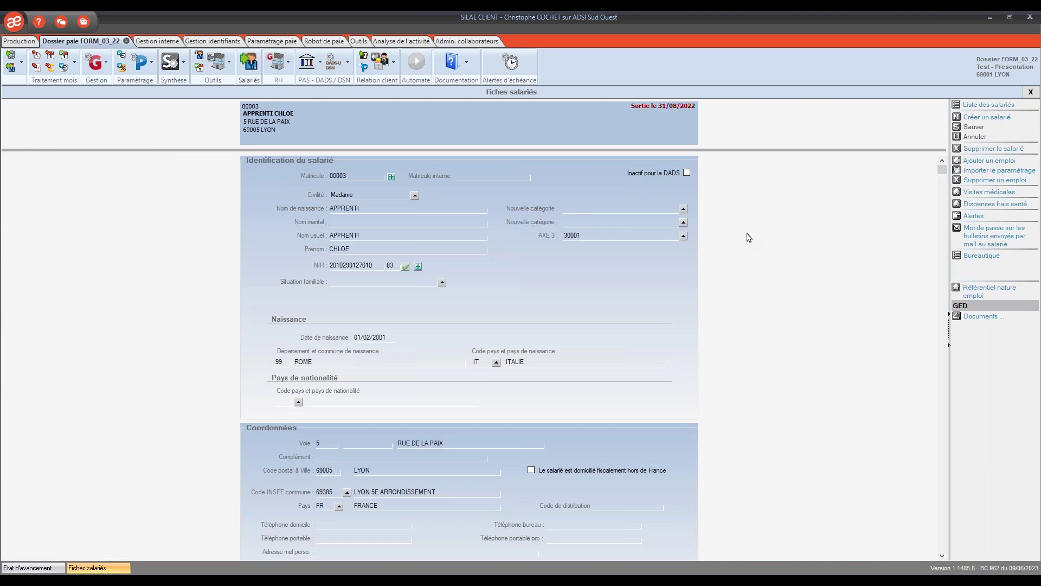
scroll(754, 231, down, 1)
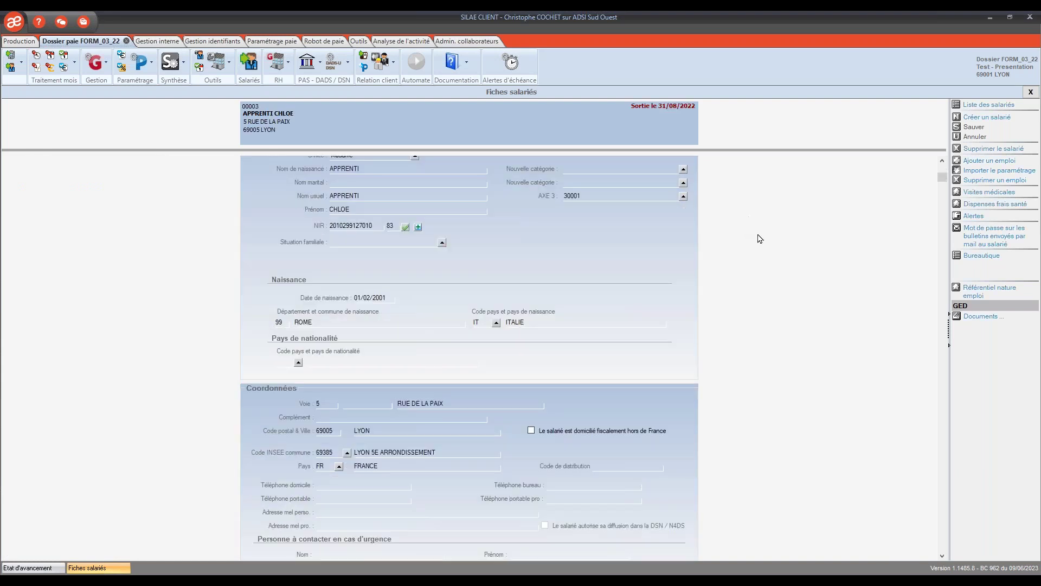
scroll(760, 238, down, 10)
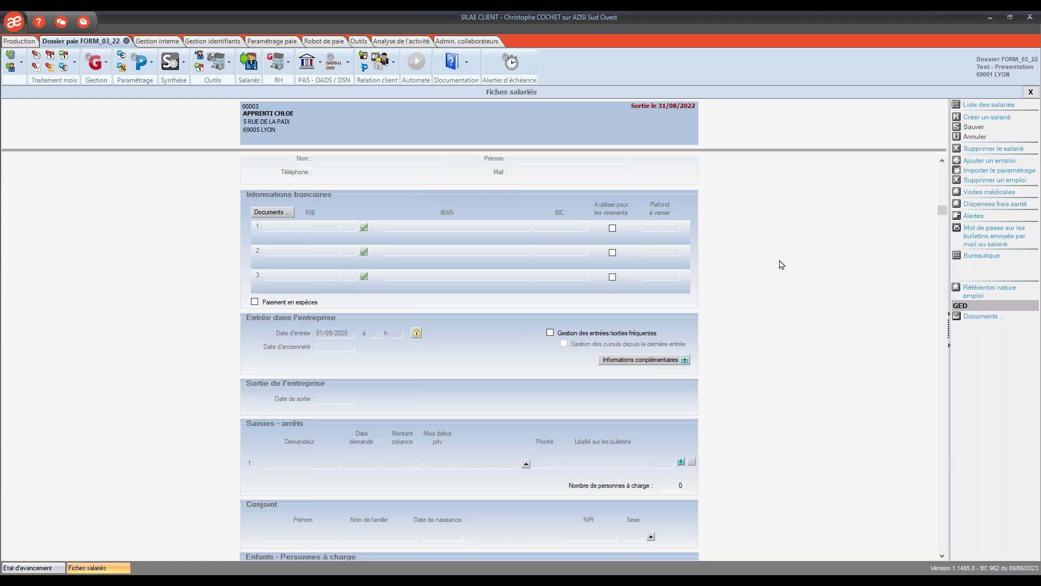
key(alt+s)
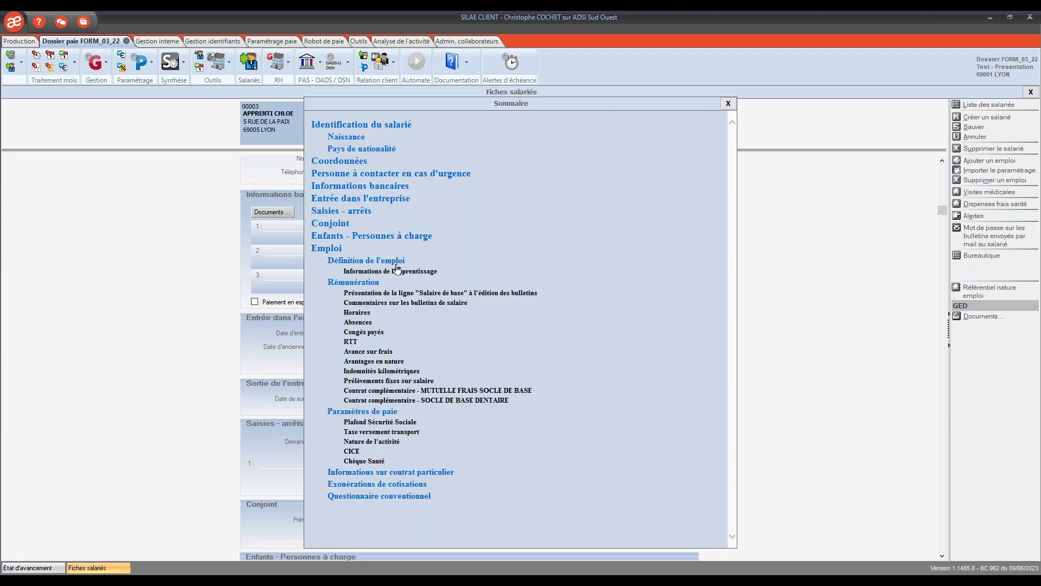
scroll(380, 264, up, 2)
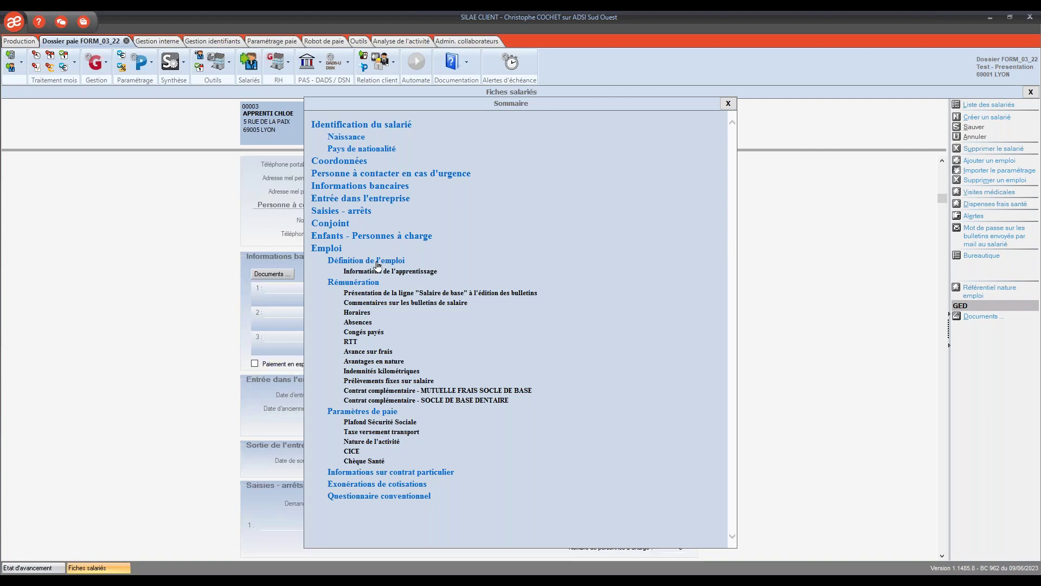
scroll(378, 264, up, 2)
click(389, 261)
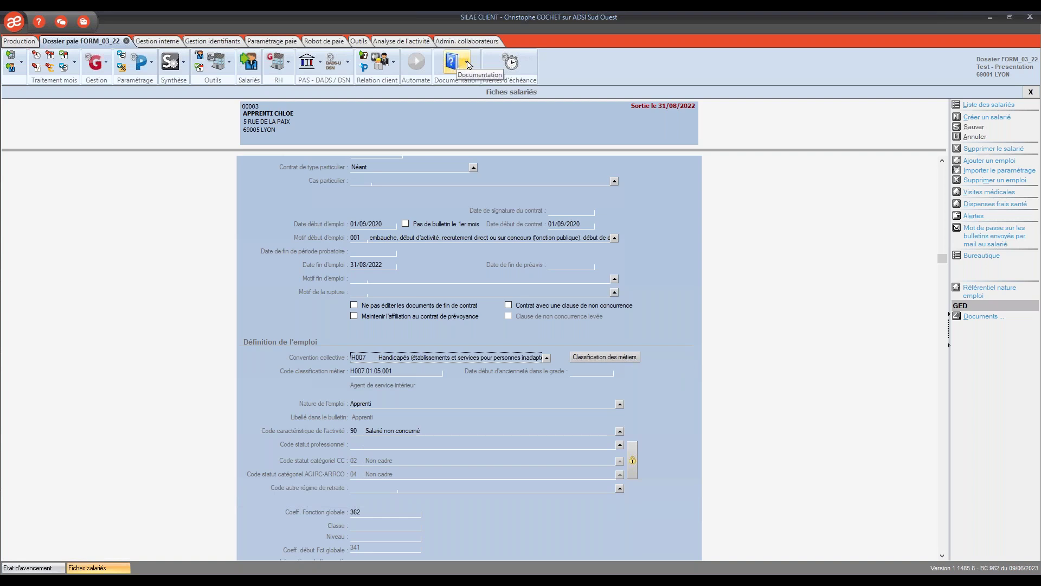
View the job classification tree (Classification des métiers) for collective agreement H007, including the Cadres categories, and close it.
click(618, 358)
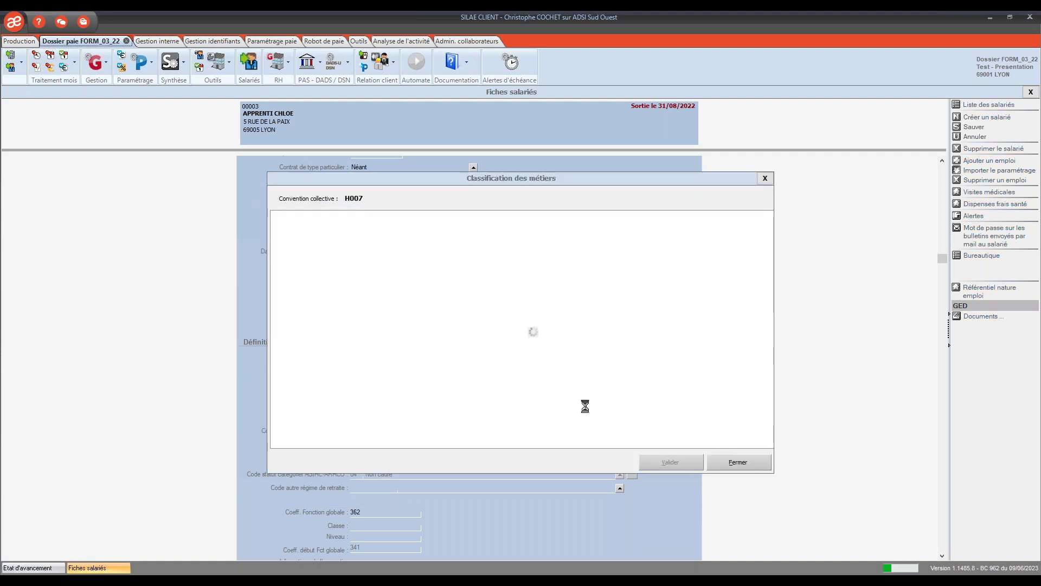
click(277, 217)
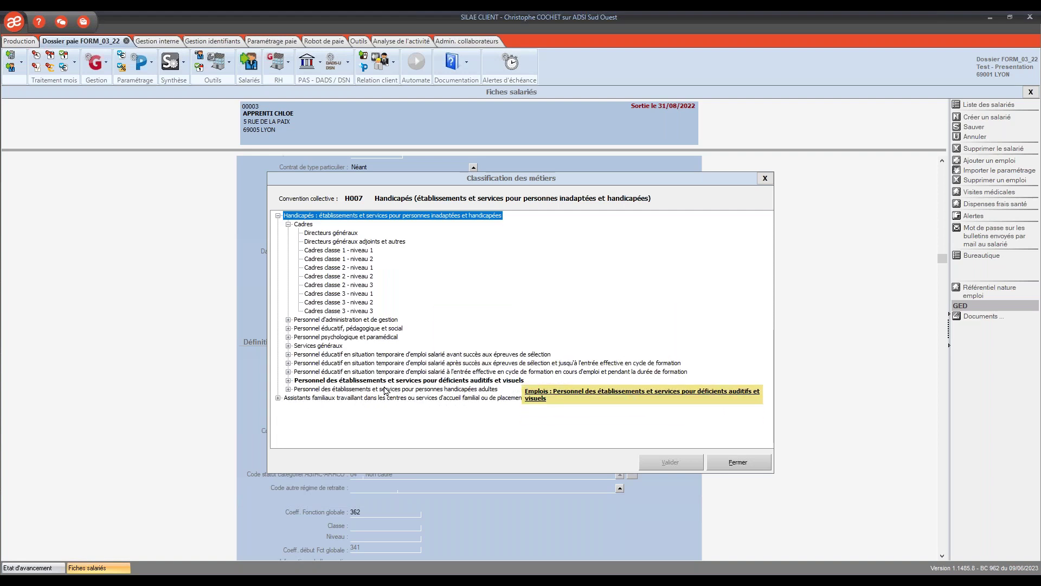
click(765, 178)
Open the documentation page for the collective agreement B065 - Bureaux d'études techniques.
click(465, 64)
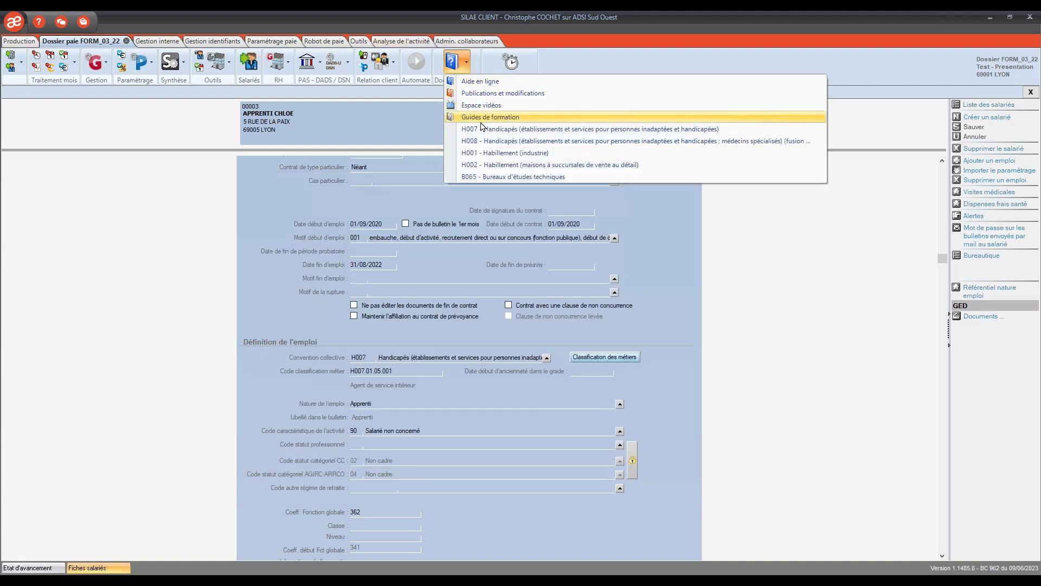
click(488, 177)
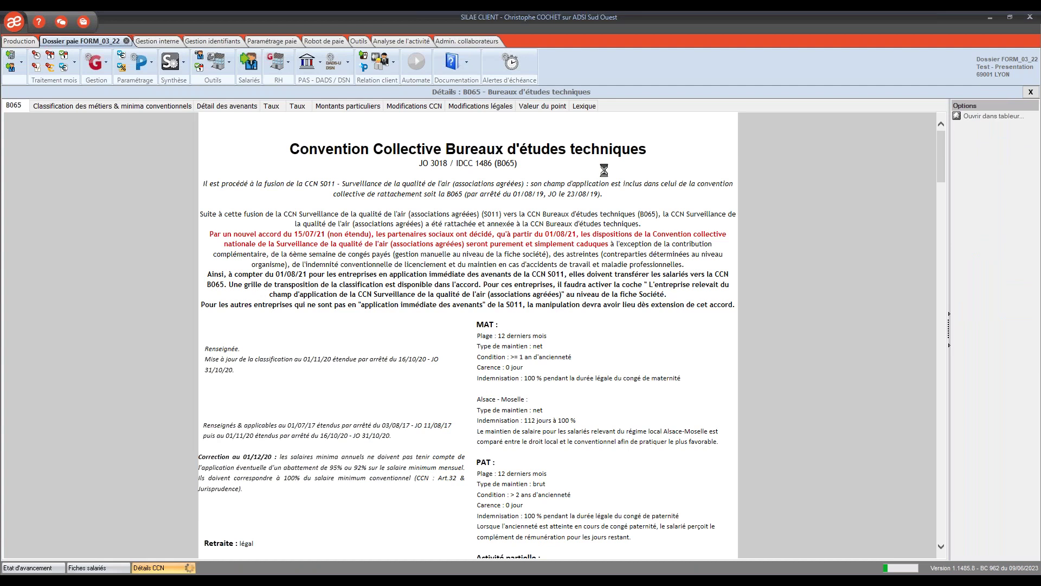
click(466, 61)
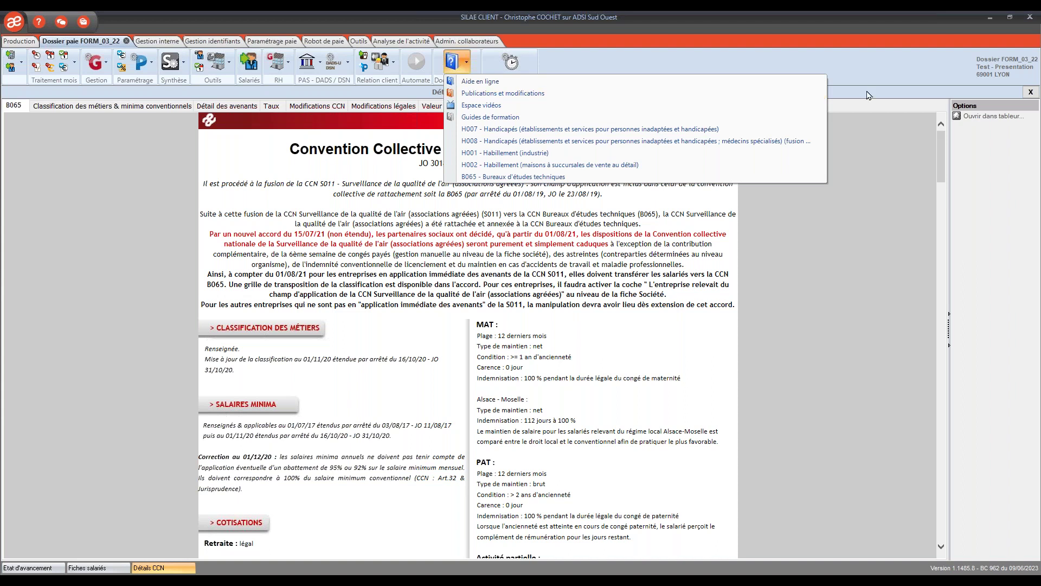
click(839, 258)
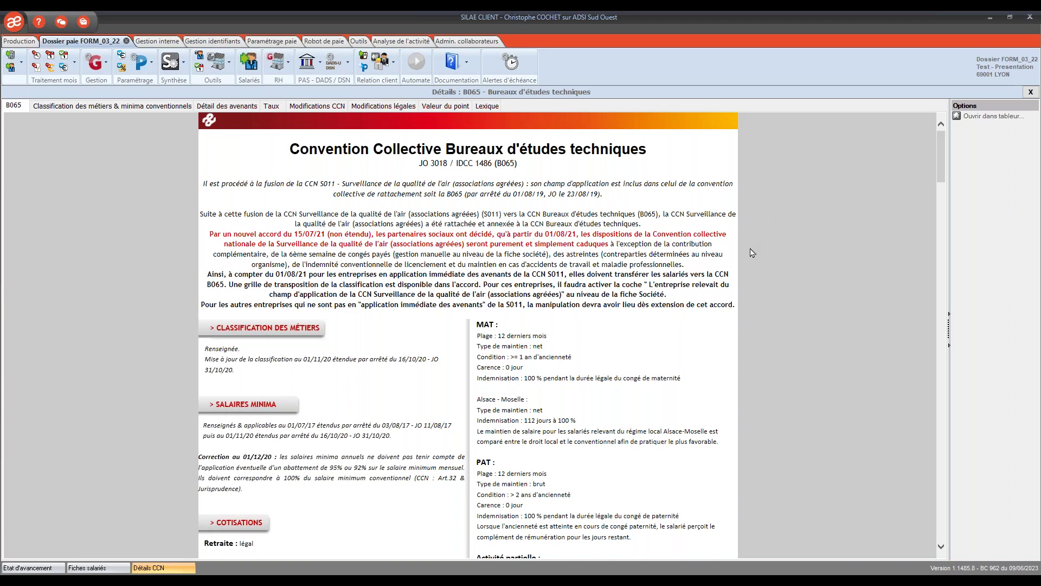
Read through the B065 agreement sheet, from contributions, bonuses and salary maintenance down to the Questionnaire section.
scroll(752, 252, down, 1)
scroll(756, 254, down, 5)
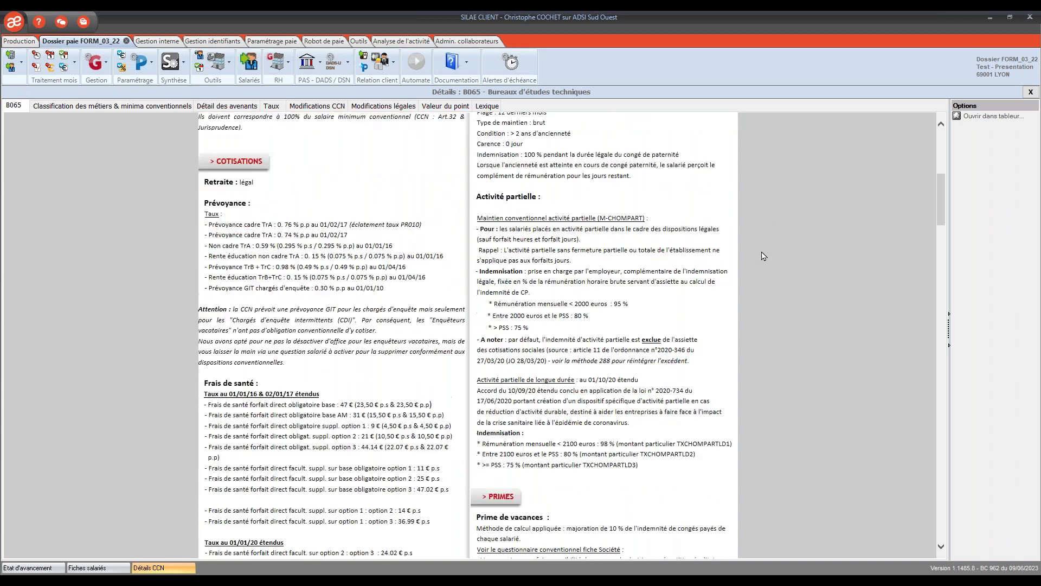
scroll(765, 254, down, 12)
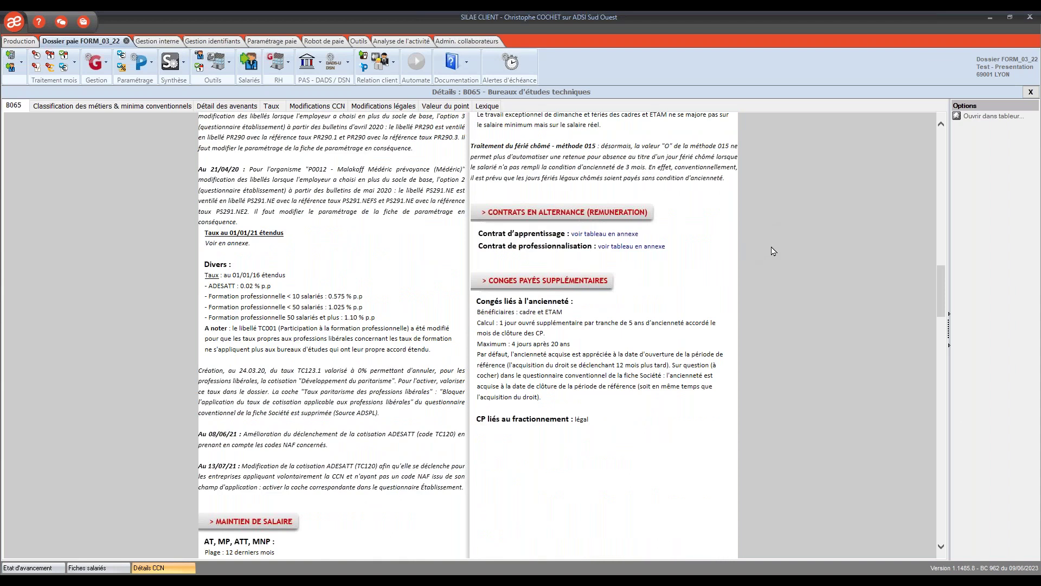
scroll(773, 251, down, 1)
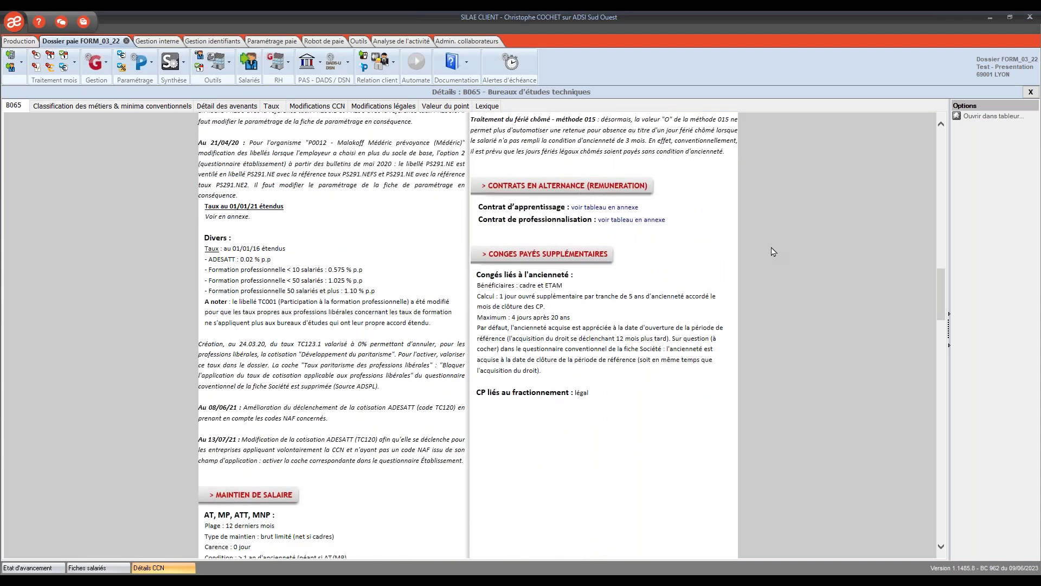
scroll(773, 251, down, 3)
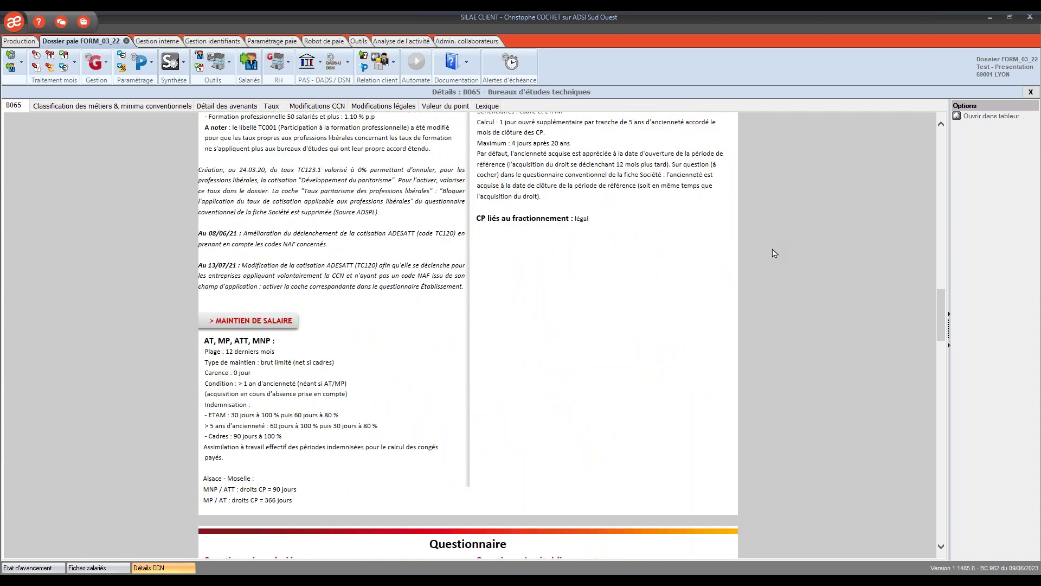
scroll(774, 254, down, 2)
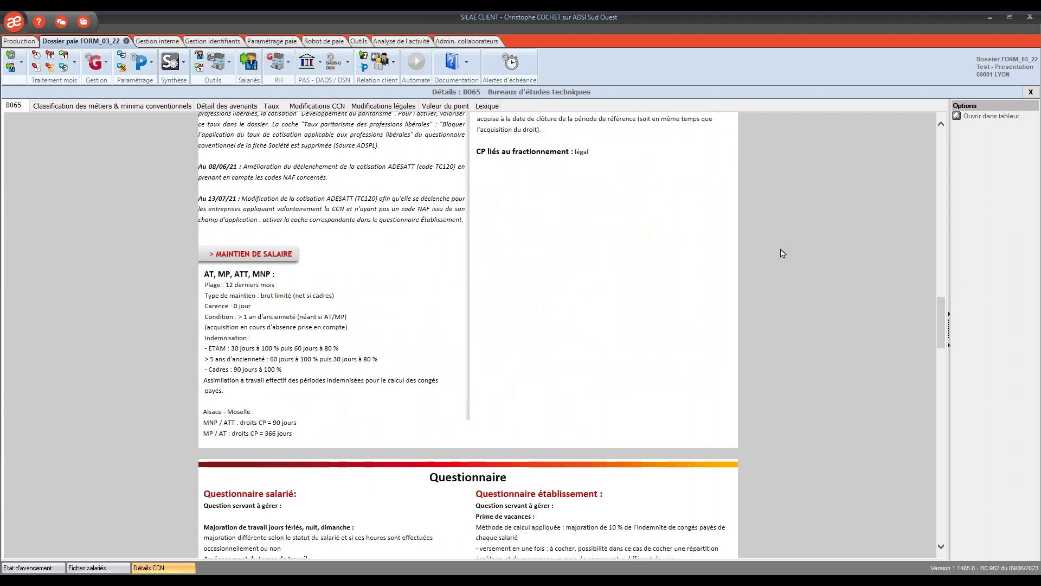
scroll(786, 254, down, 1)
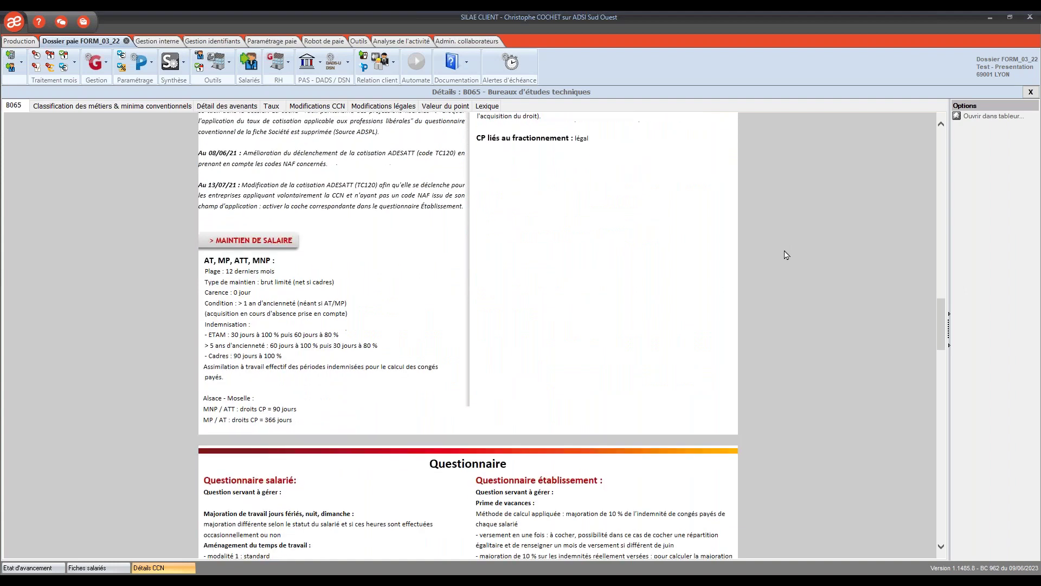
scroll(786, 254, down, 3)
Highlight in turn the headings "Questionnaire", "Questionnaire salarié" and "Questionnaire établissement" in the B065 sheet.
drag(429, 277, 513, 287)
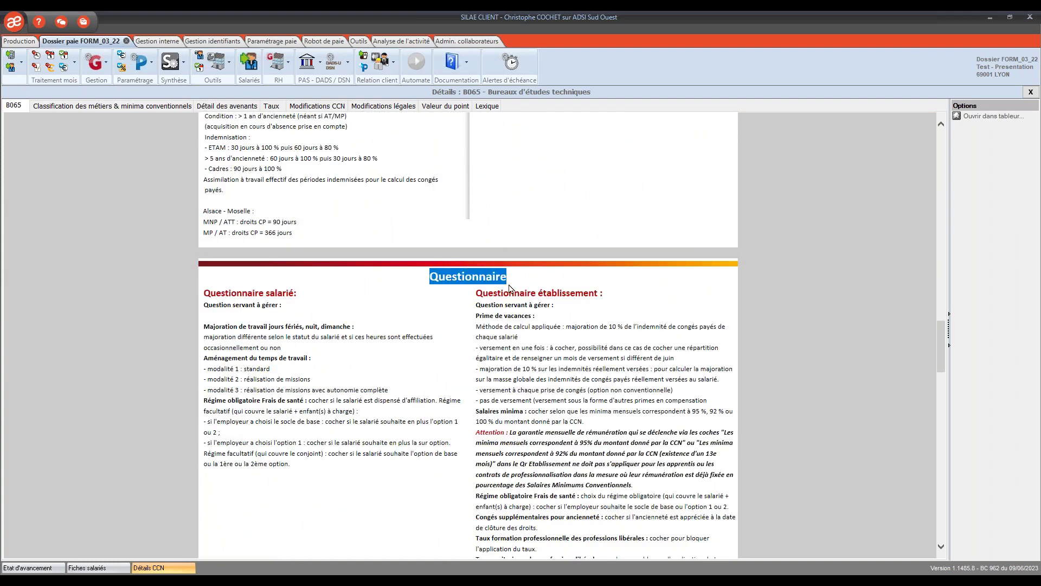
click(206, 294)
drag(206, 293, 299, 297)
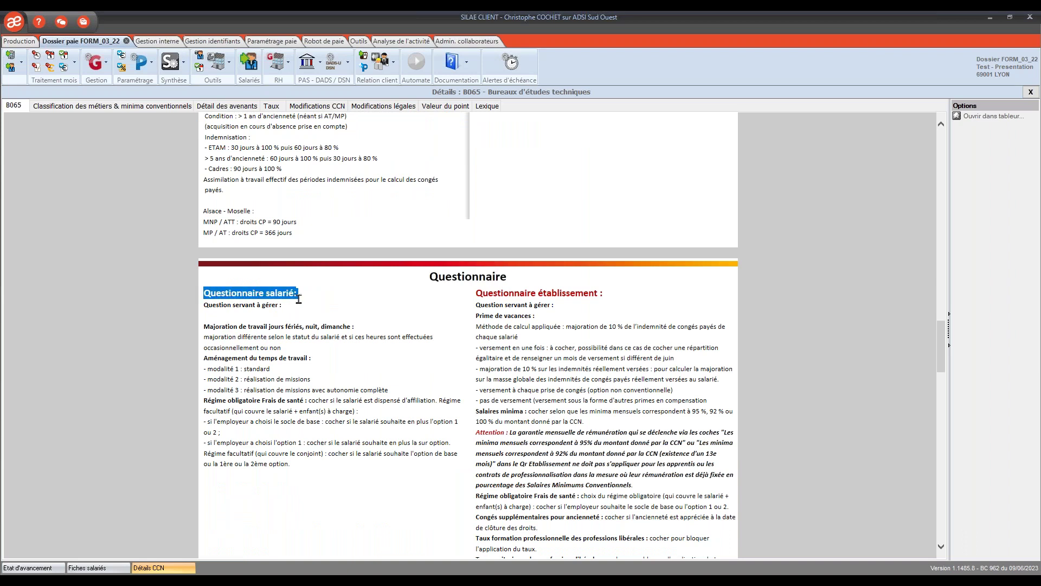
drag(475, 294, 602, 293)
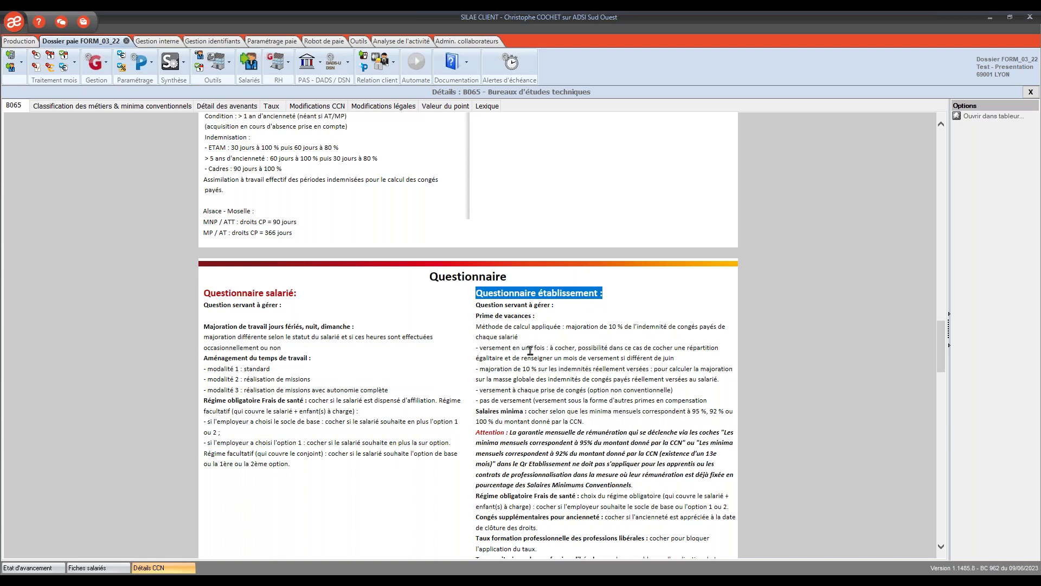
Finish reading the B065 questionnaire notes and open the company record (Fiche société) at its collective agreements section.
scroll(530, 351, down, 5)
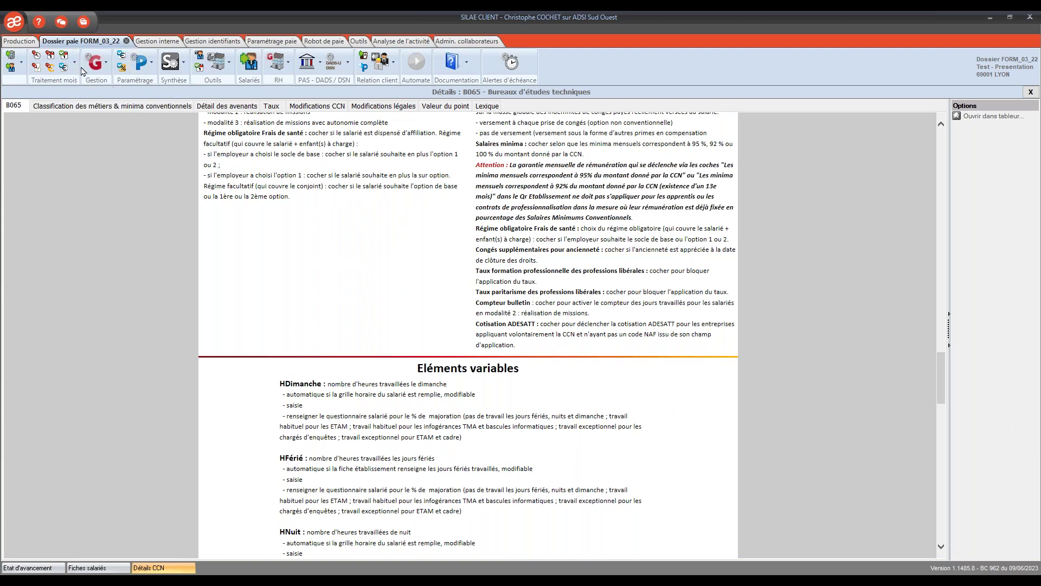
click(26, 64)
click(41, 82)
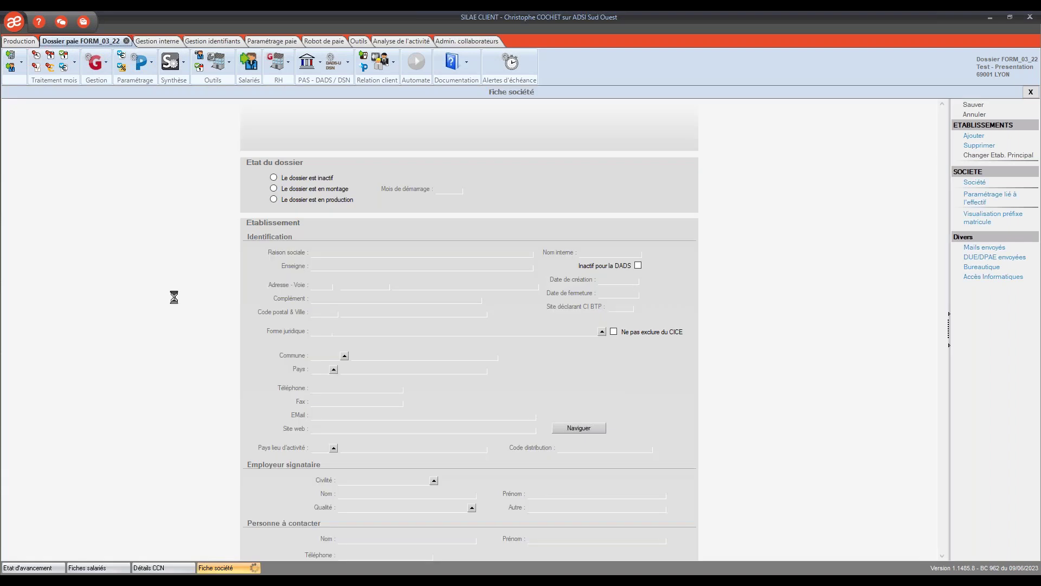
scroll(168, 286, down, 8)
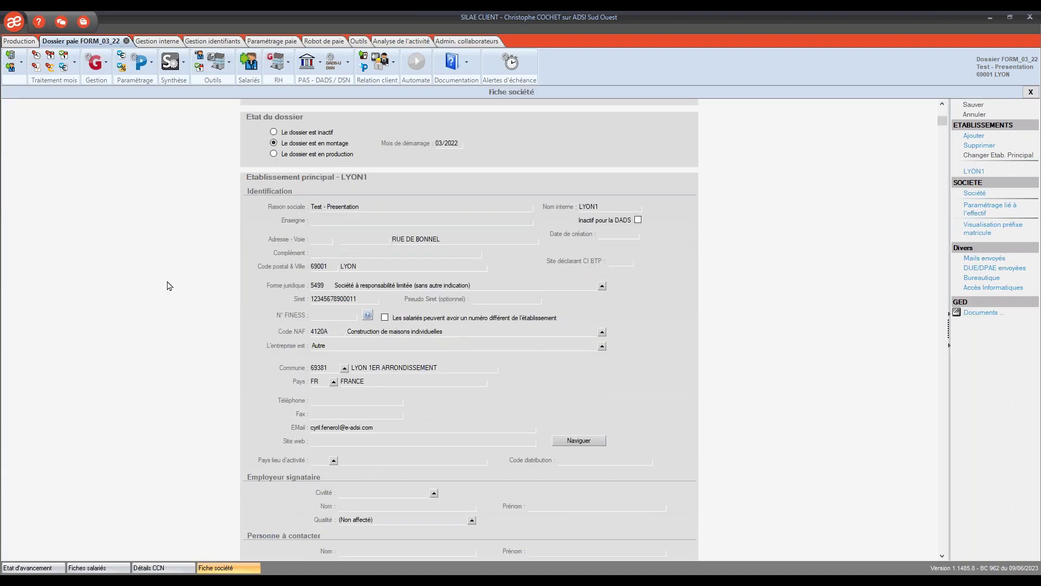
Highlight in turn the agreement codes H007, H008, H001, H002 and B065 in the Conventions collectives list.
click(279, 274)
click(274, 288)
click(279, 303)
click(280, 316)
click(271, 331)
click(256, 329)
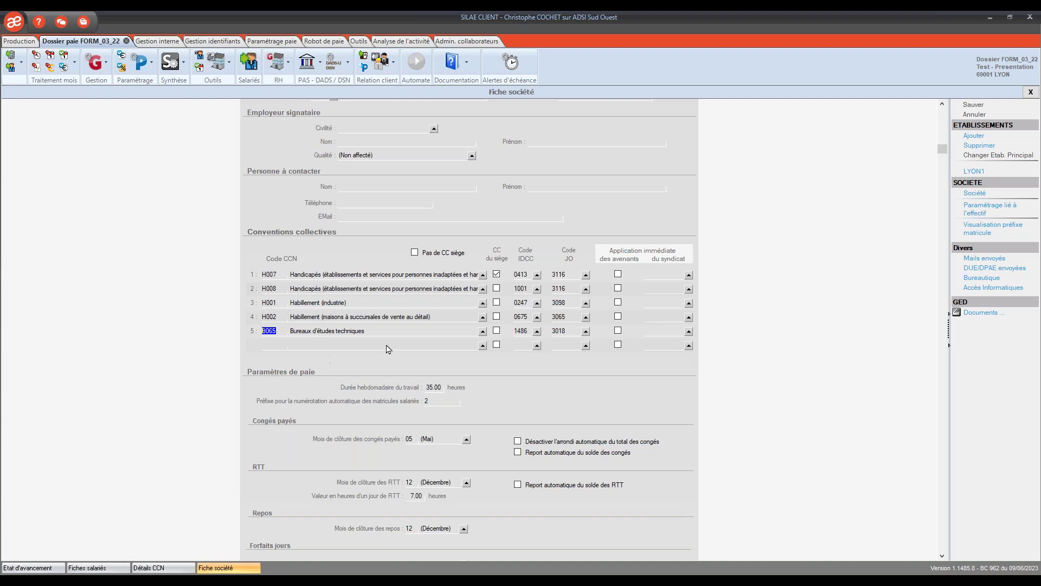
Search for a collective agreement from the H007 row using other criteria with the keyword "industrie", and browse the list.
click(277, 274)
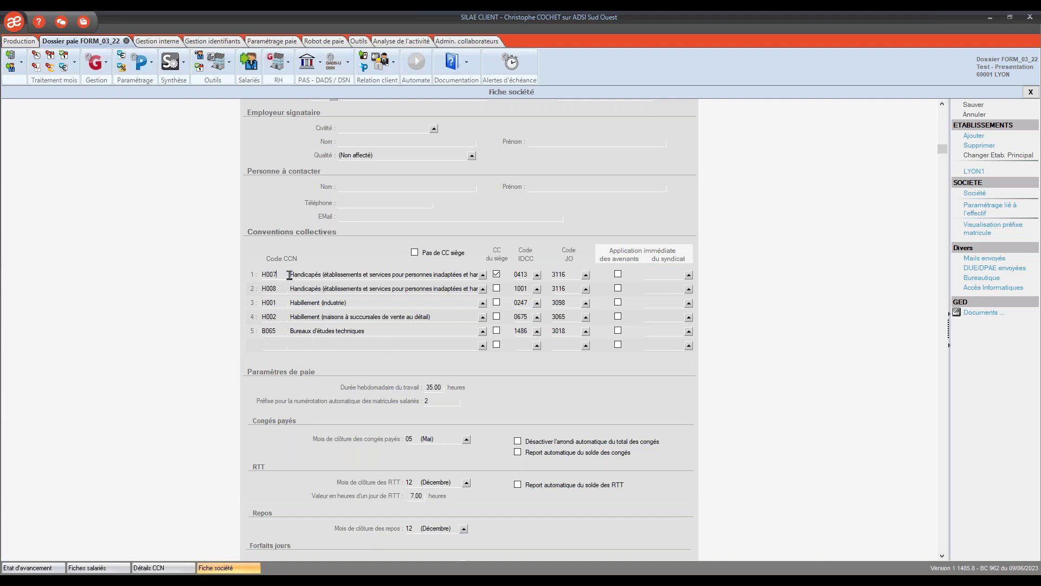
click(482, 275)
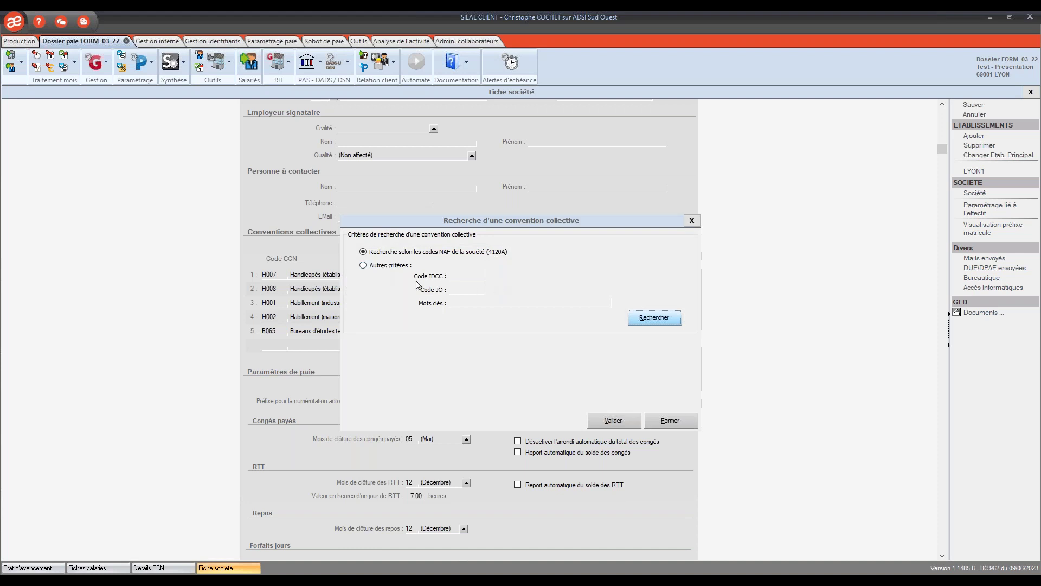
click(363, 266)
click(477, 302)
text(indu)
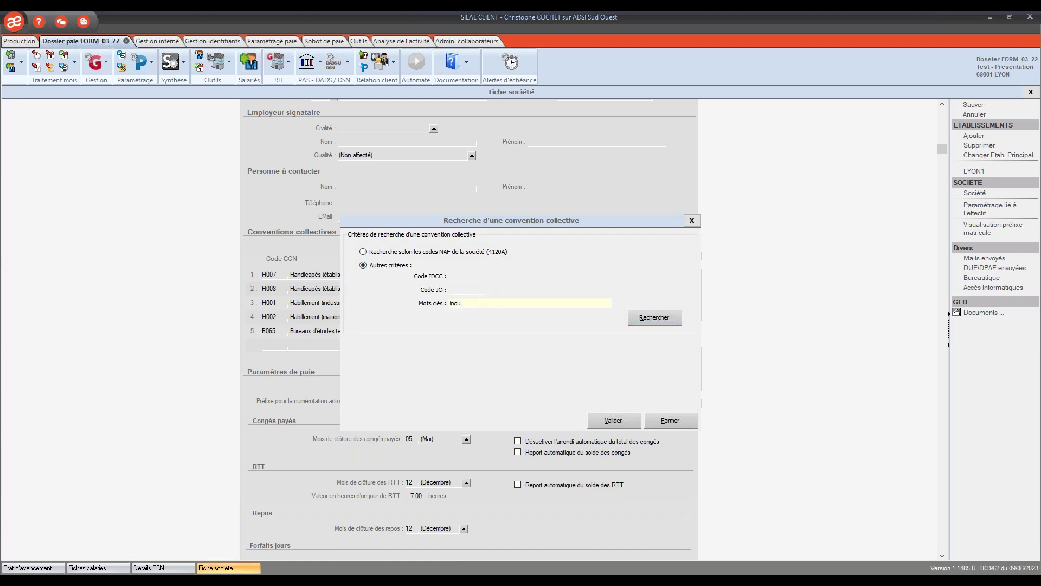
text(strie)
click(666, 320)
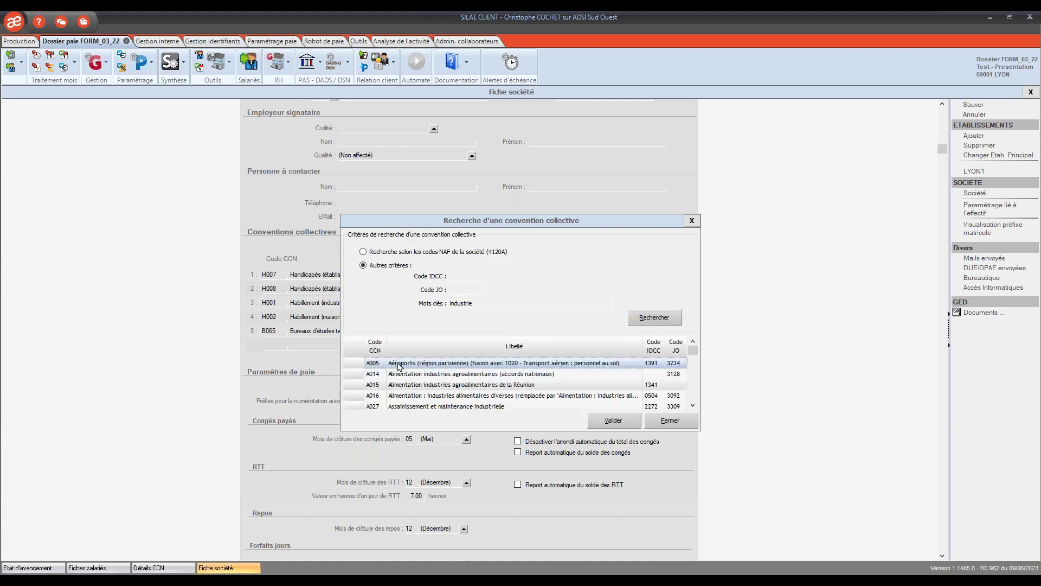
scroll(418, 383, down, 5)
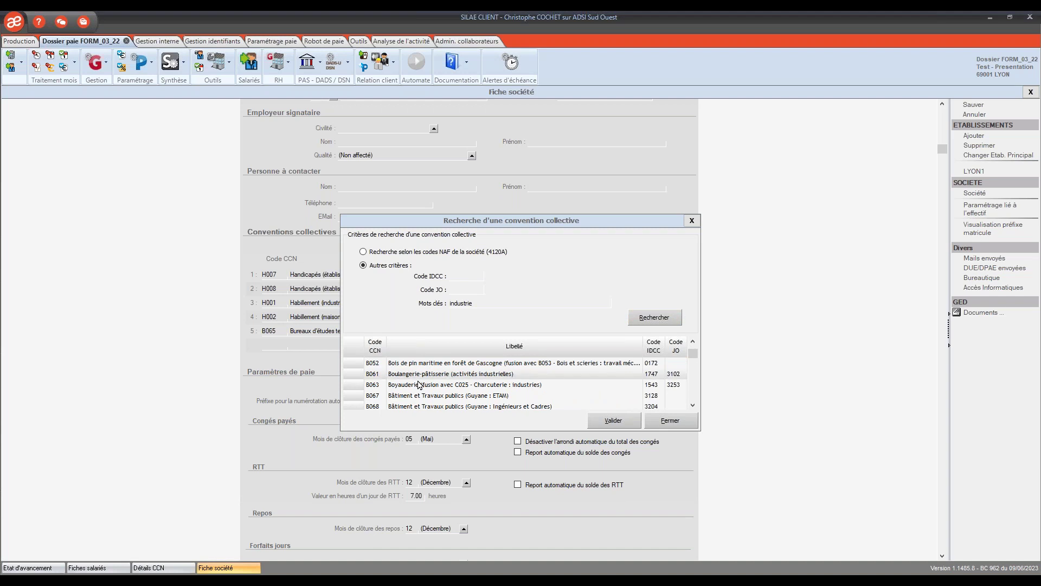
scroll(418, 383, down, 5)
Point out the keyword and IDCC code criteria, and close the agreement search without choosing an agreement.
click(450, 303)
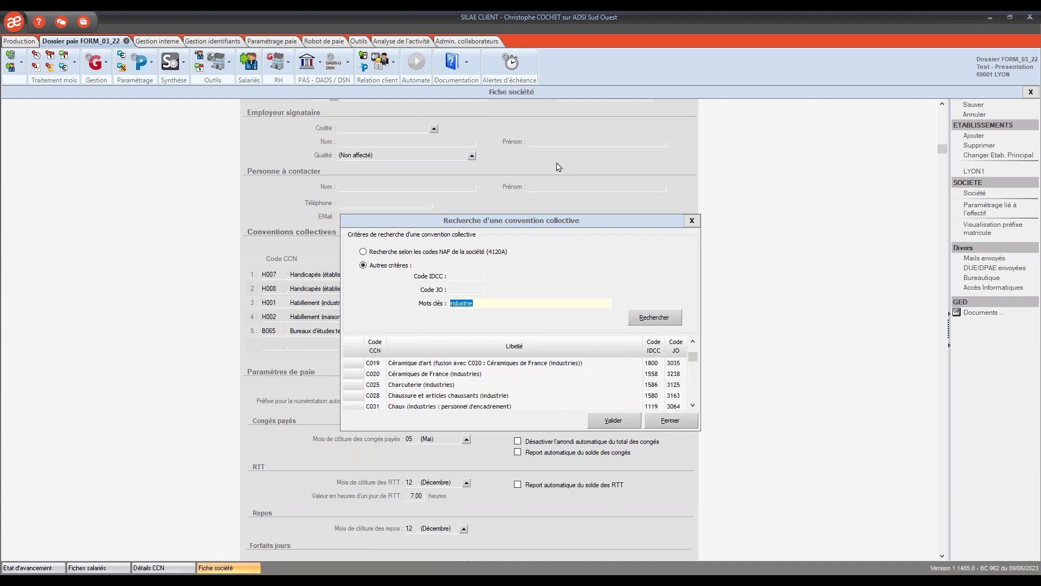
click(456, 276)
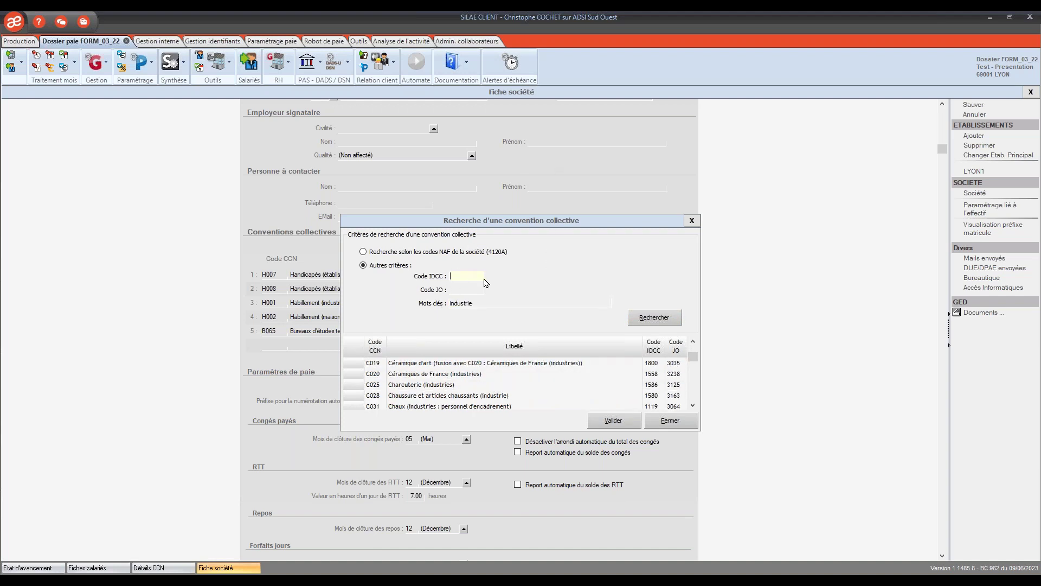
click(670, 421)
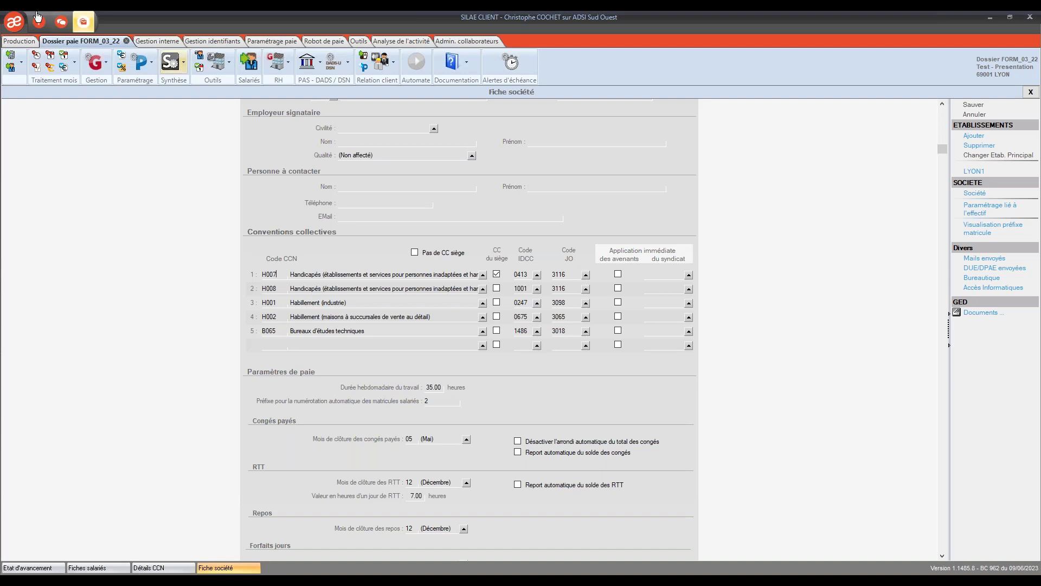
Open Publications et modifications and view the 2022 publications for Semaine 28 and Semaine 27.
click(467, 63)
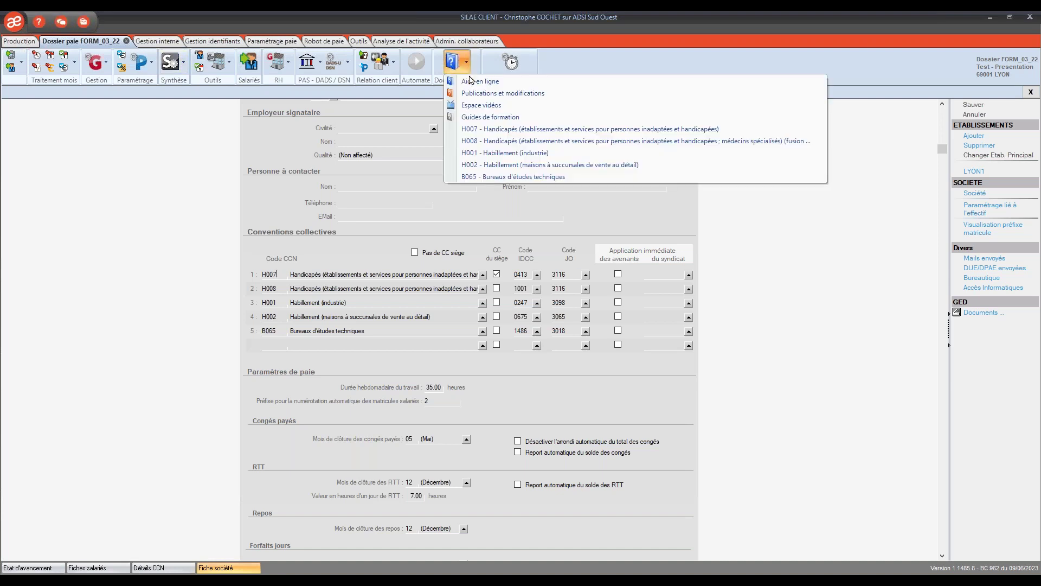
click(501, 94)
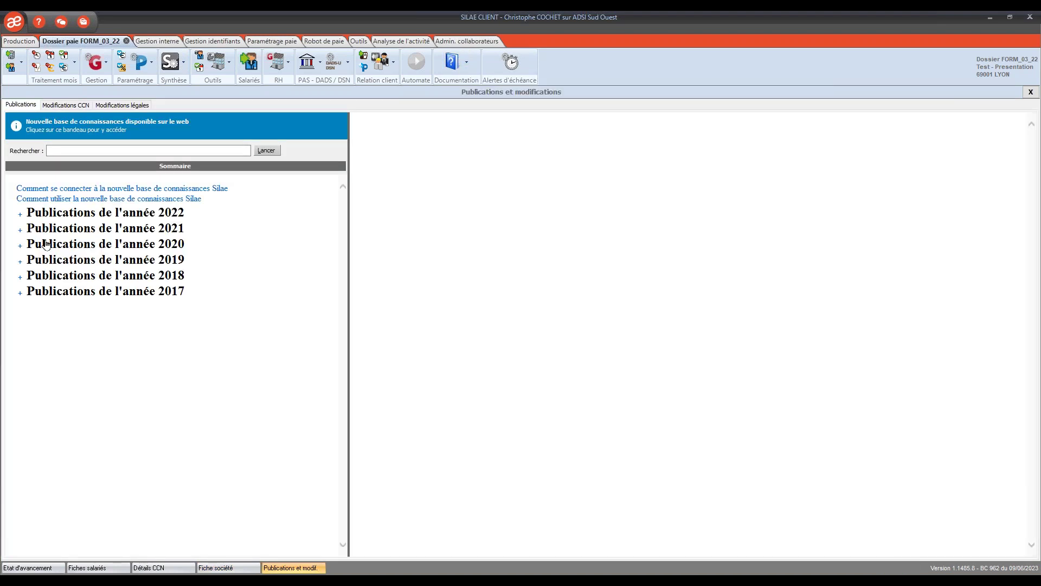
click(68, 214)
click(85, 237)
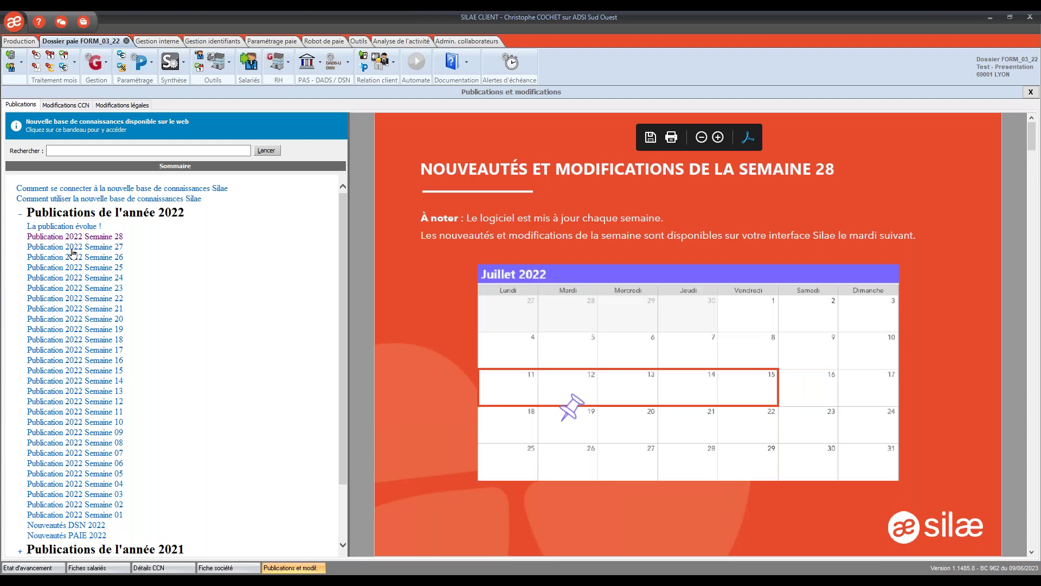
click(73, 247)
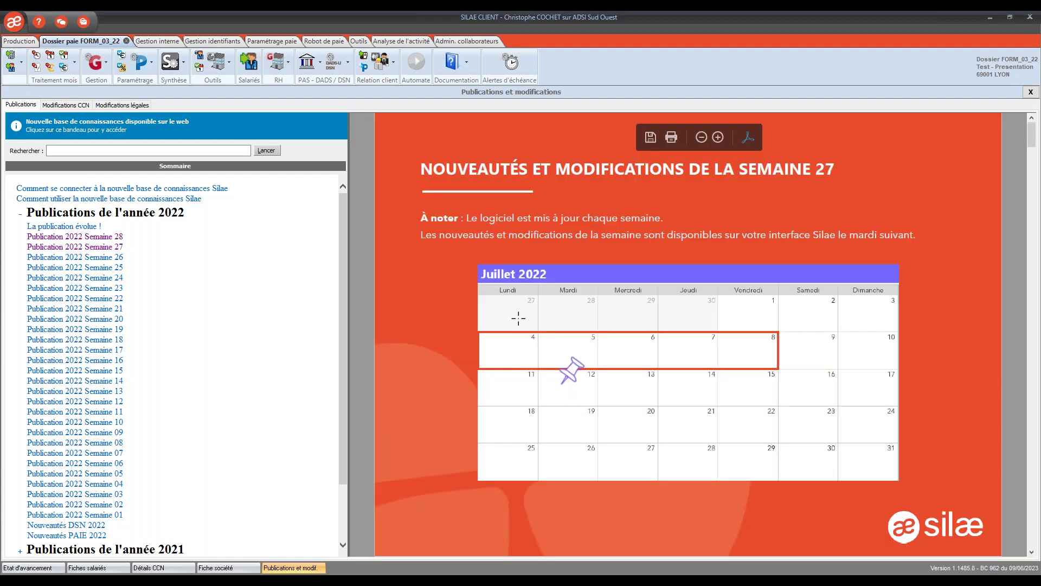
Read the Semaine 27 publication through to the highlighted section "Mise à jour des conventions collectives", and close the publications.
scroll(481, 278, down, 3)
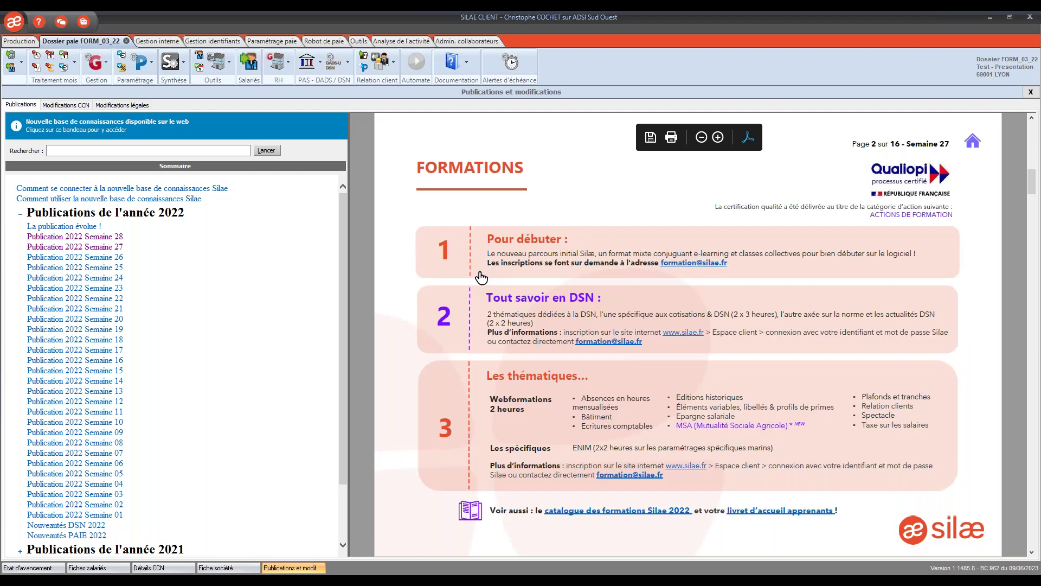
scroll(481, 278, down, 6)
scroll(502, 297, down, 4)
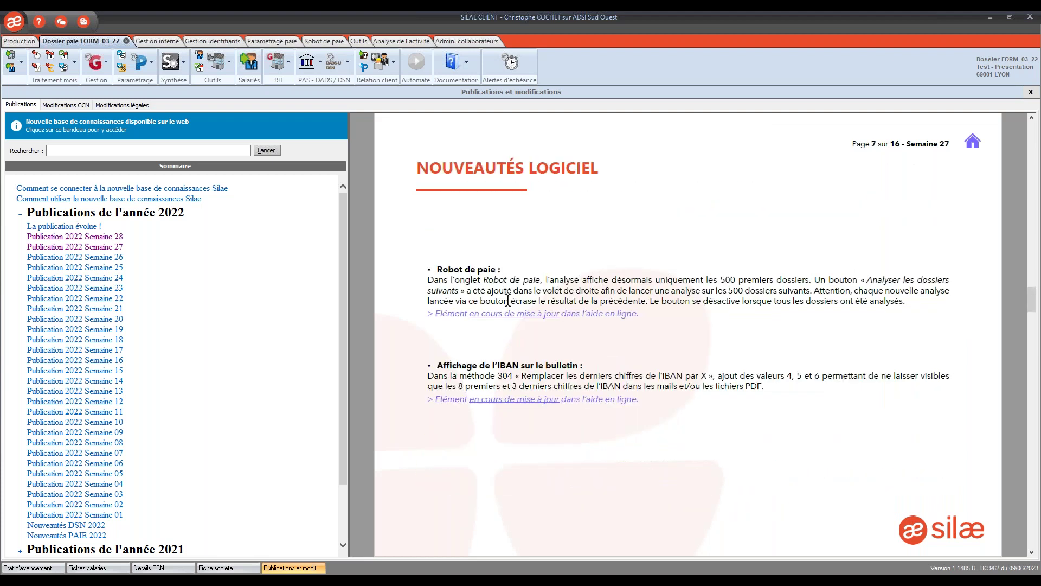
scroll(508, 301, down, 4)
drag(426, 216, 996, 211)
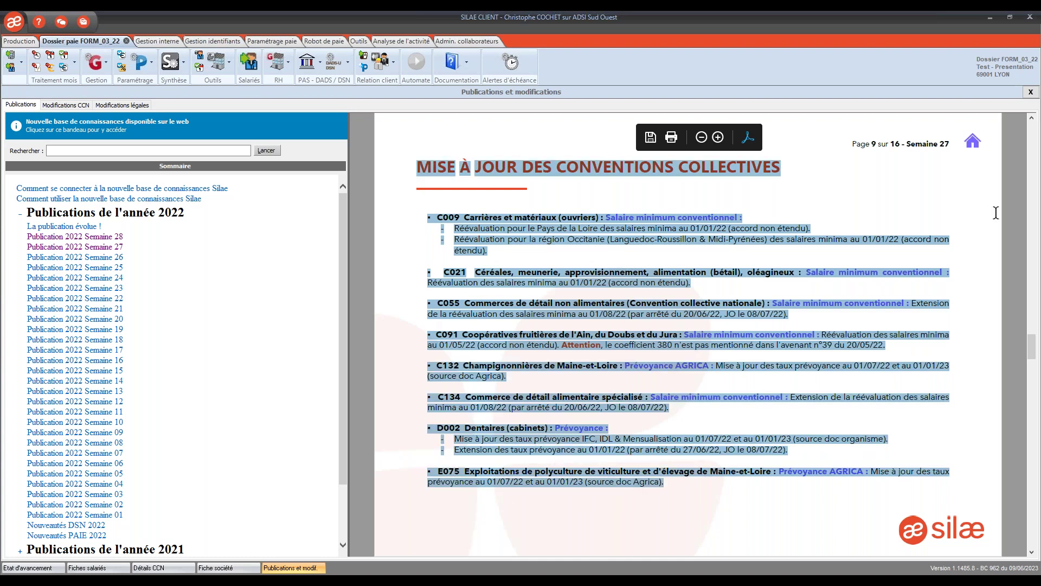
click(1031, 91)
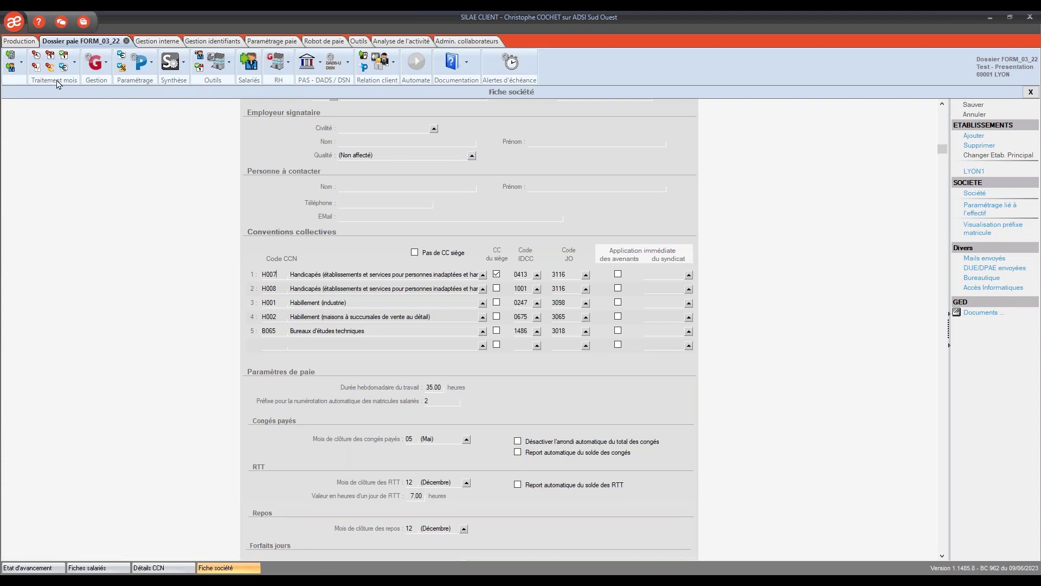
Search the online Silae Paie knowledge base for "heures" and open the article "Heures rémunérées prises en compte pour les exonérations".
click(40, 23)
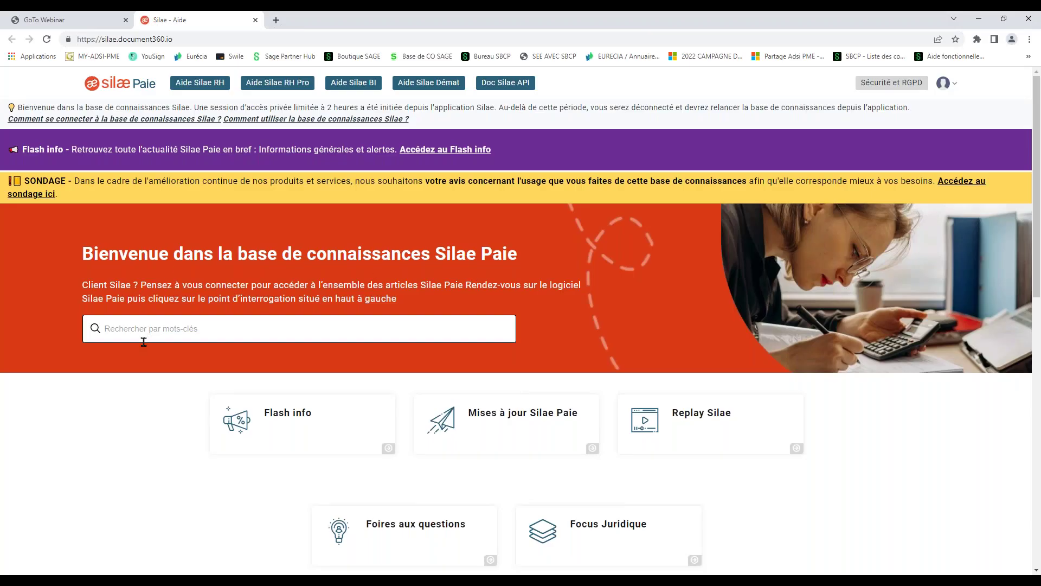
click(122, 331)
text(heure)
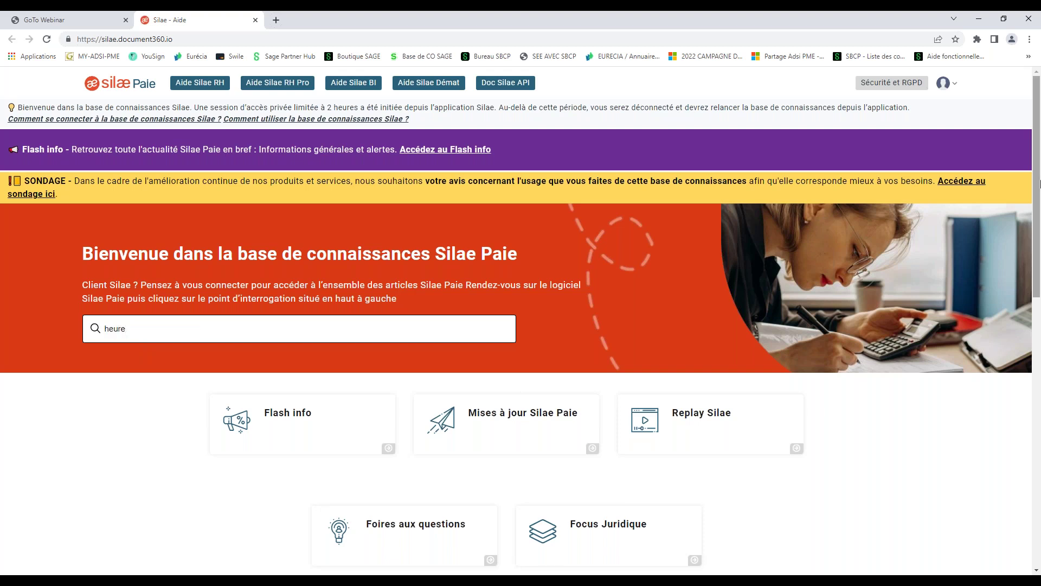
text(s)
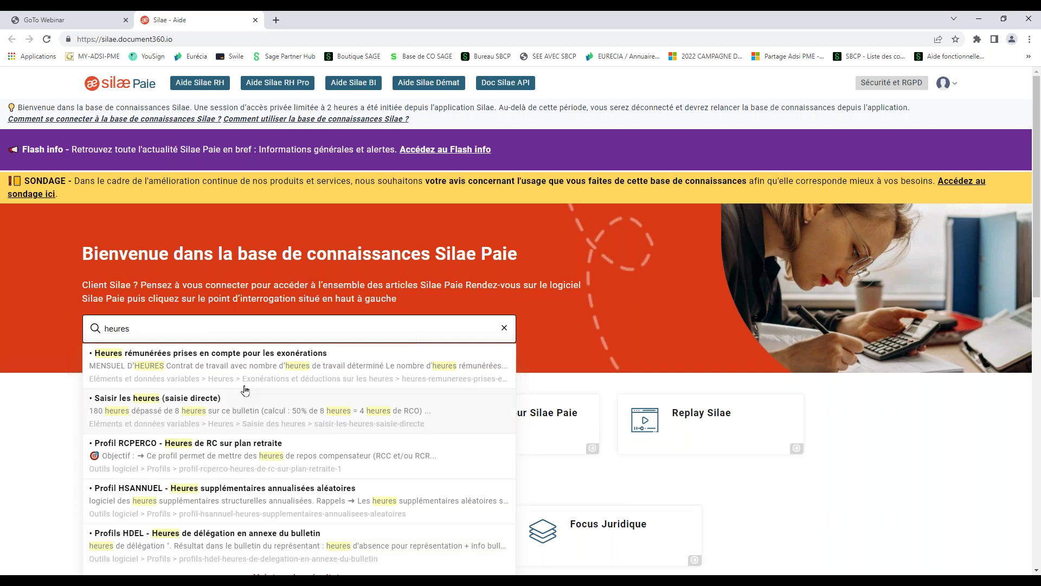
click(227, 355)
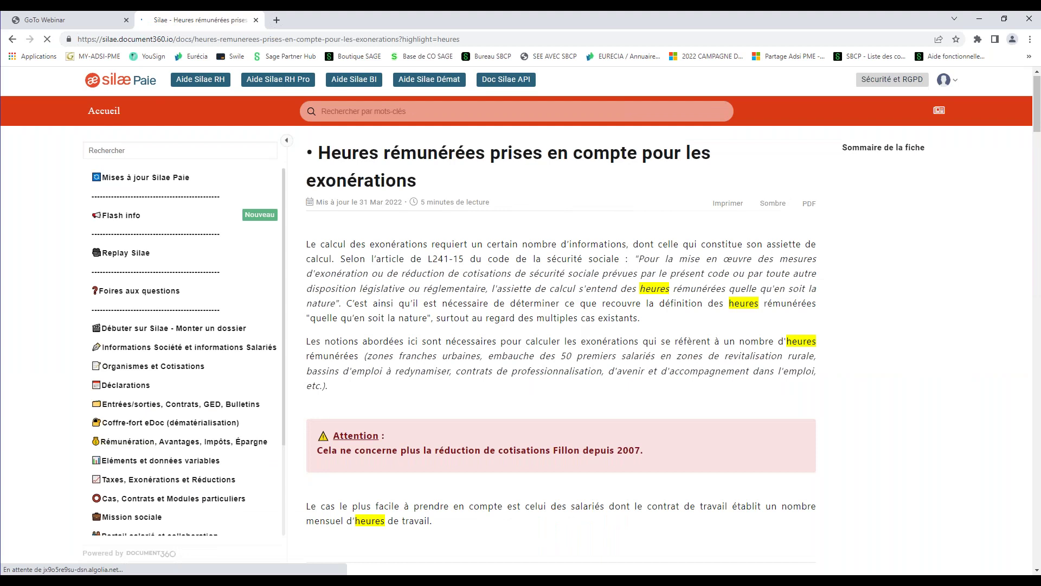
Read through the article's sections on annual flat-rate employees, employees without monthly hours and non-worked time.
scroll(562, 229, down, 4)
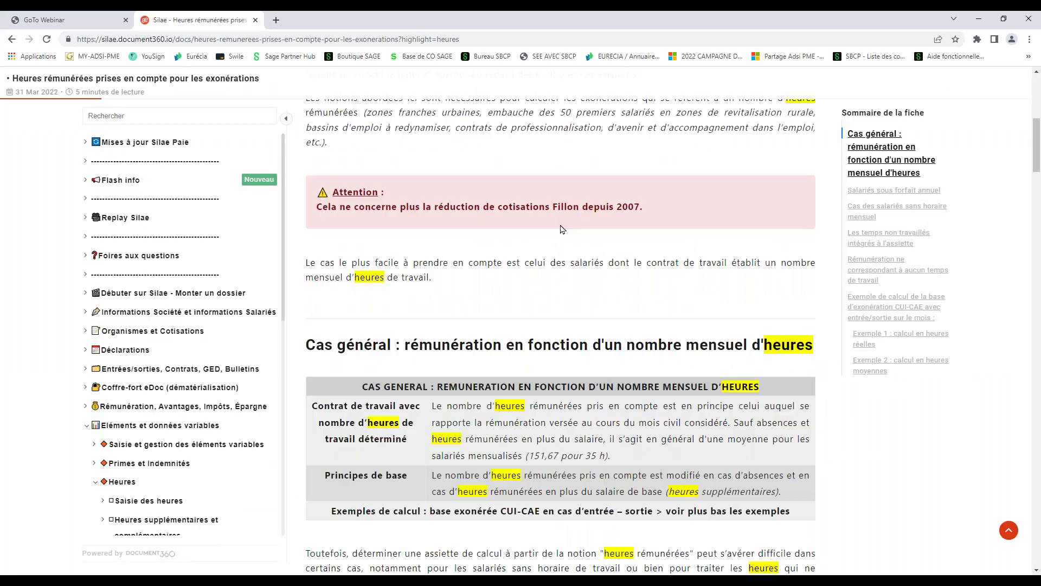
scroll(561, 229, down, 10)
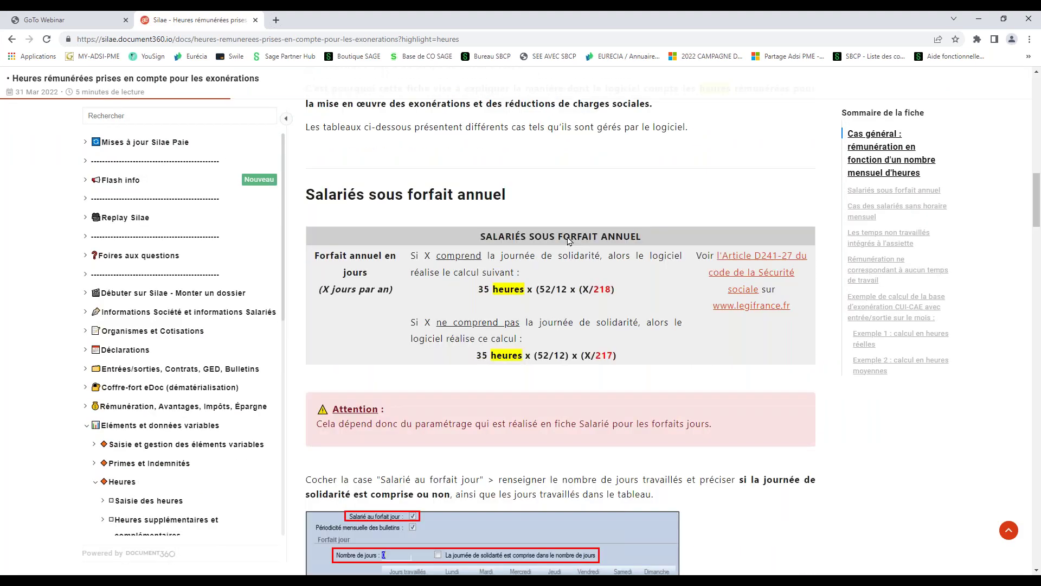
scroll(568, 240, down, 2)
scroll(735, 320, down, 4)
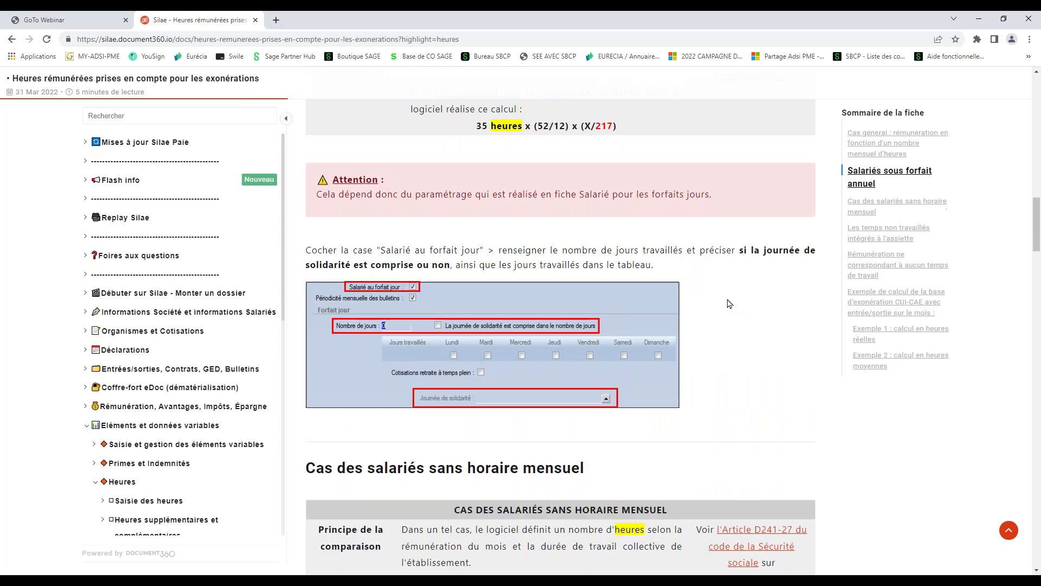
scroll(736, 320, down, 3)
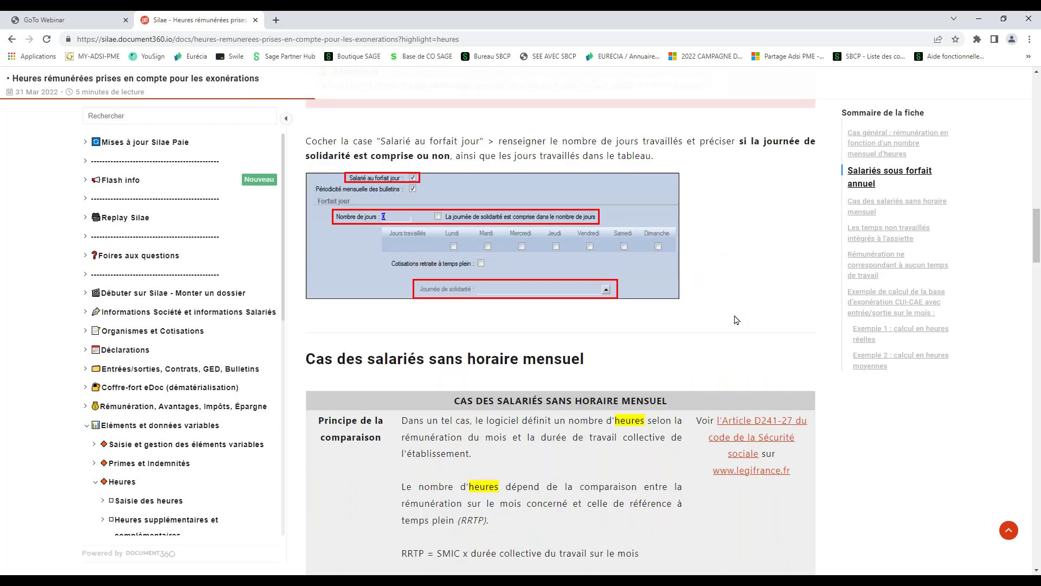
scroll(736, 320, down, 1)
scroll(734, 318, down, 5)
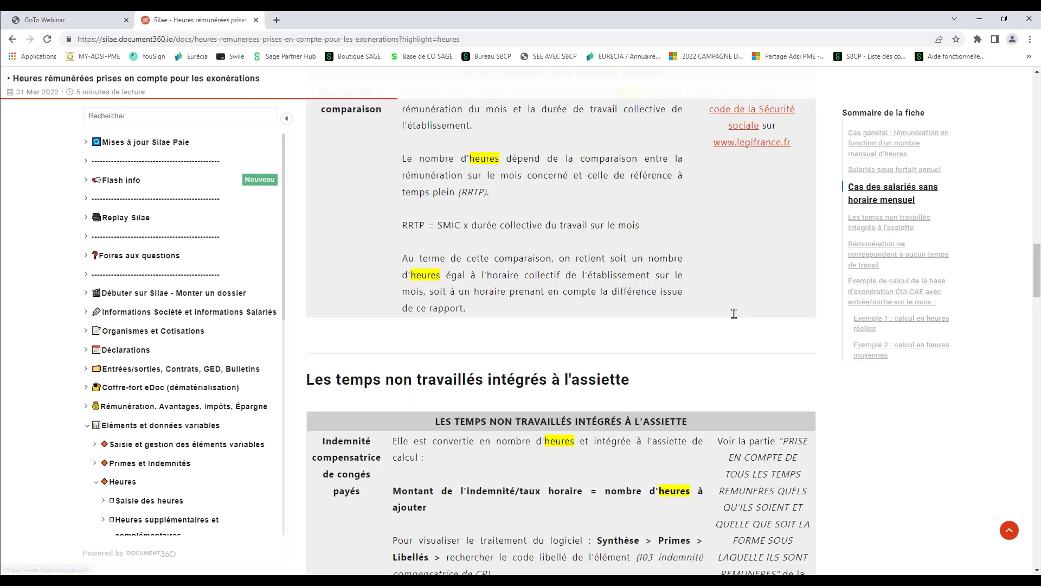
scroll(734, 313, down, 10)
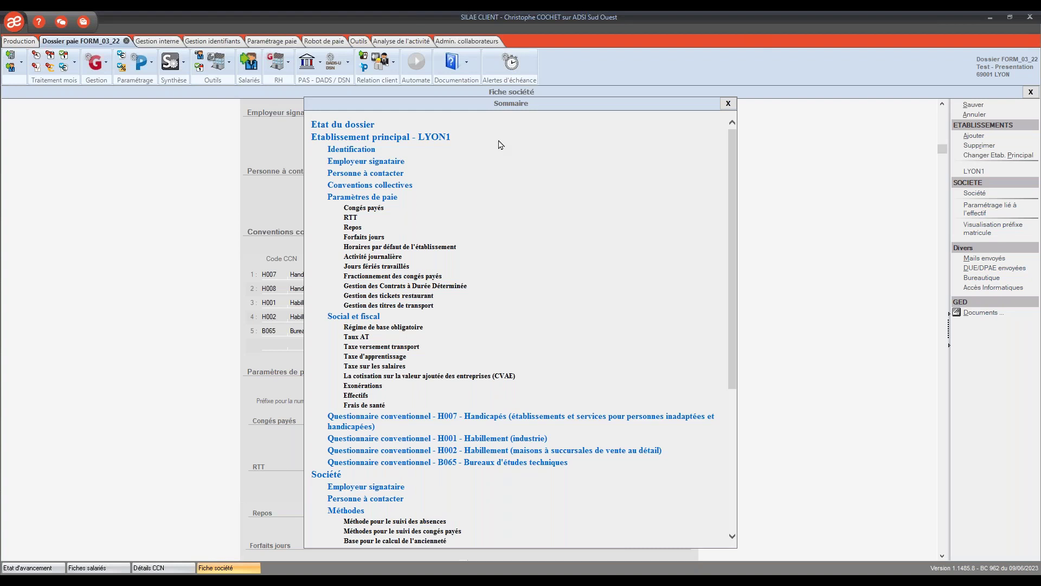
Back in Silae, use the company record's Sommaire to jump in turn to RTT, Taux AT and the B065 conventional questionnaire.
click(349, 218)
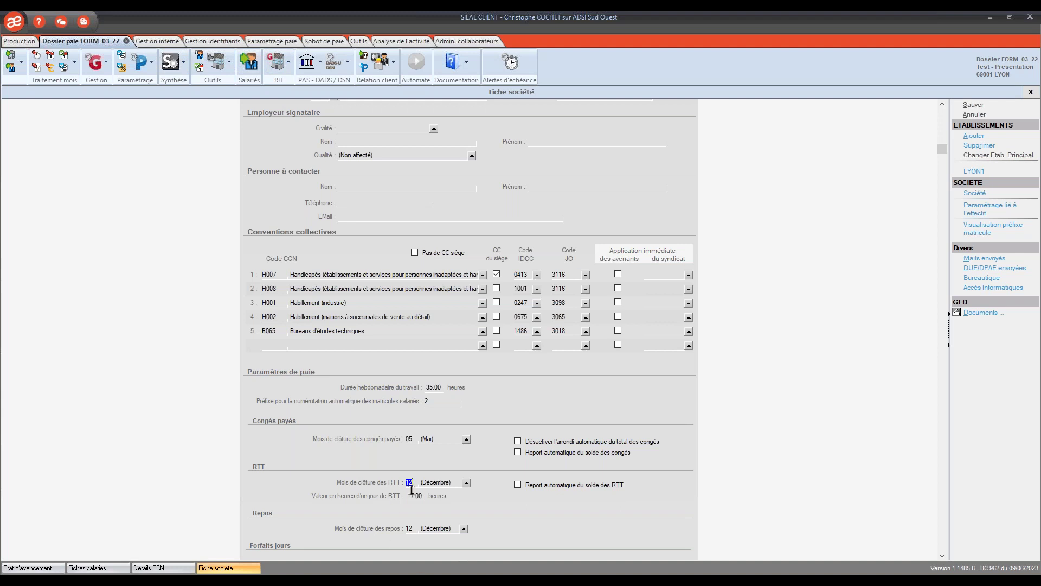
key(F1)
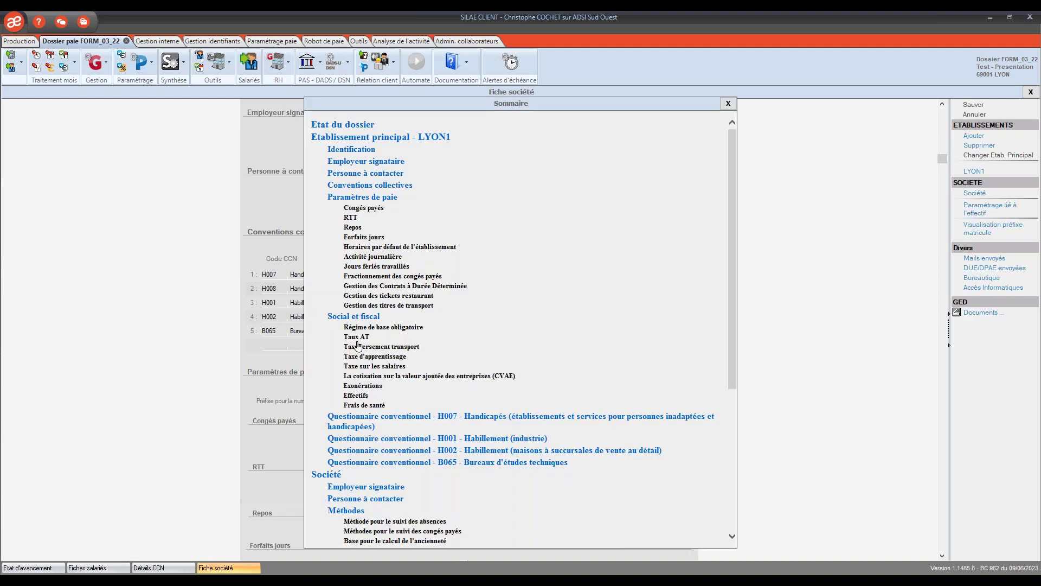
click(357, 339)
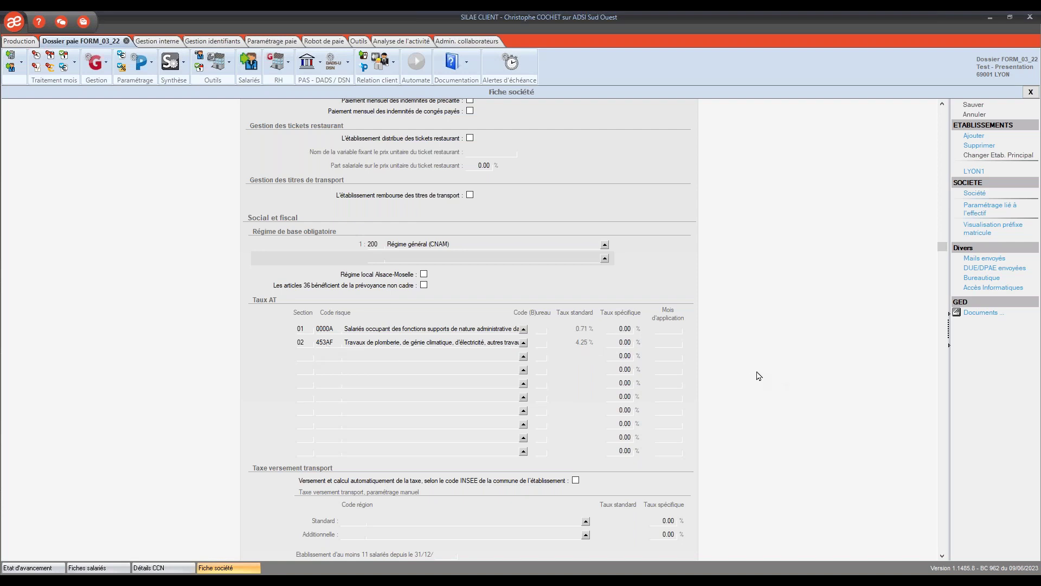
key(F2)
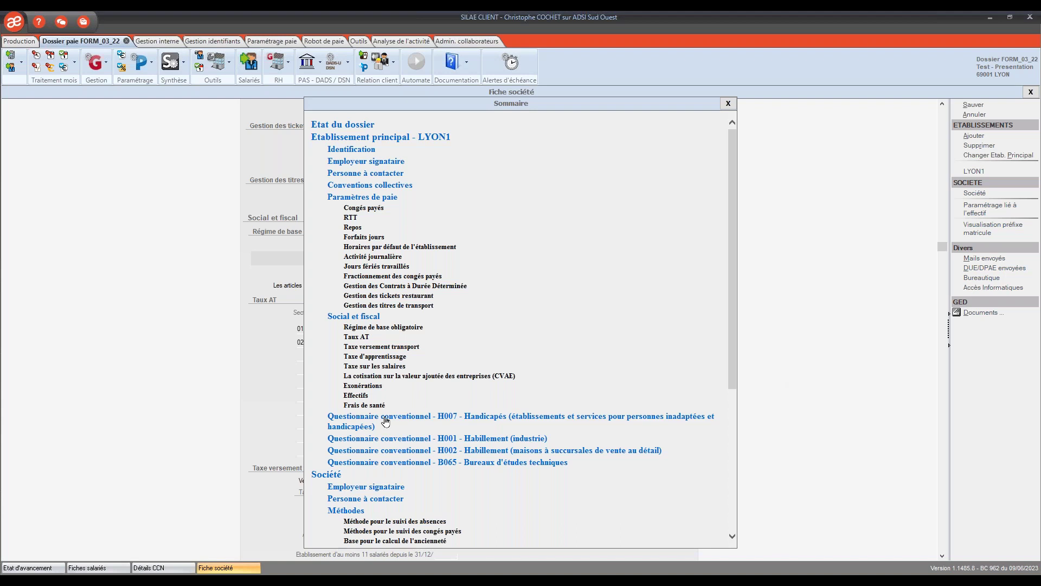
click(408, 468)
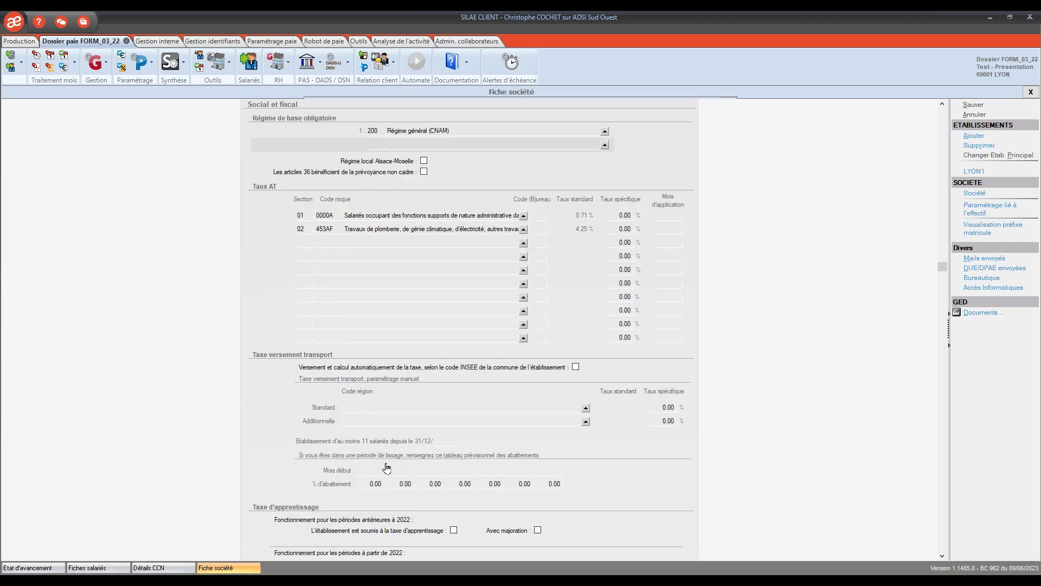
Read through the company record's B065 conventional questionnaire, from Prime de vacances and Salaires minima to Cotisation ADESATT.
scroll(387, 467, down, 3)
scroll(387, 467, down, 20)
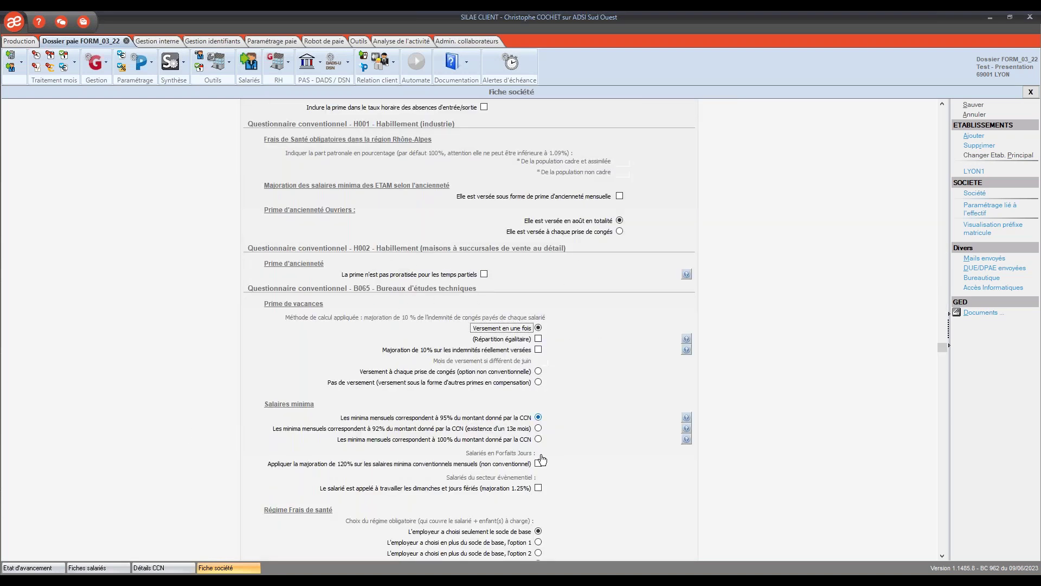
scroll(599, 472, down, 1)
scroll(597, 471, down, 1)
scroll(597, 470, down, 6)
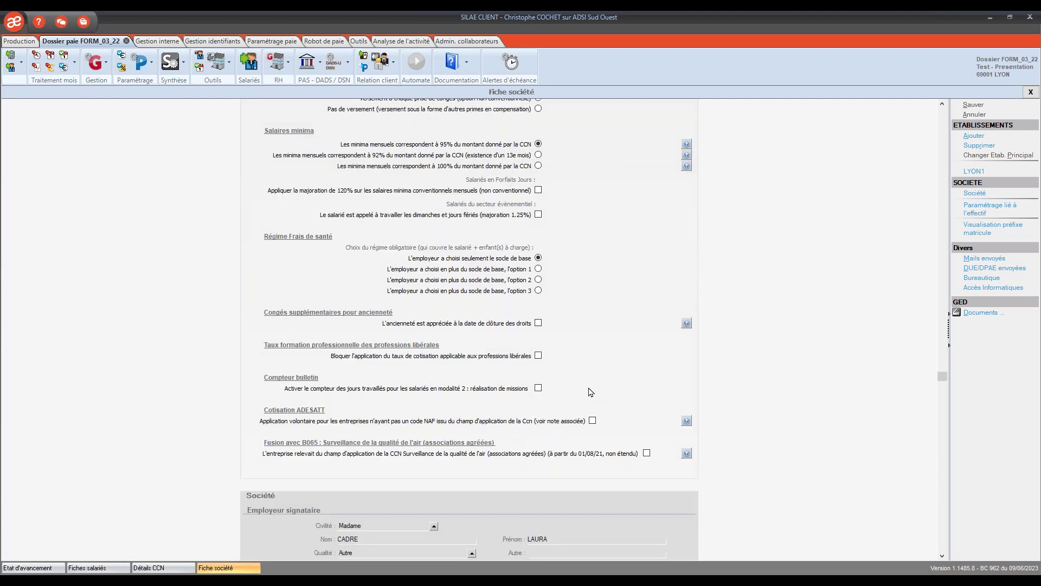
scroll(596, 386, down, 1)
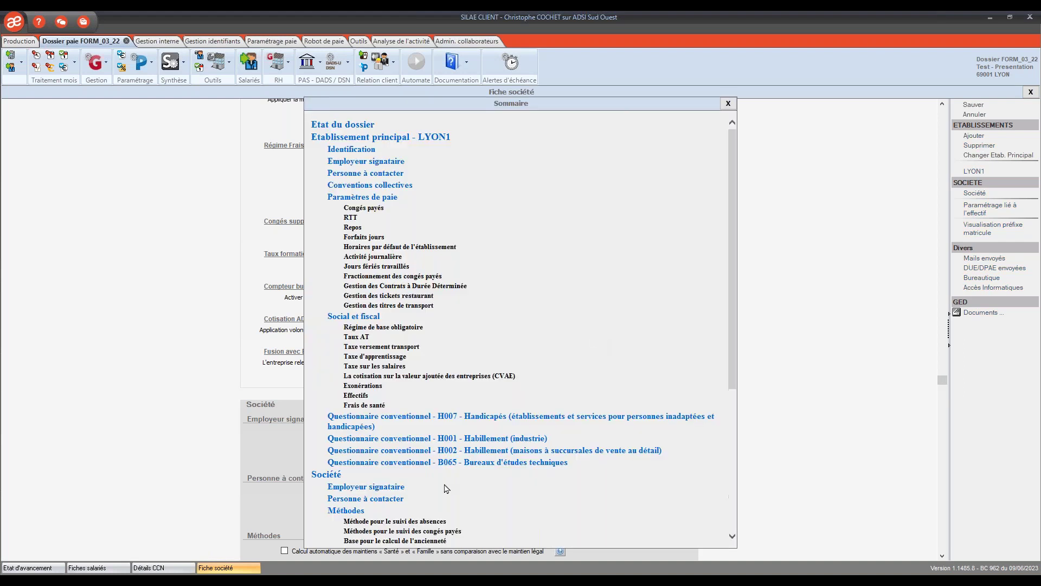
Browse the Sommaire down to the Société section and jump to "Méthode pour le suivi des absences".
scroll(439, 486, down, 1)
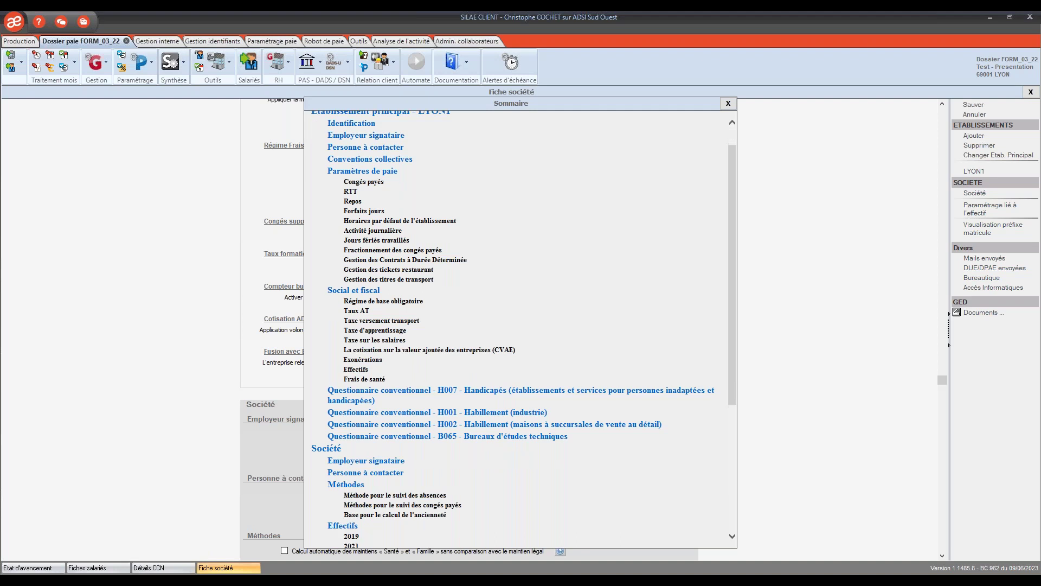
scroll(433, 333, down, 8)
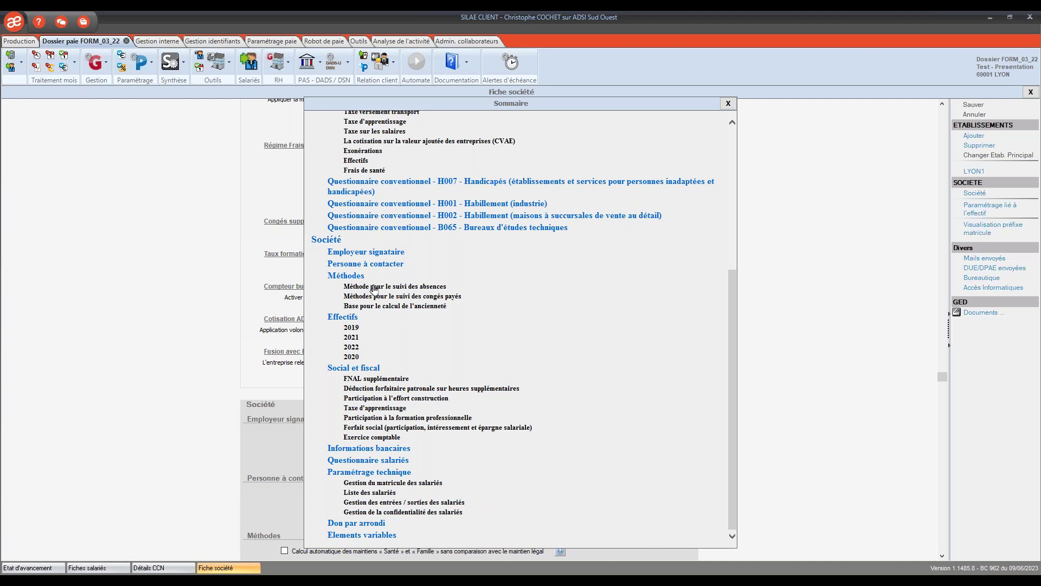
scroll(374, 288, up, 4)
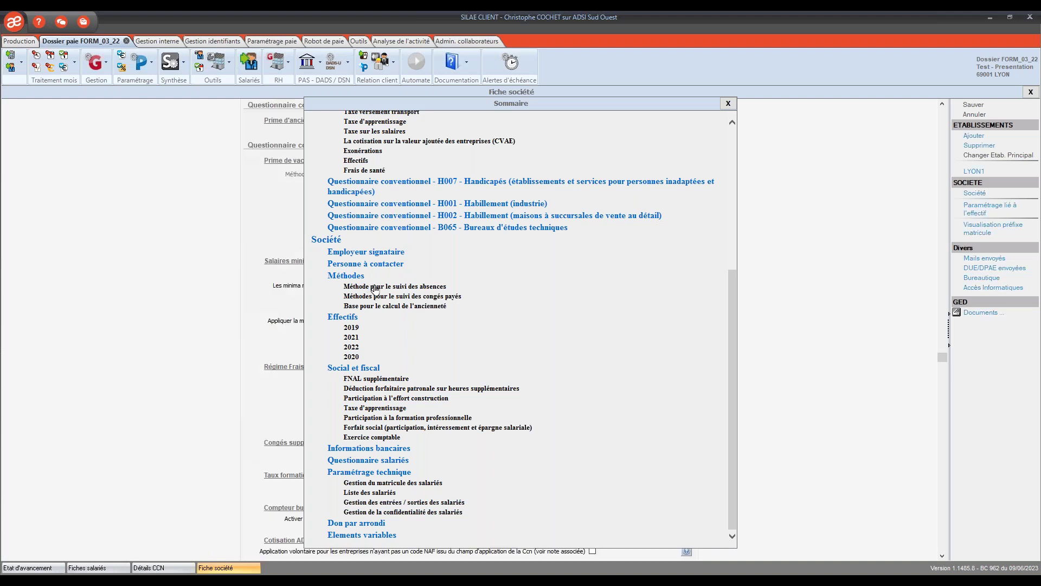
click(374, 287)
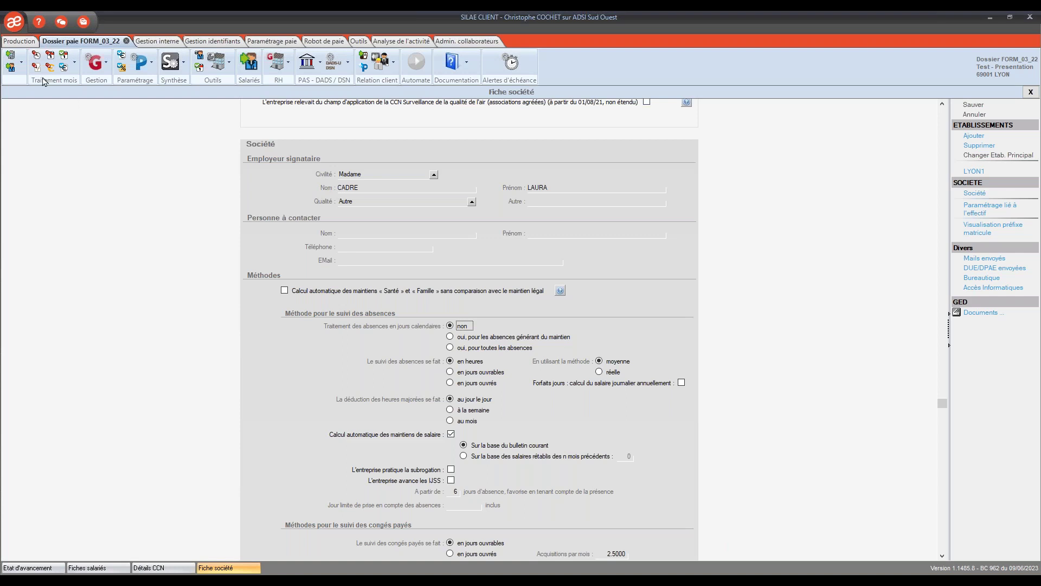
click(22, 62)
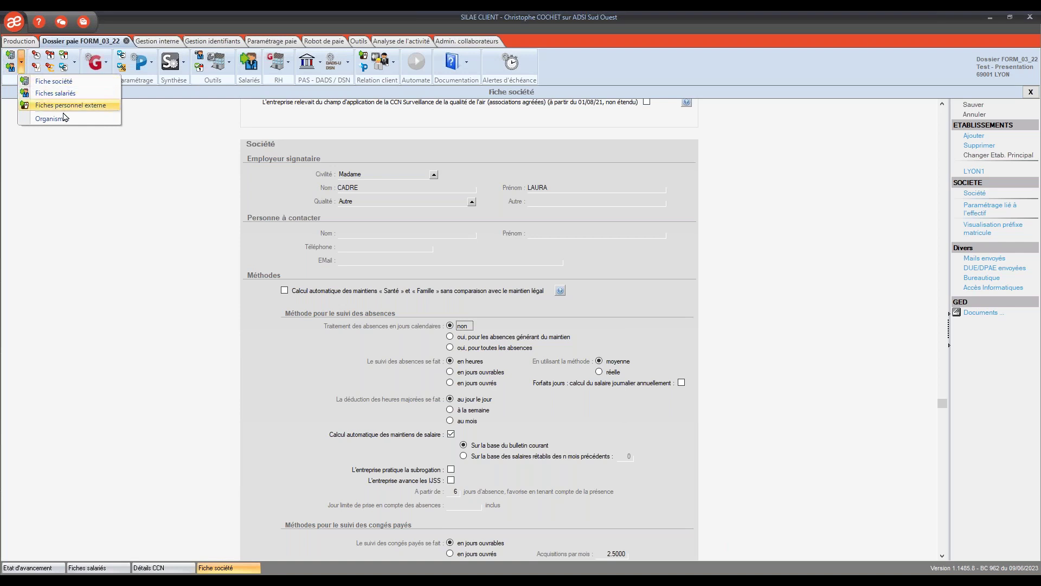
click(137, 258)
click(21, 64)
click(113, 259)
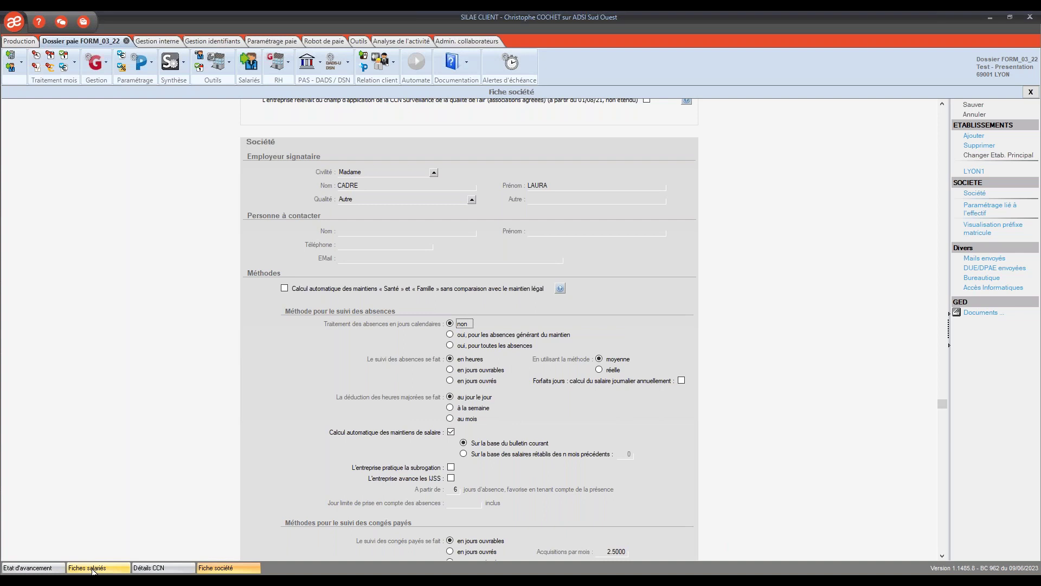
Switch from the employee records to the B065 agreement details, view the full job classification and close it.
click(93, 569)
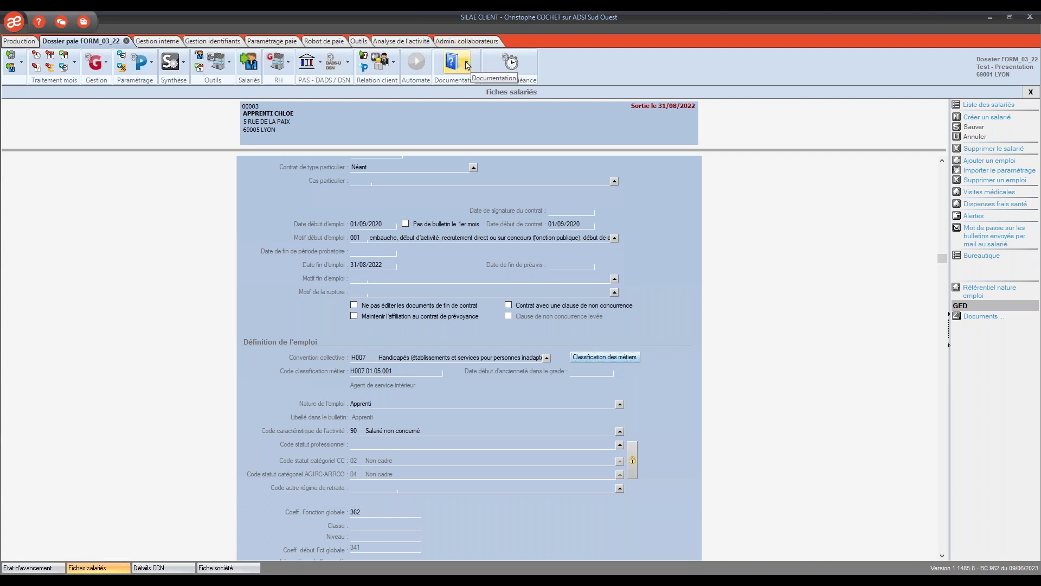
click(163, 567)
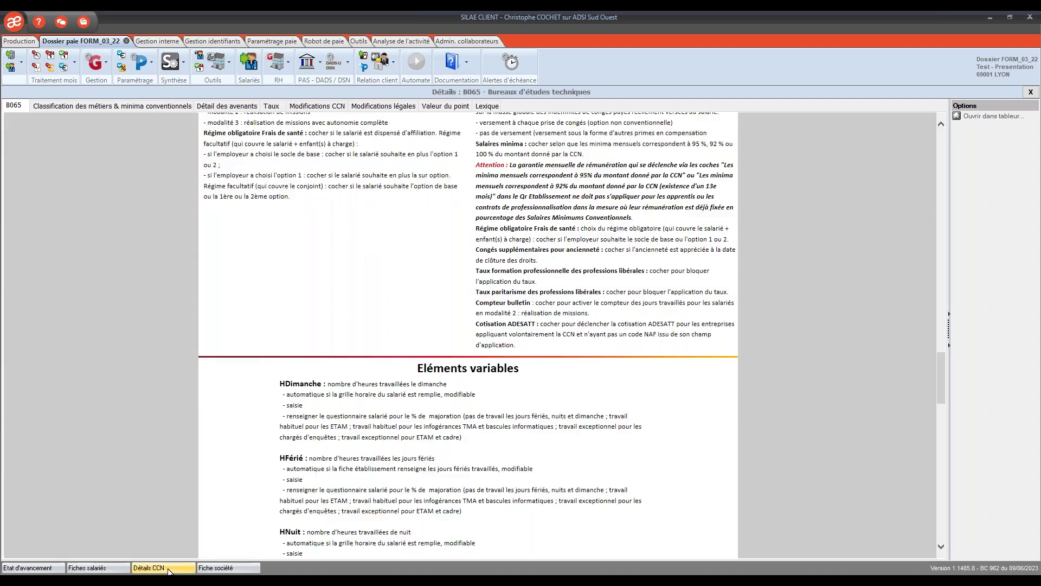
click(163, 105)
click(239, 137)
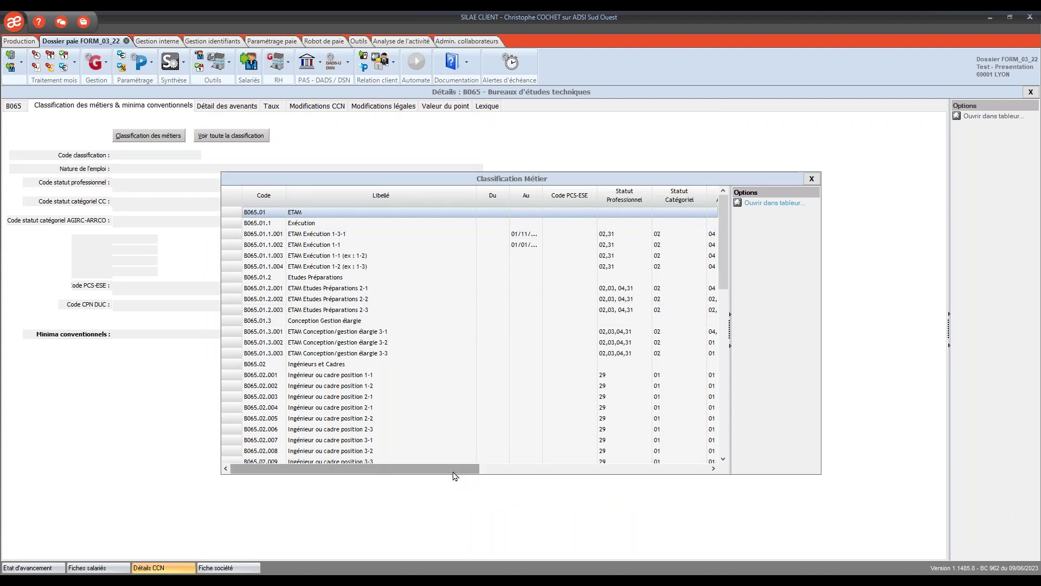
drag(455, 475, 361, 472)
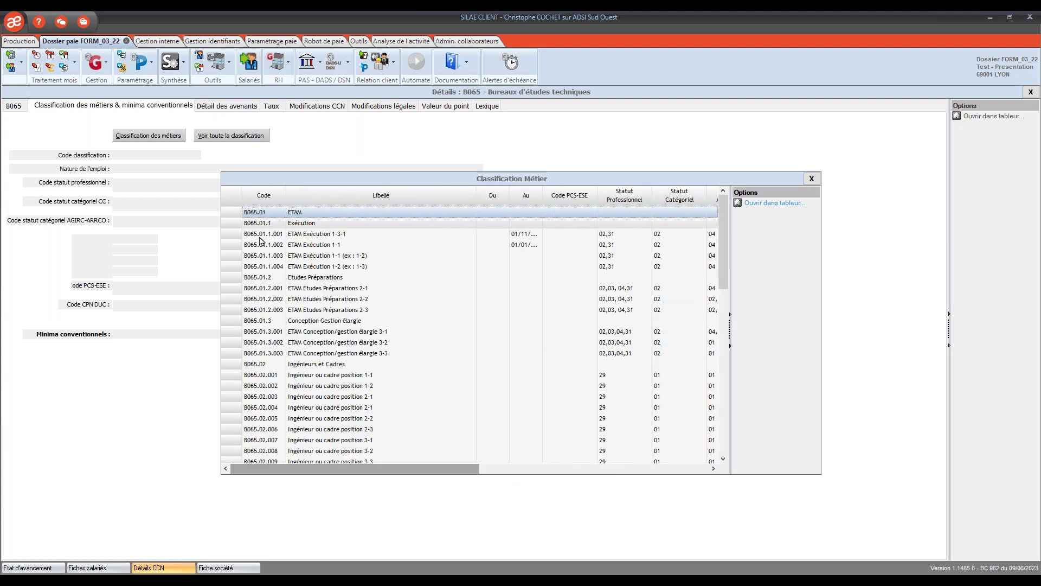
click(811, 179)
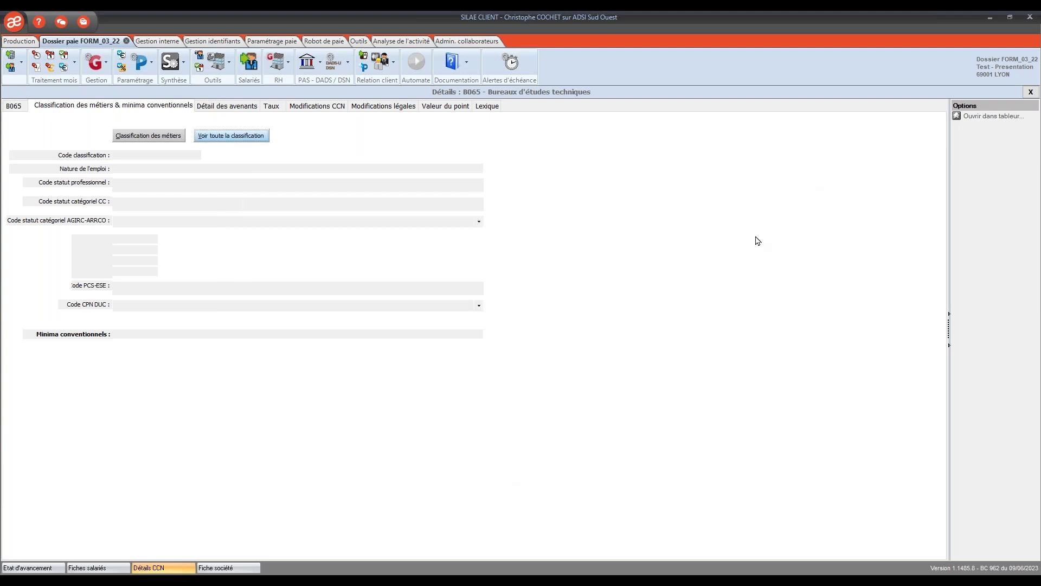
Return to the apprentice's employee record and review its Définition de l'emploi, Rémunération and Horaires sections.
click(98, 568)
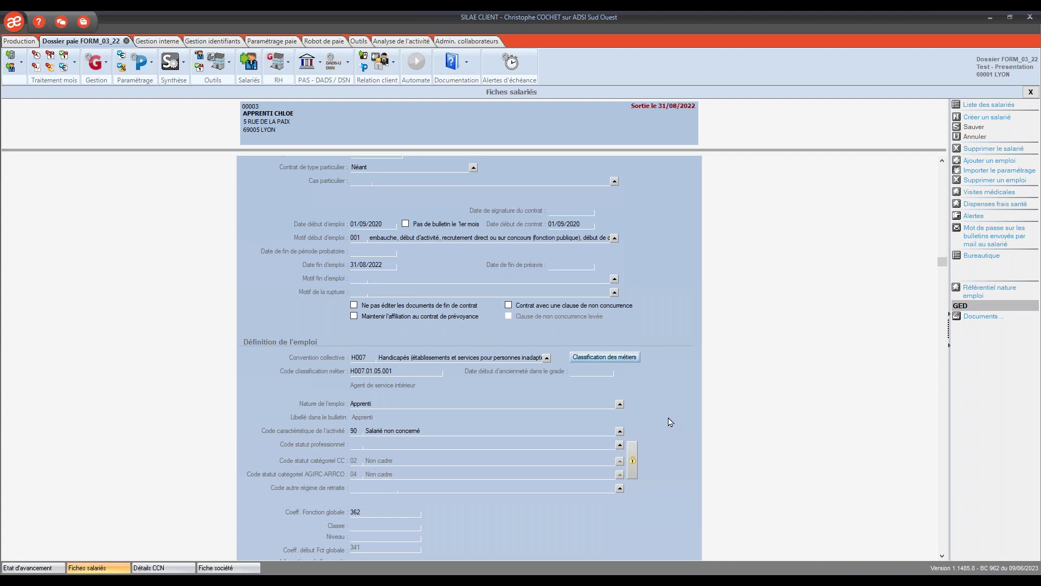
scroll(670, 423, down, 3)
scroll(670, 422, down, 1)
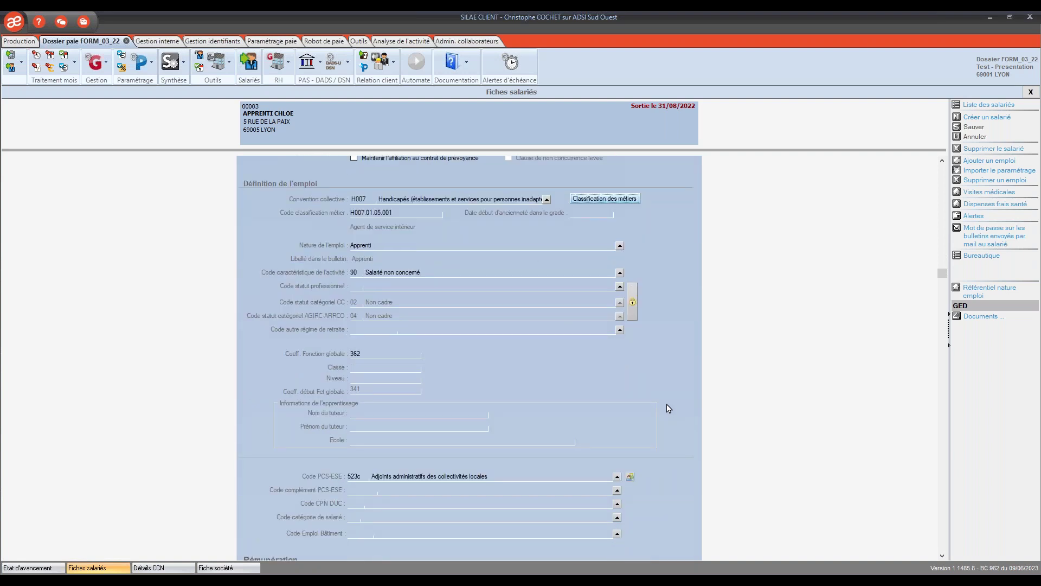
scroll(671, 404, down, 1)
scroll(671, 401, down, 5)
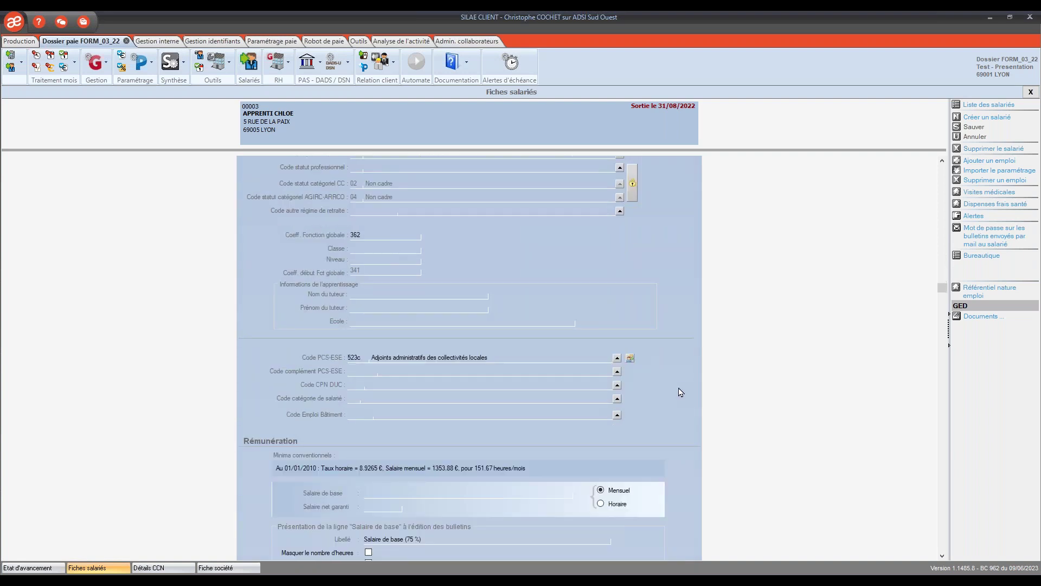
scroll(692, 370, down, 1)
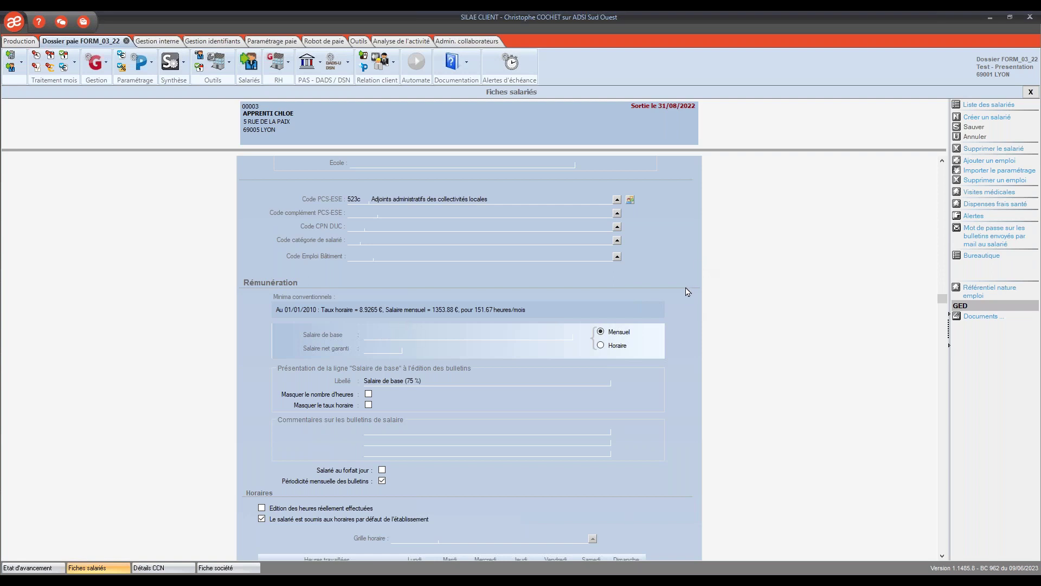
scroll(687, 295, down, 1)
scroll(686, 295, down, 7)
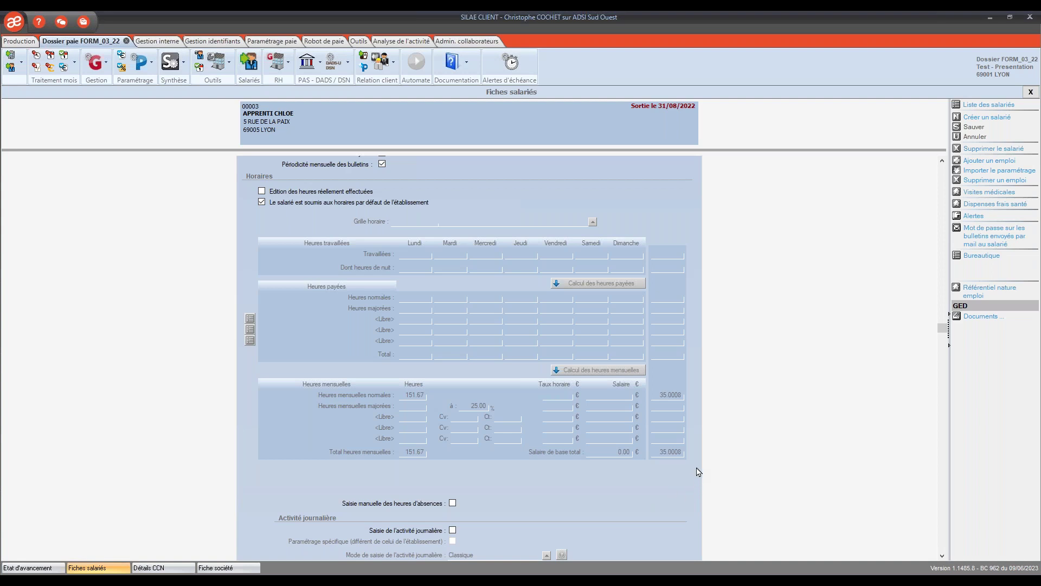
Examine the employee record's Activité journalière, Absences, Congés payés and RTT settings.
scroll(701, 477, down, 2)
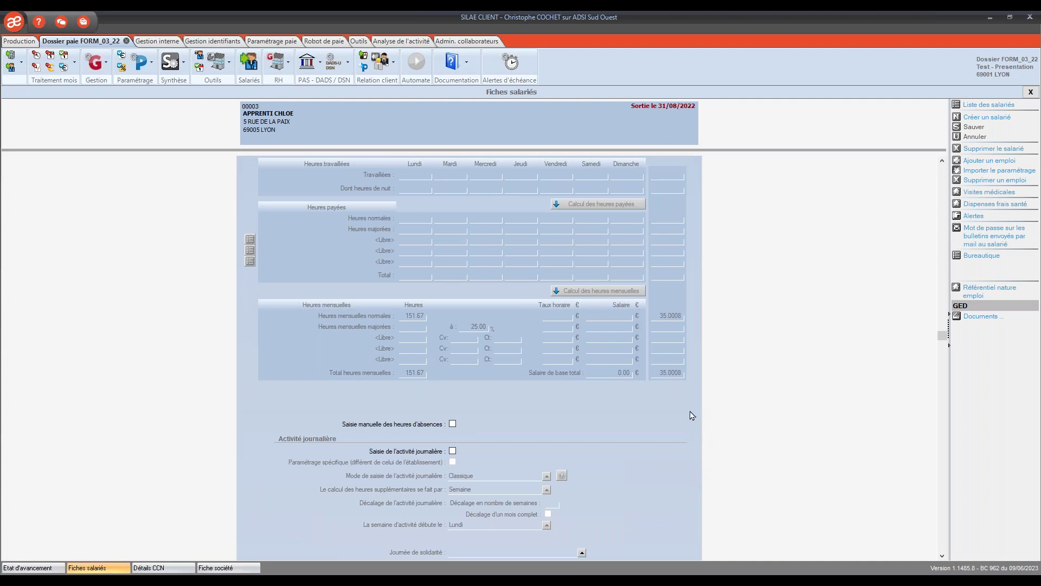
scroll(692, 414, down, 1)
scroll(692, 415, down, 2)
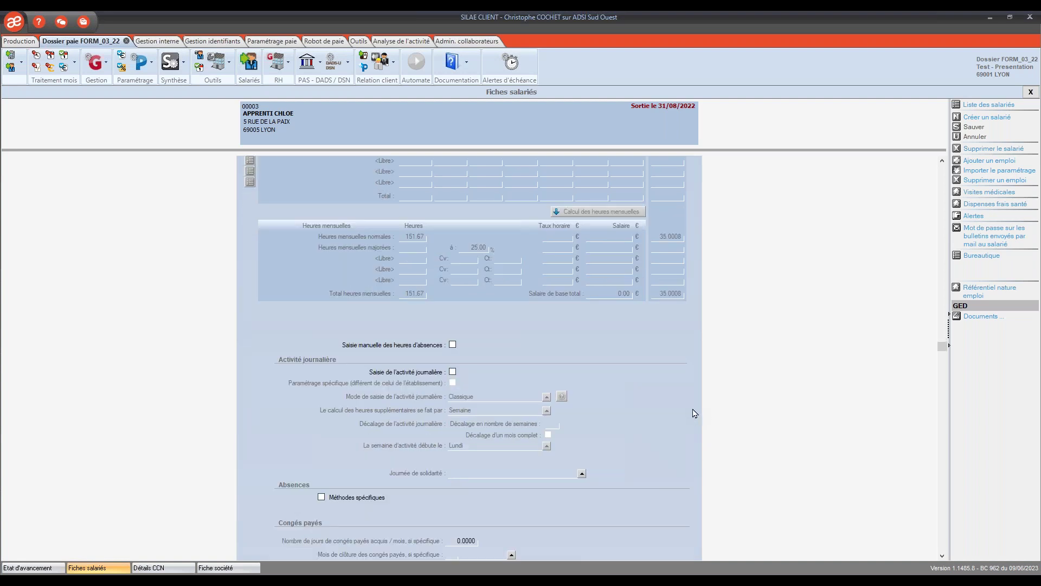
scroll(694, 414, down, 9)
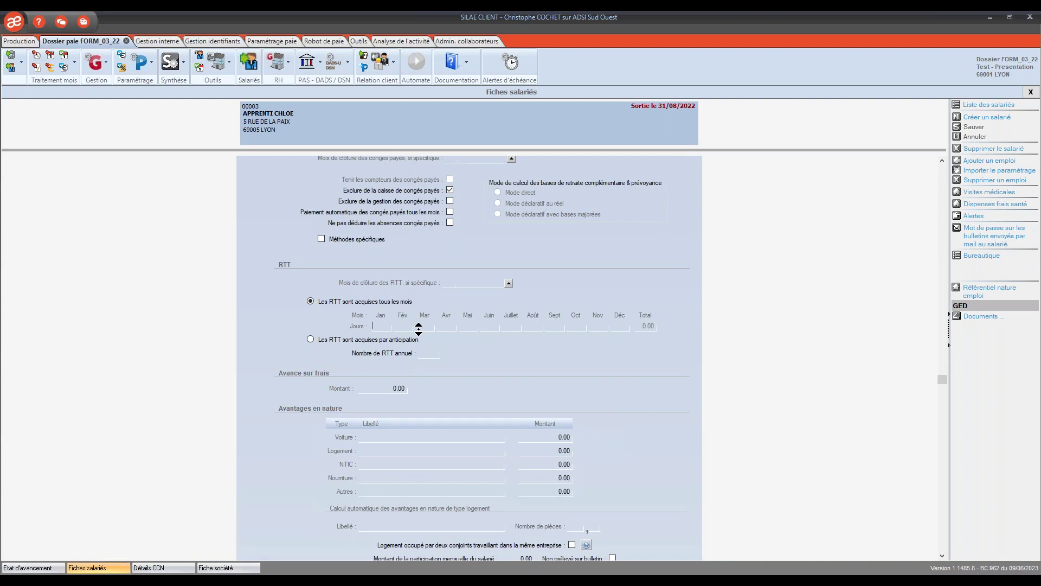
scroll(570, 334, up, 1)
scroll(569, 335, down, 1)
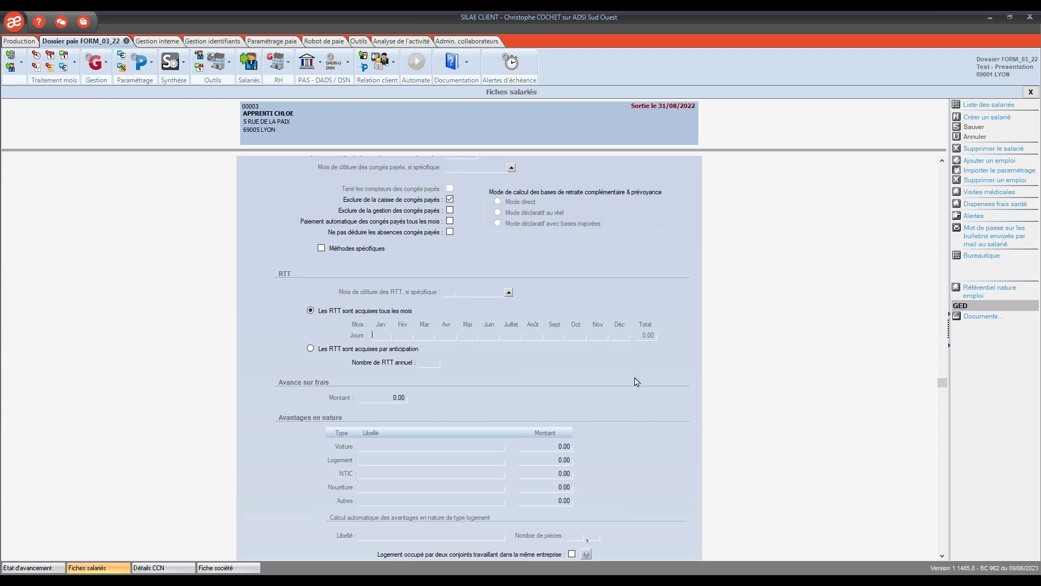
Review the employee record's Avantages en nature, Indemnités kilométriques, Prélèvements fixes, Tickets restaurant, Titres de transport and complementary contract options.
scroll(645, 382, down, 1)
scroll(645, 383, down, 5)
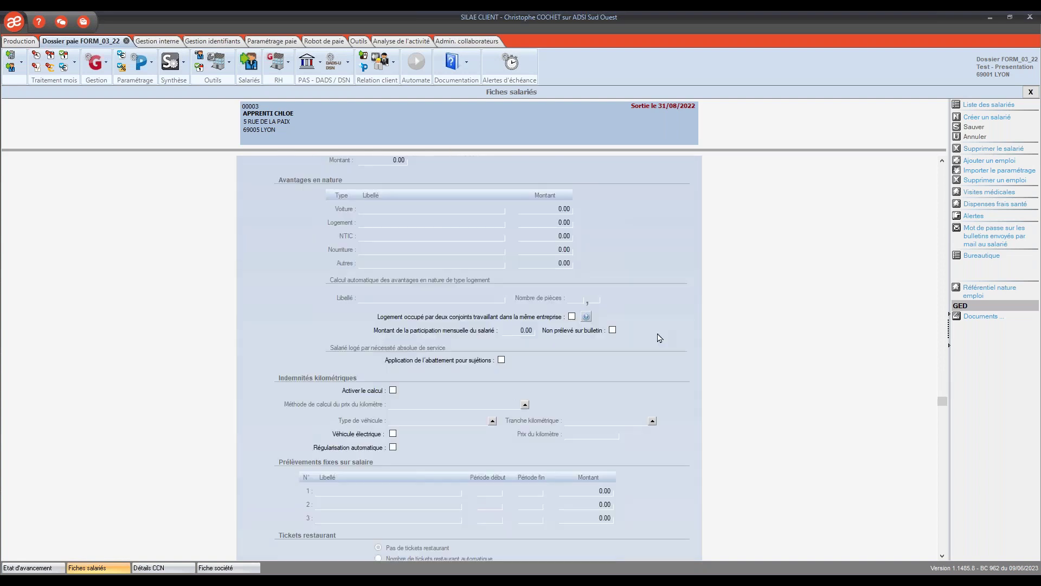
scroll(655, 324, down, 1)
scroll(654, 324, down, 3)
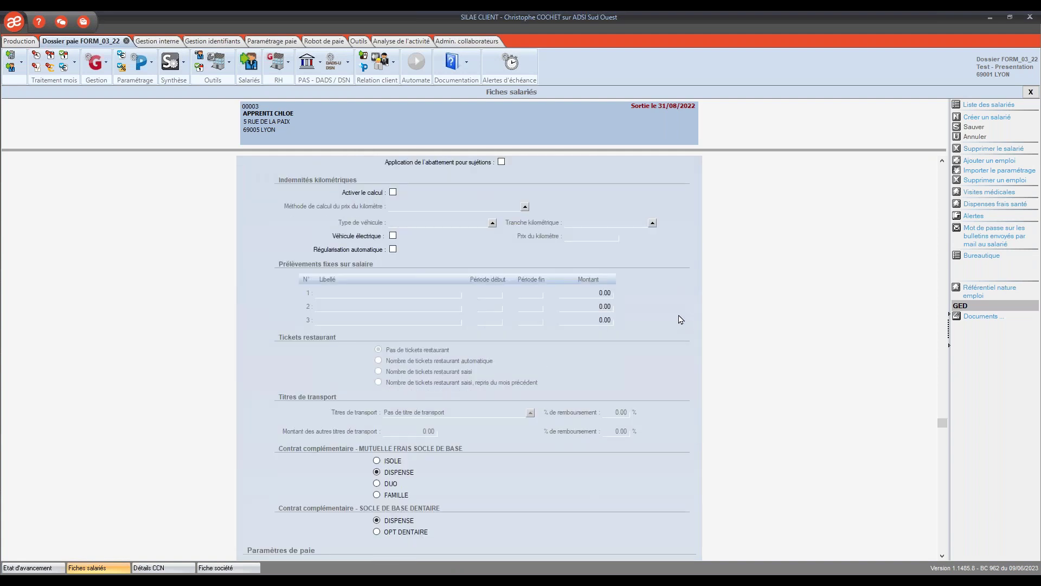
scroll(678, 319, down, 3)
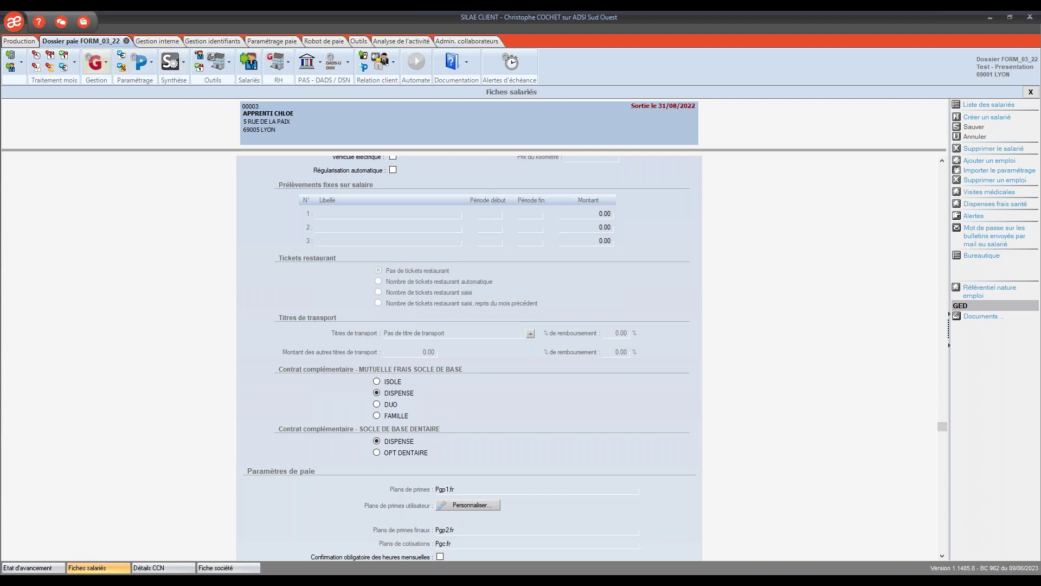
Review the employee record's Informations sur contrat particulier, Exonérations de cotisations and Questionnaire conventionnel sections.
scroll(139, 365, down, 10)
scroll(129, 314, down, 2)
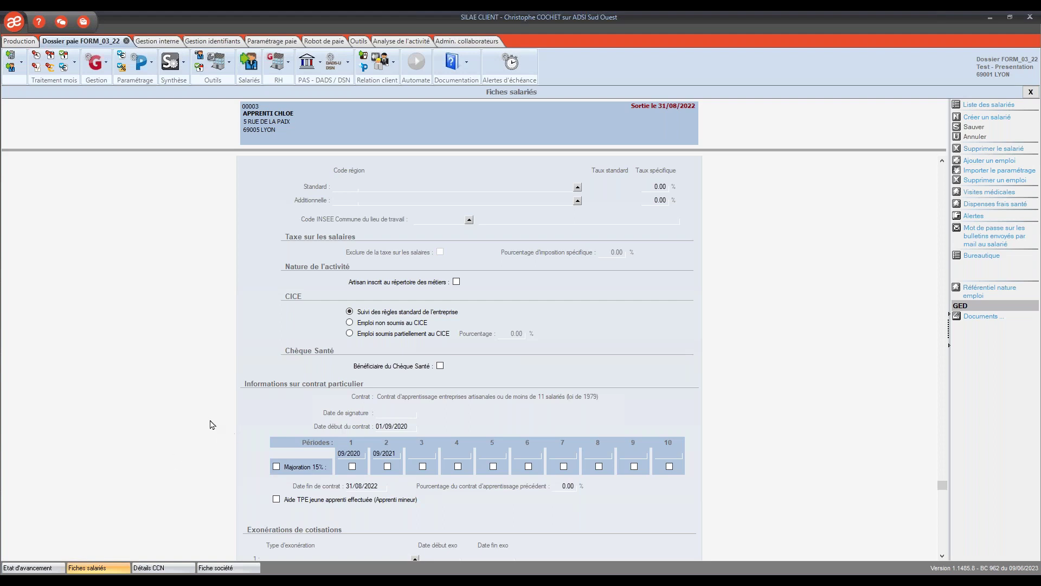
scroll(212, 424, down, 1)
scroll(212, 424, down, 3)
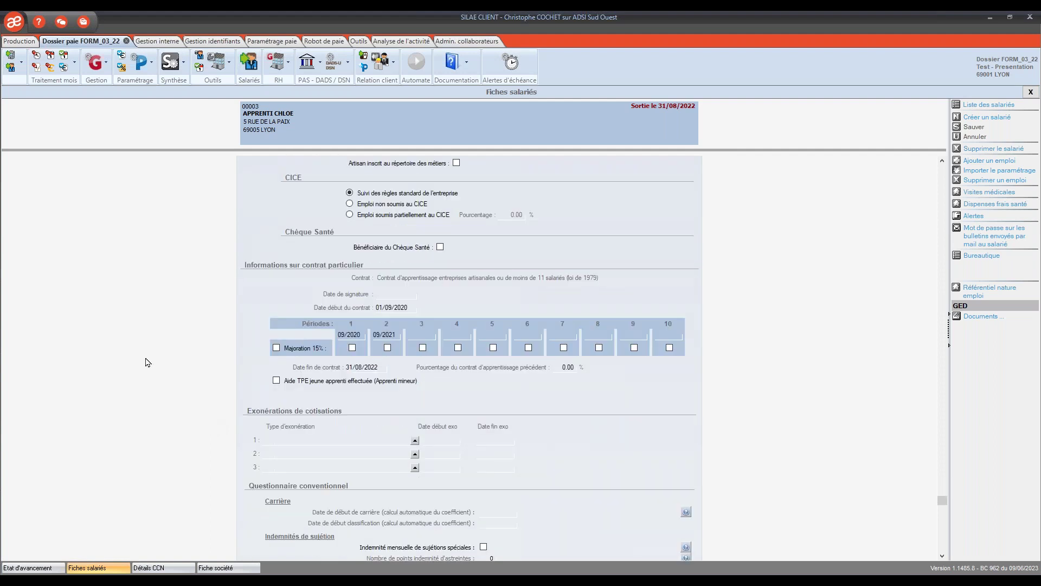
scroll(155, 355, down, 7)
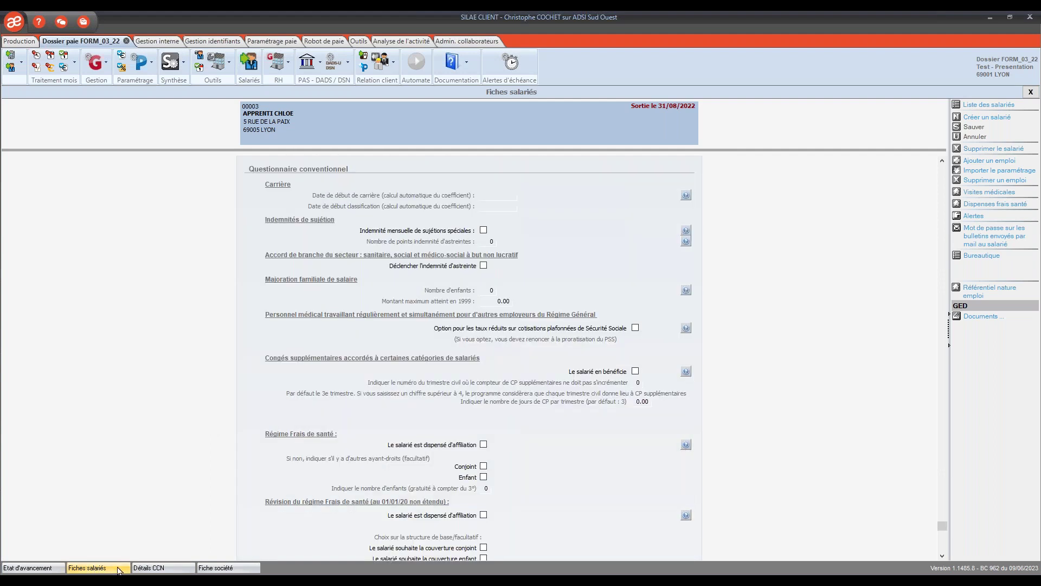
Revisit the company and employee records, open the payroll file's Organismes and look through the bodies assigned to the main establishment.
click(226, 568)
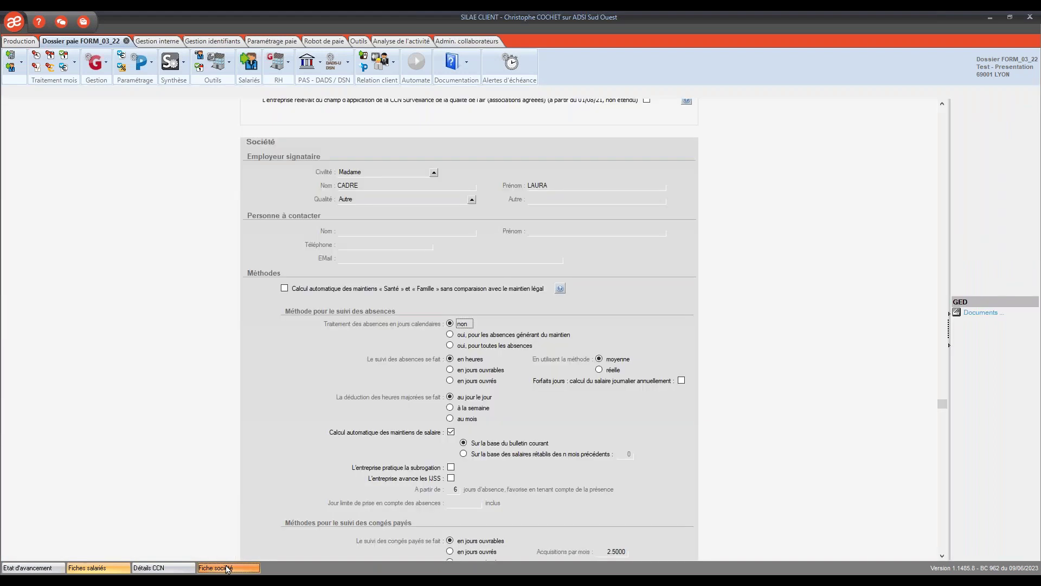
click(96, 567)
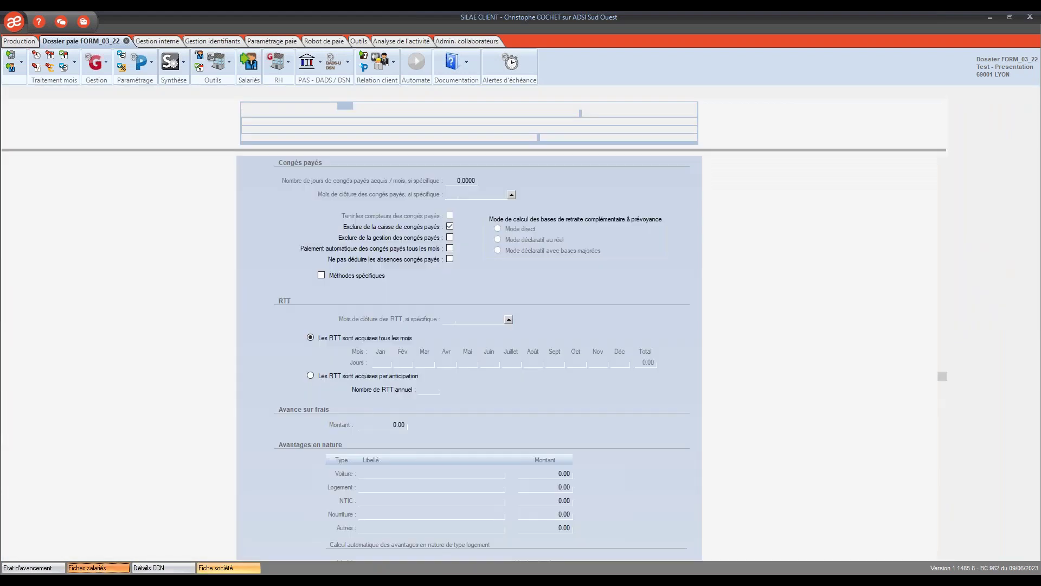
click(21, 65)
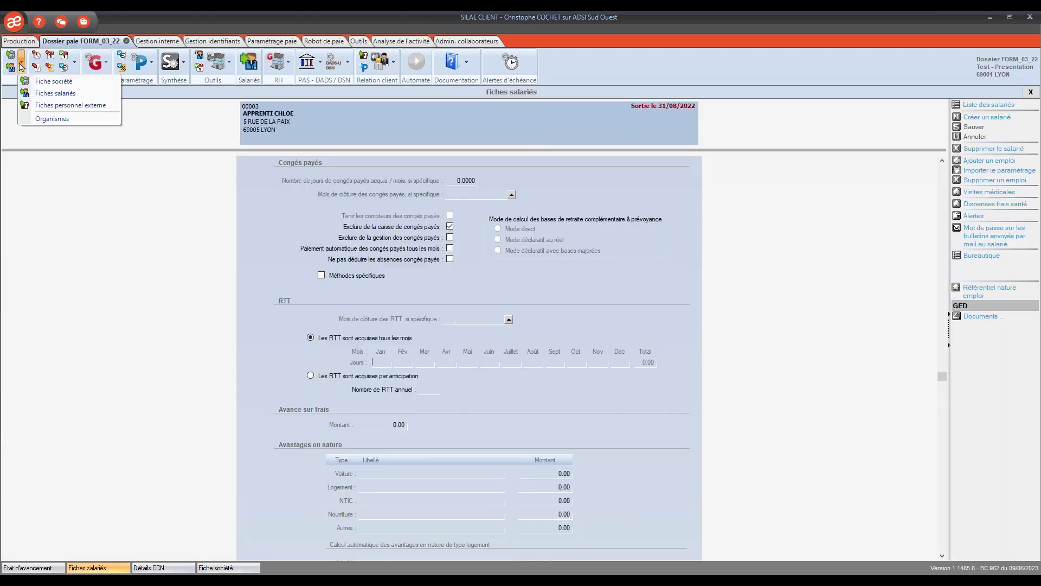
click(61, 119)
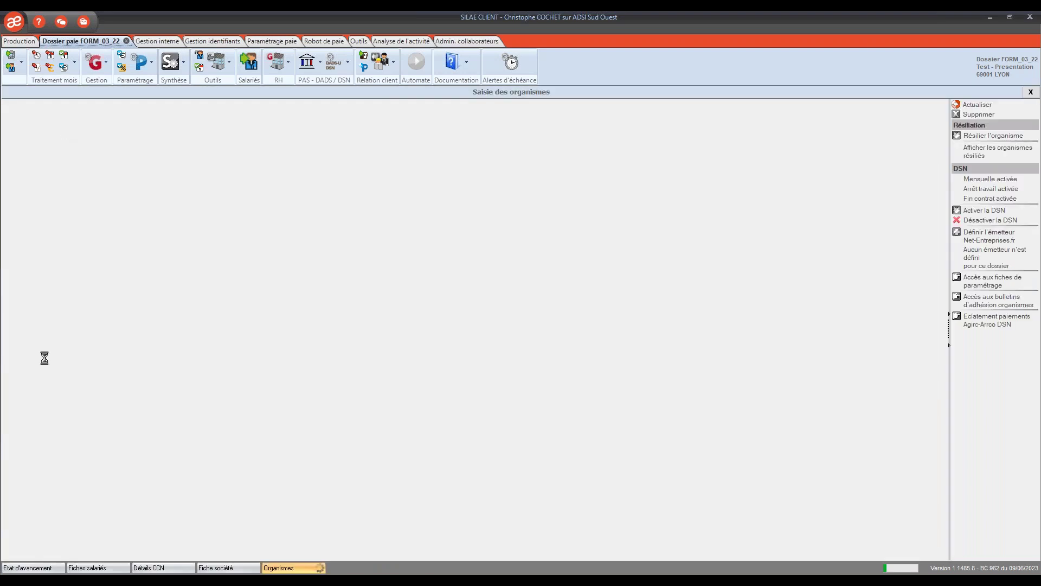
scroll(467, 255, down, 5)
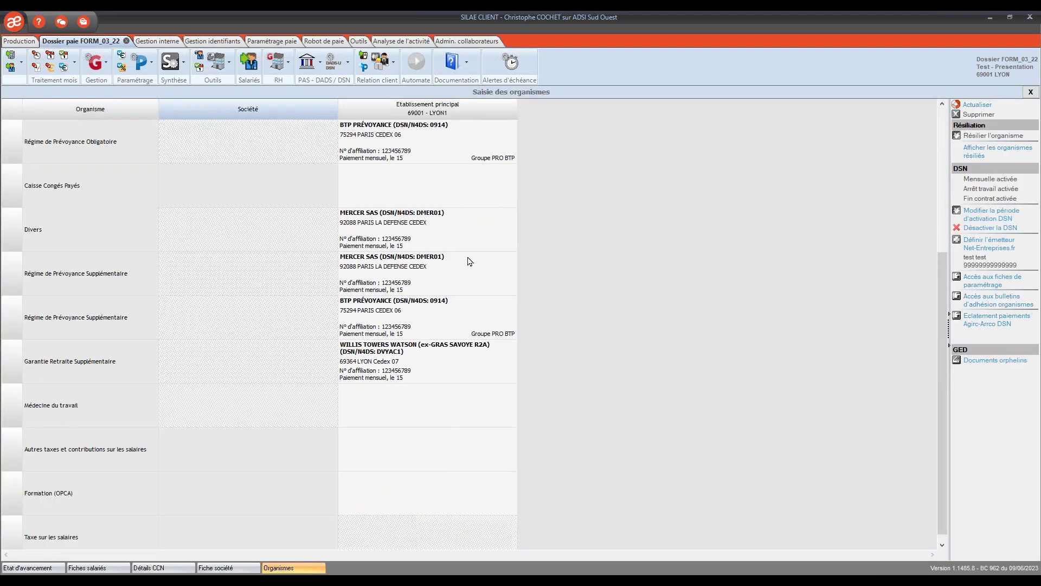
scroll(442, 124, up, 5)
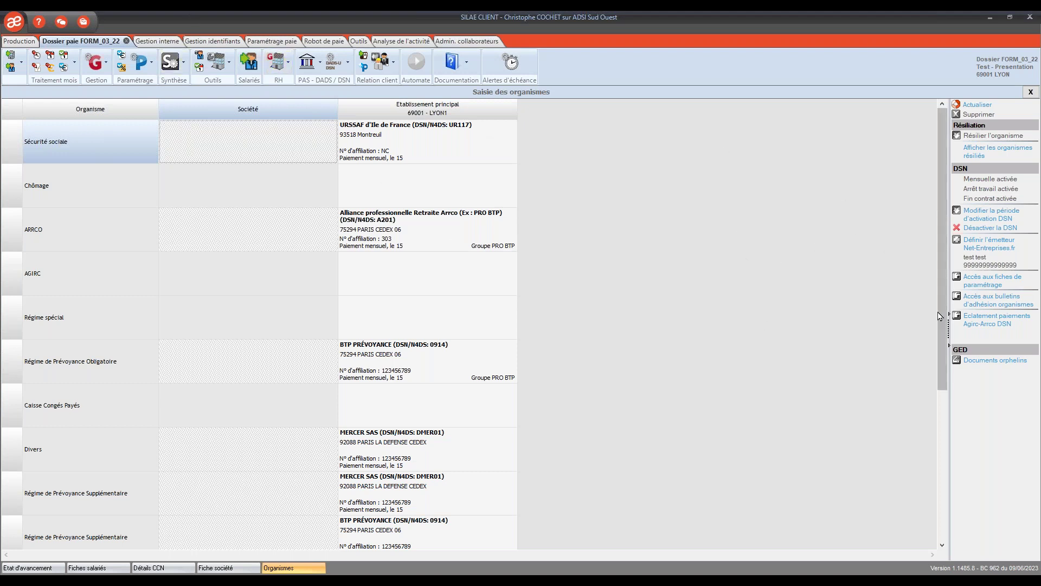
Review the DSN organism records for MERCER SAS, WILLIS TOWERS WATSON and BTP PRÉVOYANCE, including their contract lines.
click(981, 285)
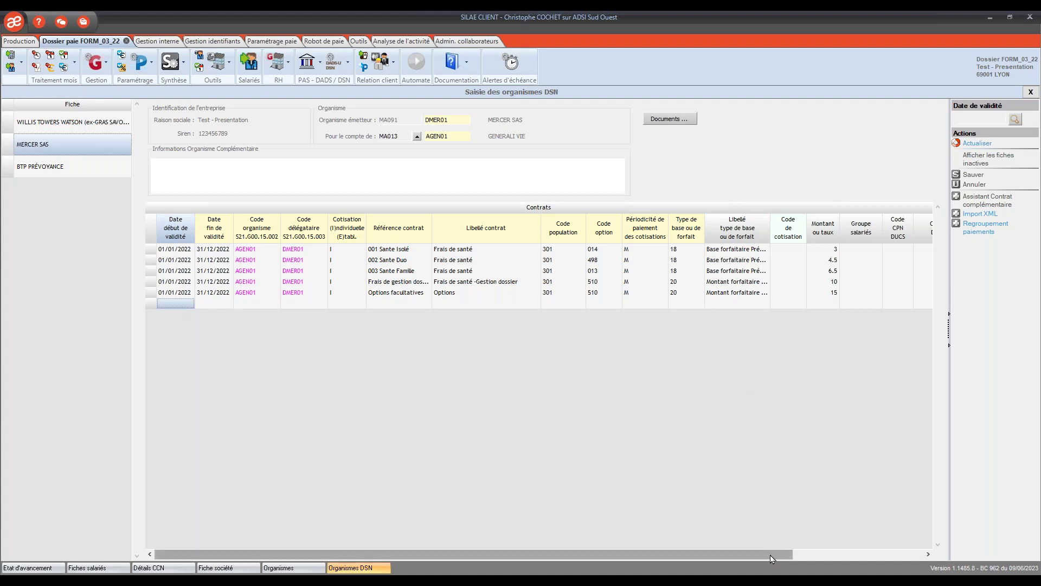
drag(773, 555, 913, 555)
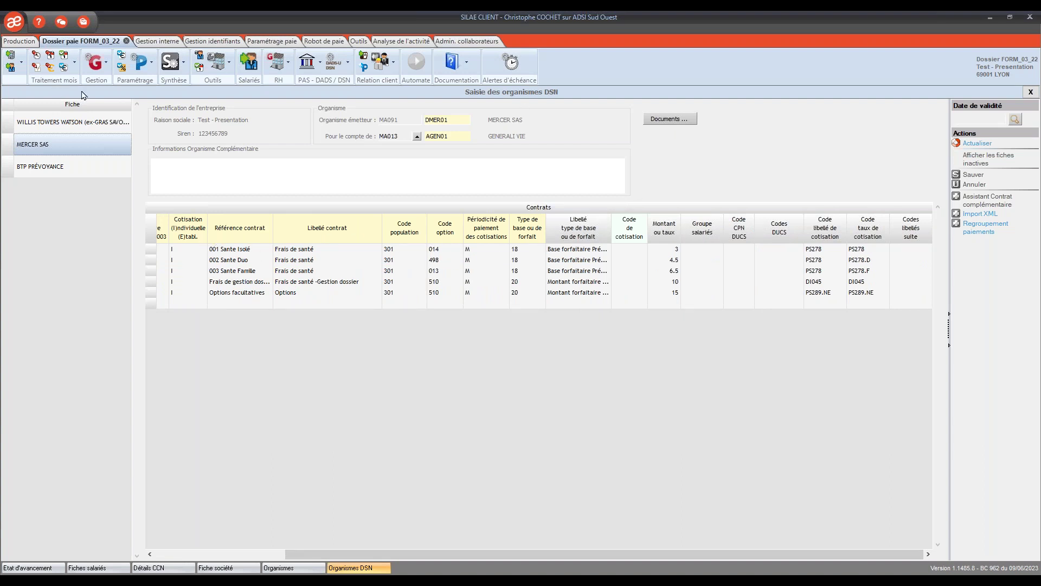
click(75, 123)
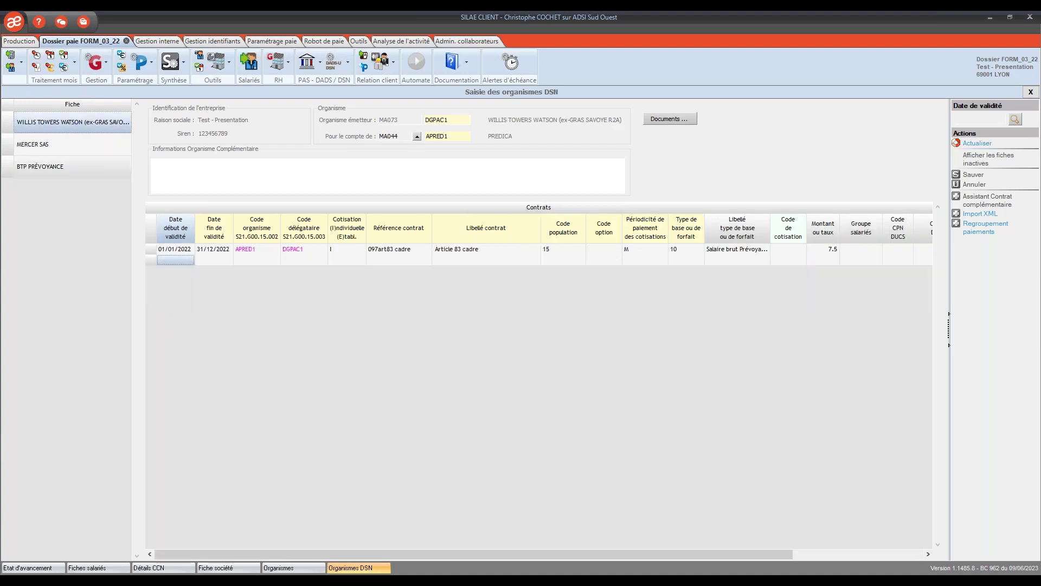
click(40, 163)
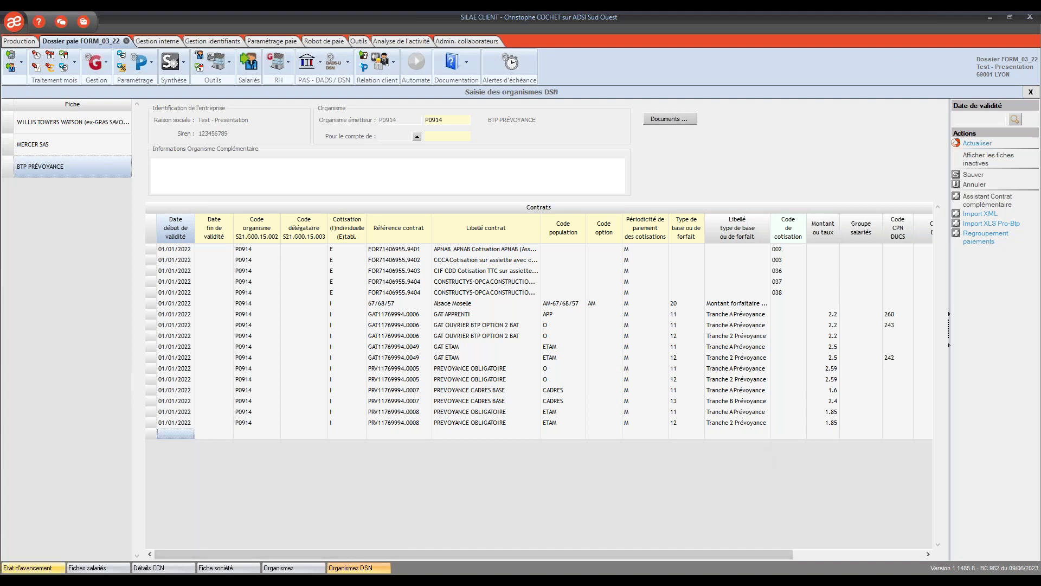
Return to the État d'avancement and examine the available employee filter and sort criteria through Durée du contrat.
click(21, 567)
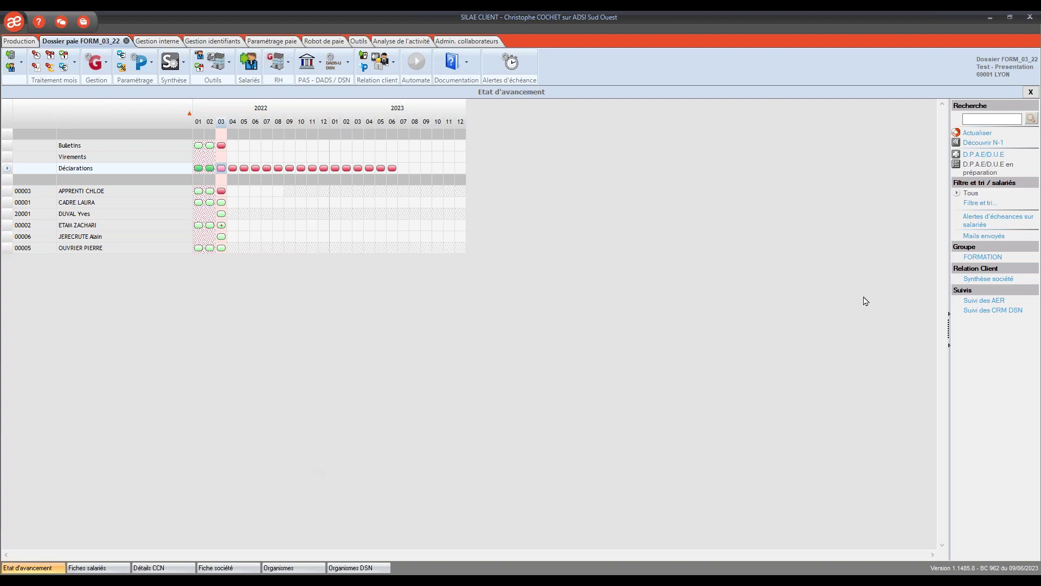
click(973, 203)
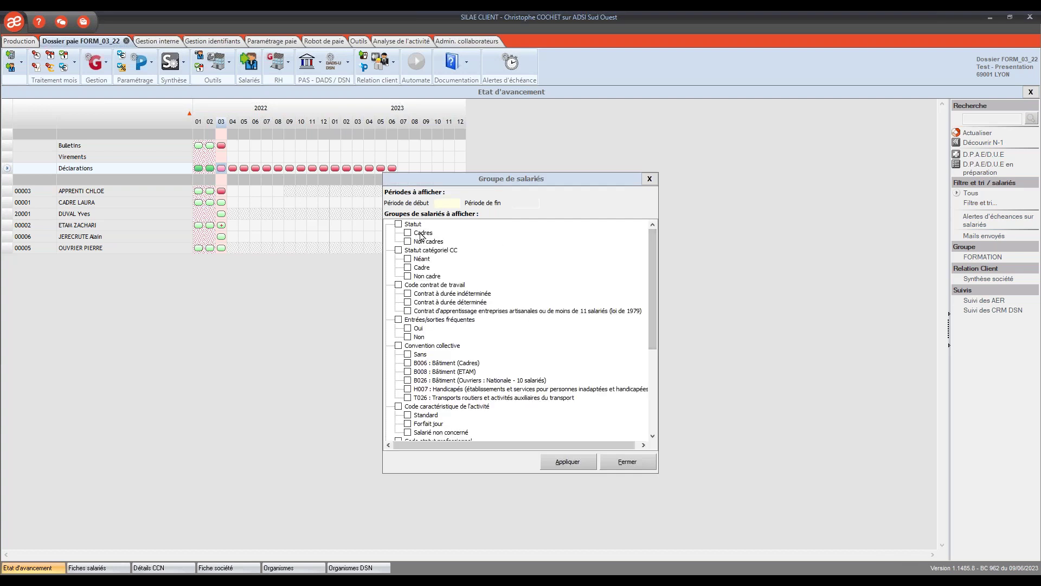
drag(659, 259, 463, 363)
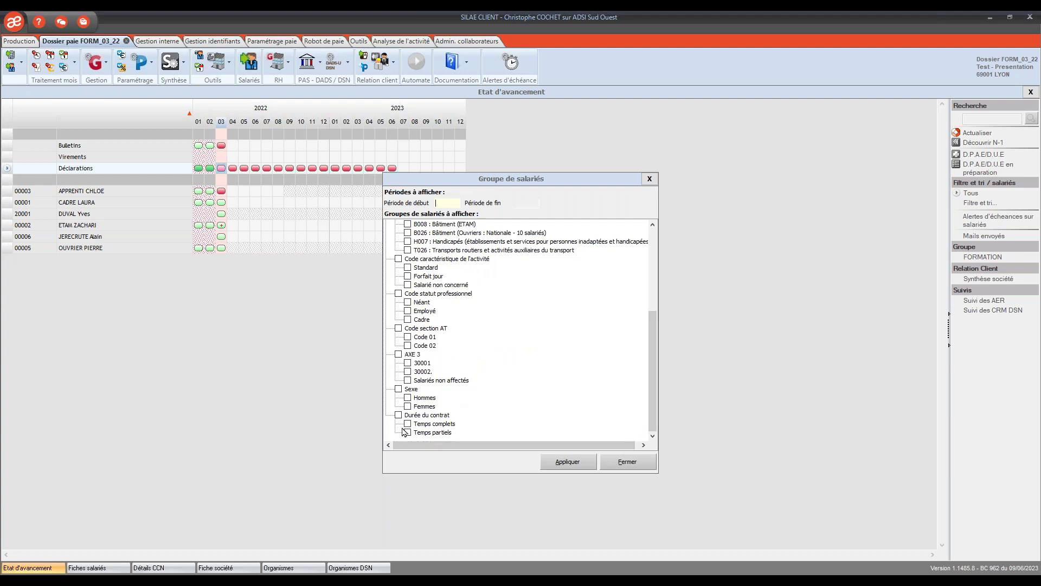
click(427, 414)
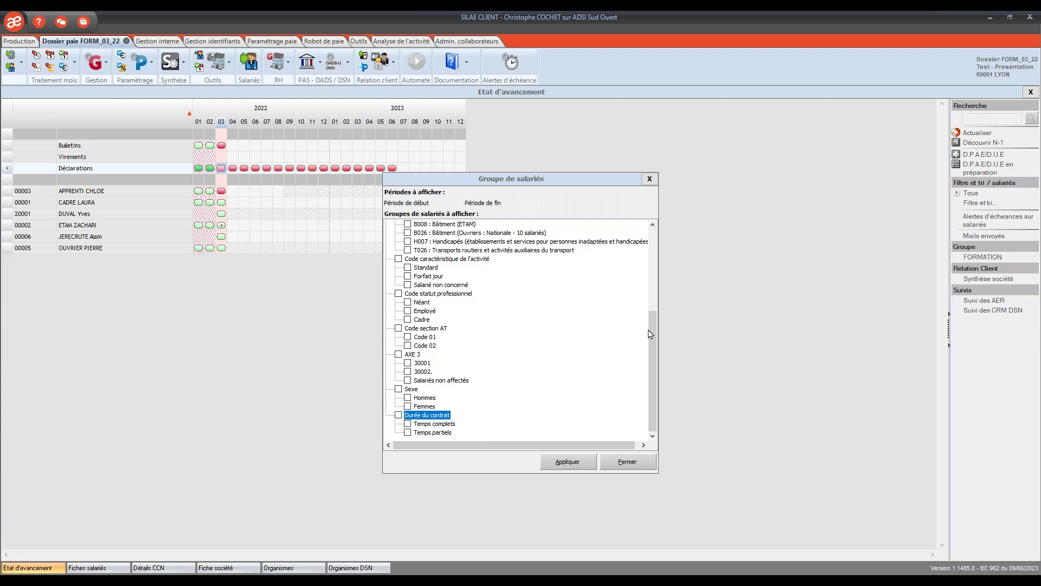
scroll(434, 261, up, 6)
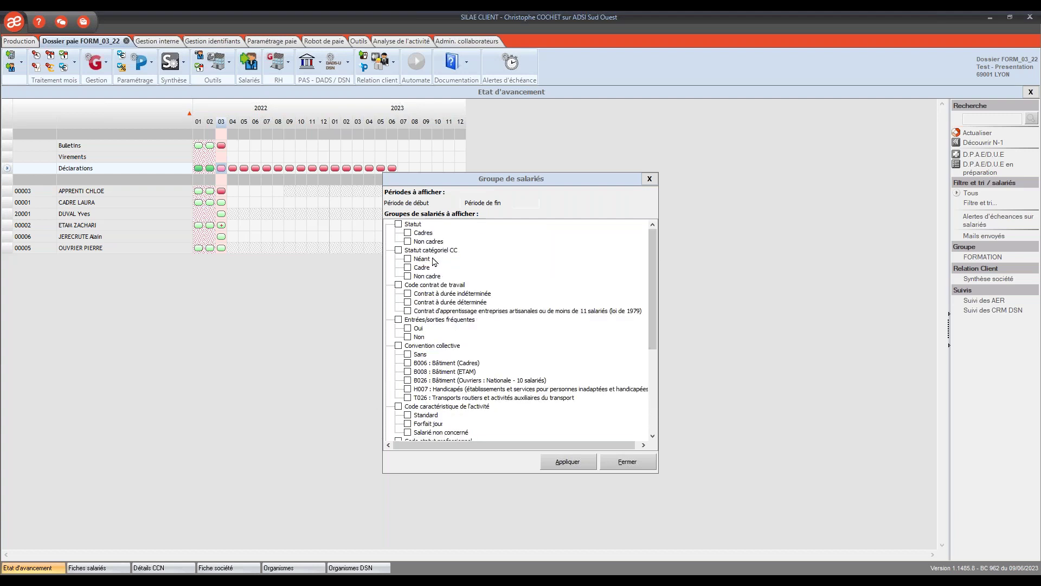
Filter the état d'avancement by all Statut and Code contrat de travail groups, and restore the display of all employees.
click(399, 224)
click(398, 285)
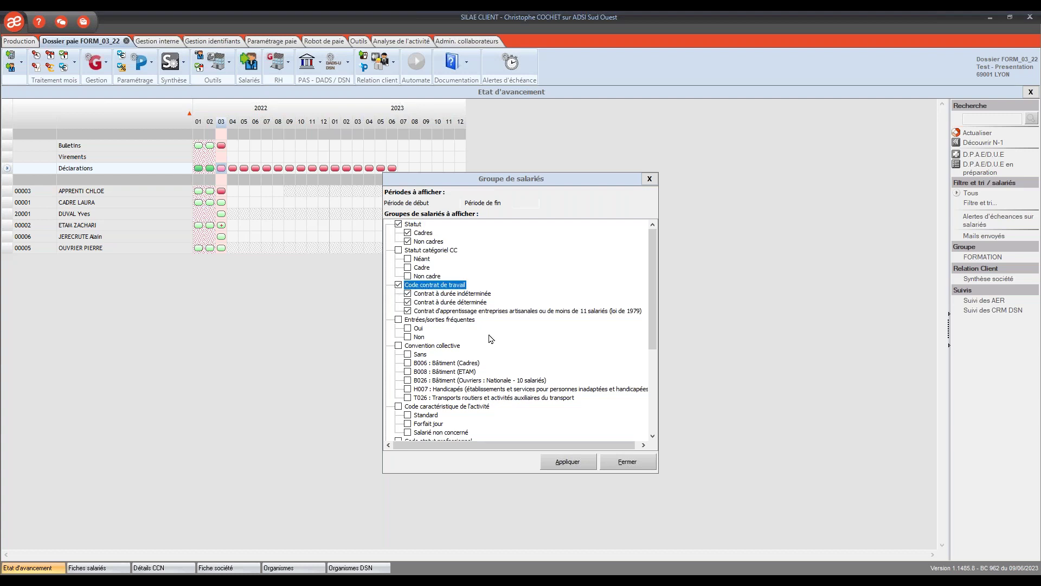
click(567, 463)
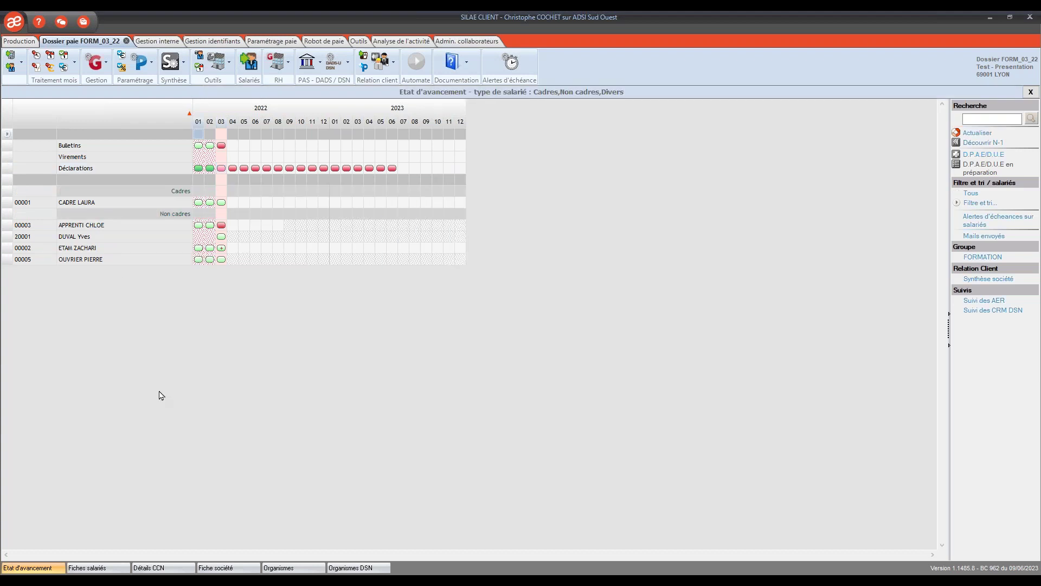
click(970, 194)
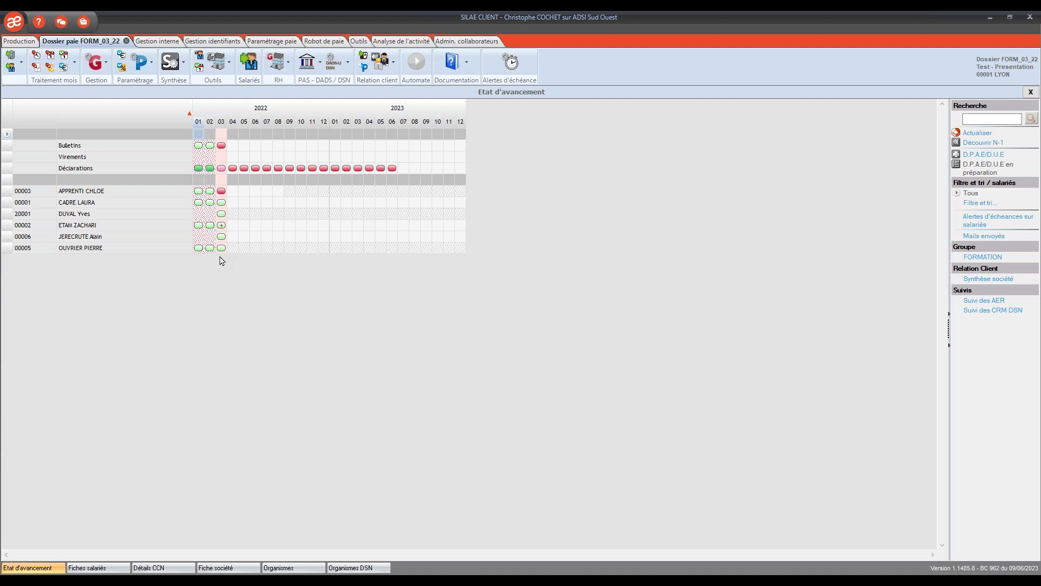
Calculate the apprentice's March 2022 payslip and delete that payslip again.
right_click(220, 191)
click(260, 196)
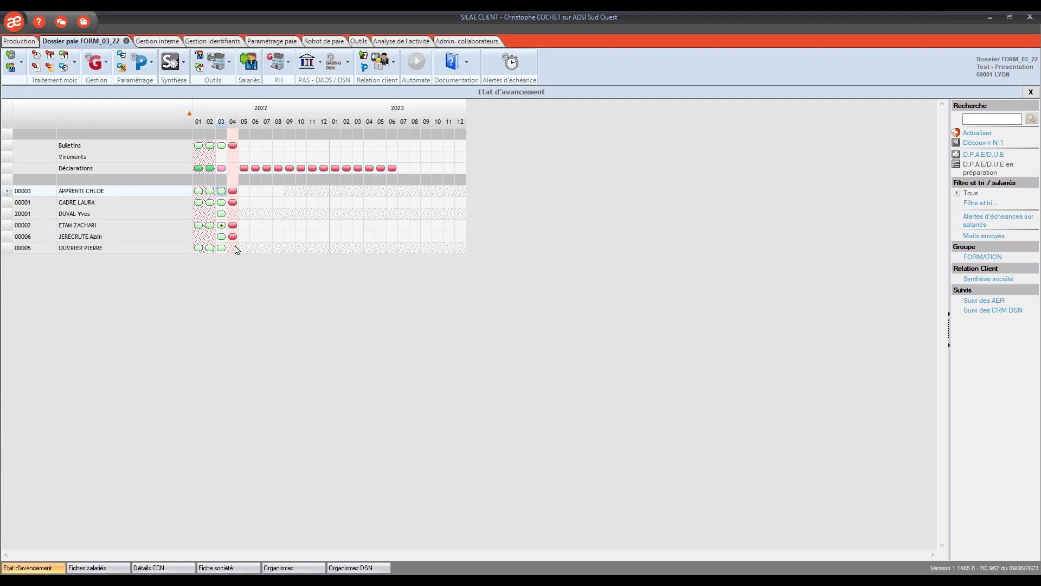
right_click(221, 195)
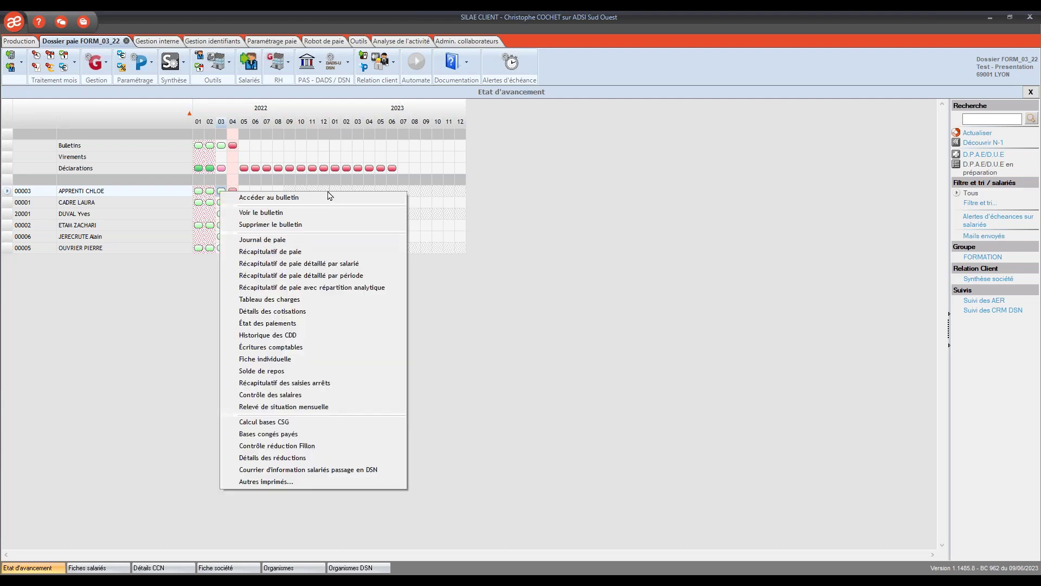
click(288, 225)
click(494, 346)
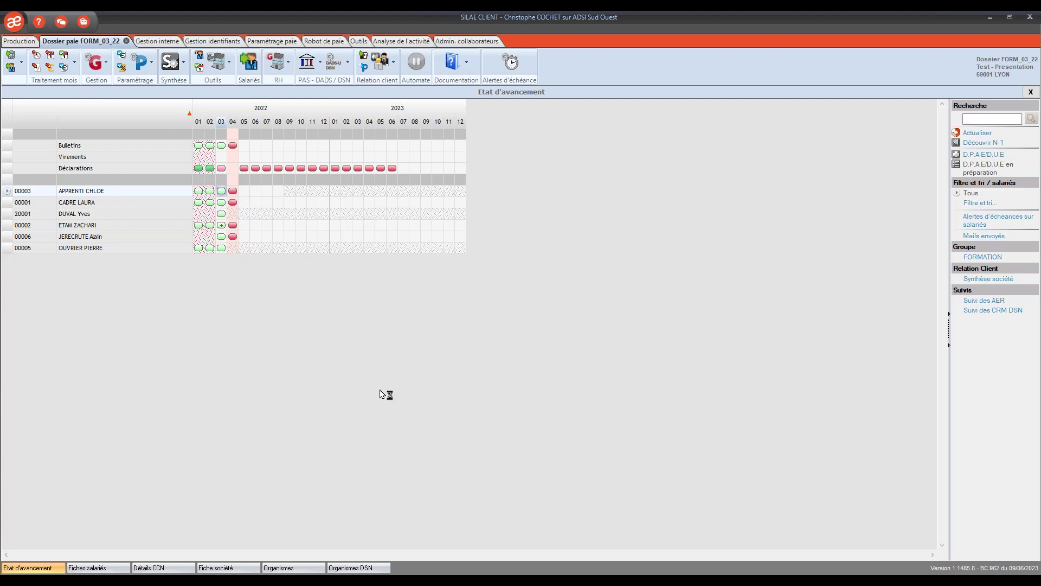
Extend the état d'avancement back to 2020 and calculate the outstanding March 2022 payslip for the whole file.
click(983, 143)
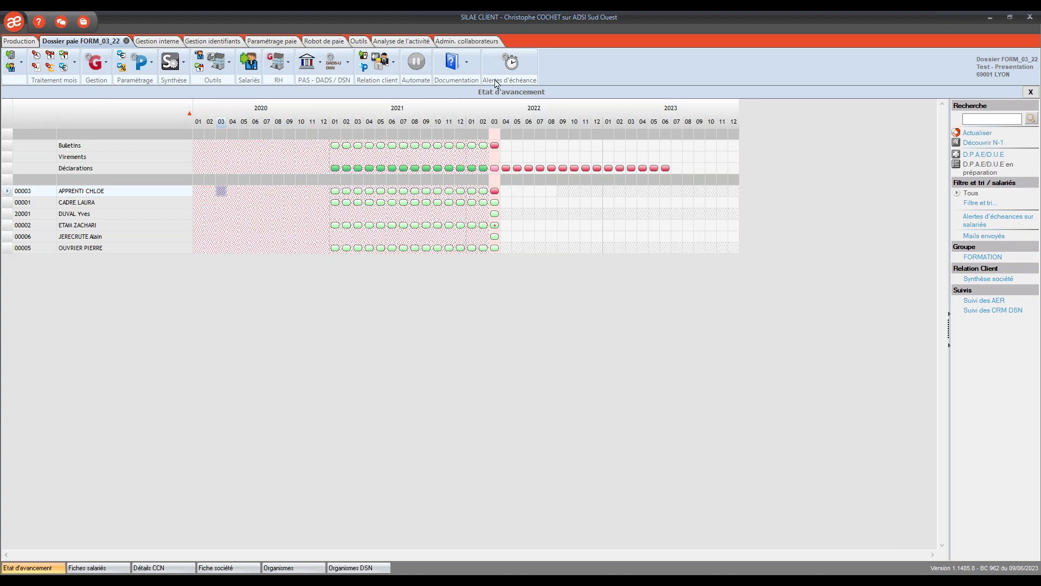
click(497, 146)
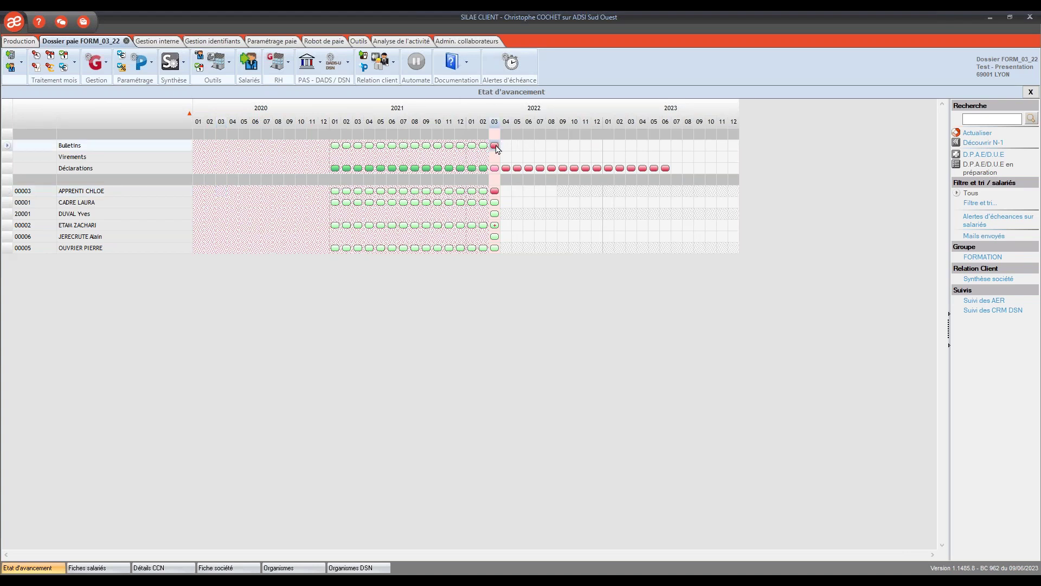
right_click(496, 146)
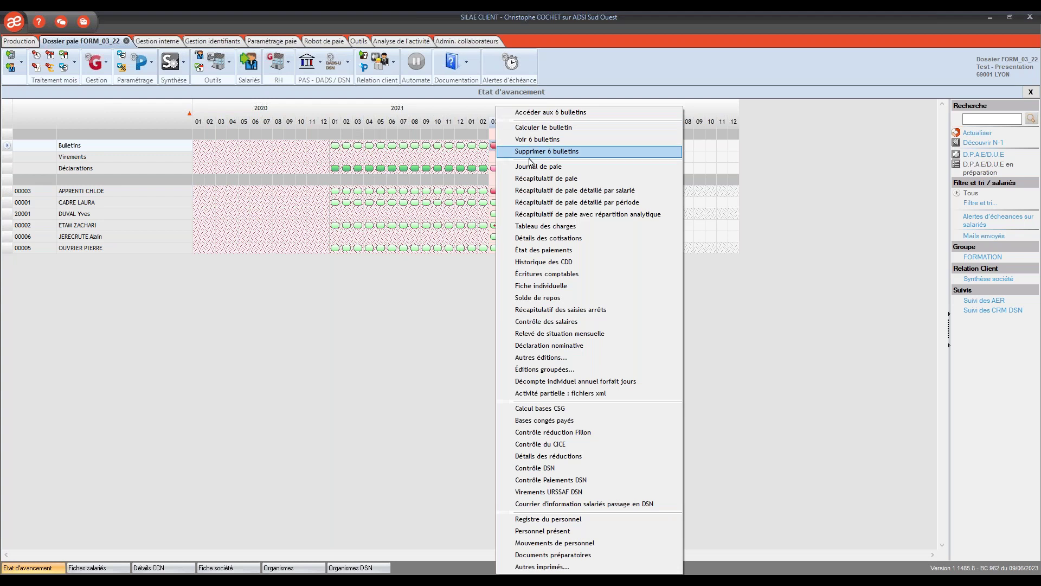
click(535, 131)
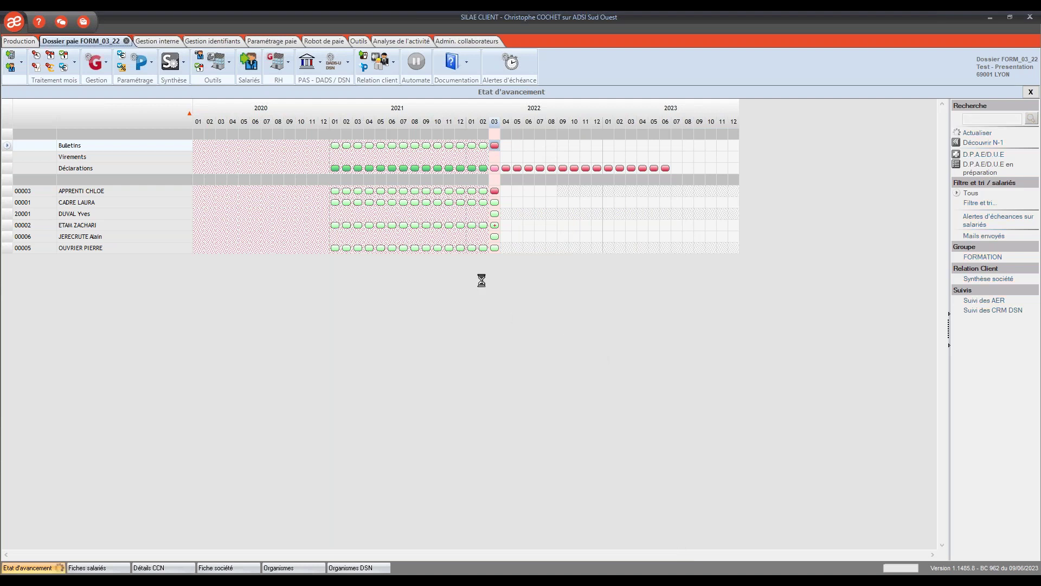
Open the Journal de paie for all payslips from March 2021 to March 2022.
click(359, 146)
shift+click(498, 149)
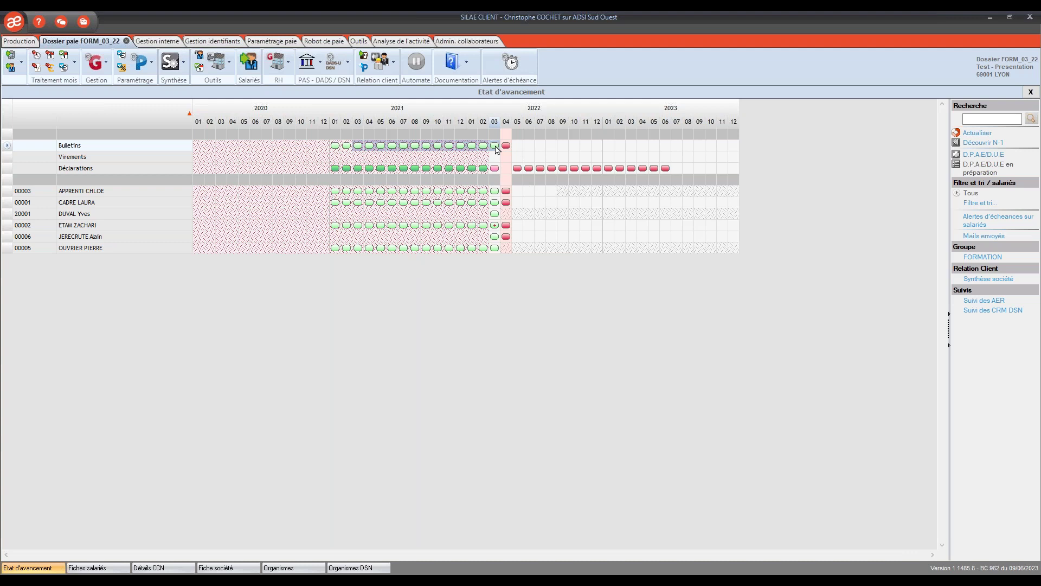
right_click(485, 150)
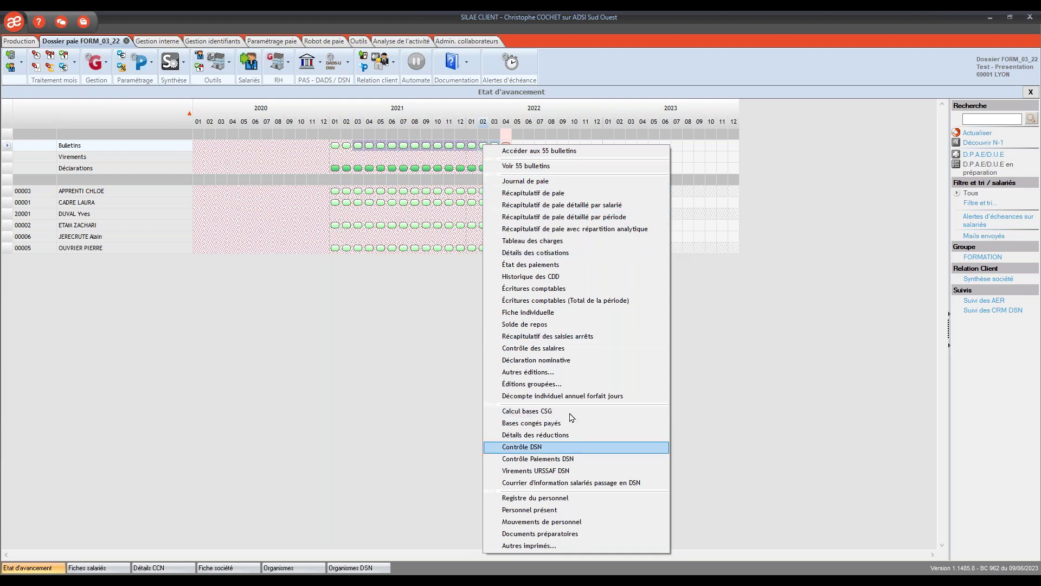
click(533, 184)
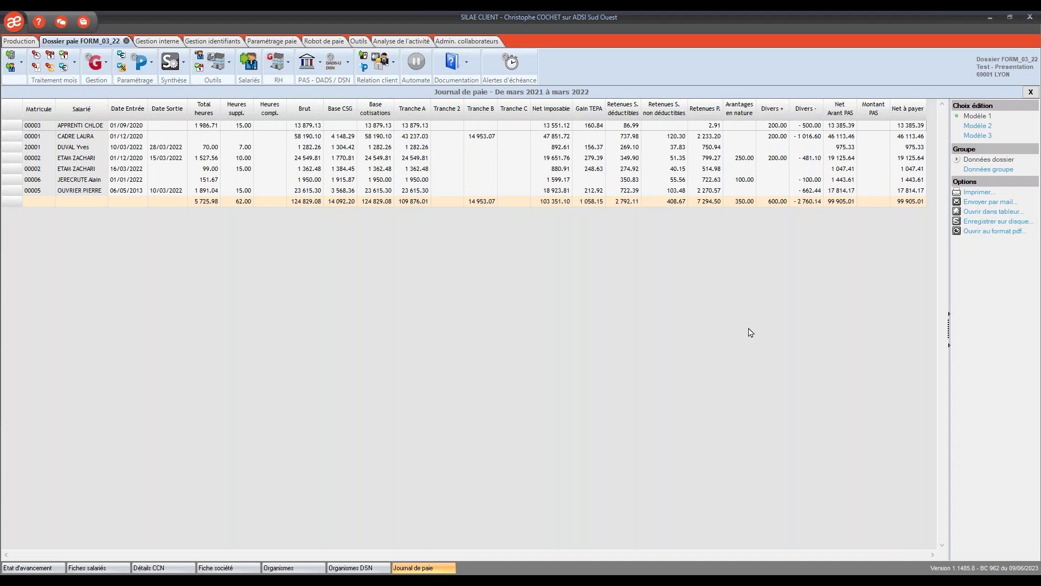
Open the payroll journal in Excel, select the employees' Brut amounts and apply filters to header row 3, and close the journal in Silae.
click(993, 212)
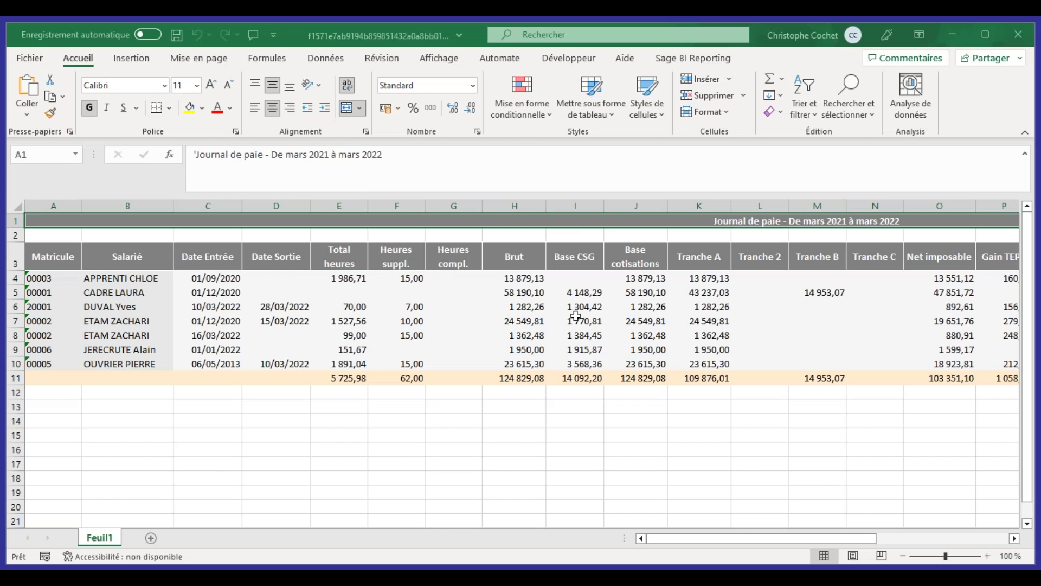
click(523, 279)
drag(527, 286, 515, 363)
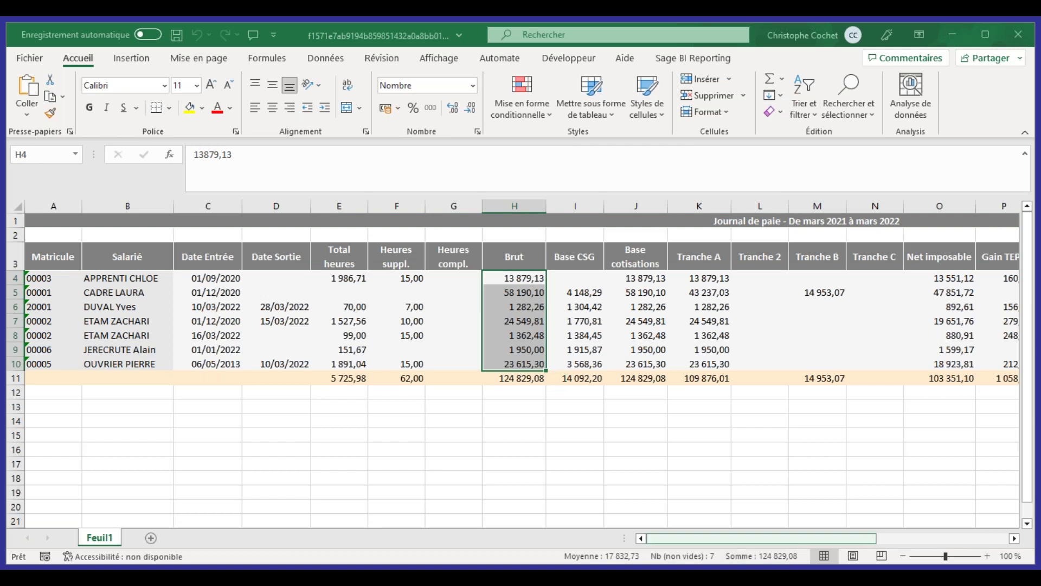
click(16, 257)
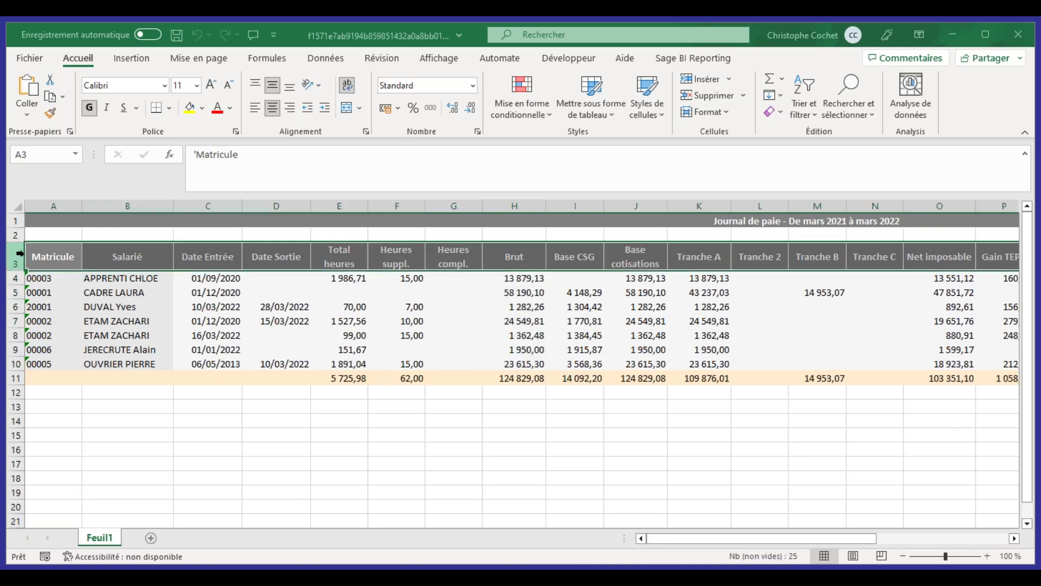
click(808, 102)
click(828, 195)
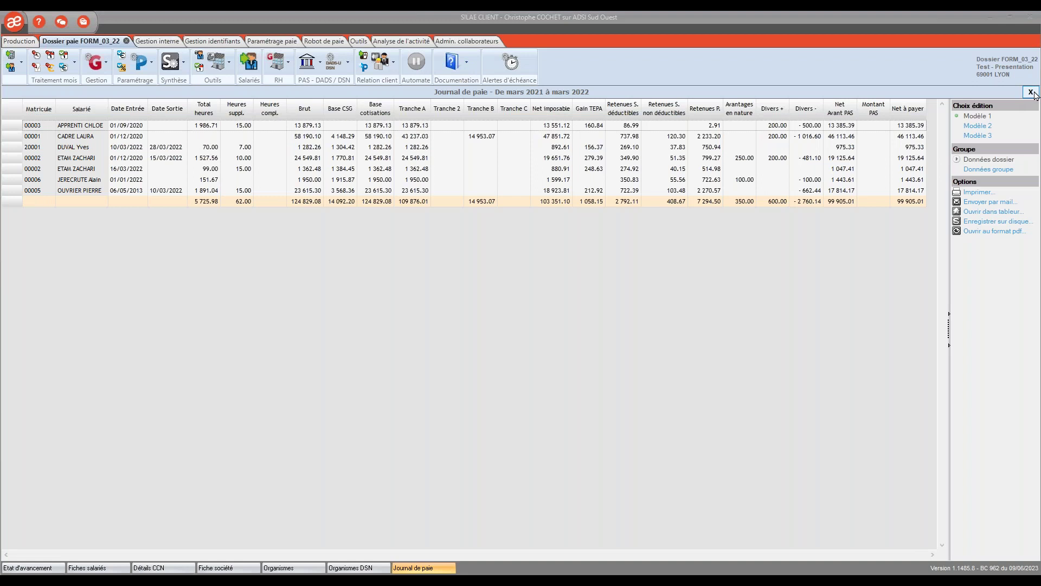
click(1032, 92)
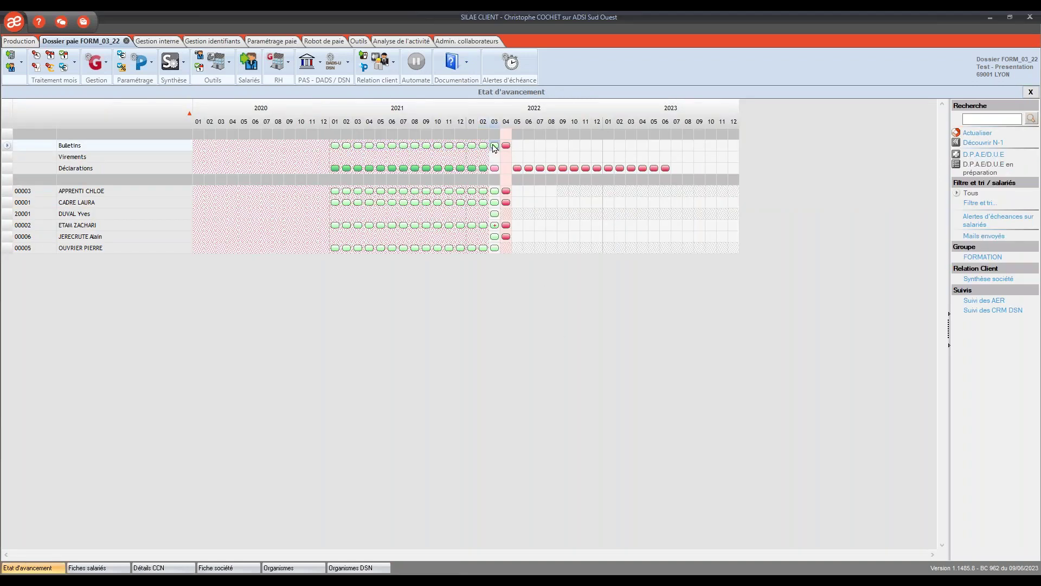
right_click(495, 146)
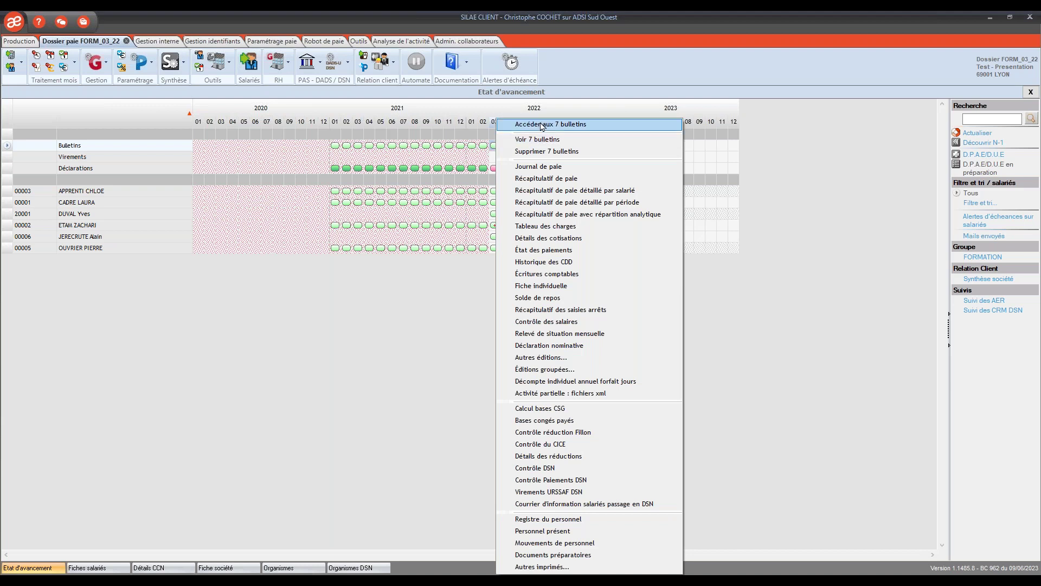
click(491, 133)
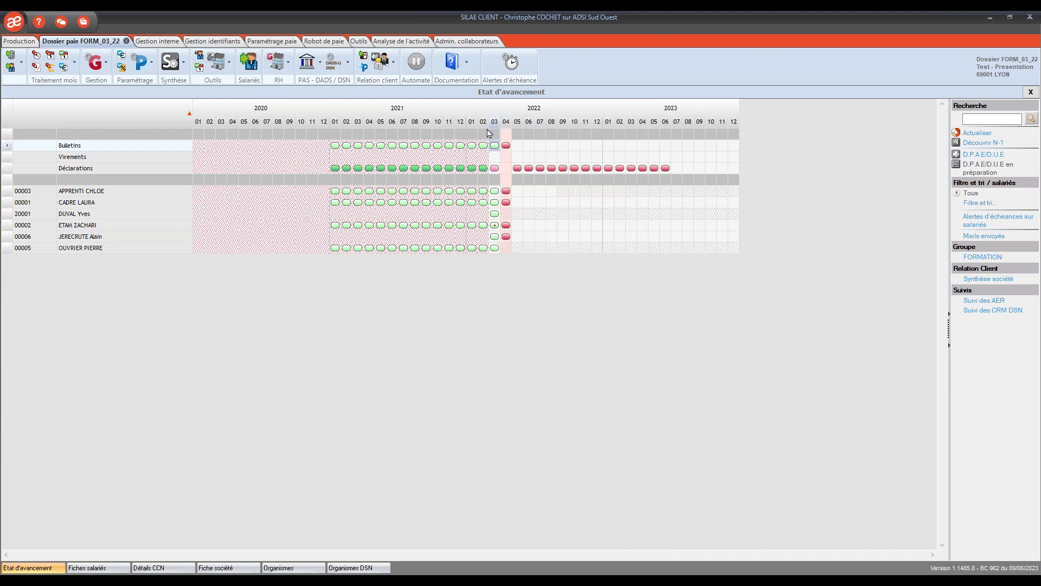
right_click(495, 147)
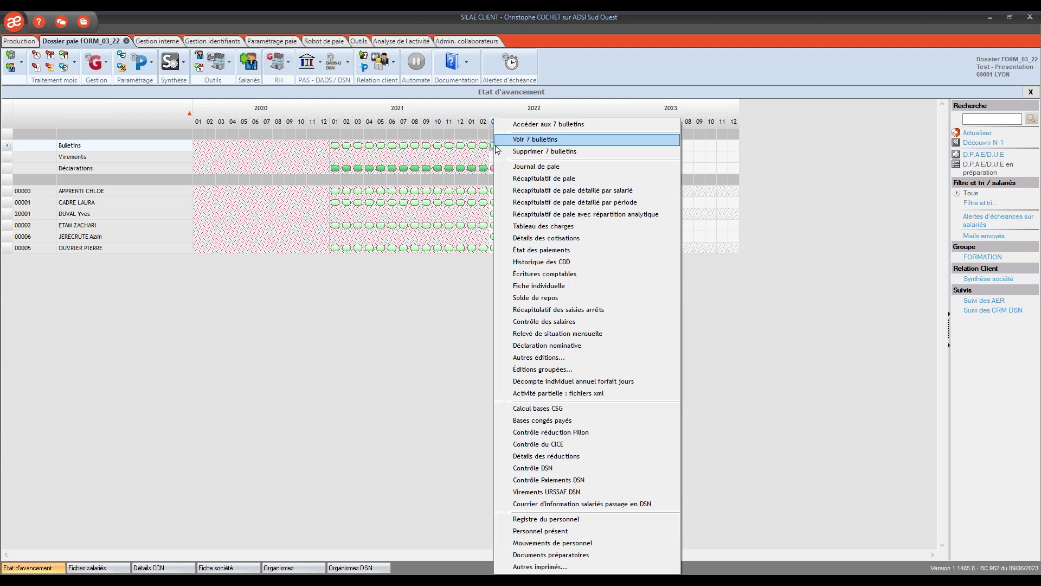
click(553, 170)
Open the apprentice's March 2022 Journal de paie, compare Modèle 1, Modèle 2 and Modèle 3, and close it.
click(495, 194)
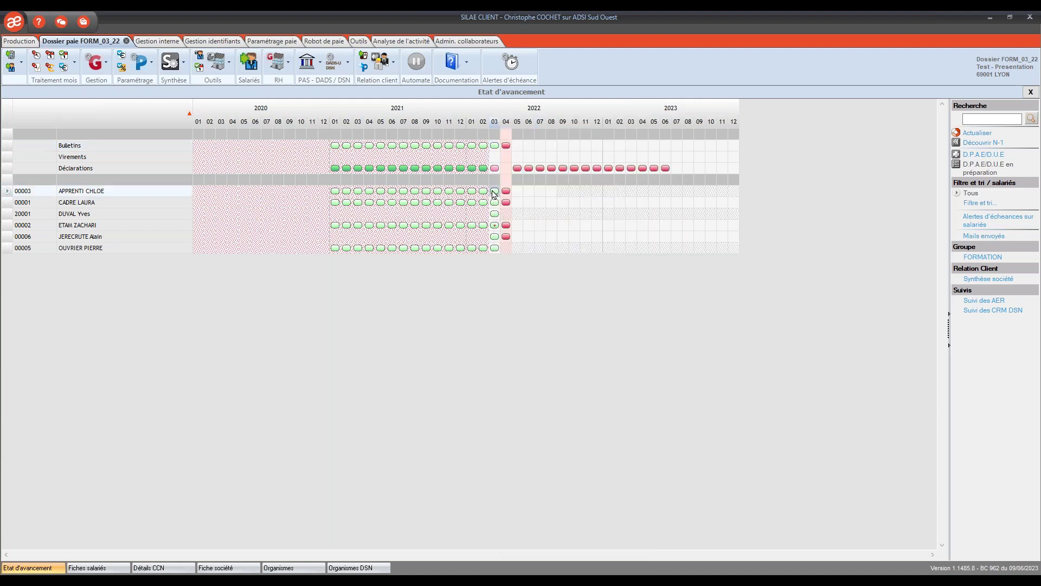
right_click(495, 194)
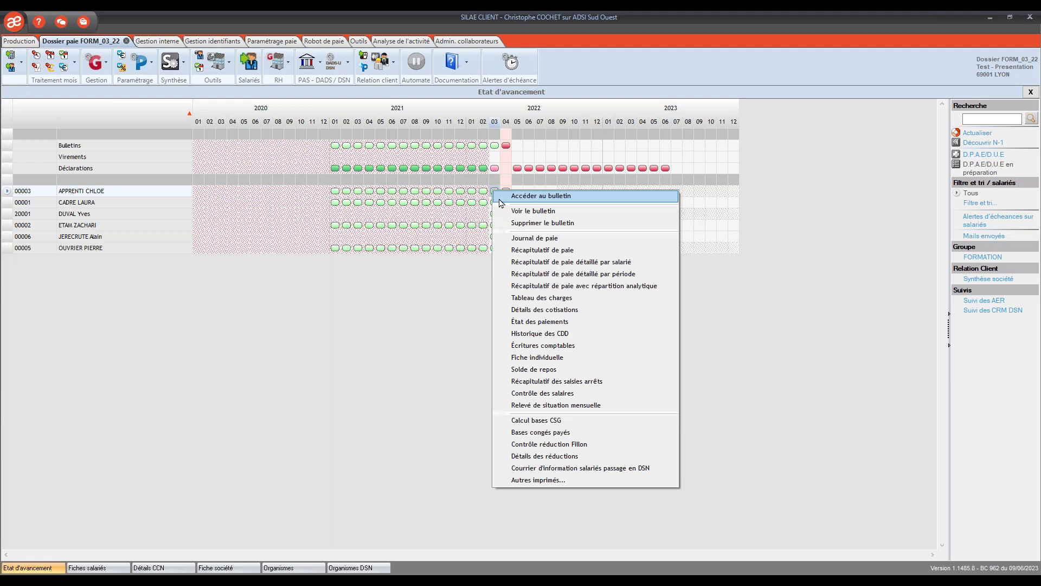
click(548, 239)
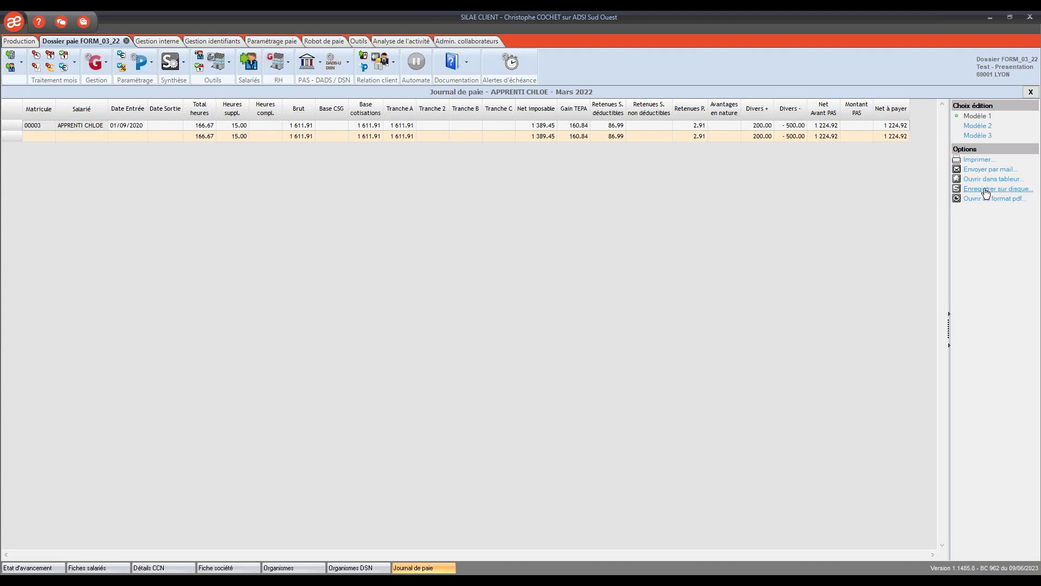
click(979, 126)
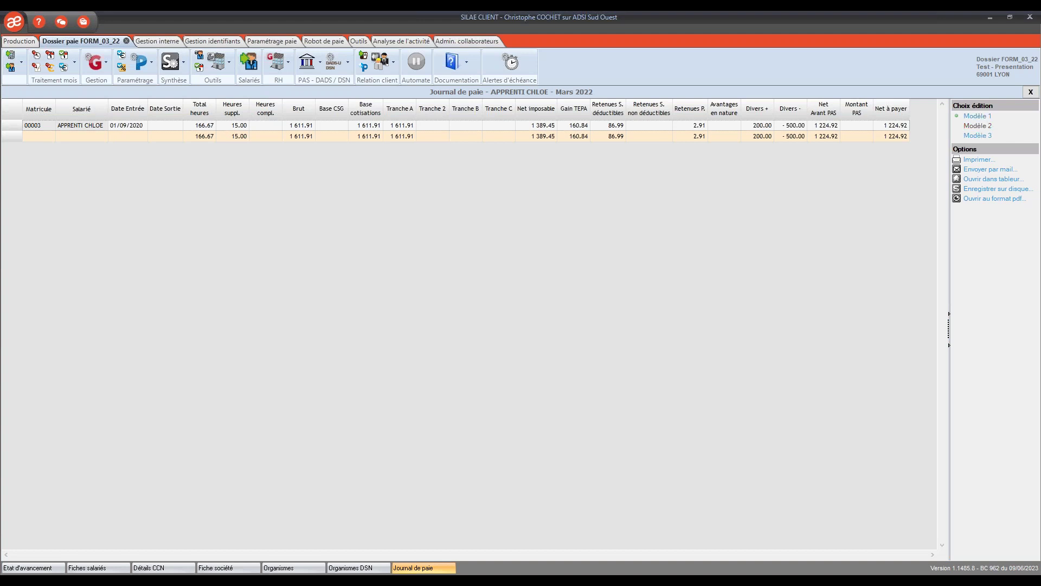
click(979, 136)
click(979, 125)
click(980, 116)
click(1031, 92)
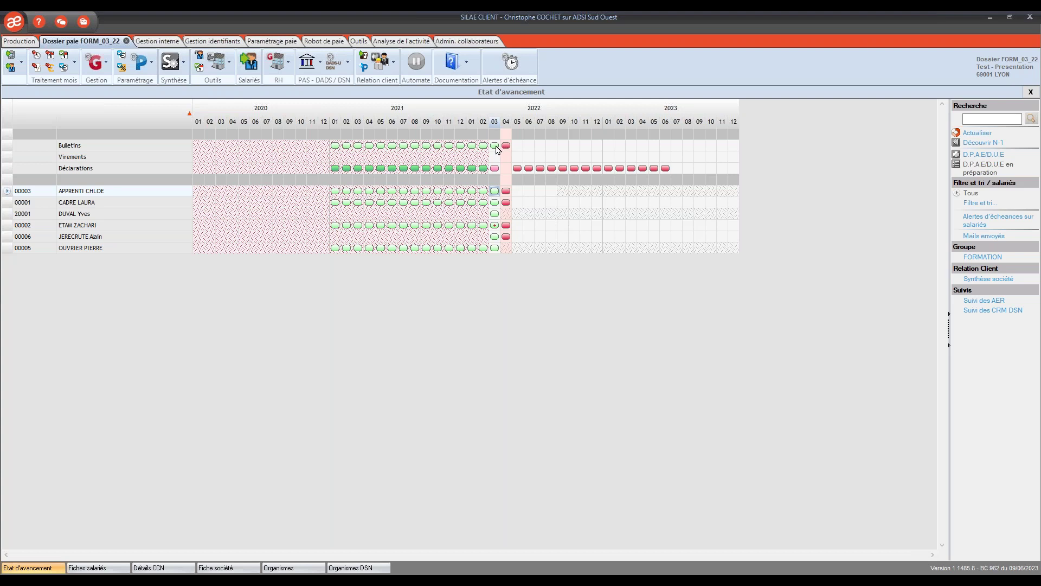
click(496, 148)
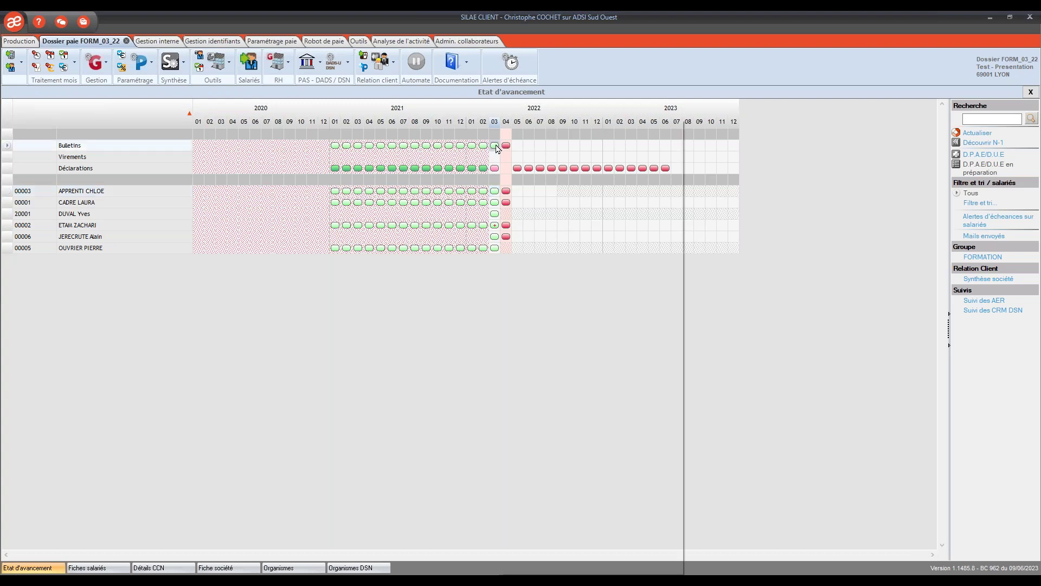
right_click(495, 148)
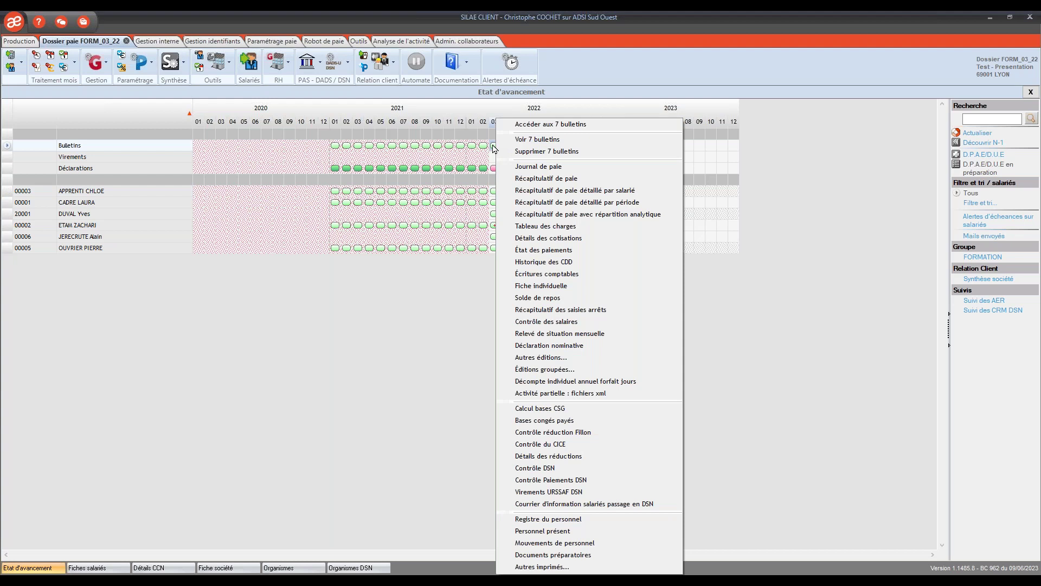
key(Escape)
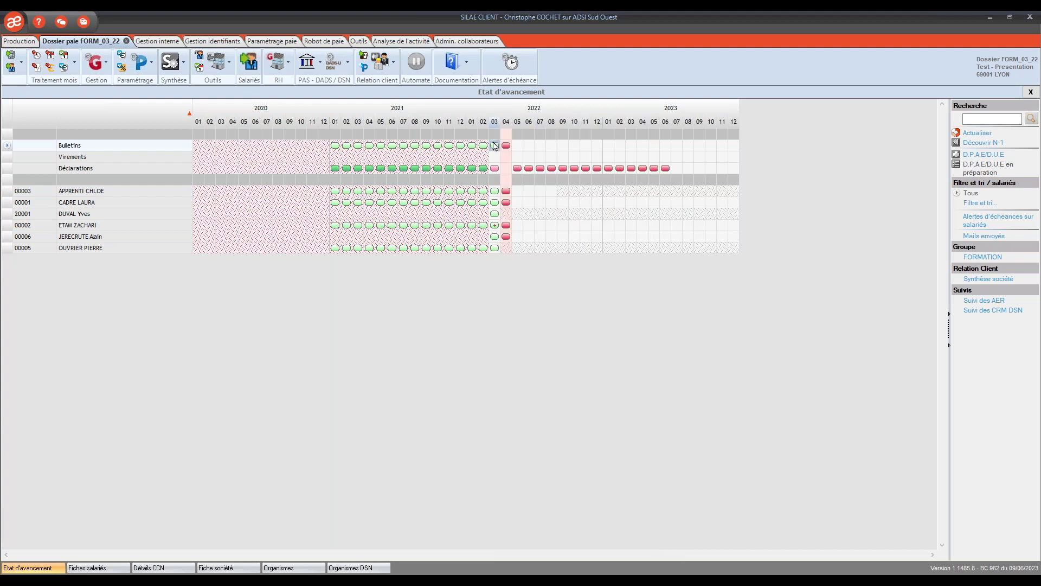
Open the apprentice's March 2022 payslip and go to its activity entry.
click(494, 192)
double_click(494, 192)
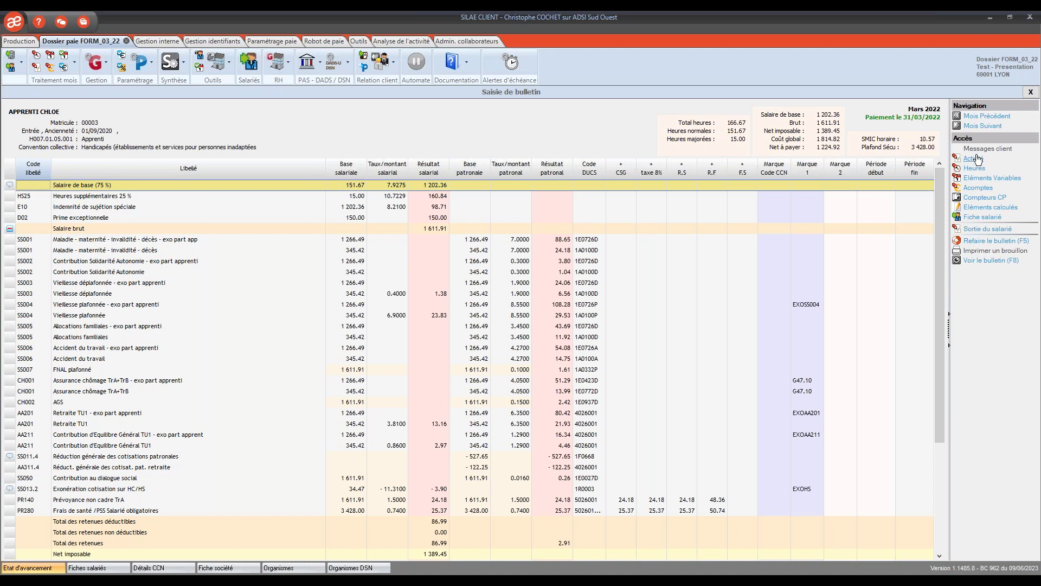
click(973, 159)
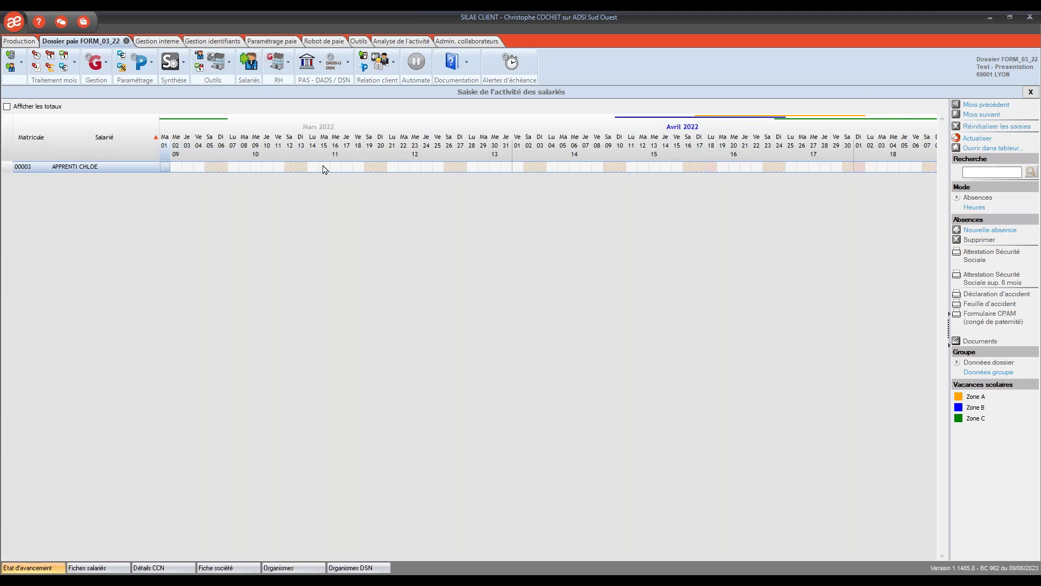
Start a new absence for the apprentice on 15/03/2022 and browse the absence types, including RTT and the Santé and Famille categories.
click(323, 167)
double_click(324, 167)
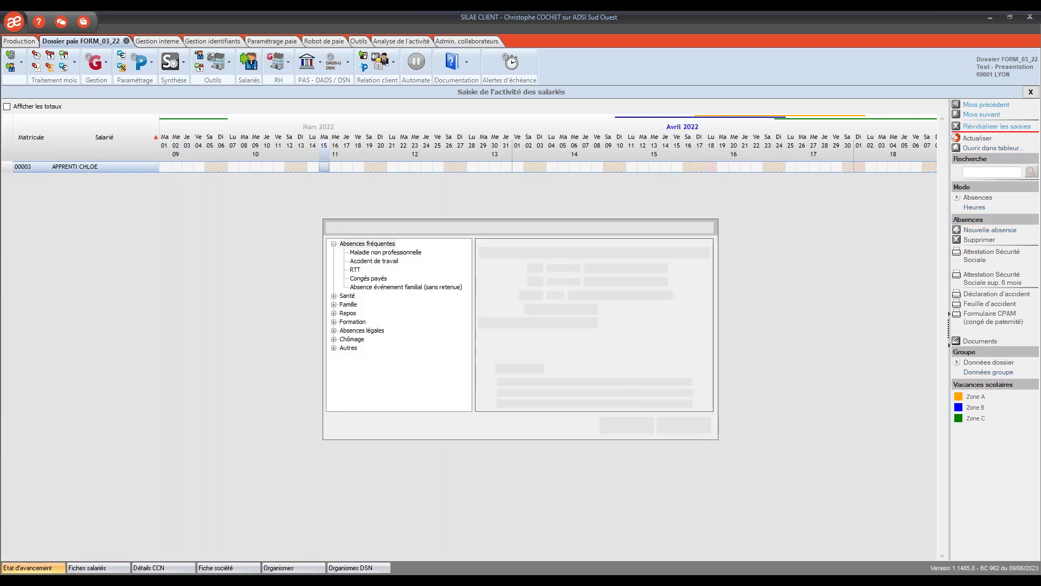
click(363, 279)
click(358, 270)
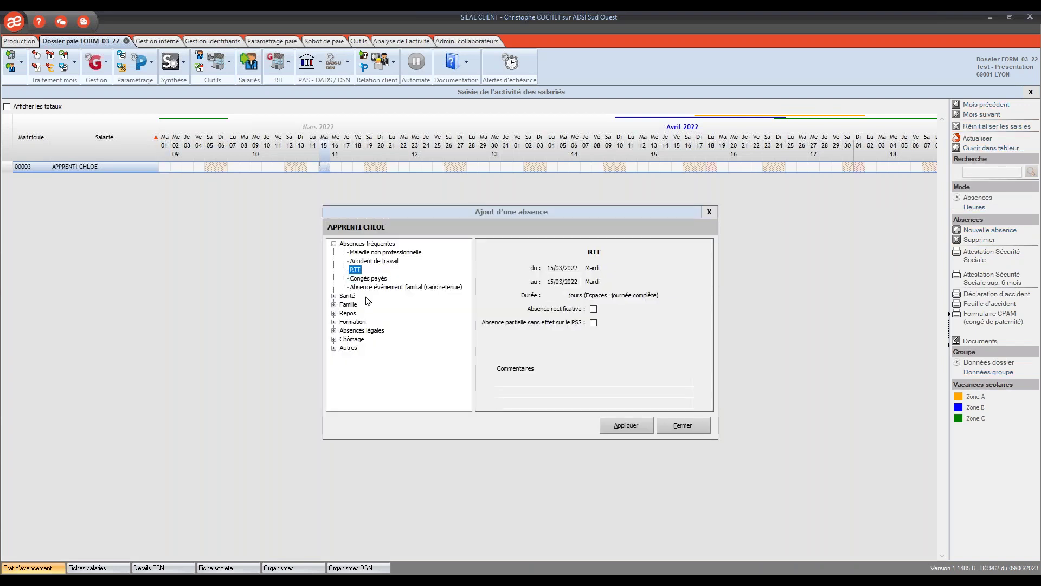
click(334, 296)
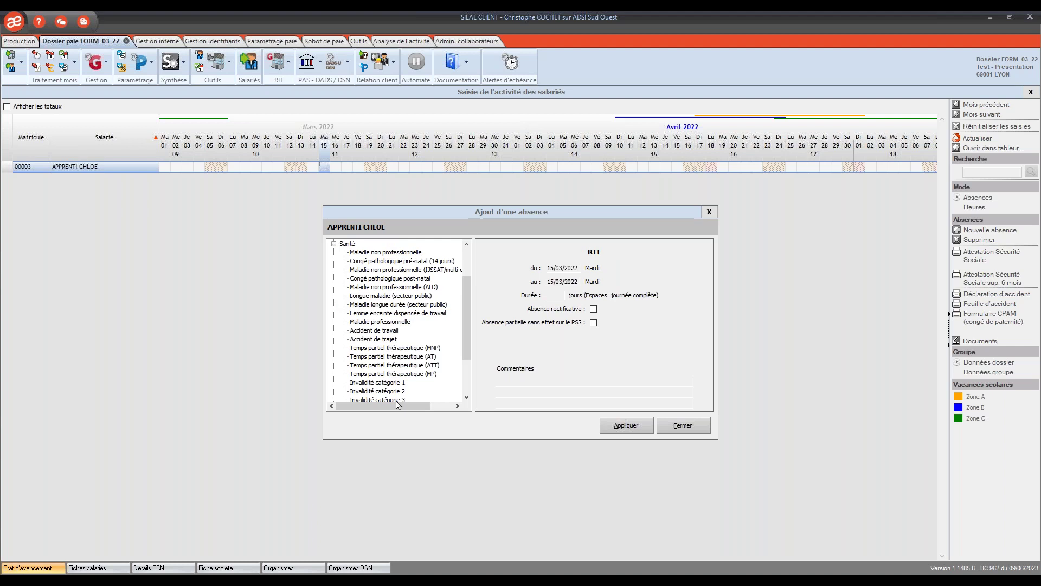
drag(470, 356, 469, 389)
click(334, 348)
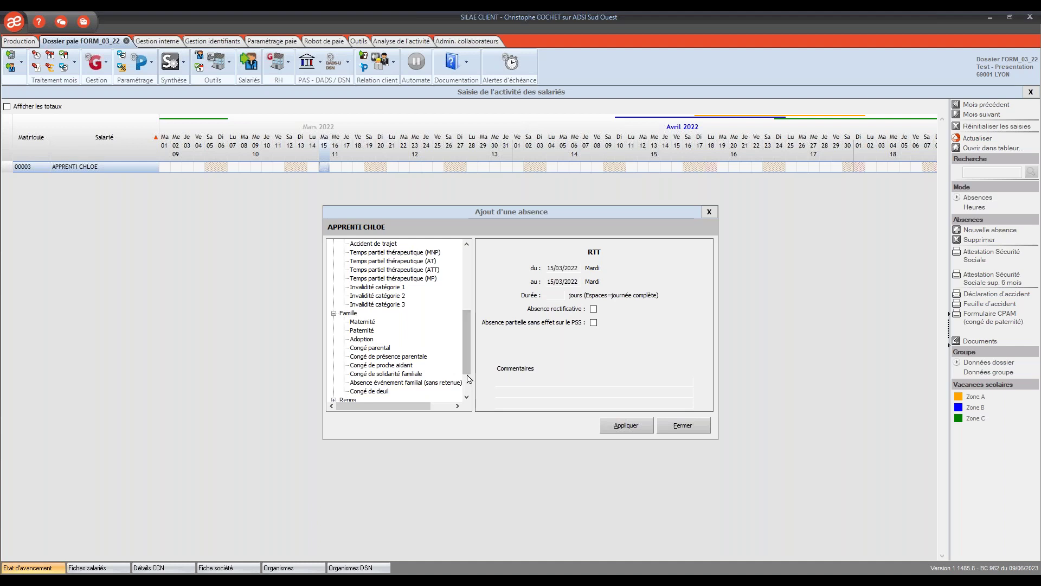
drag(468, 347, 467, 274)
Record the absence as Congés payés from 15/03/2022 to 18/03/2022.
click(370, 278)
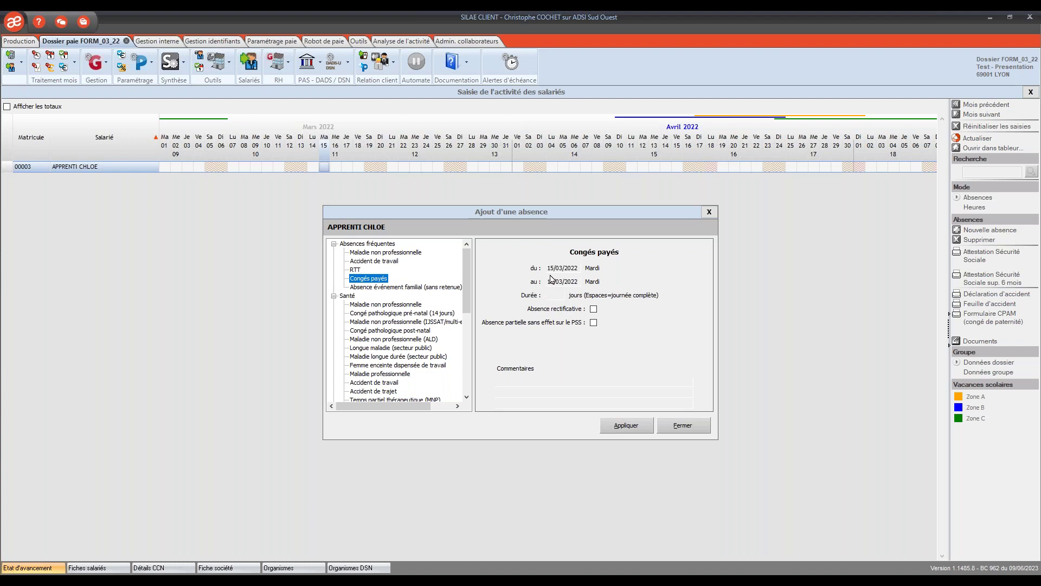
click(550, 281)
text(8)
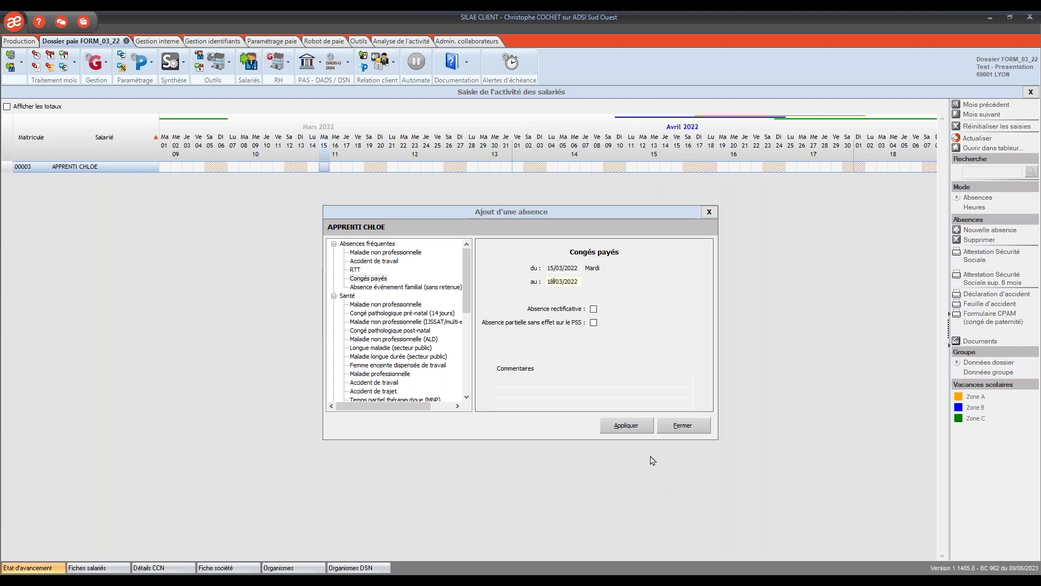
click(629, 425)
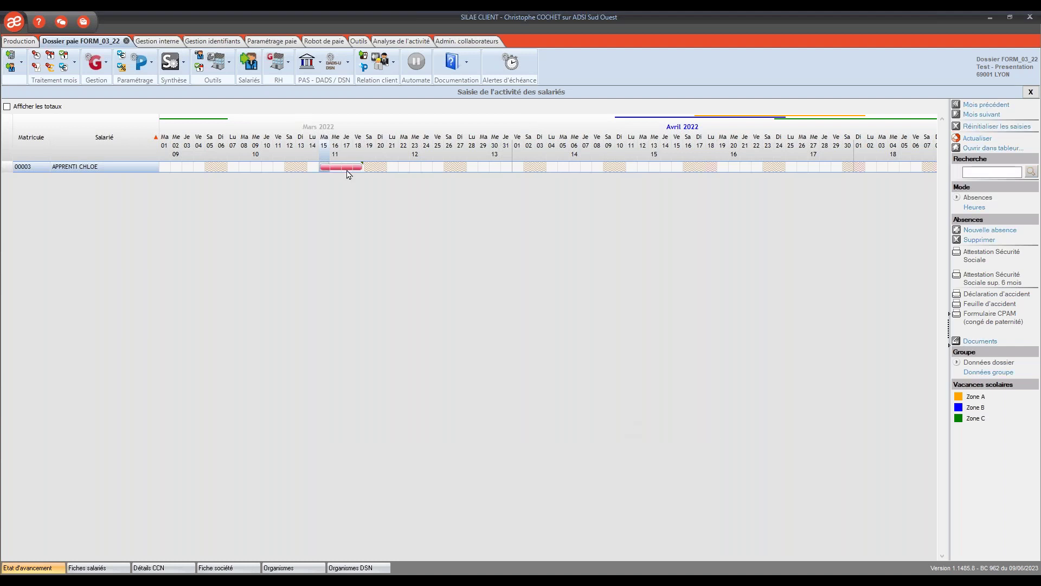
Add a Maladie non professionnelle absence for the apprentice from 22/03/2022 to 28/03/2022.
click(403, 168)
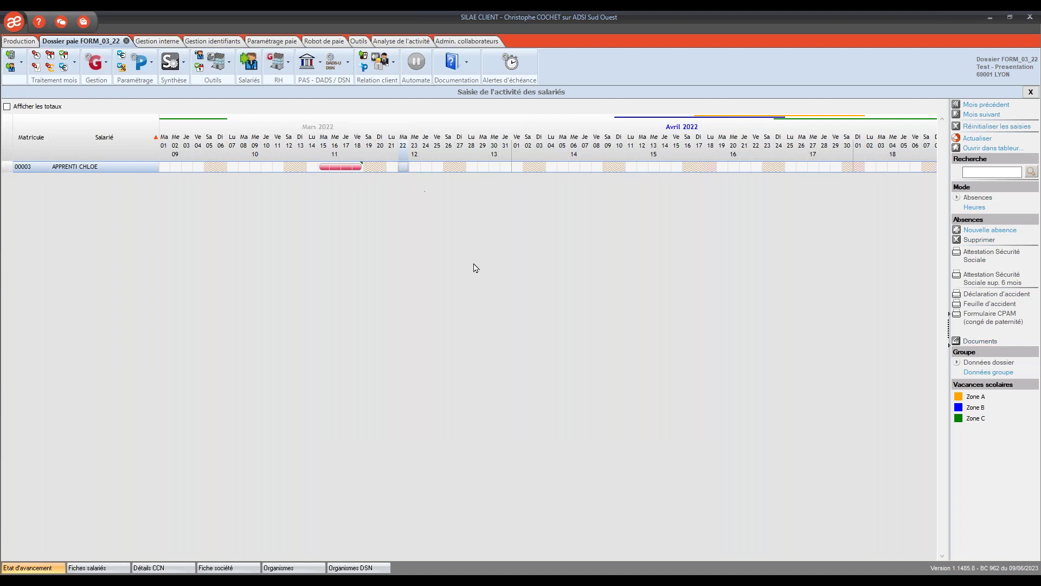
double_click(404, 169)
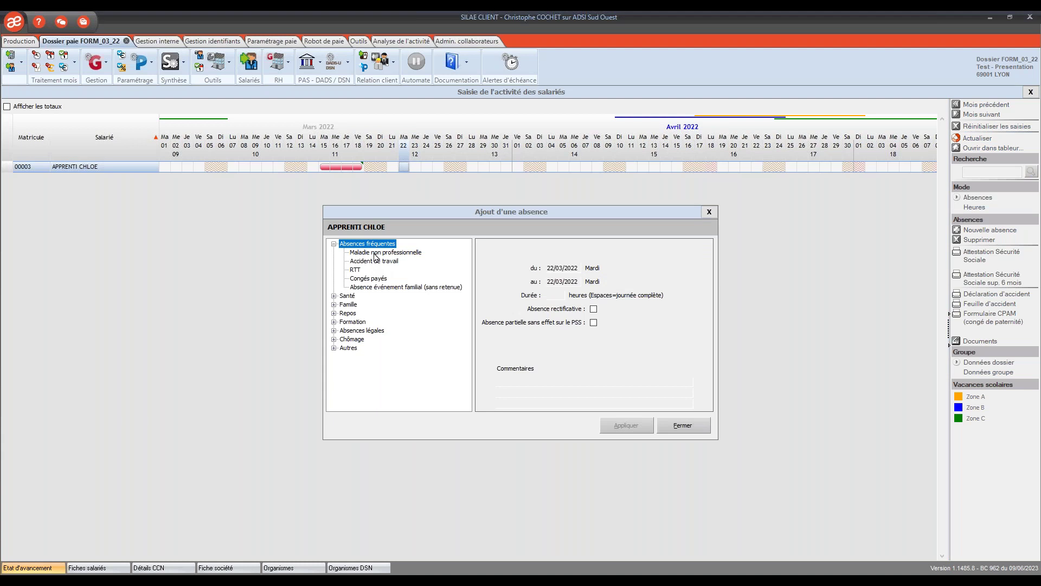
click(375, 254)
click(557, 281)
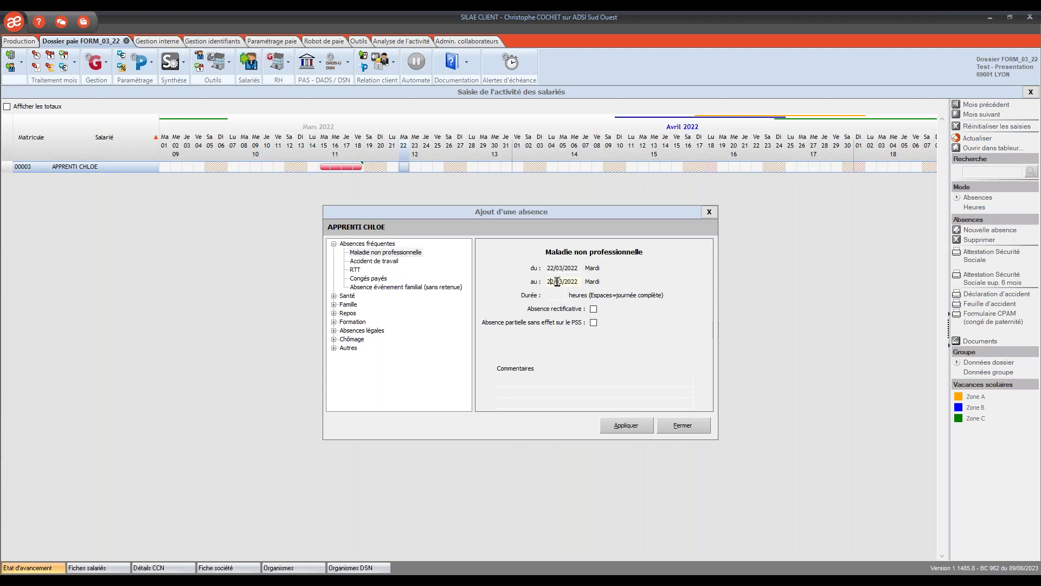
text(8)
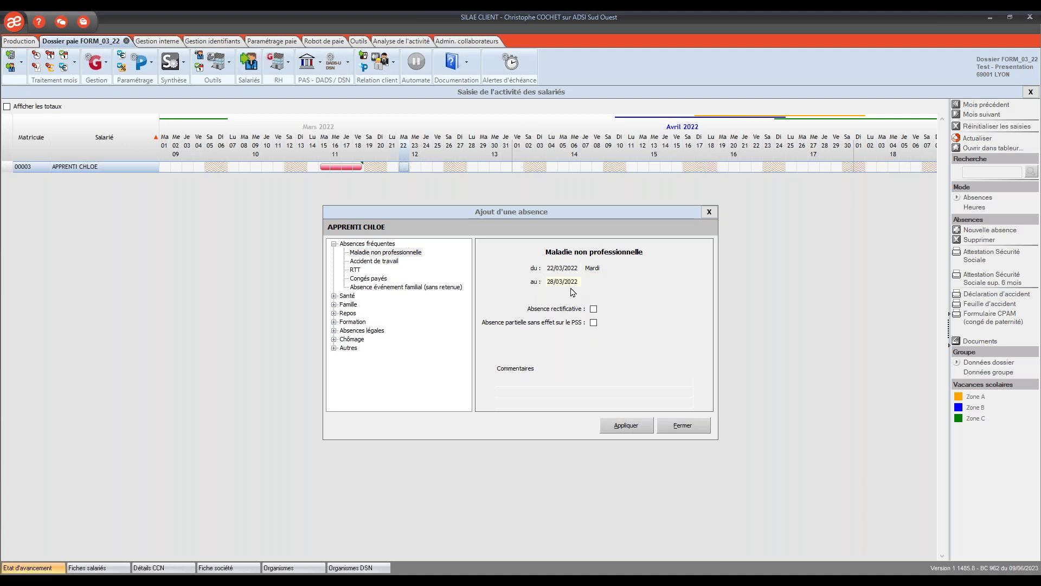
key(Tab)
click(625, 427)
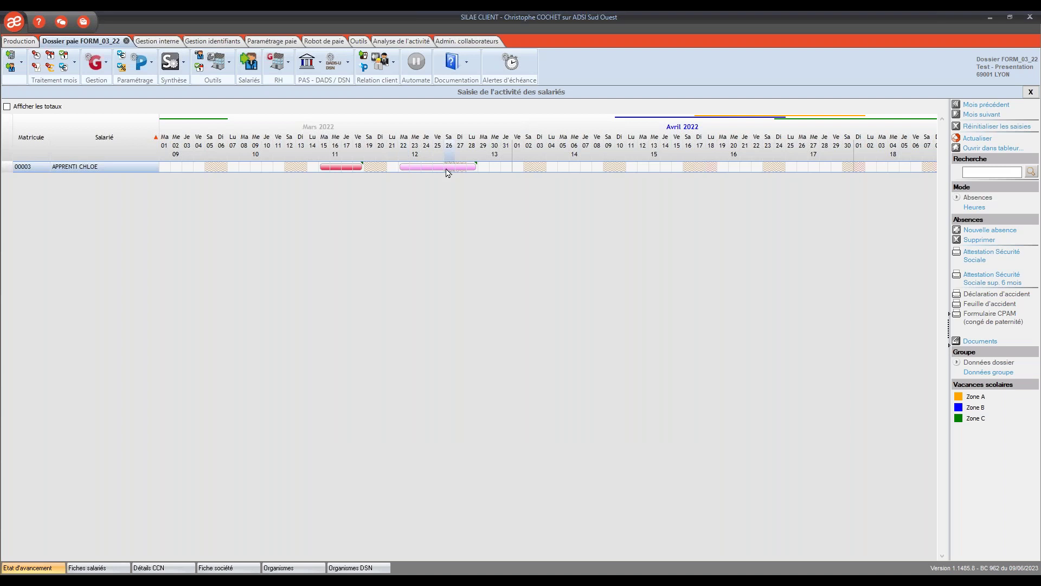
Open the Attestation Sécurité Sociale for the sickness absence and review it from the employer details down to the subrogation period fields.
double_click(460, 167)
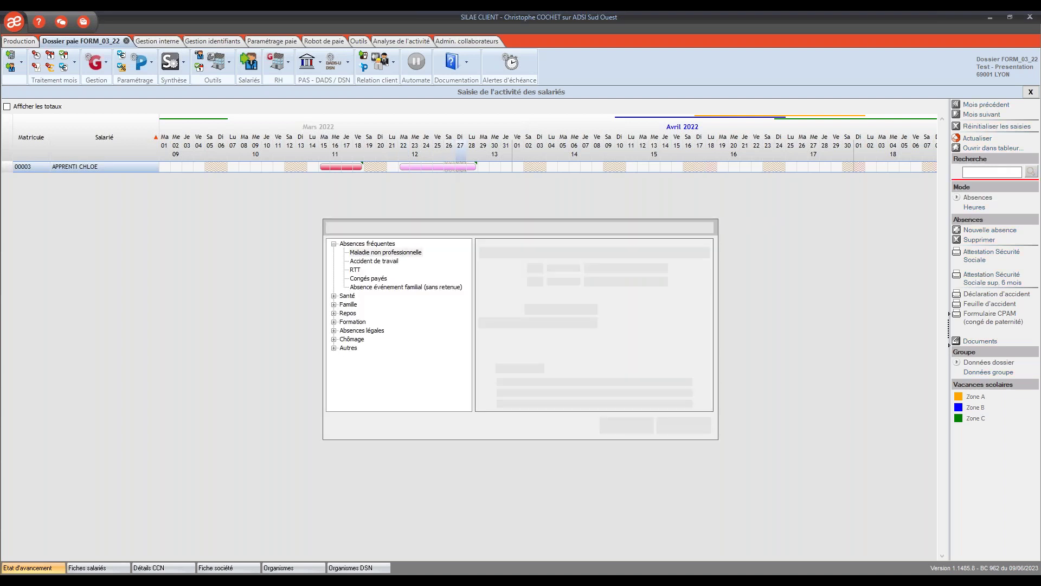
click(710, 212)
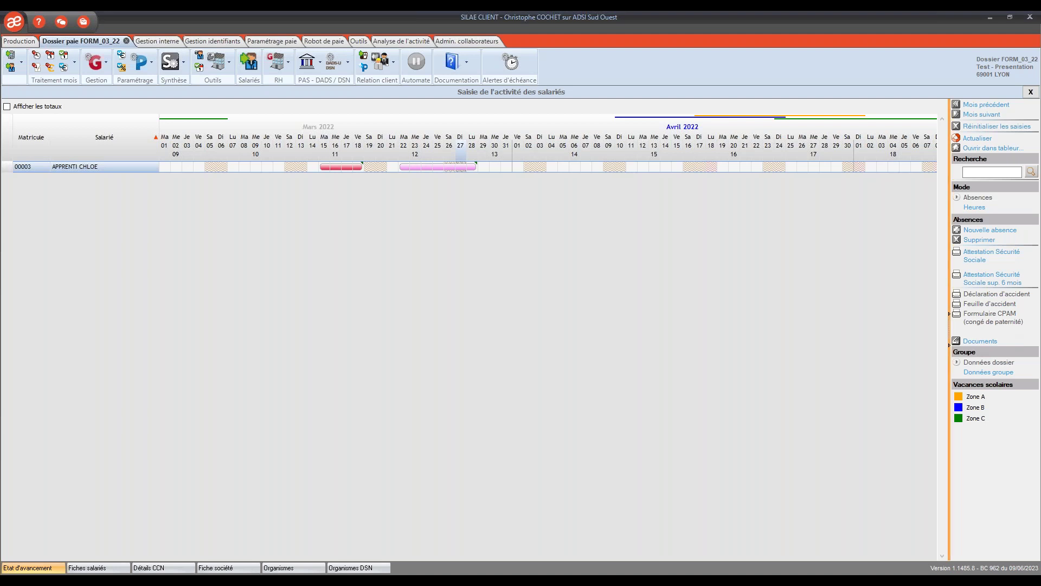
click(971, 260)
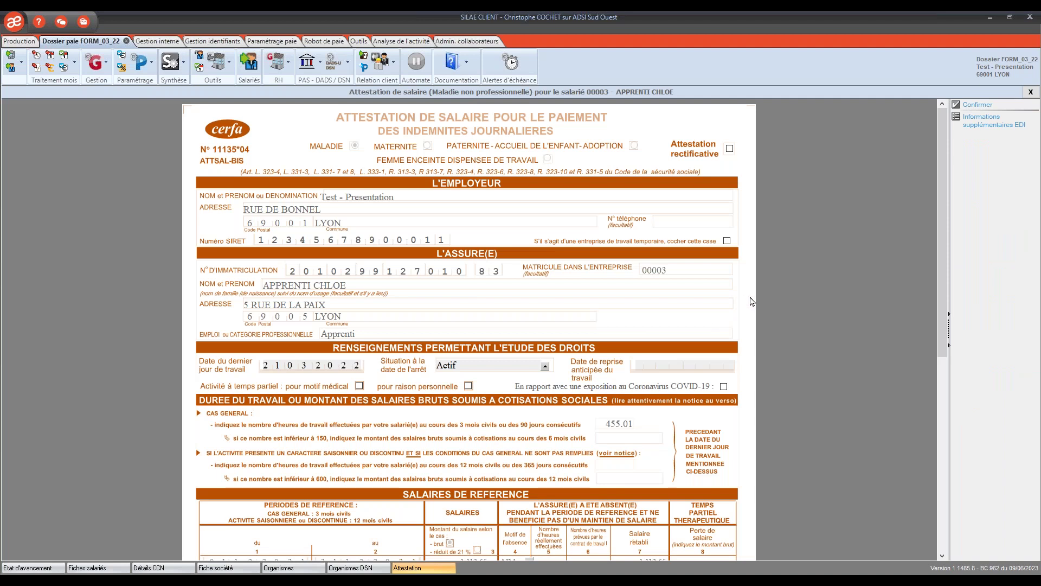
scroll(757, 301, down, 2)
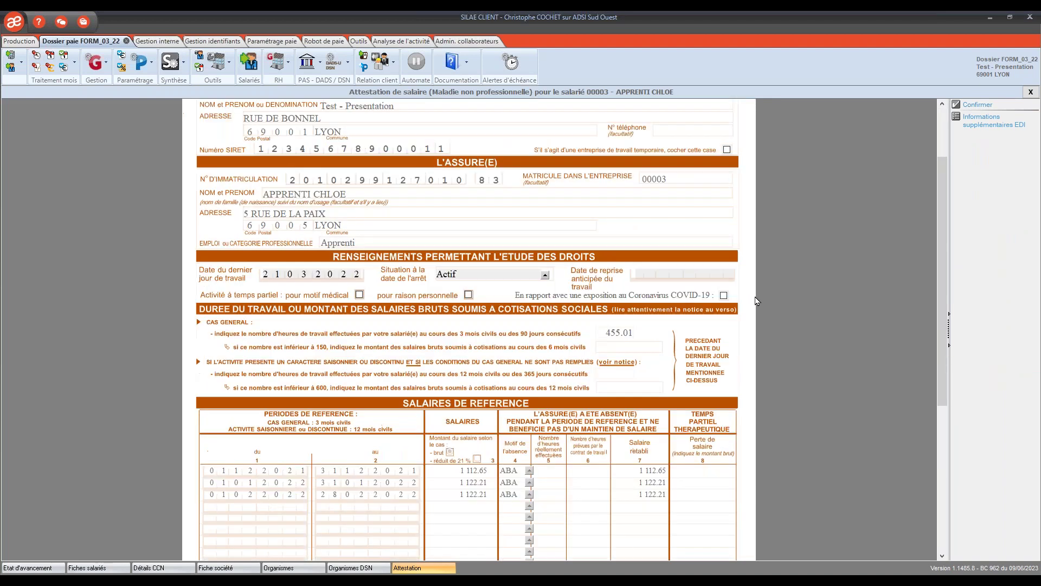
scroll(756, 301, down, 5)
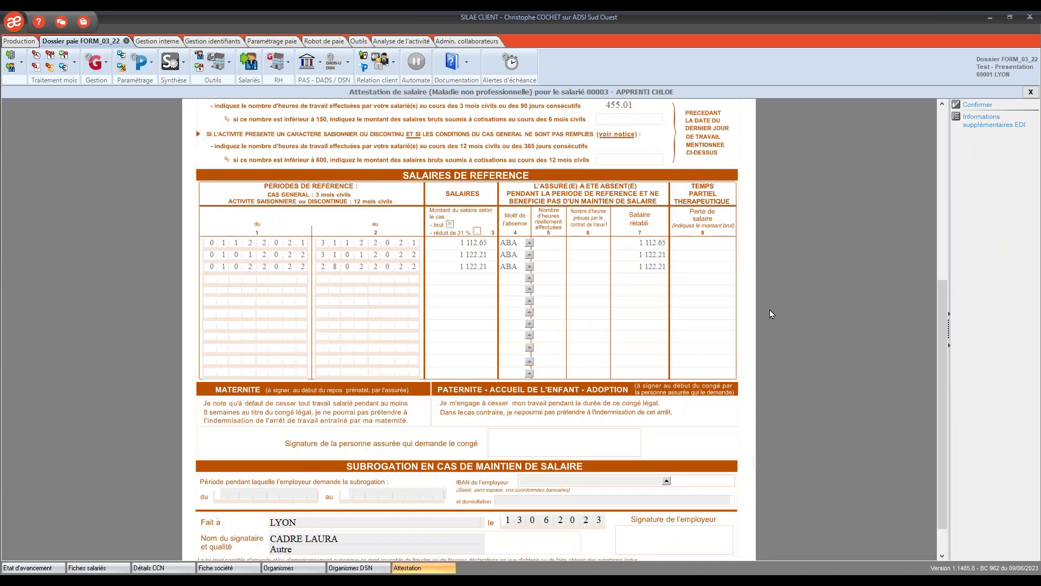
scroll(769, 313, down, 1)
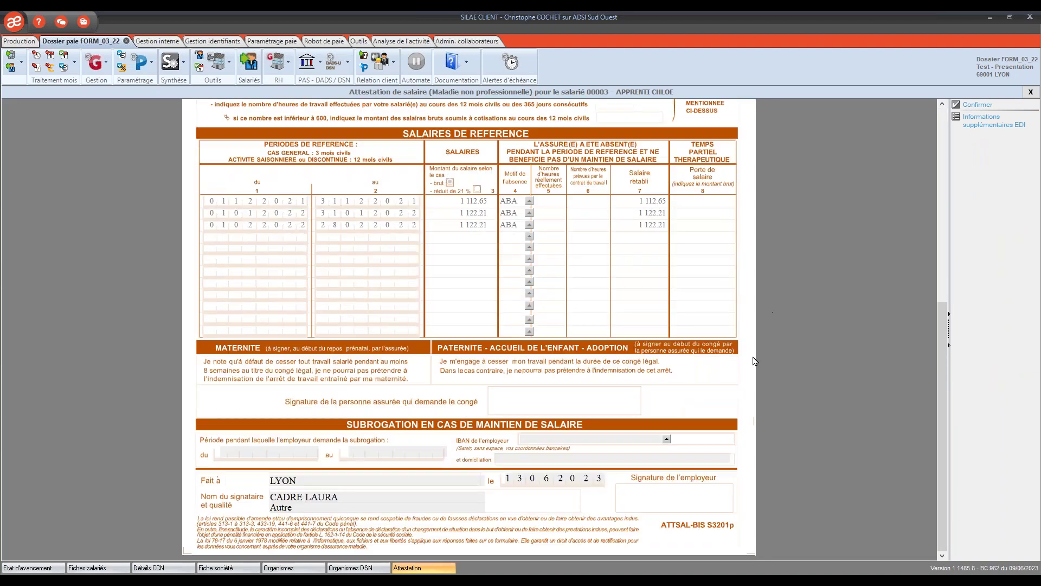
click(222, 451)
click(406, 451)
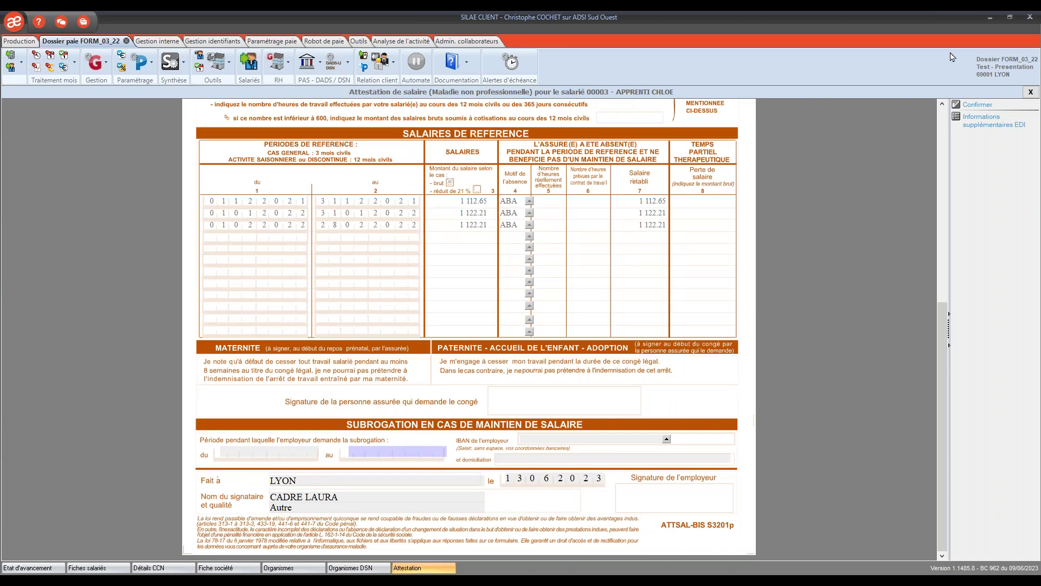
View the attestation's recording options for generating it in EDI format, cancel them and close the attestation.
click(978, 105)
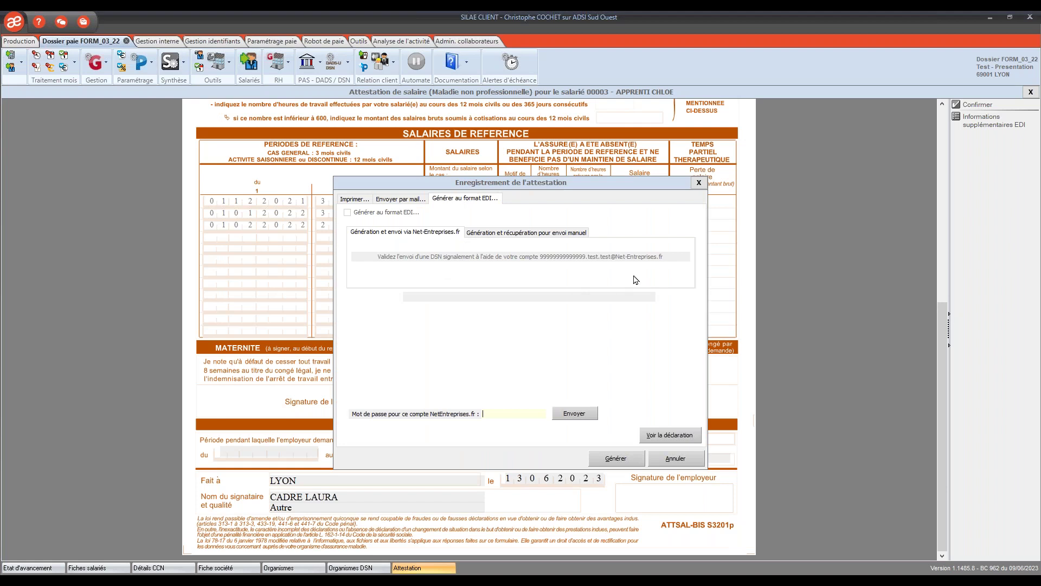
click(699, 183)
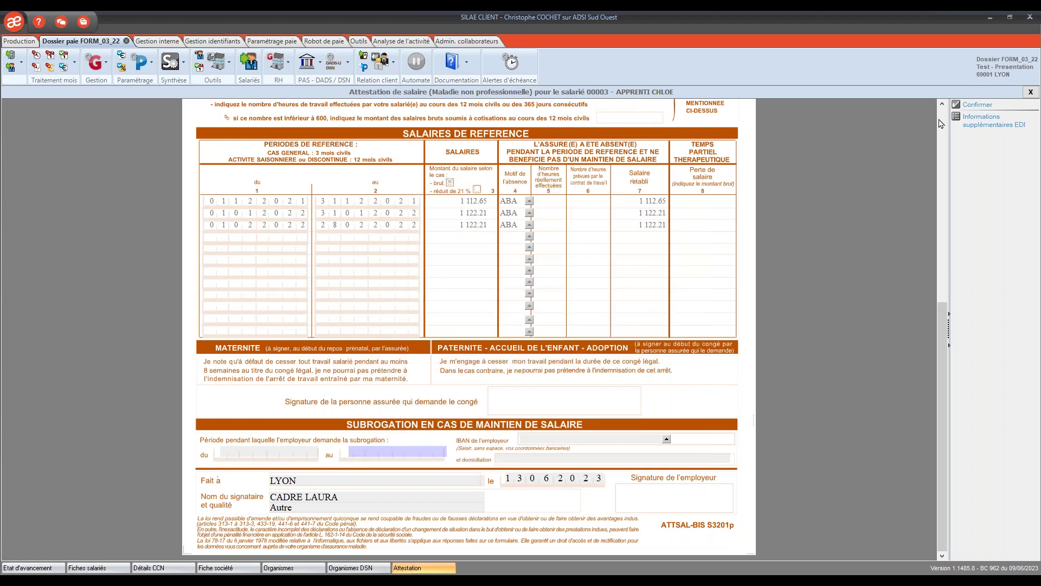
click(1030, 93)
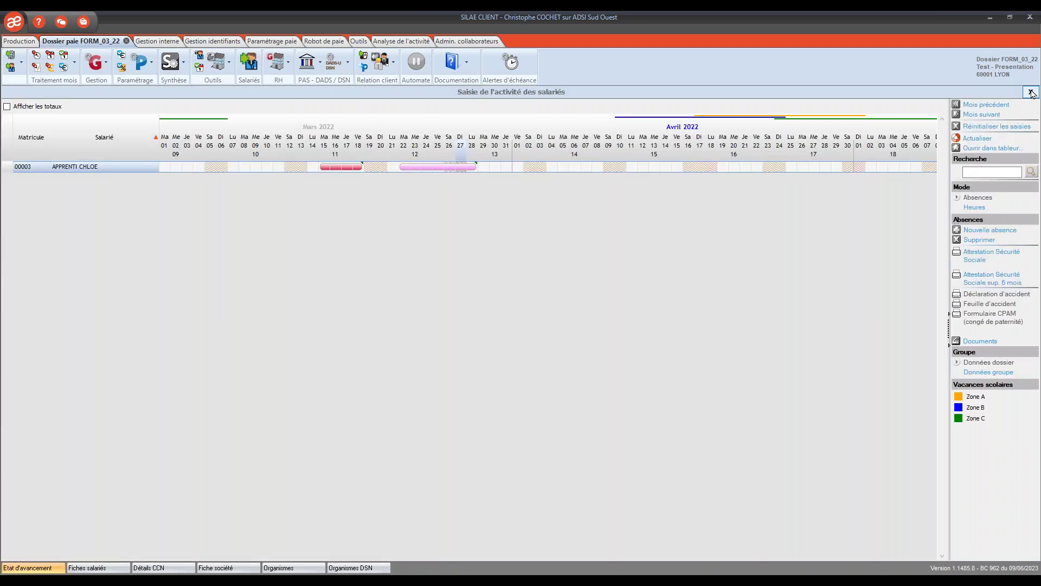
Leave the activity entry and recalculate the apprentice's March 2022 payslip with the recorded absences.
click(1031, 94)
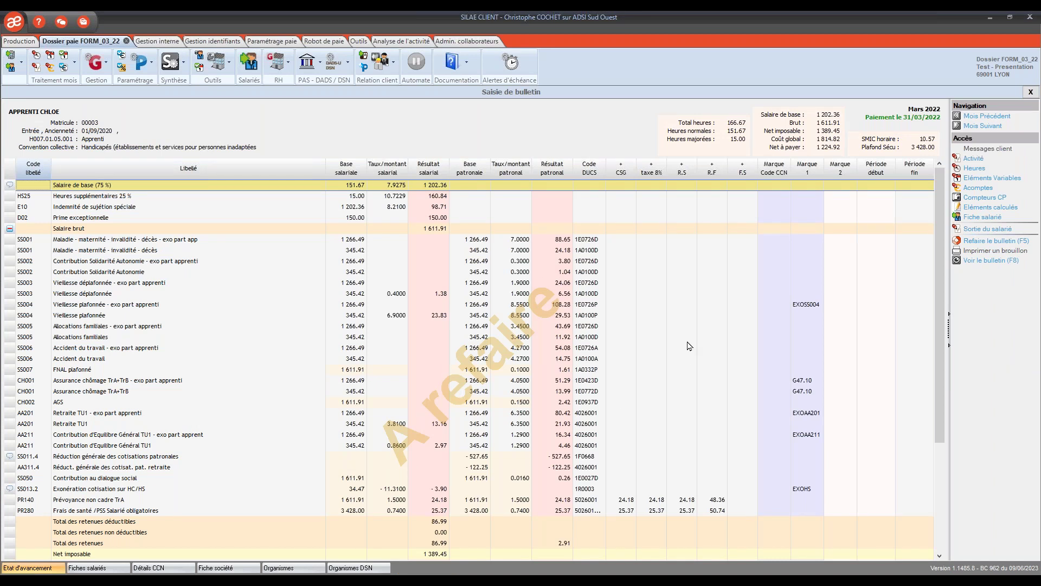
click(979, 242)
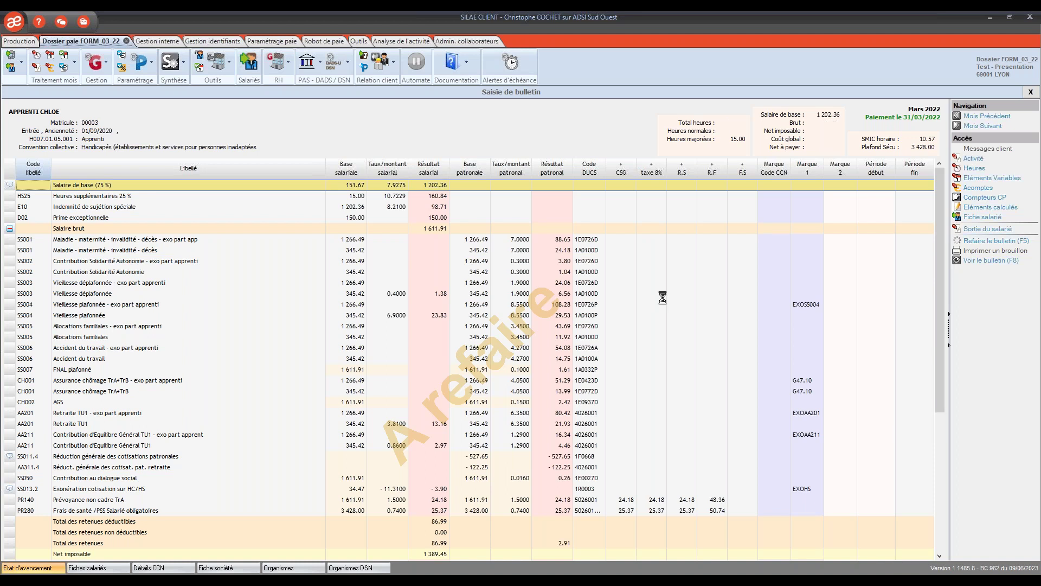
Review the payslip's paid leave, sickness absence, Indemnités complémentaires, IJSS brutes, Ajustement du net and Indemnité de sujétion spéciale lines.
click(65, 219)
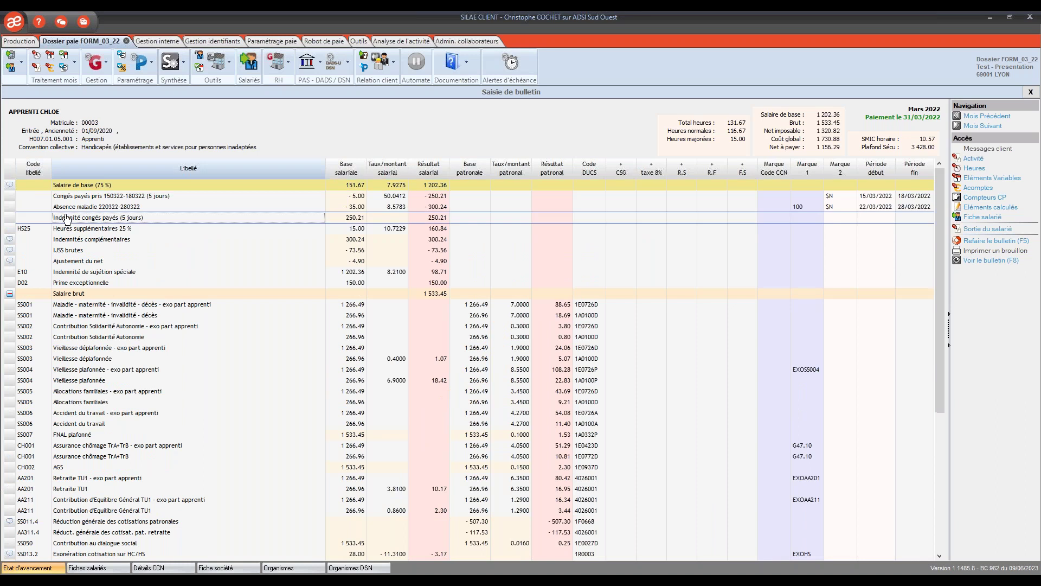
key(Up)
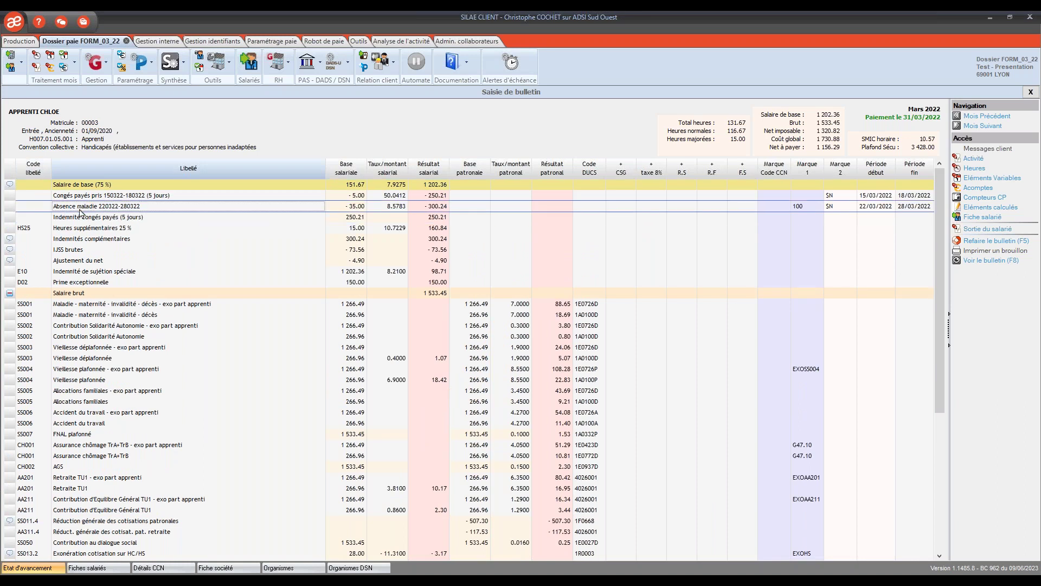
click(87, 239)
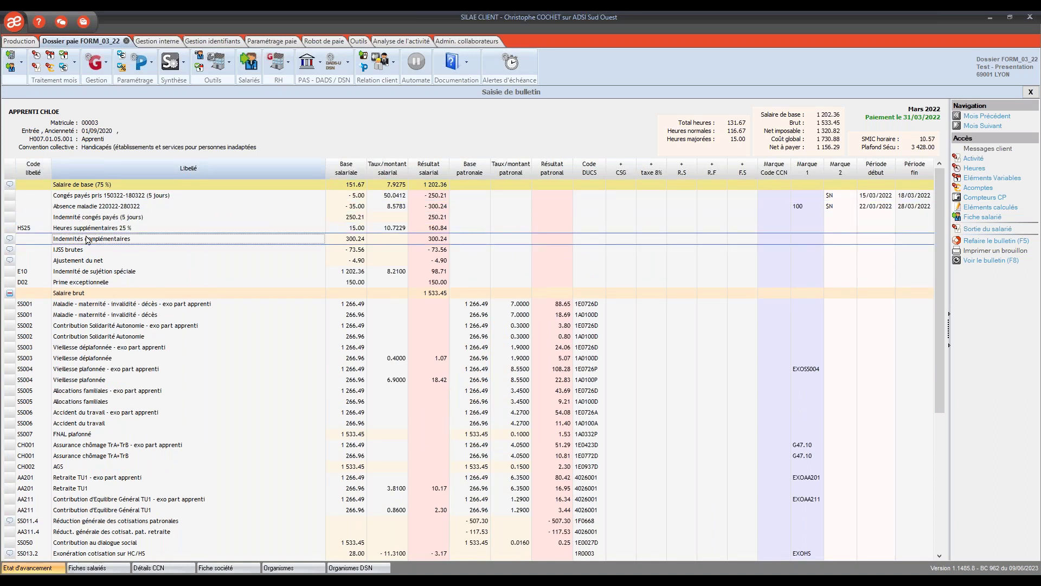
click(76, 252)
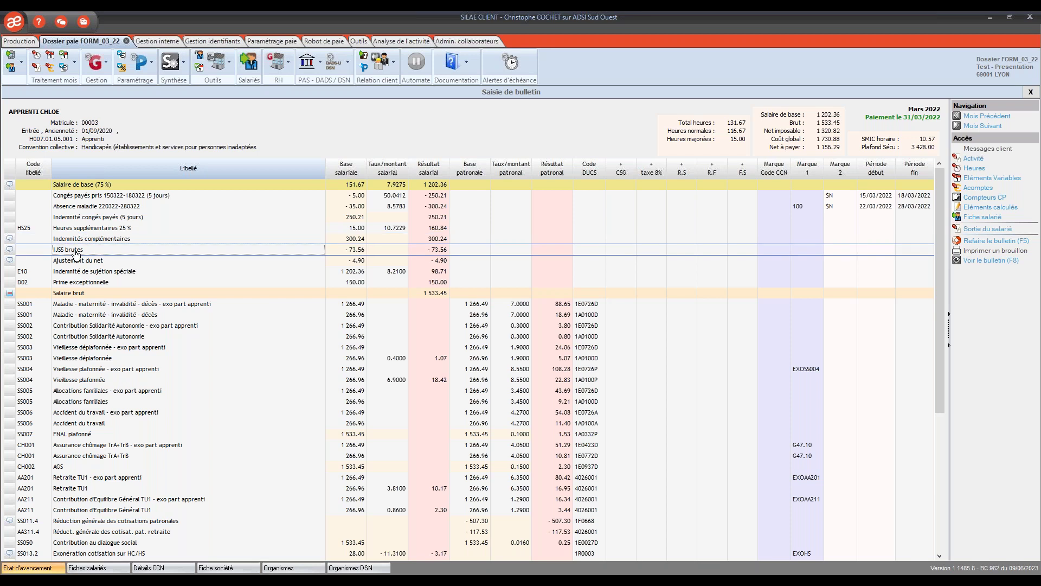
click(68, 260)
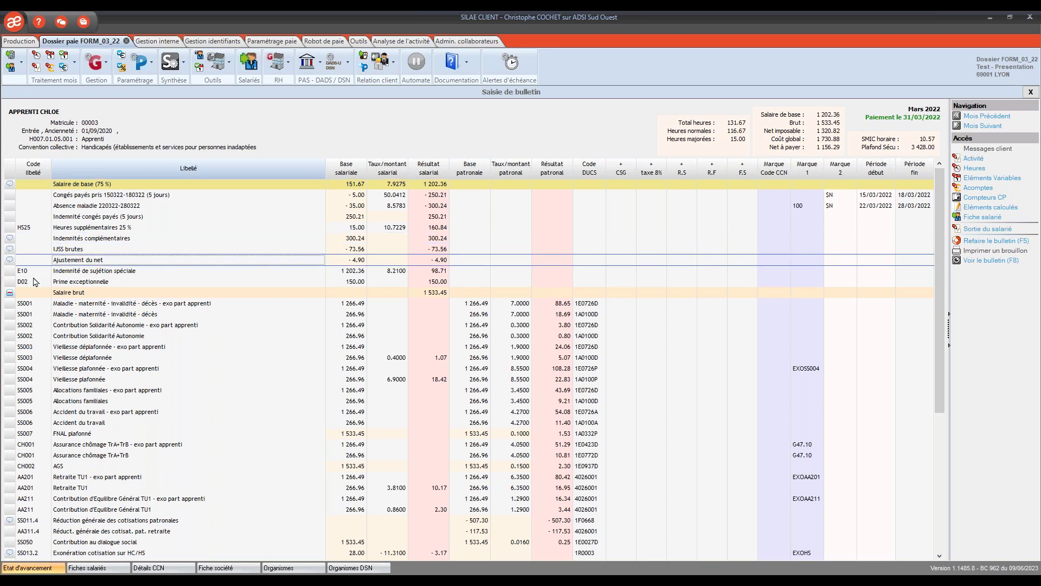
click(68, 273)
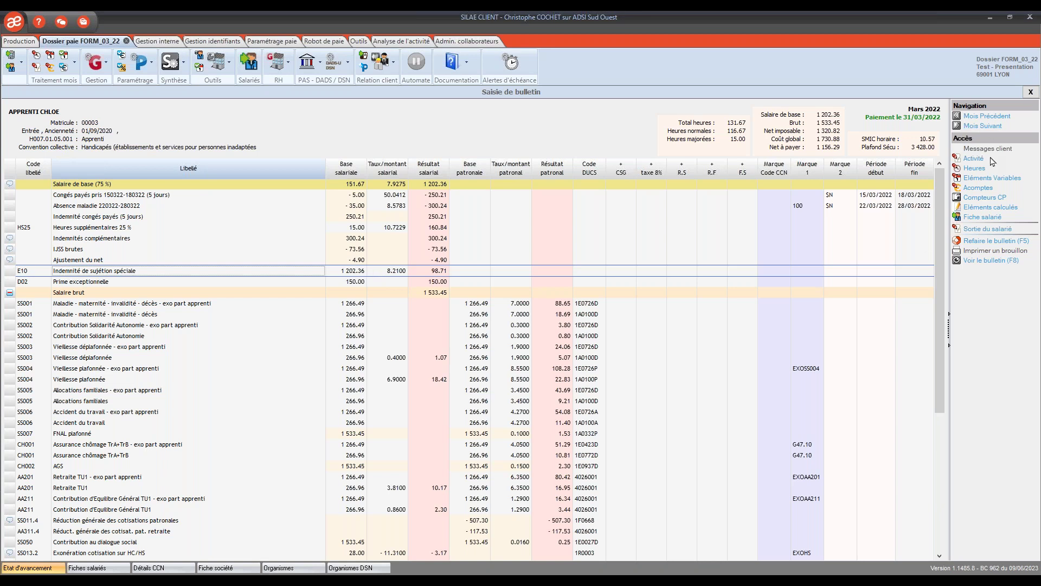
Set the apprentice's Excep variable element for March 2022 to 200 and recalculate the payslip.
click(974, 168)
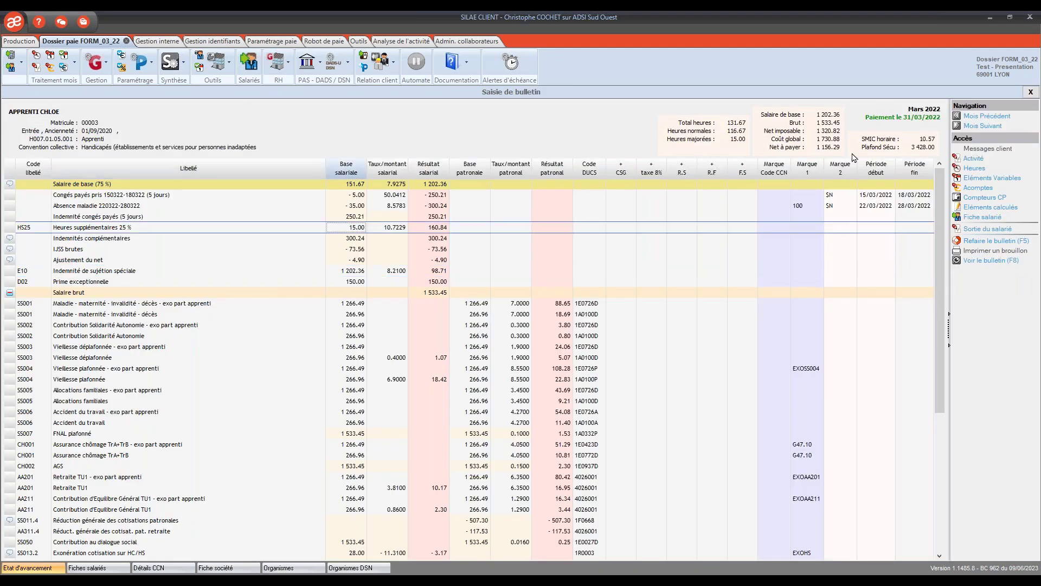
click(995, 178)
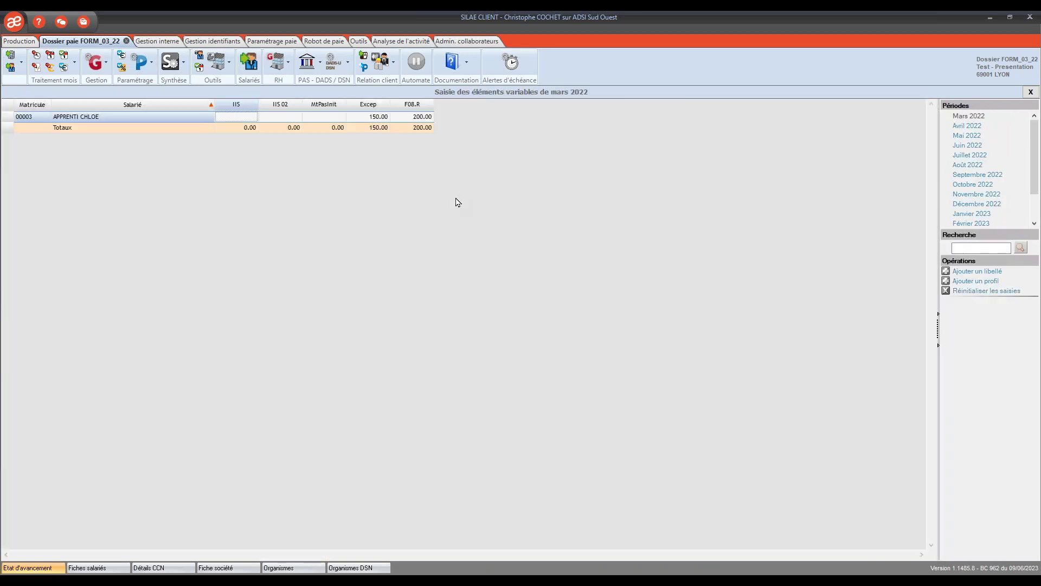
click(376, 118)
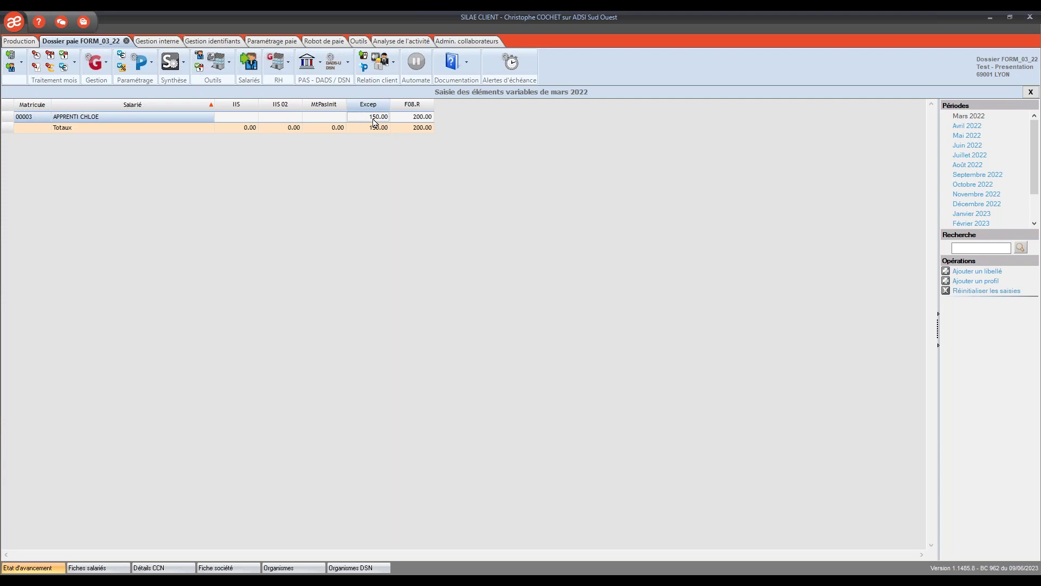
double_click(372, 121)
text(200)
key(Tab)
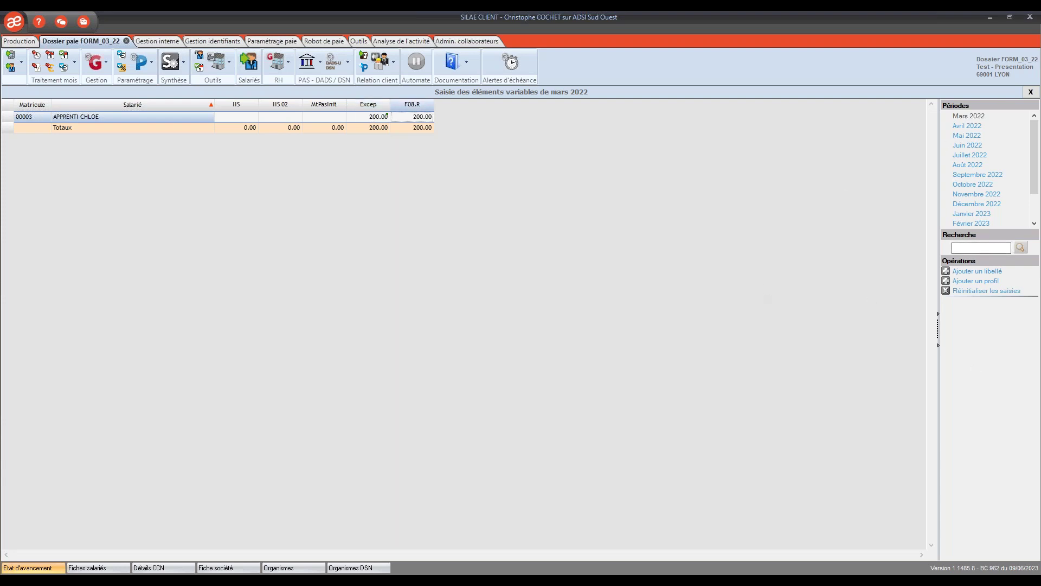
click(1030, 93)
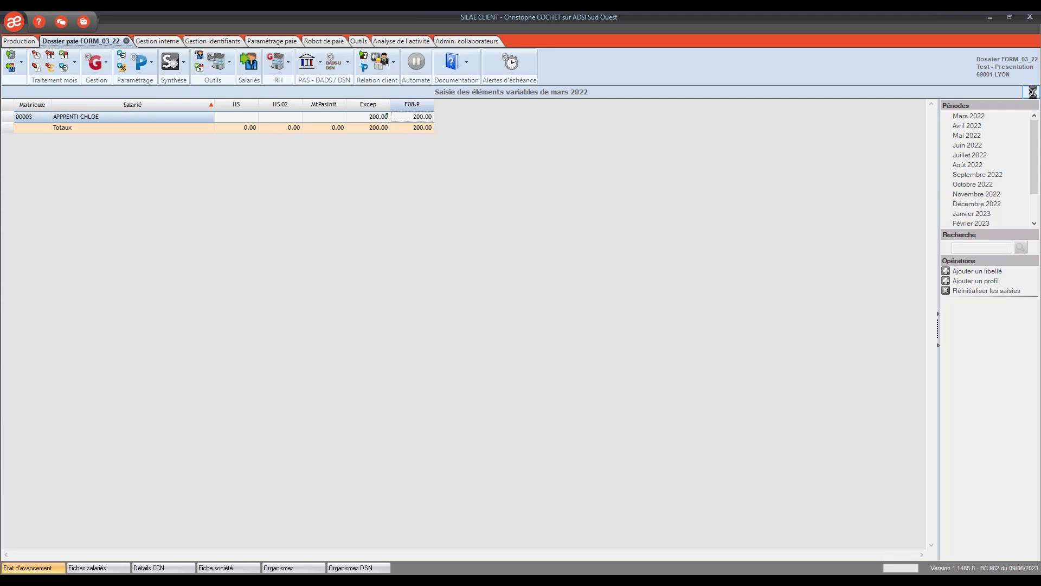
key(F5)
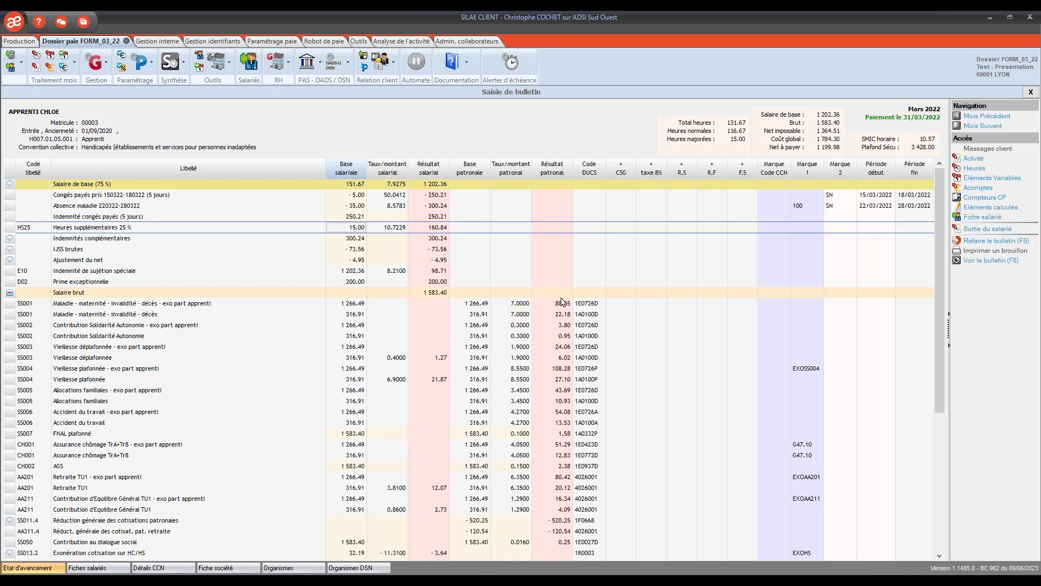
Start adding a libellé to the March 2022 variable elements, browse the bonus codes through the F and H series, and close without adding one.
click(989, 179)
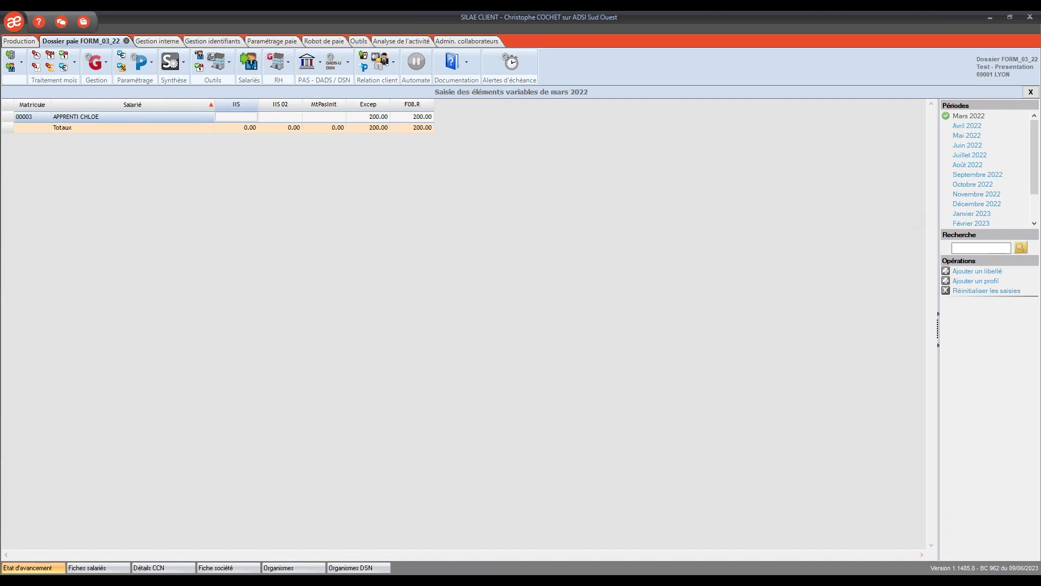
click(986, 290)
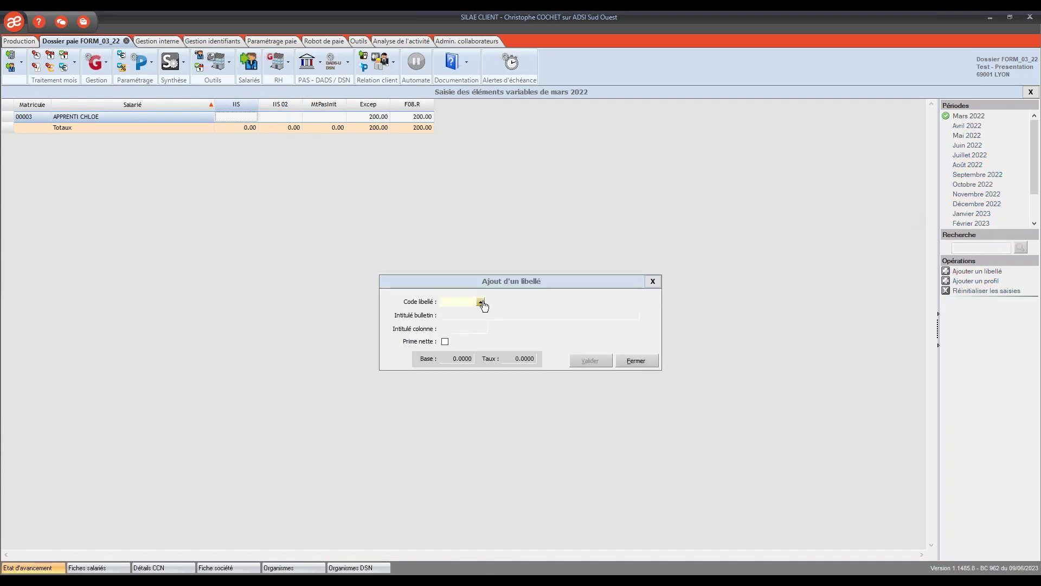
click(478, 301)
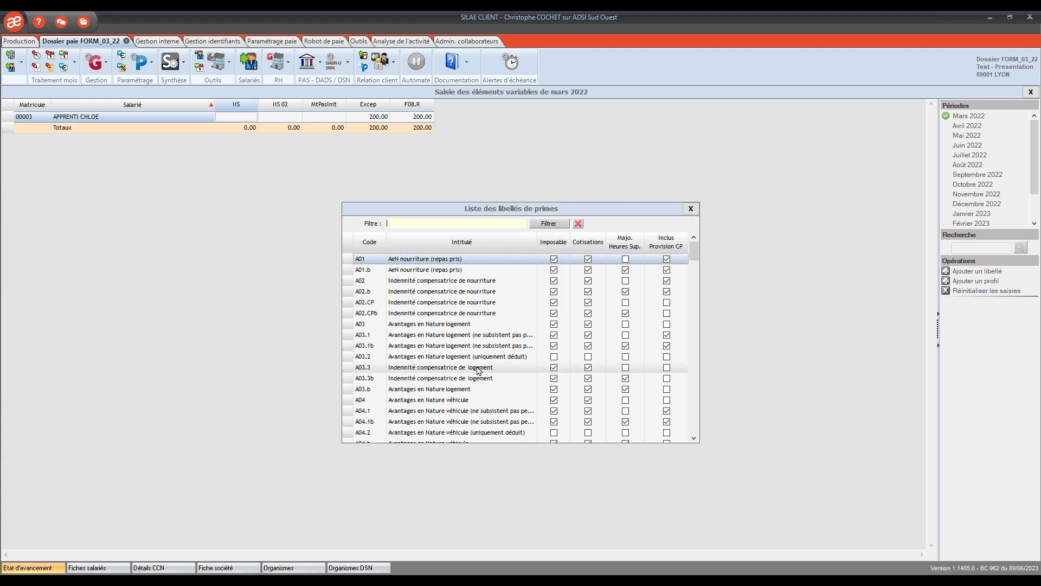
scroll(697, 272, down, 2)
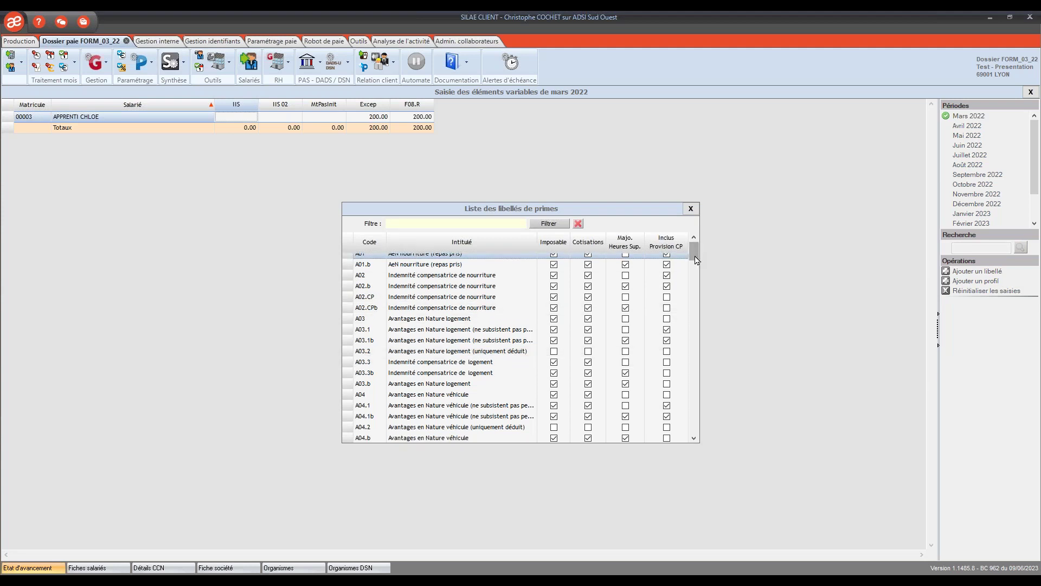
drag(697, 272, 718, 346)
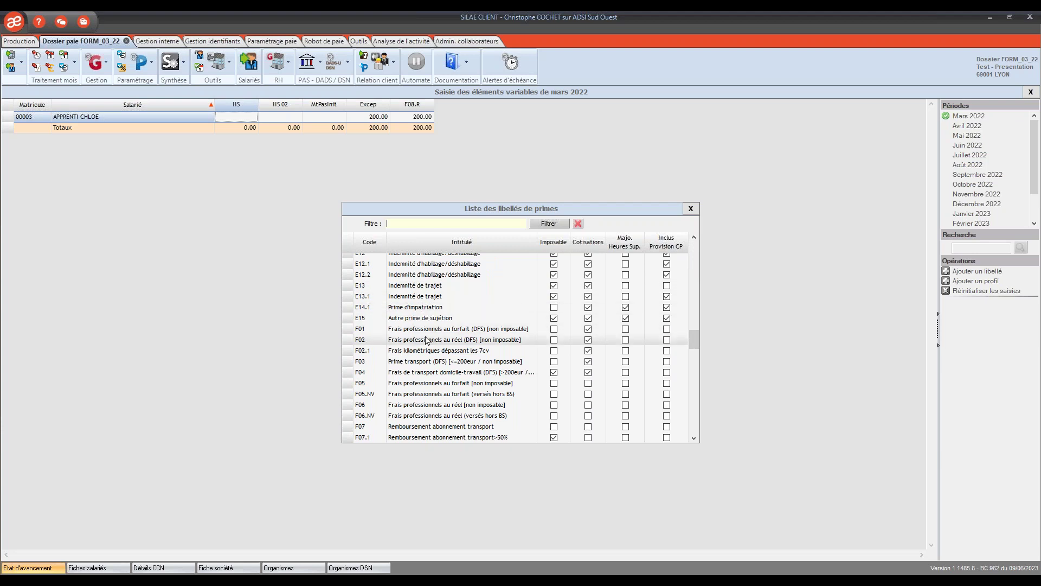
scroll(427, 336, down, 2)
scroll(427, 336, down, 3)
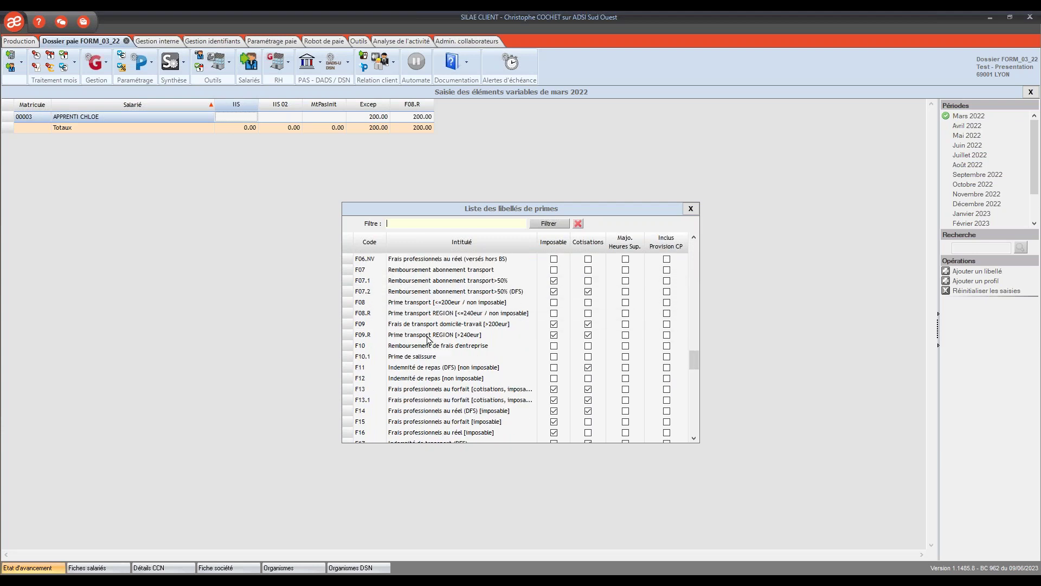
scroll(429, 339, down, 7)
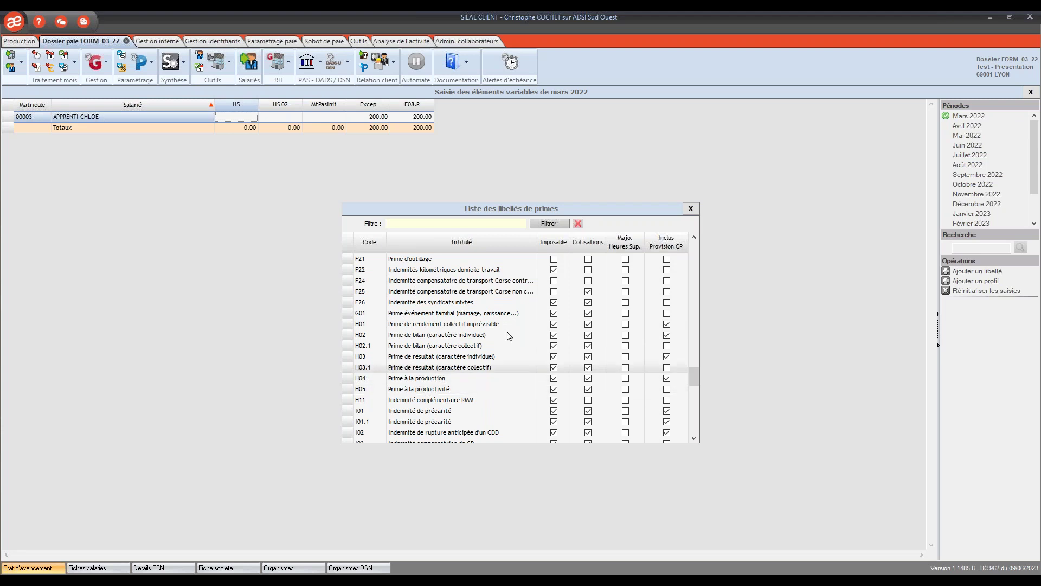
click(691, 208)
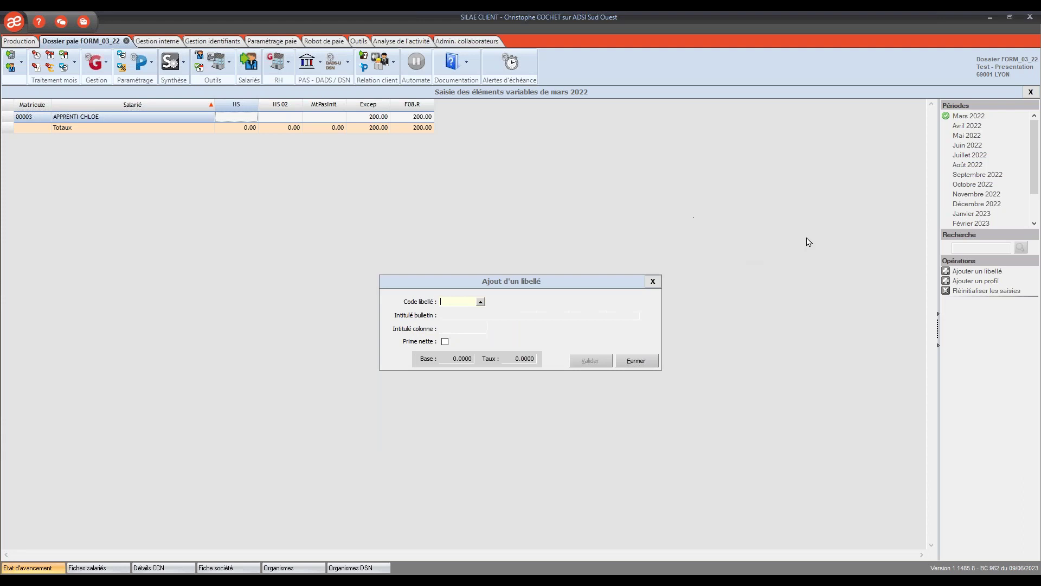
click(653, 281)
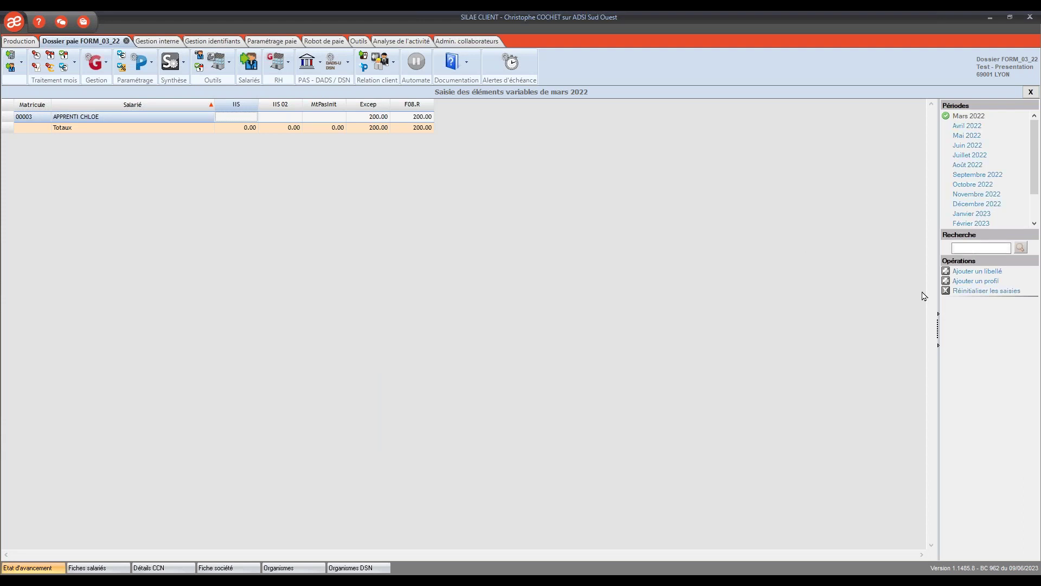
Add the FRAISFORF profile to the March 2022 variable elements, filtering on remb, and enter 500 as the apprentice's amount.
click(975, 281)
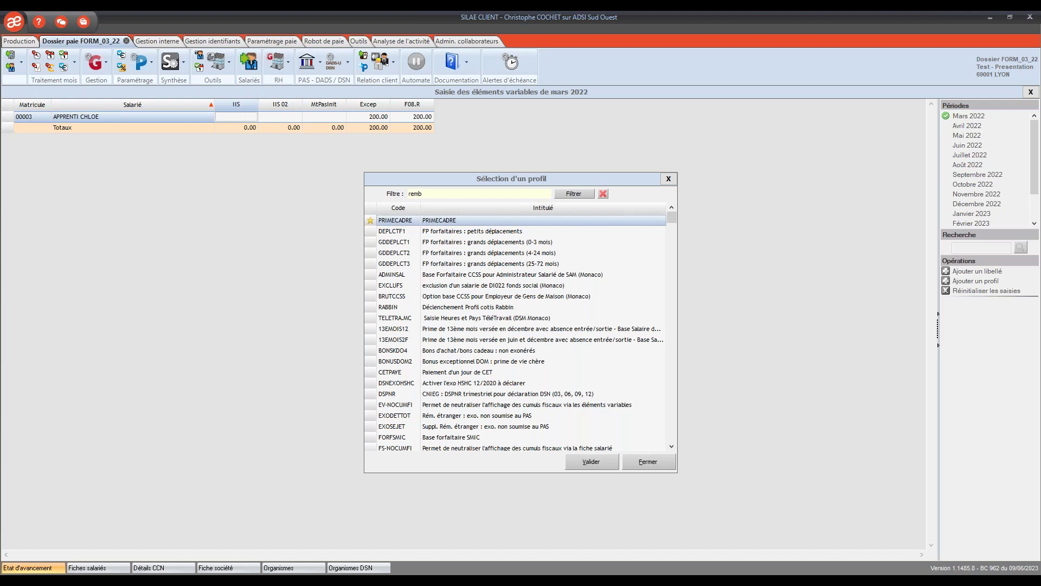
click(577, 193)
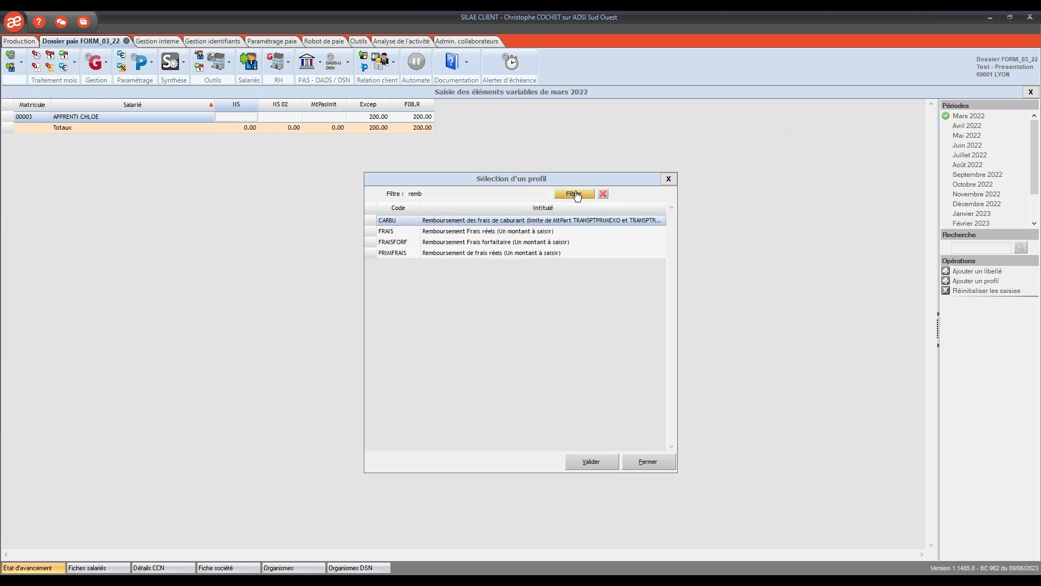
double_click(445, 242)
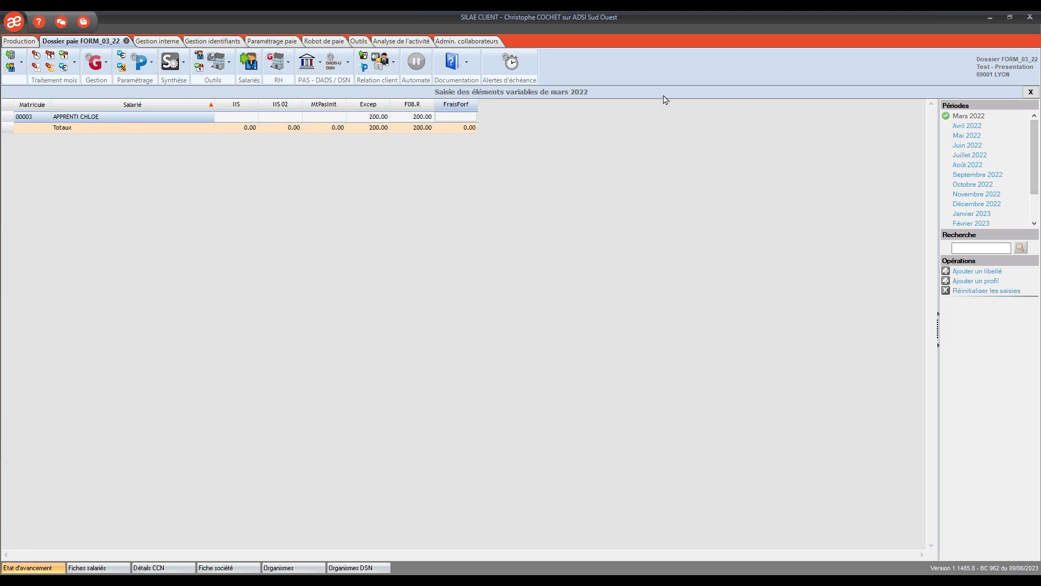
click(468, 119)
click(419, 117)
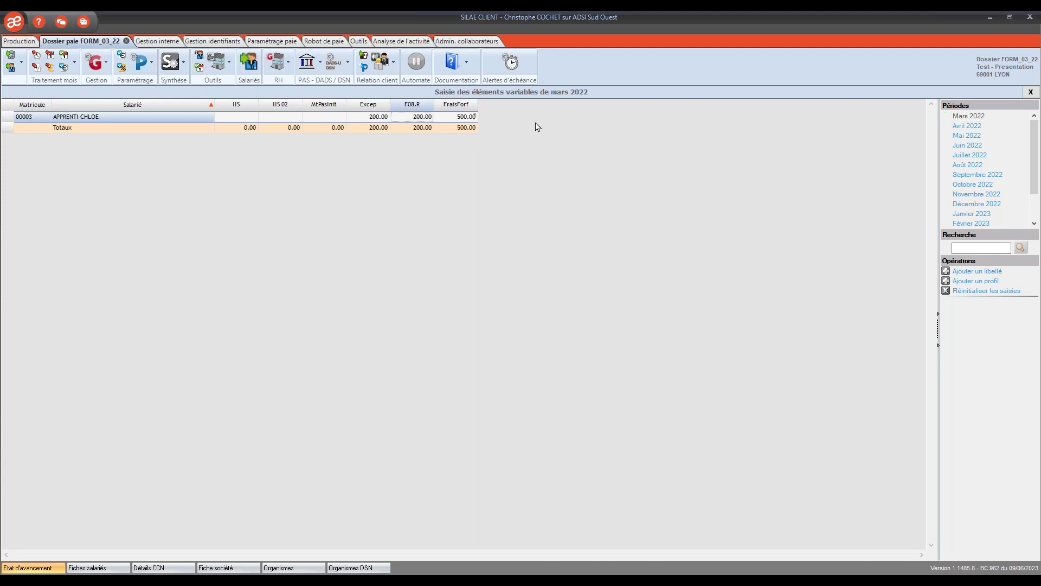
click(1031, 93)
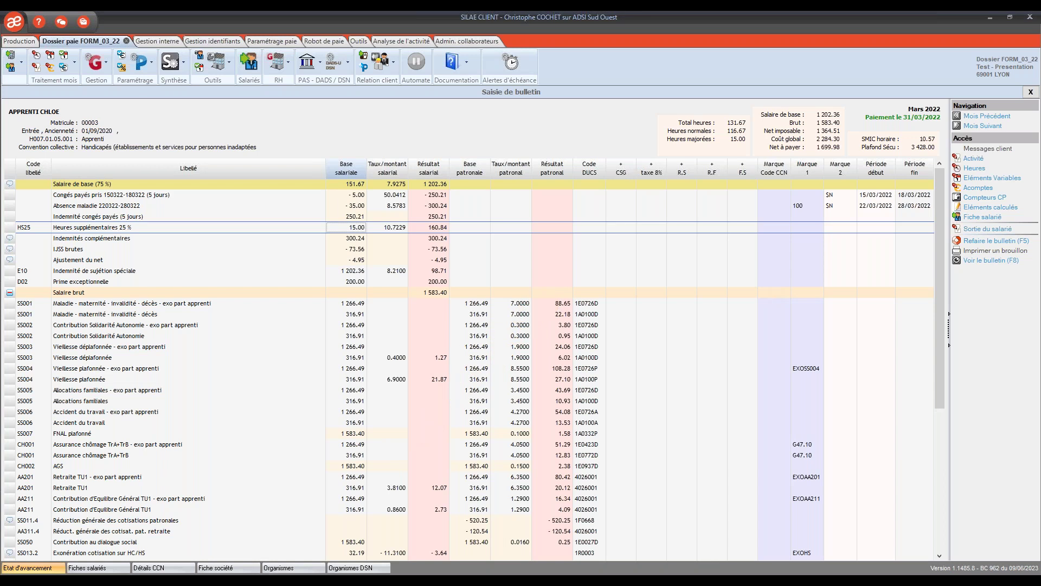
Review the apprentice's payslip down to the Prime transport REGION, Remboursement de Frais professionnels and Net à payer lines.
scroll(642, 334, down, 2)
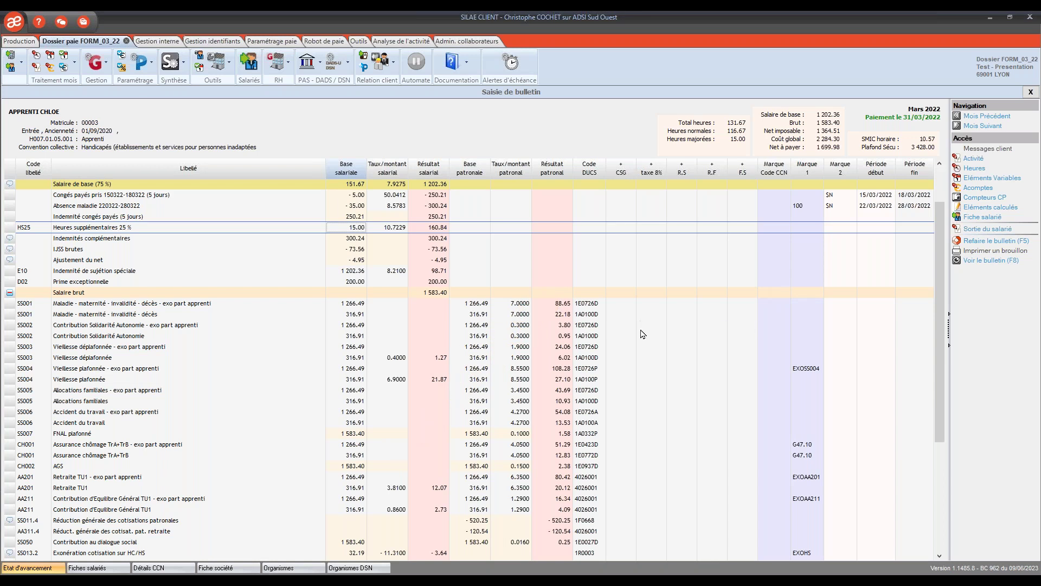
scroll(641, 334, down, 2)
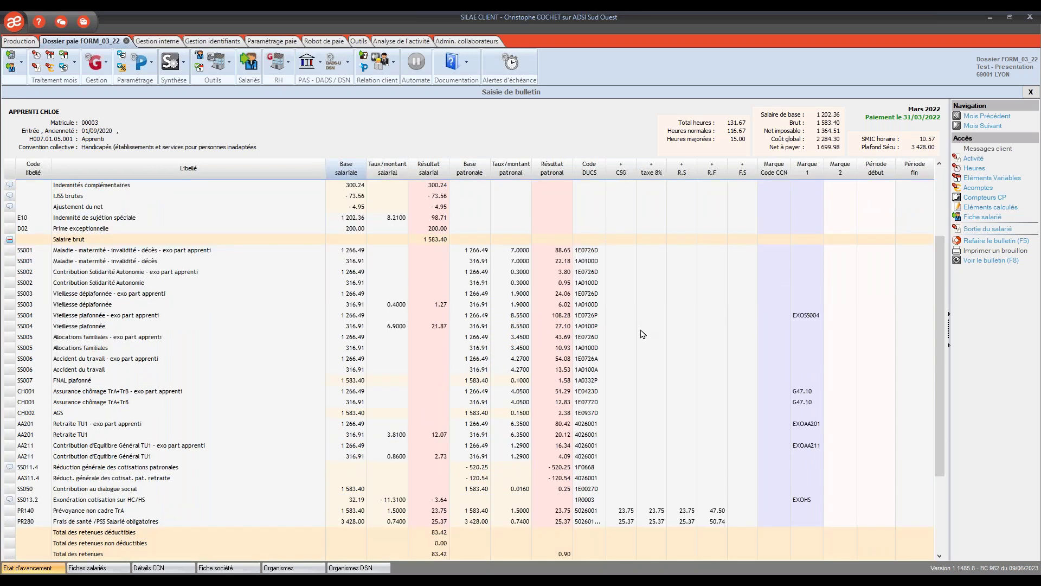
scroll(641, 334, down, 5)
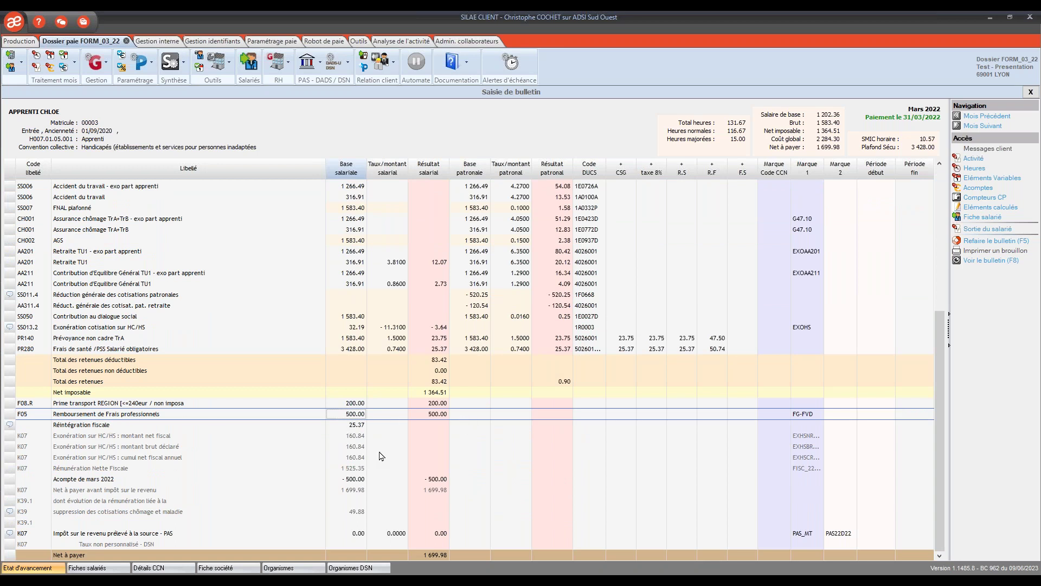
scroll(381, 452, up, 1)
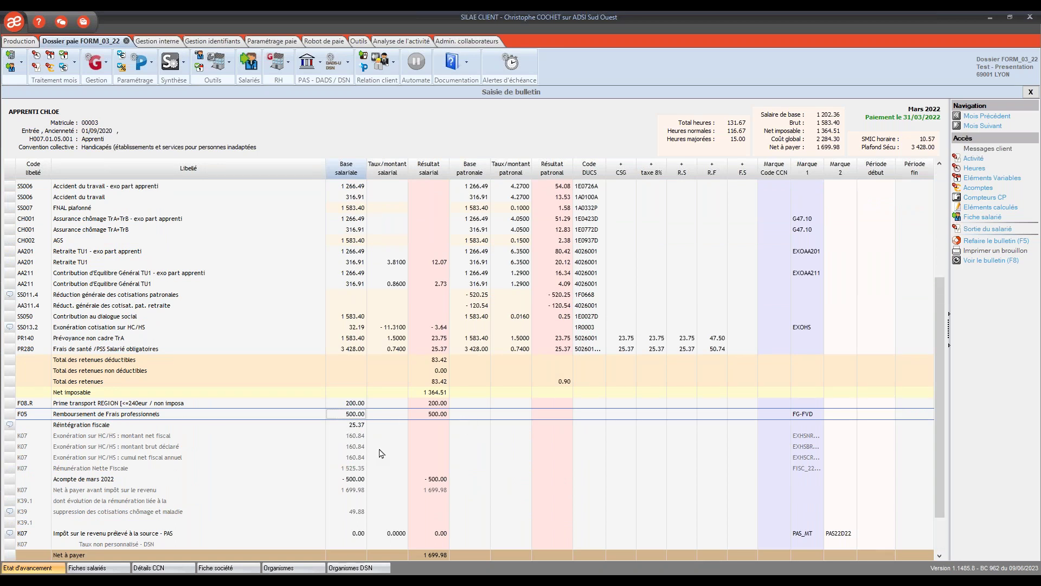
scroll(382, 439, up, 5)
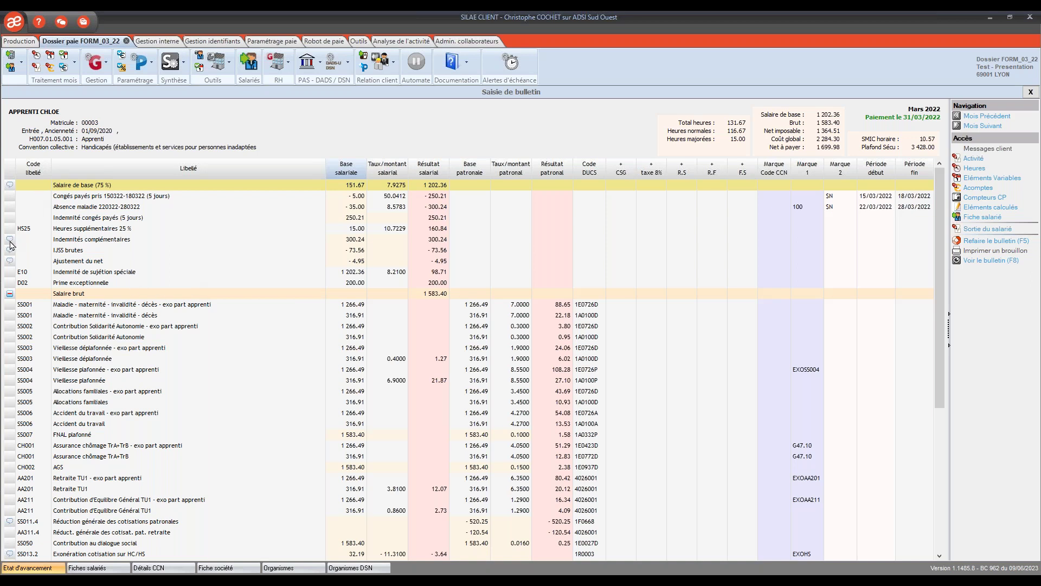
Examine the calculation detail of the Salaire de base (75 %) line, including the conventional reference salary and retained coefficient, and close it.
click(11, 187)
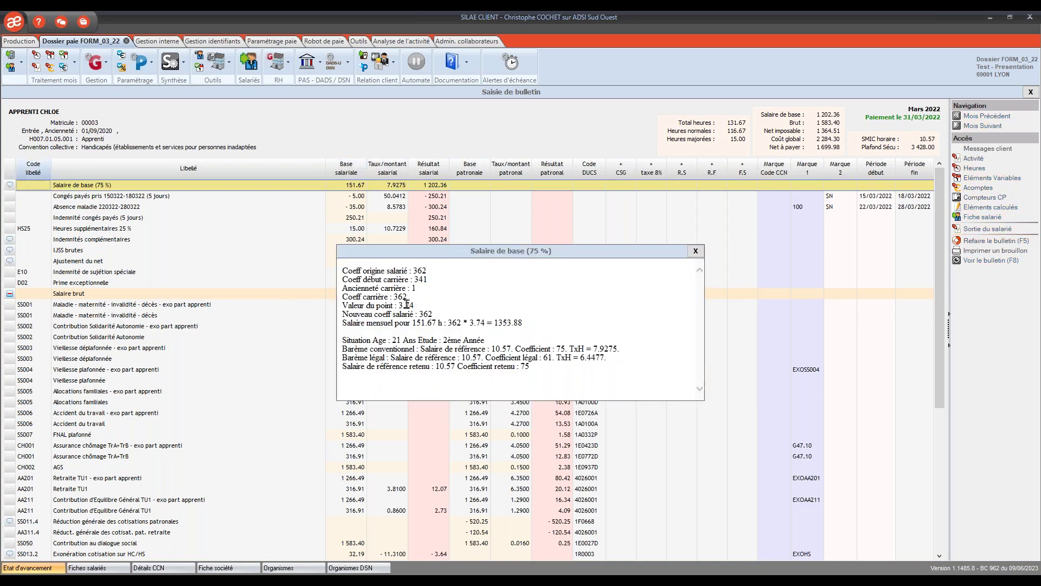
drag(395, 343, 501, 350)
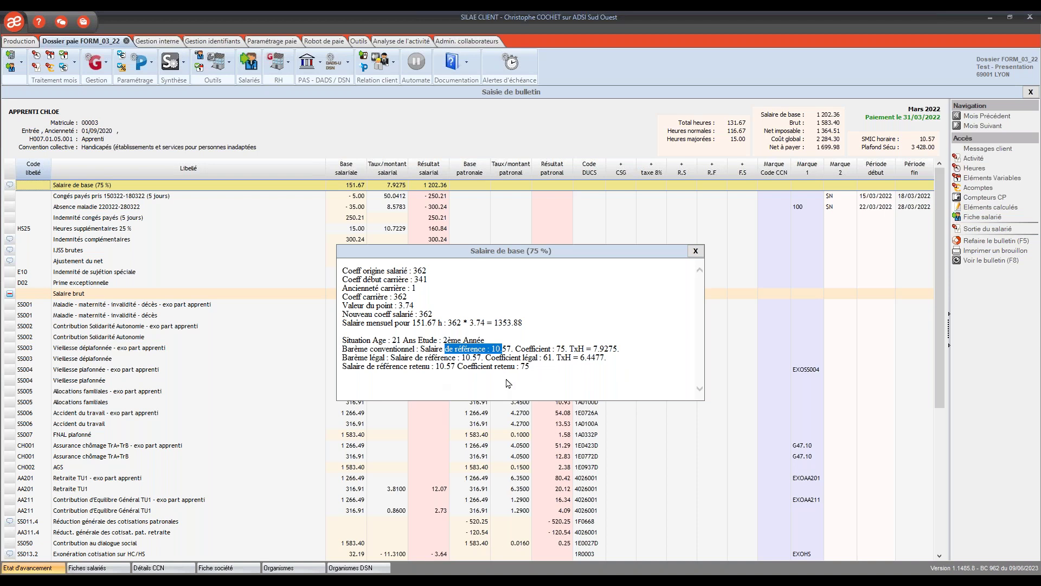
drag(520, 367, 530, 367)
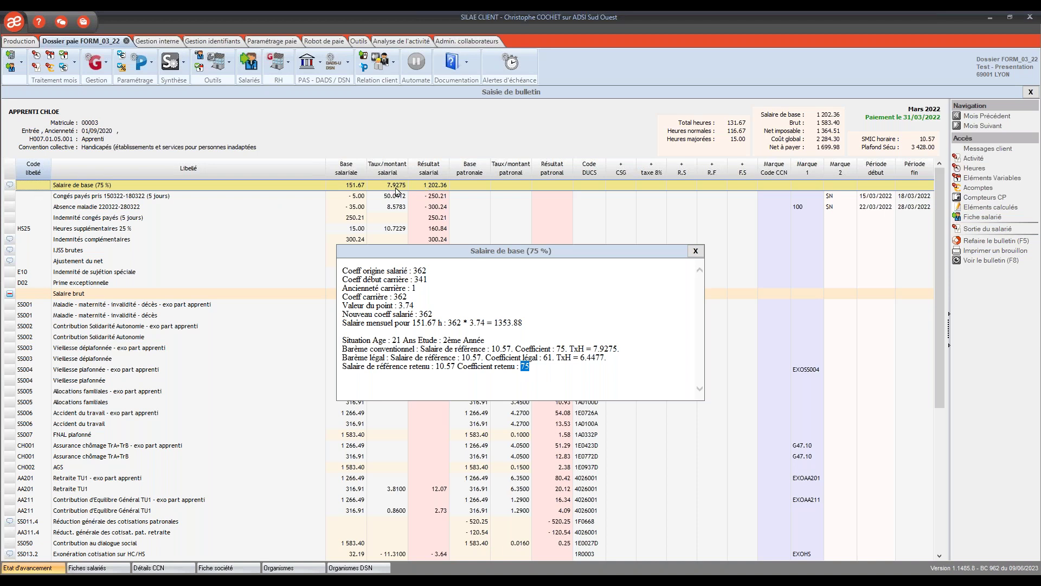
click(695, 252)
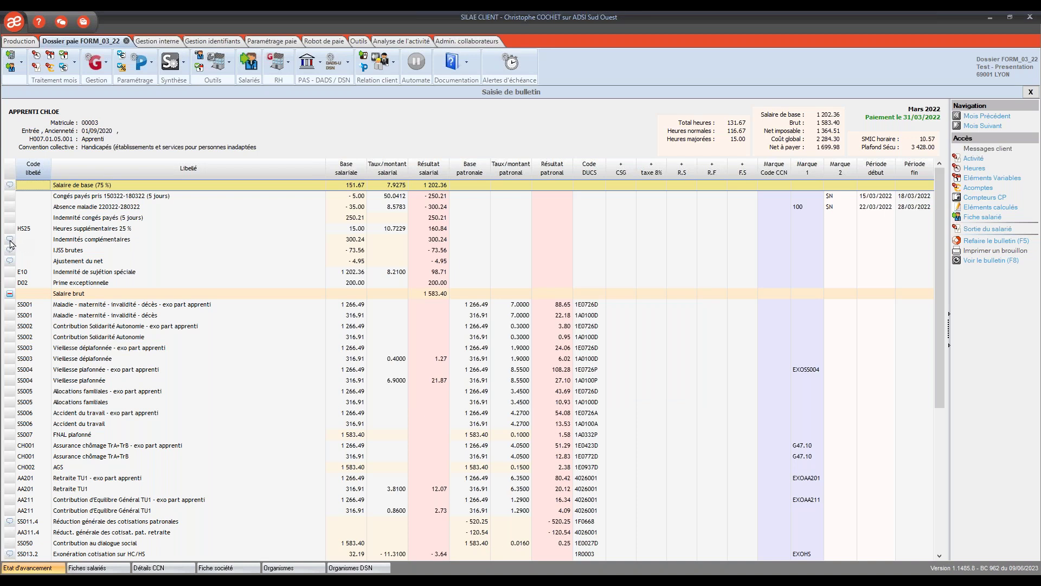
Examine the calculation detail of the Indemnités complémentaires line, noting the basis used for the salary maintenance, and close it.
click(9, 239)
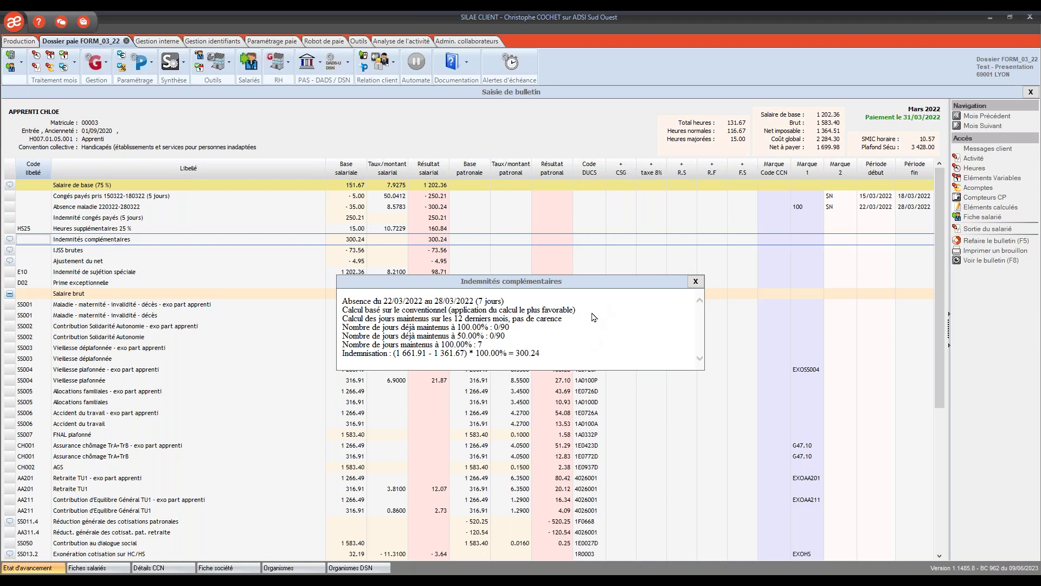
drag(373, 310, 432, 311)
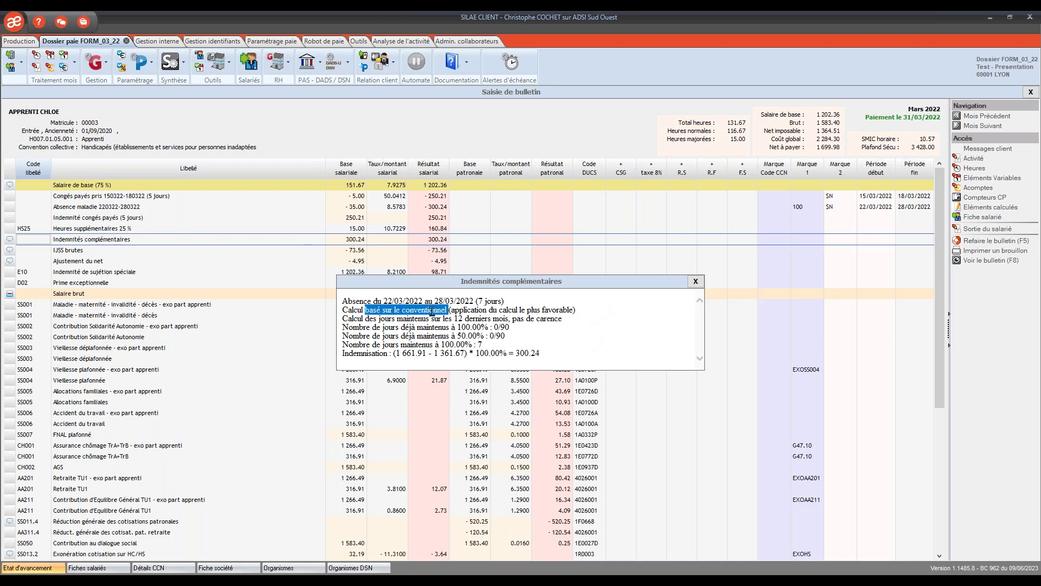
click(696, 281)
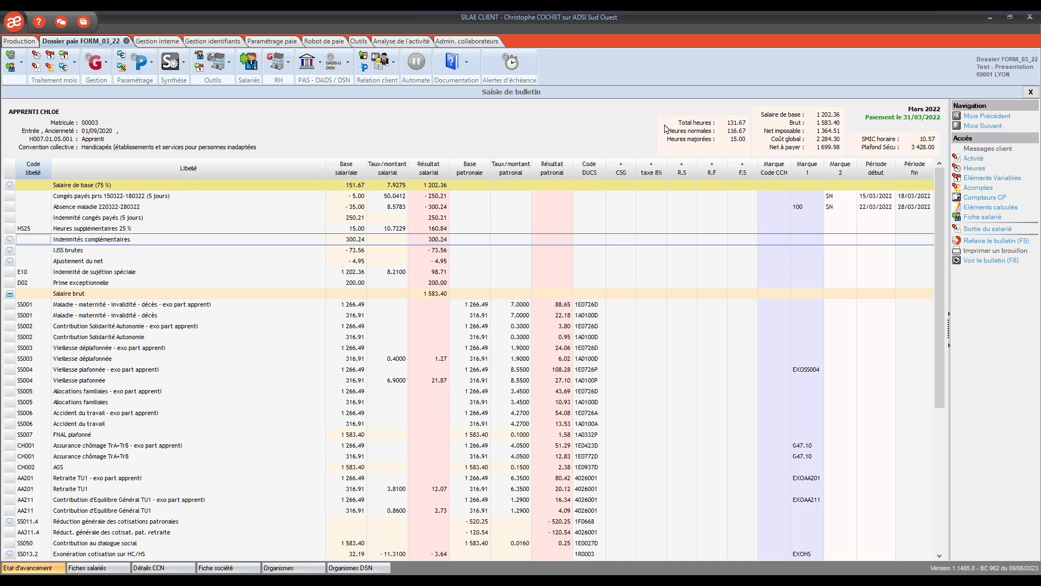
View the apprentice's payslips for earlier months back to January 2022 and return to the état d'avancement.
click(980, 116)
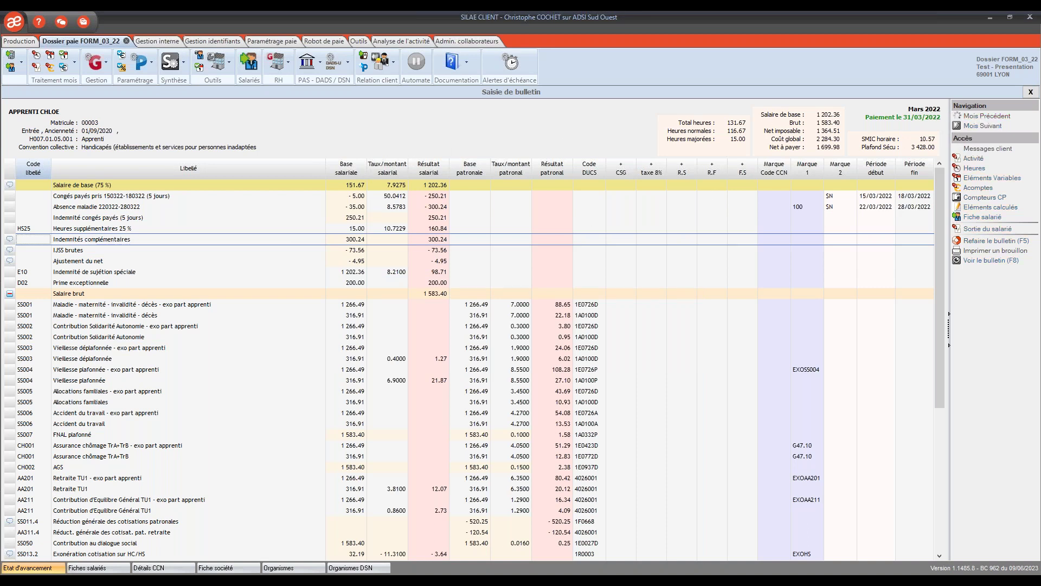
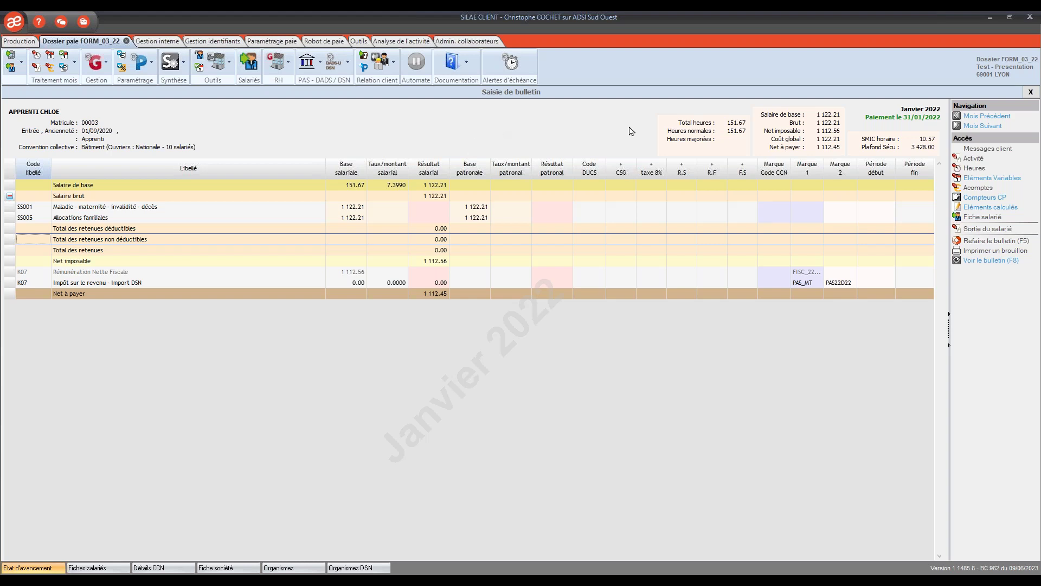
click(1031, 93)
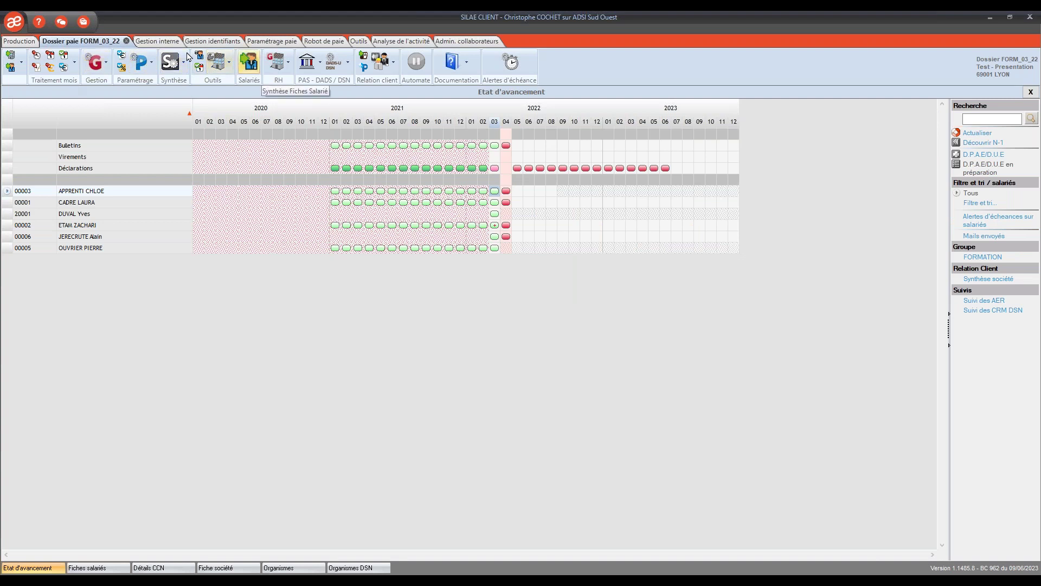
Open the Saisie de l'activité for April 2022 and select the ETAM employee's 6 April day.
click(74, 64)
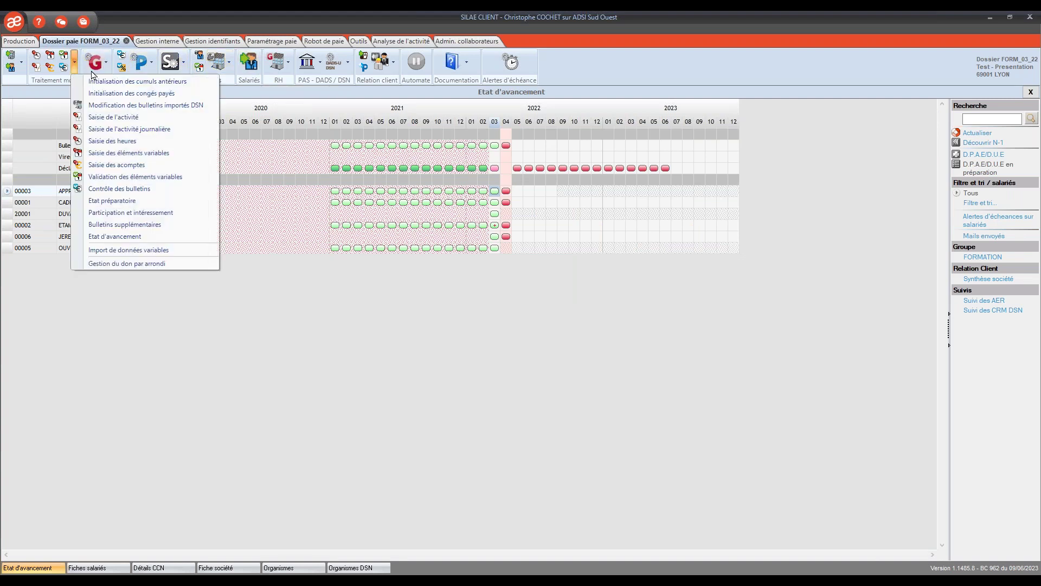
click(108, 117)
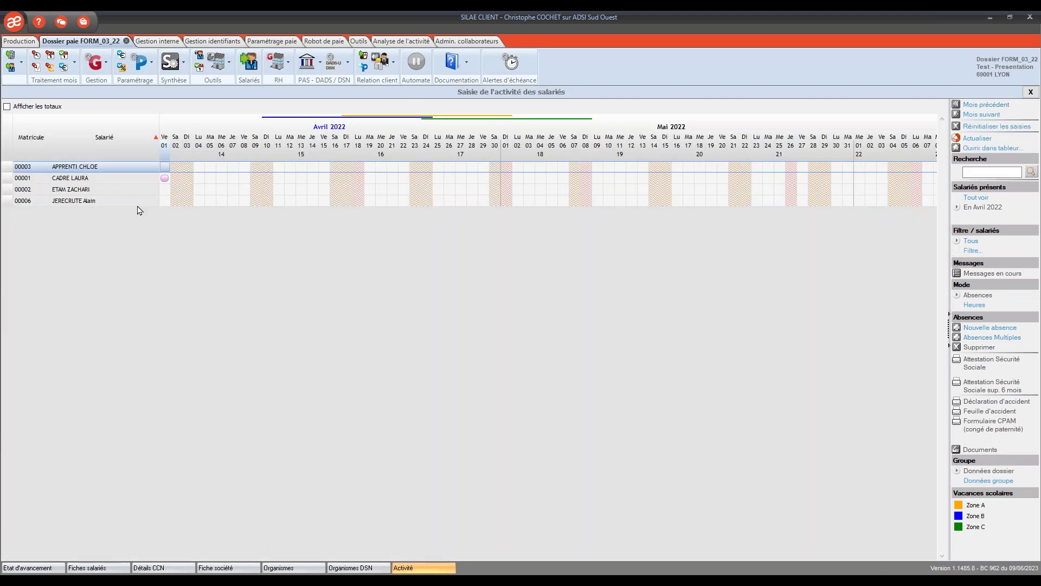
click(165, 191)
click(164, 203)
click(165, 167)
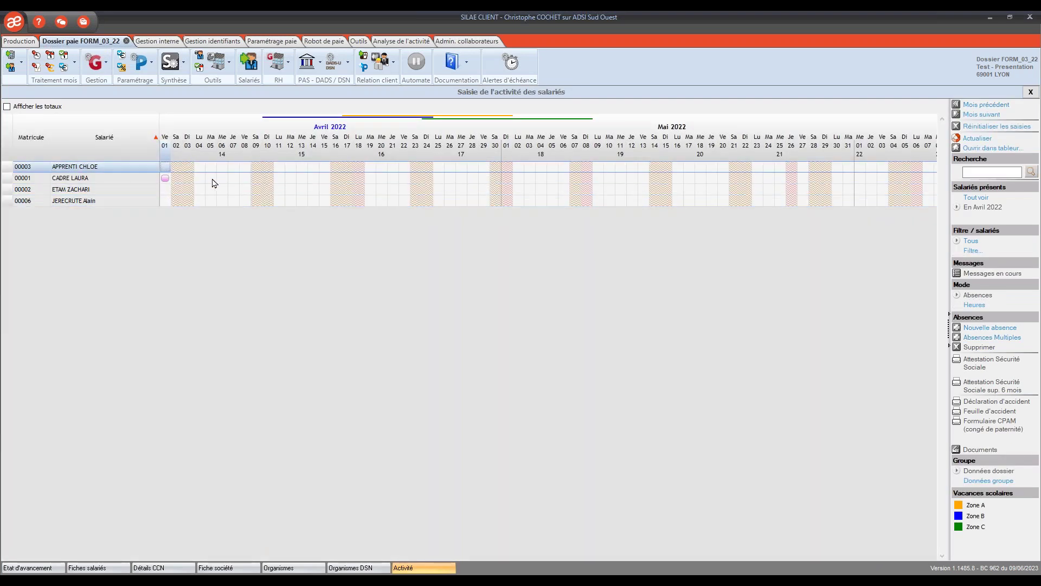
click(211, 179)
click(225, 190)
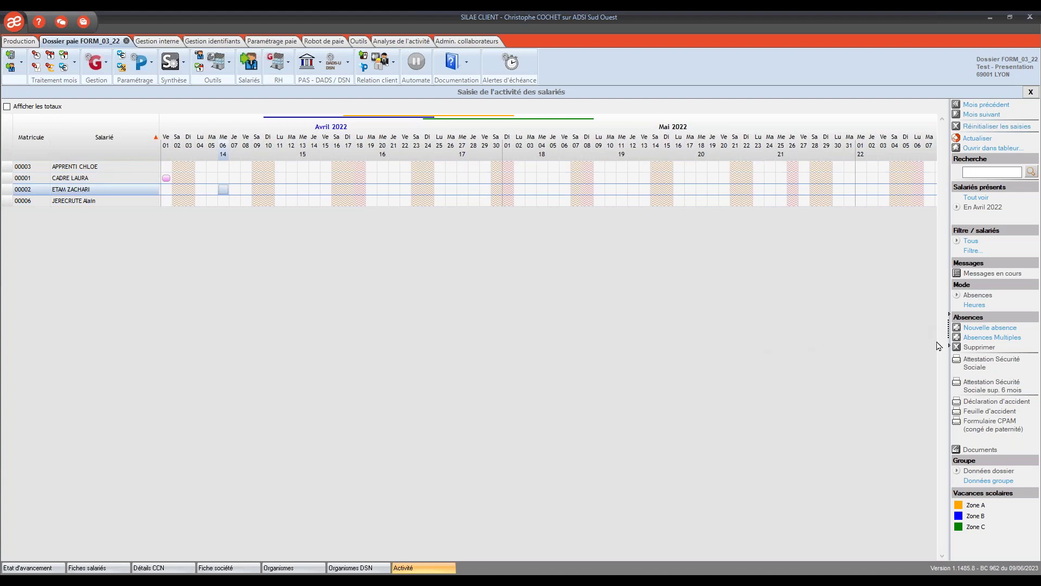
Fill in a multiple absence of type Congés payés for all listed employees, from 15/03/2022 to 20/03/2022.
click(998, 338)
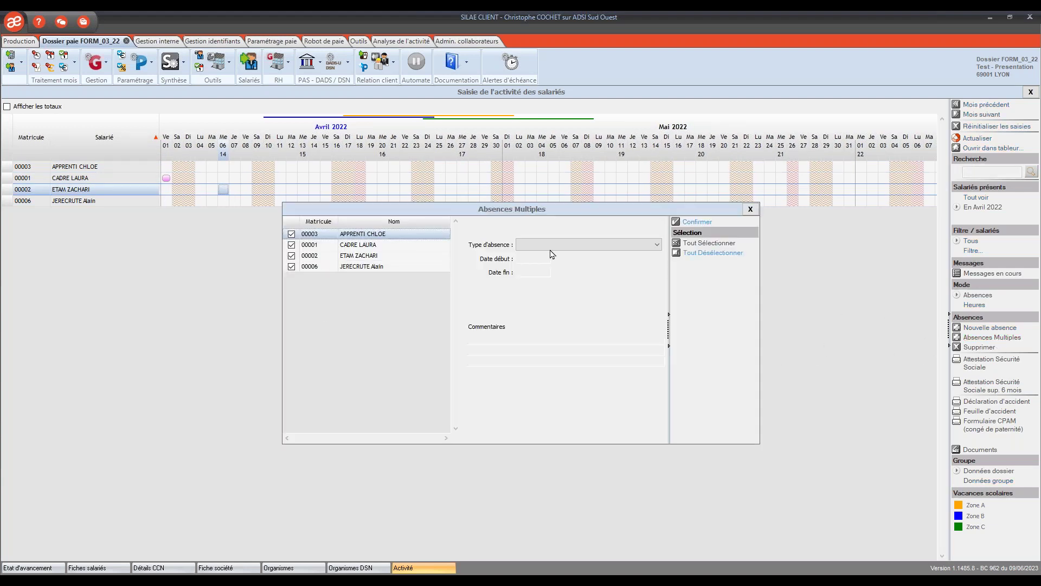
click(659, 245)
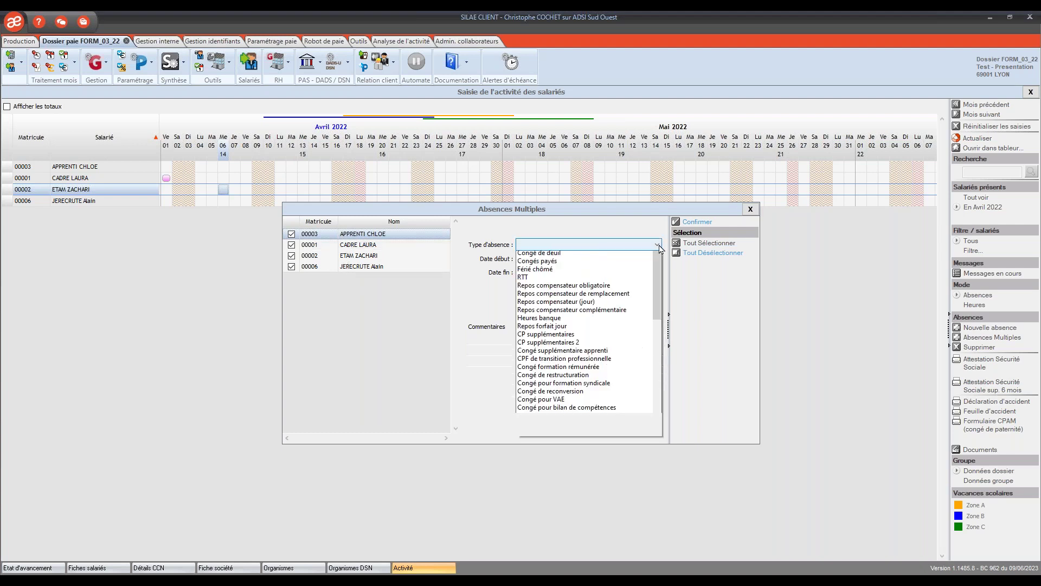
click(562, 325)
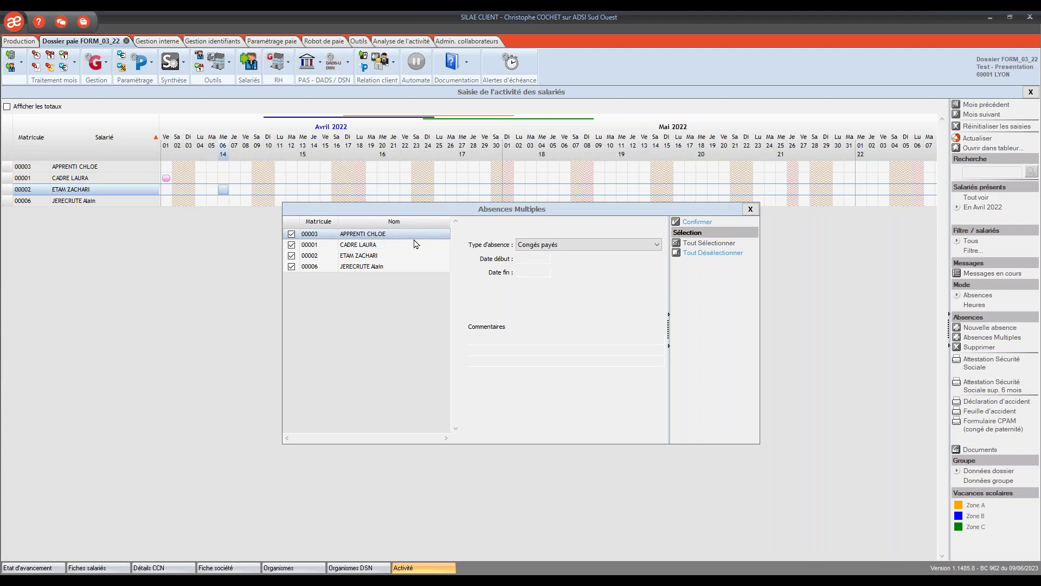
click(528, 262)
click(521, 271)
text(20/03/2022)
key(Tab)
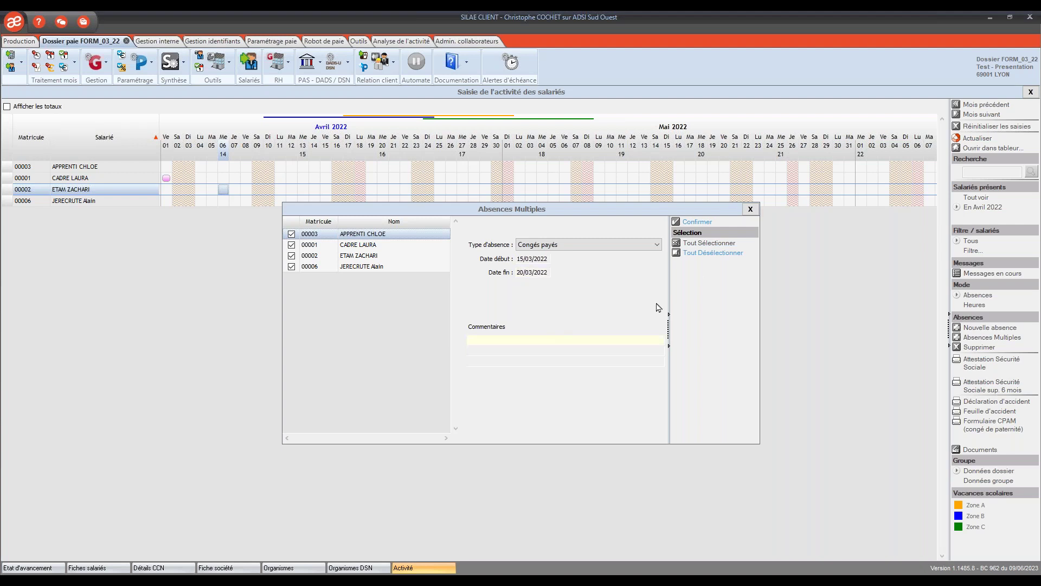
Confirm the multiple absences entry of Congés payés from 15/03/2022 to 20/03/2022 for all listed employees and display March 2022.
click(694, 223)
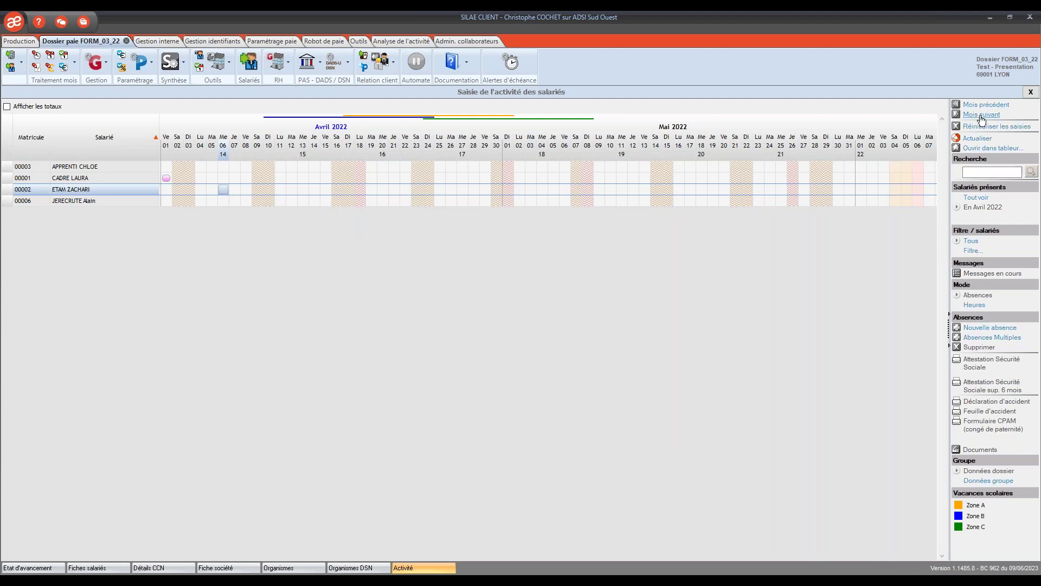
click(985, 105)
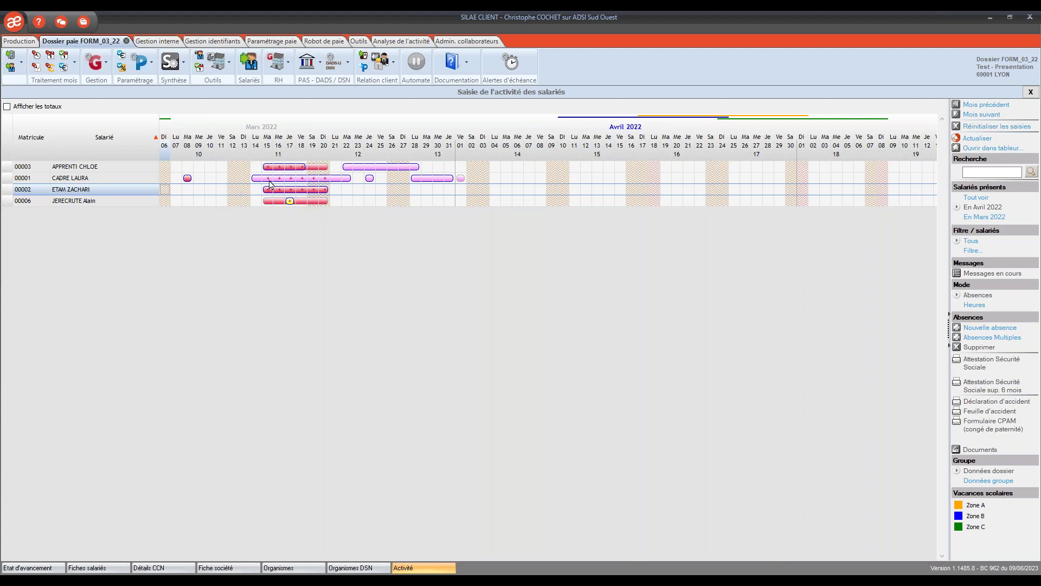
Inspect the overlapping absences on 18 March 2022 for the second listed employee, then close the absence selection.
click(335, 179)
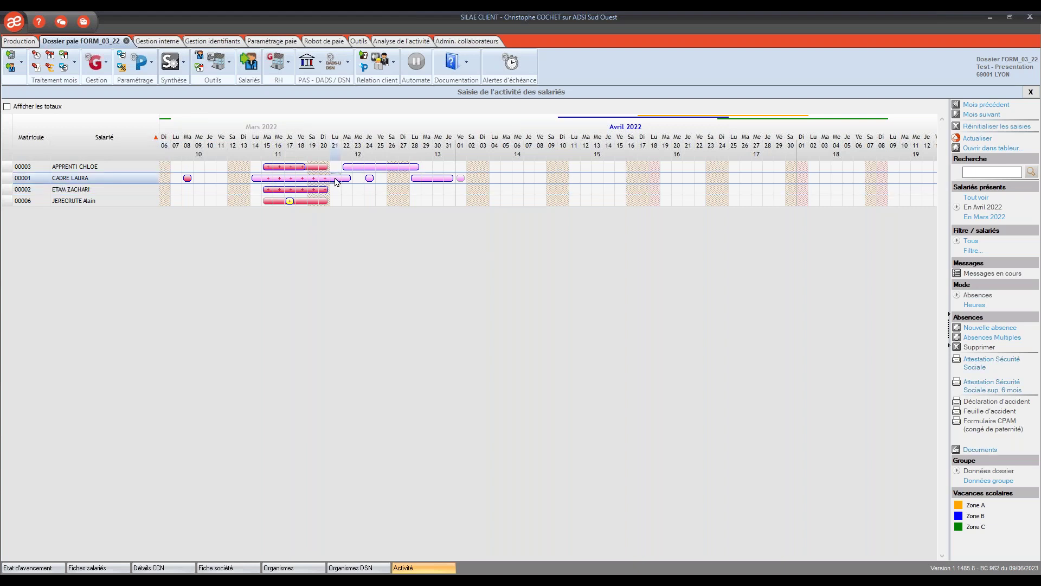
double_click(301, 179)
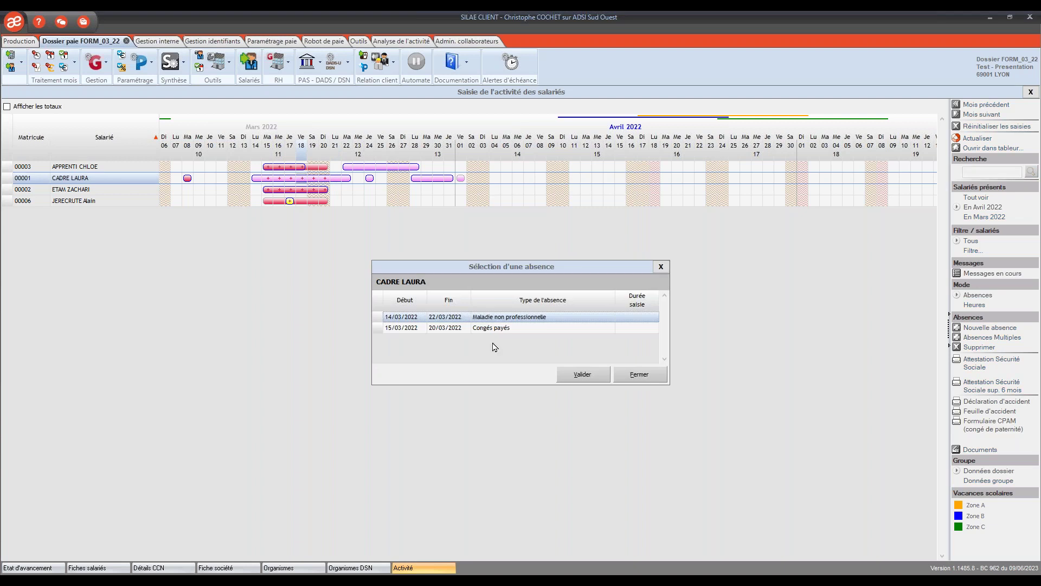
click(486, 329)
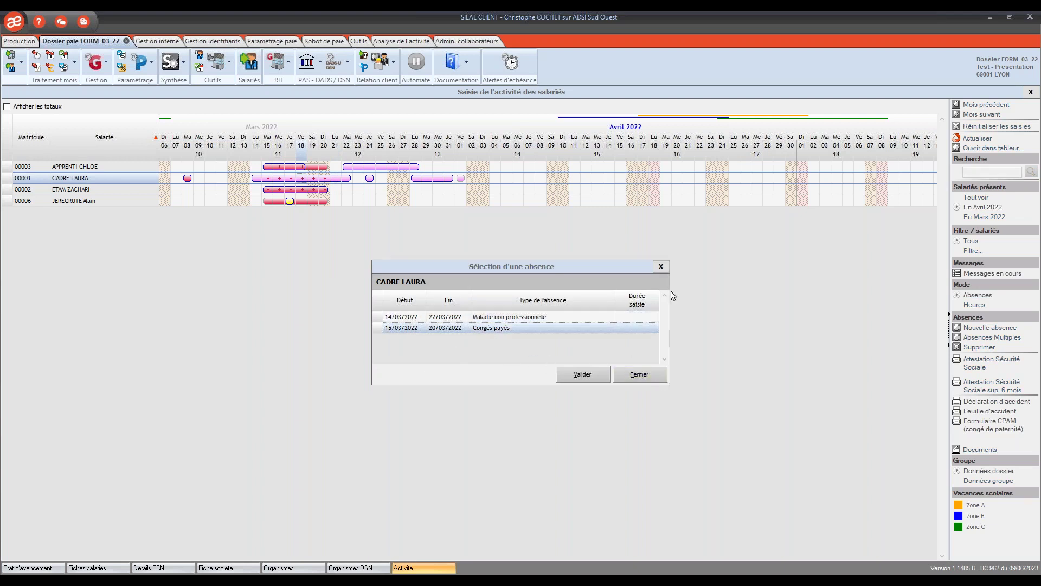
click(661, 267)
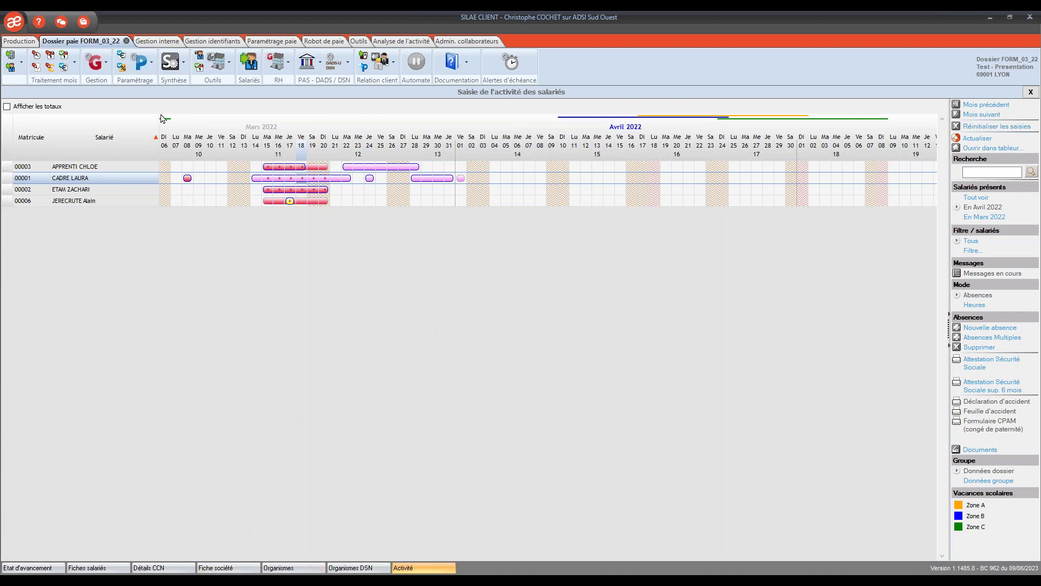
View the April 2022 daily activity entry (Saisie de l'activité journalière) and close it.
click(75, 63)
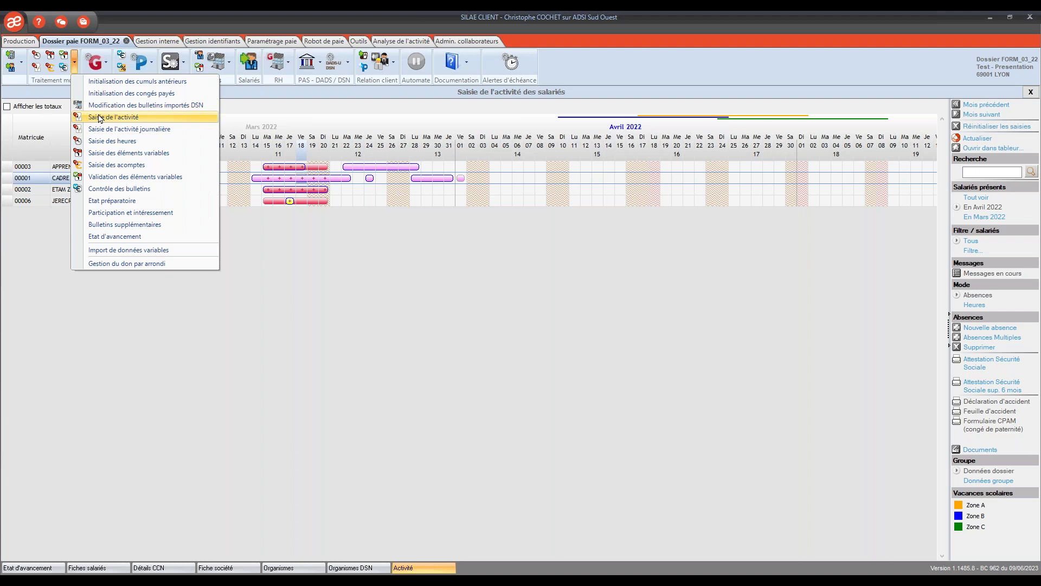
click(113, 134)
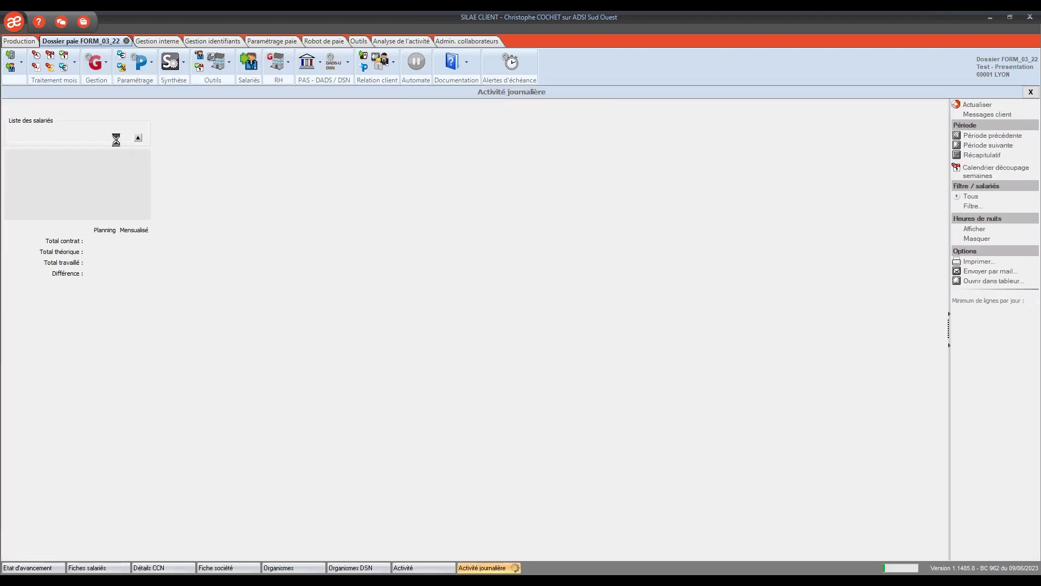
click(139, 139)
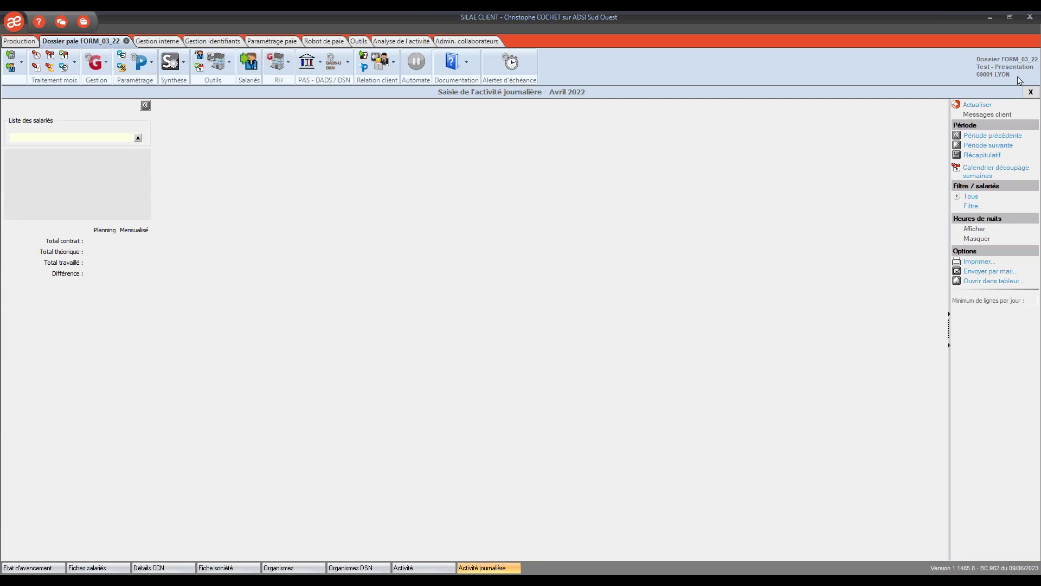
click(1030, 93)
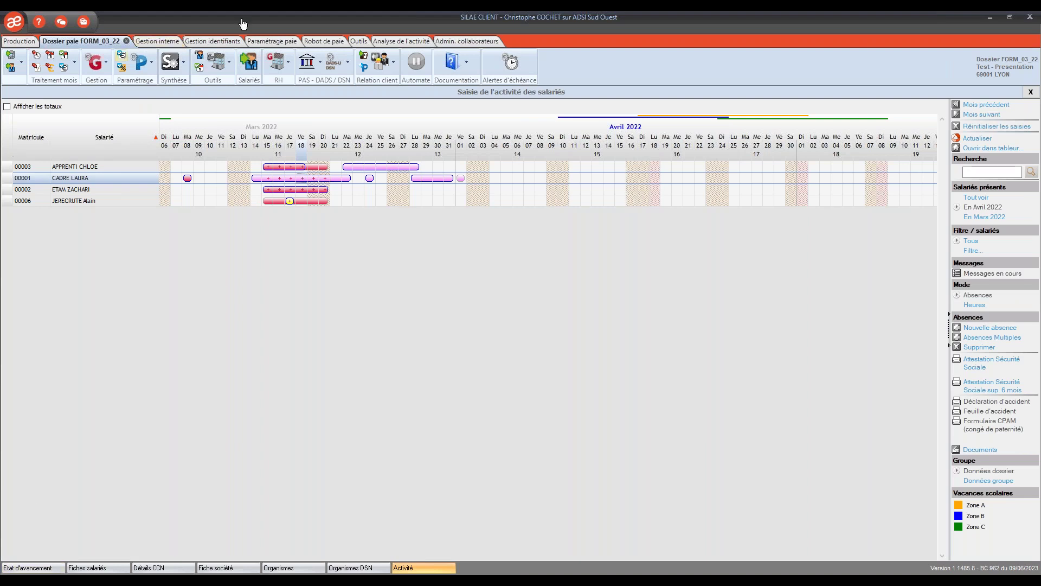
In the April 2022 hours entry, set the first listed employee's HS25 overtime hours to 15.
click(75, 63)
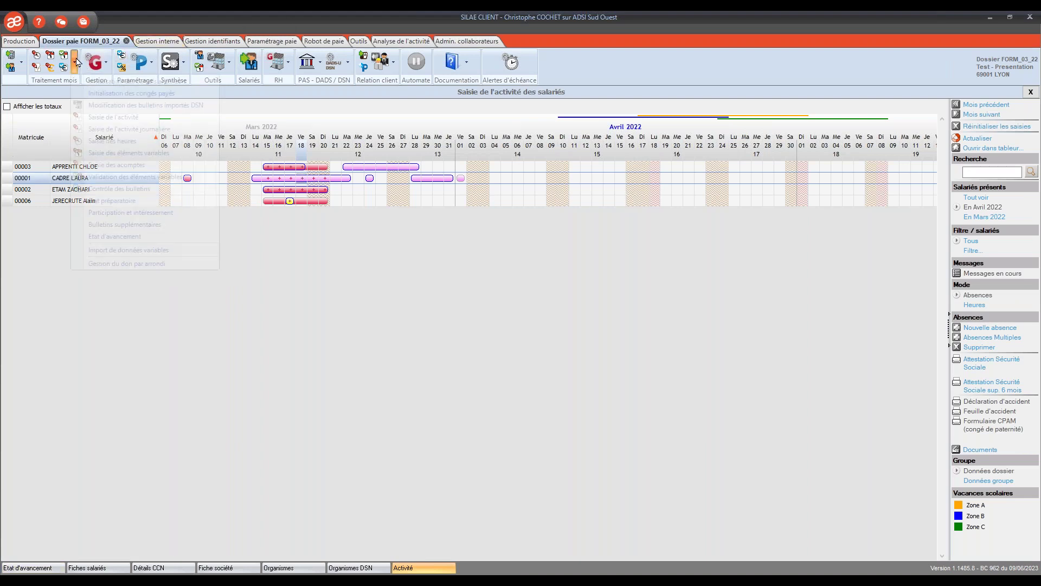
click(118, 142)
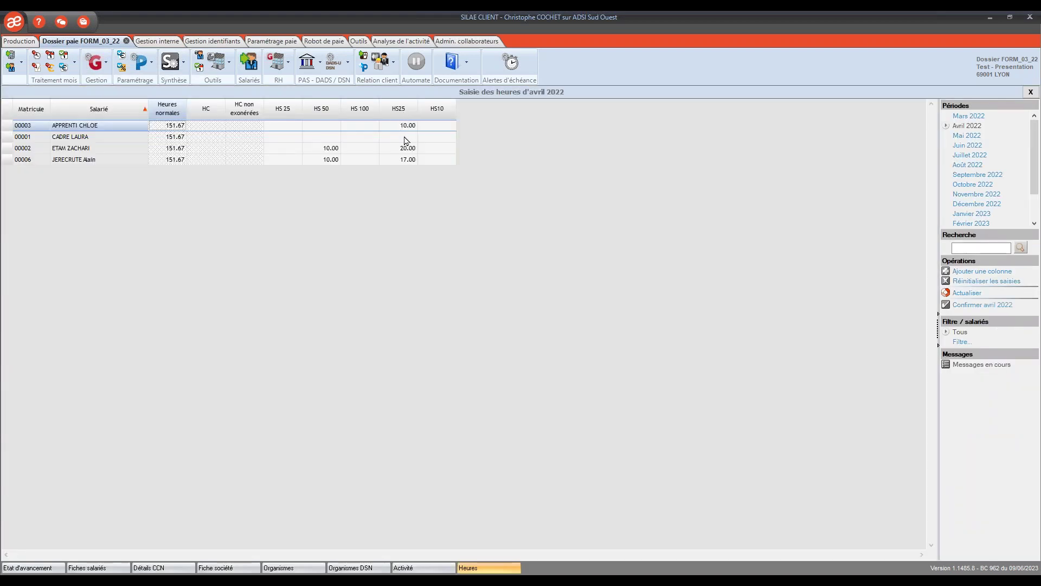
click(406, 138)
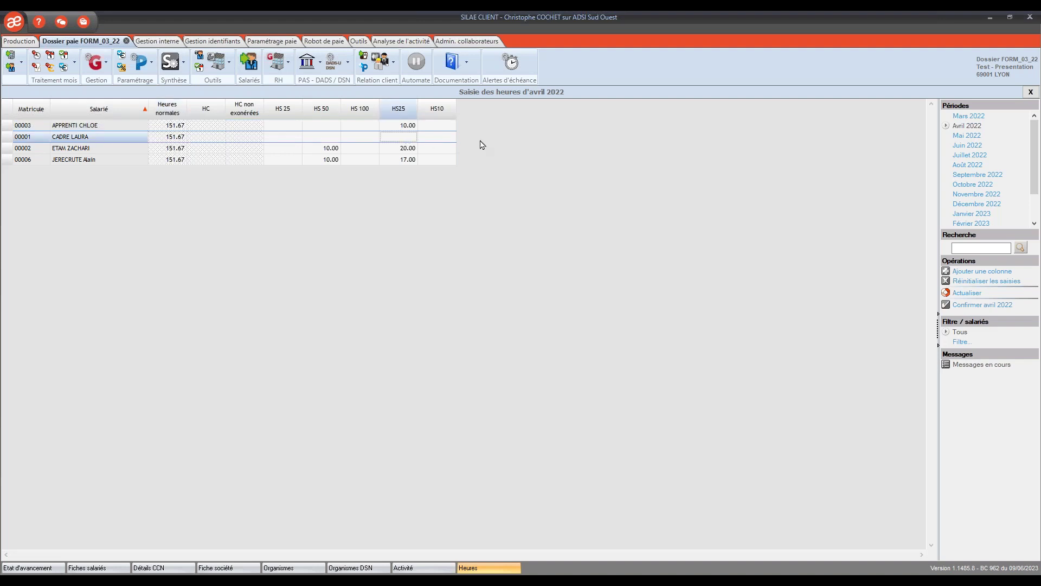
click(406, 127)
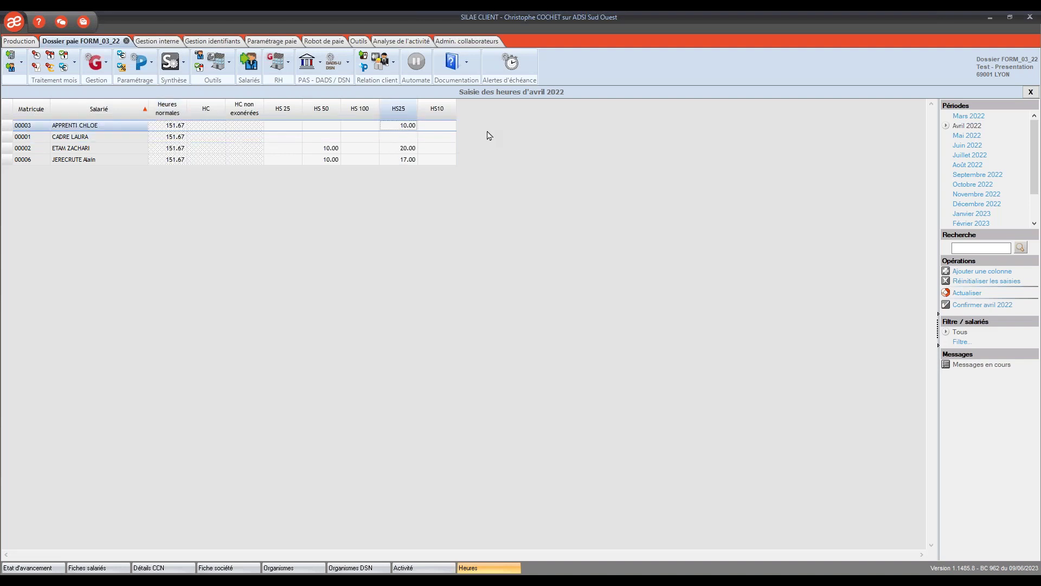
click(413, 131)
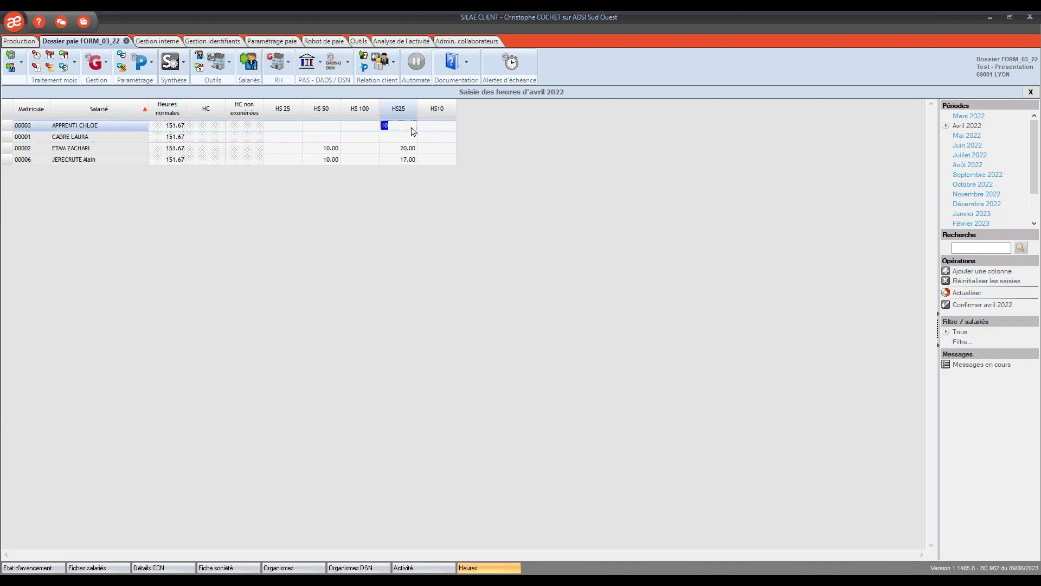
text(15)
key(Tab)
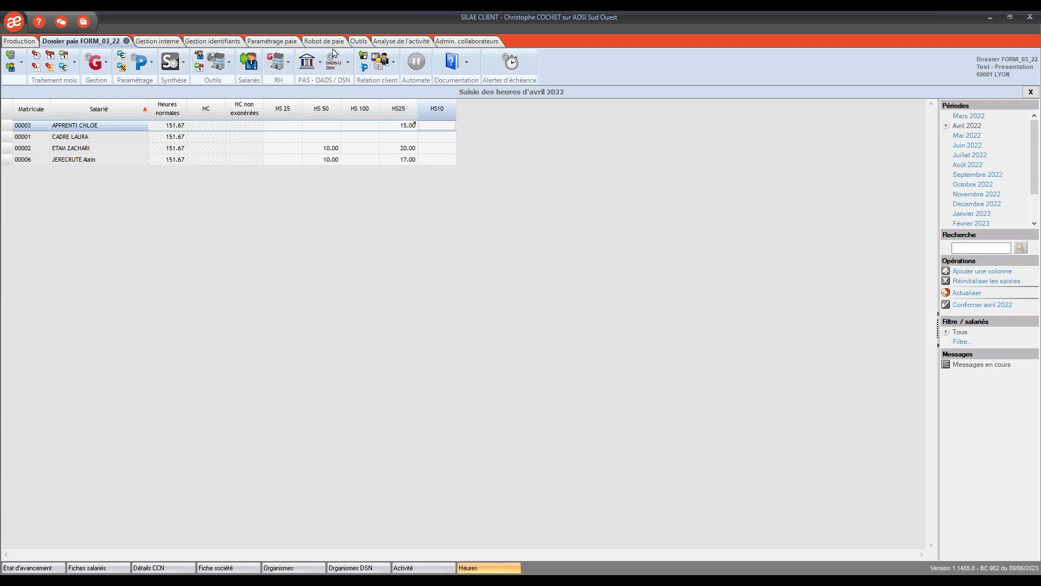
View the variable elements entry (Saisie des éléments variables) for March 2022 and return to April 2022.
click(75, 65)
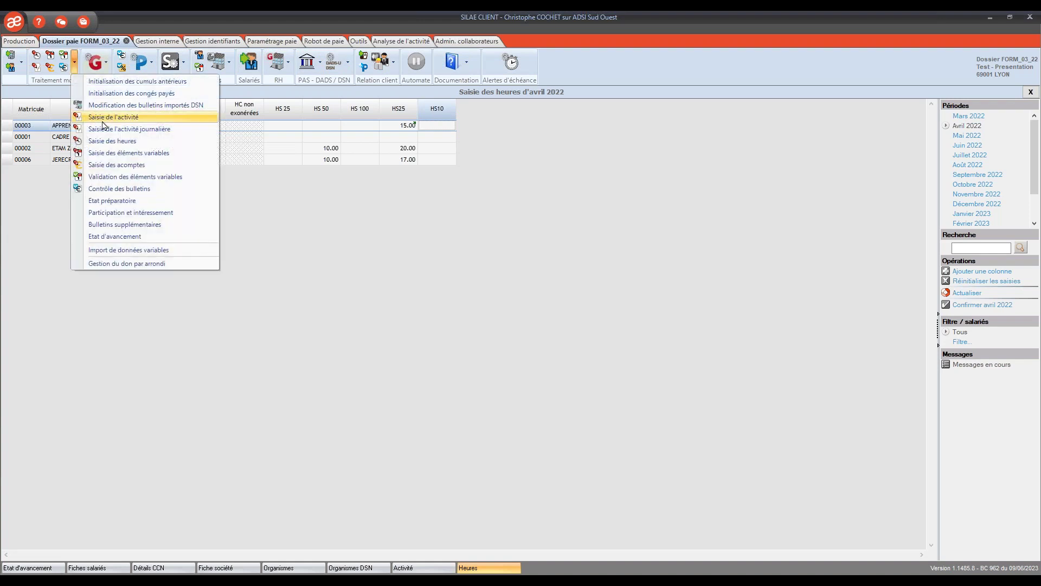
click(121, 155)
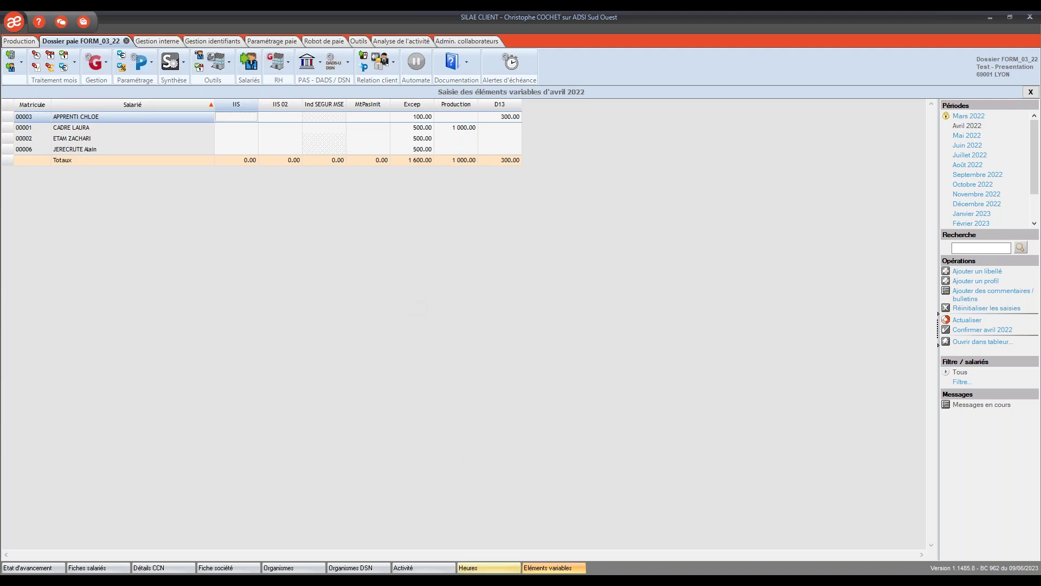
click(962, 117)
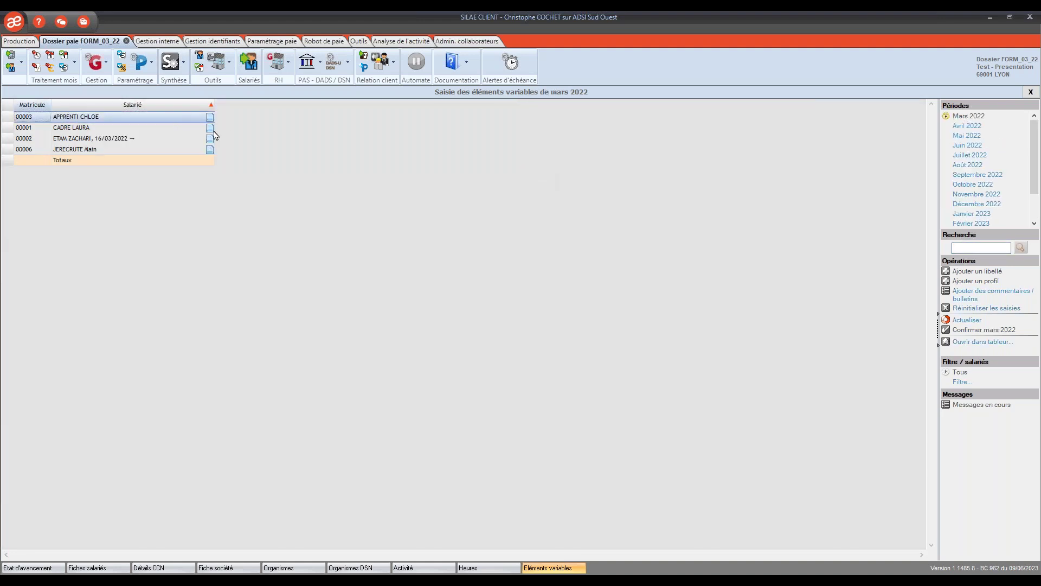
click(963, 128)
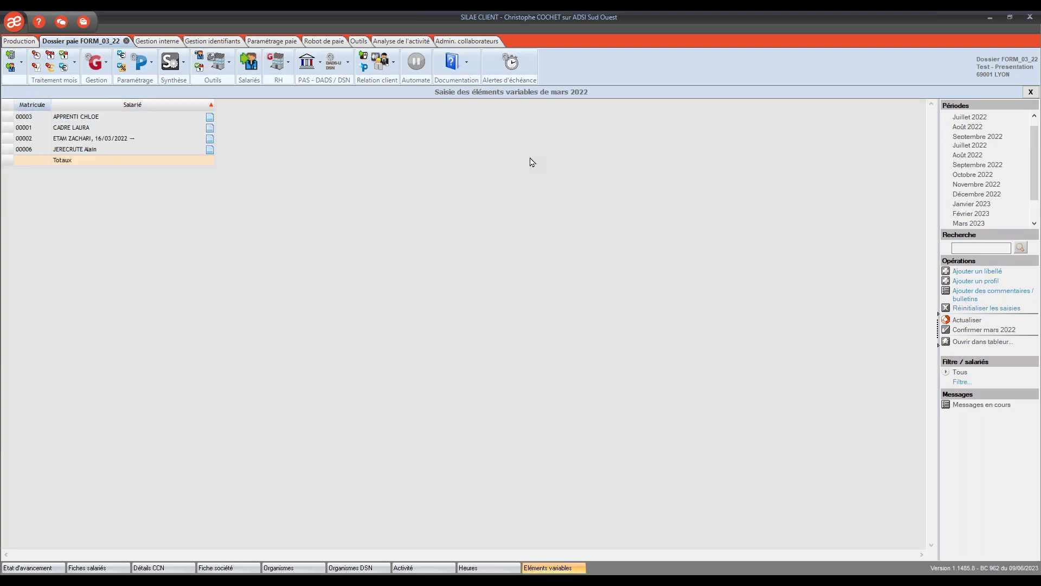
click(105, 57)
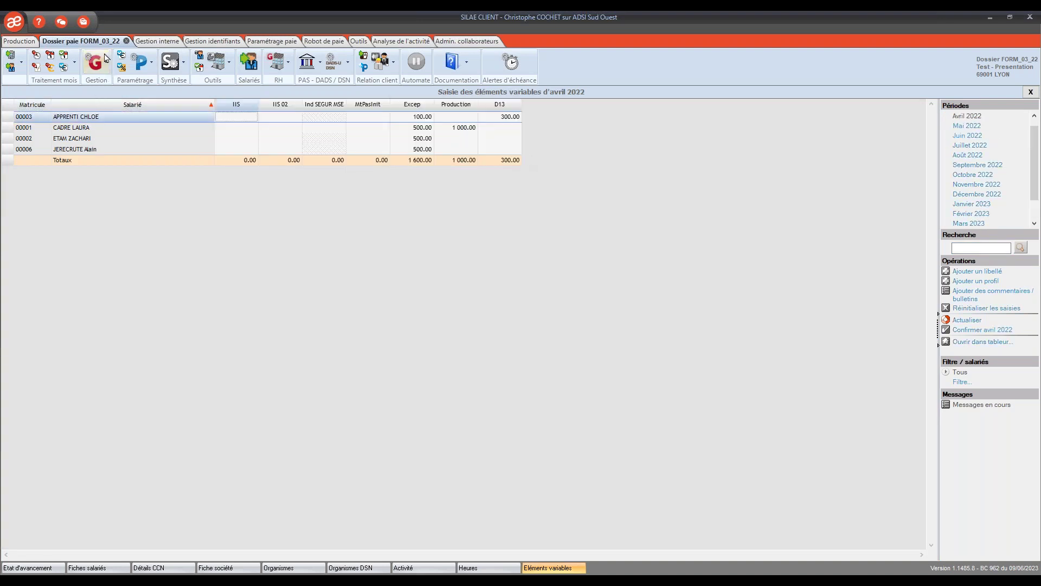
Start a variable data import of type Import SILAE, select TSS_CumTnorm.csv as the file, then cancel and close the import.
click(74, 62)
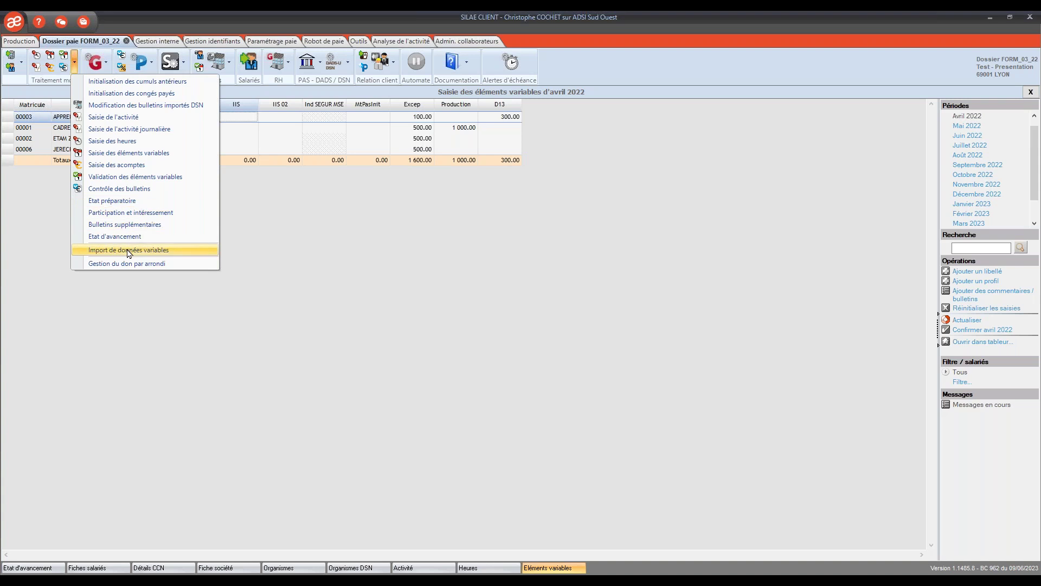
click(129, 250)
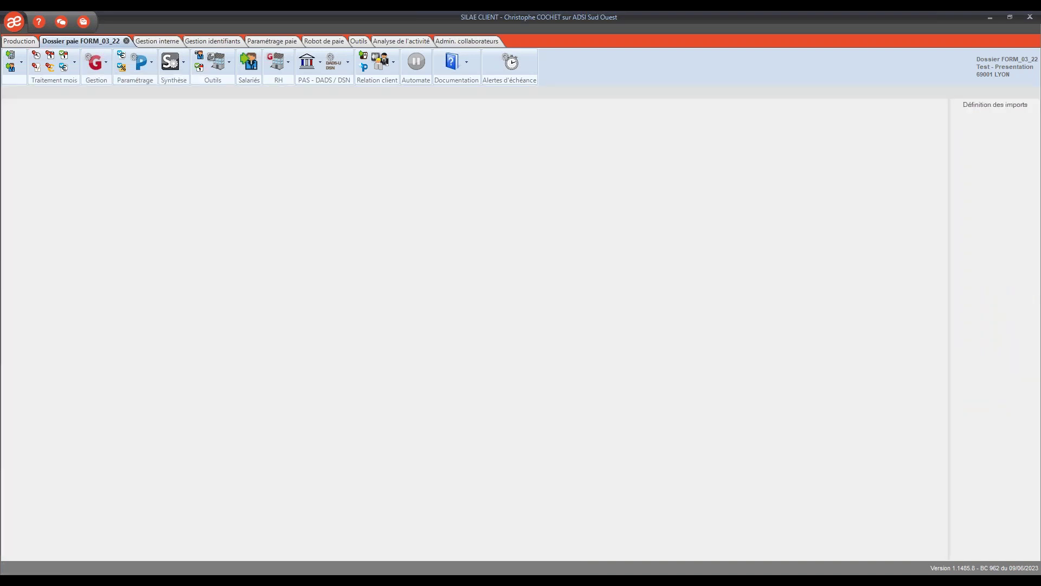
click(402, 255)
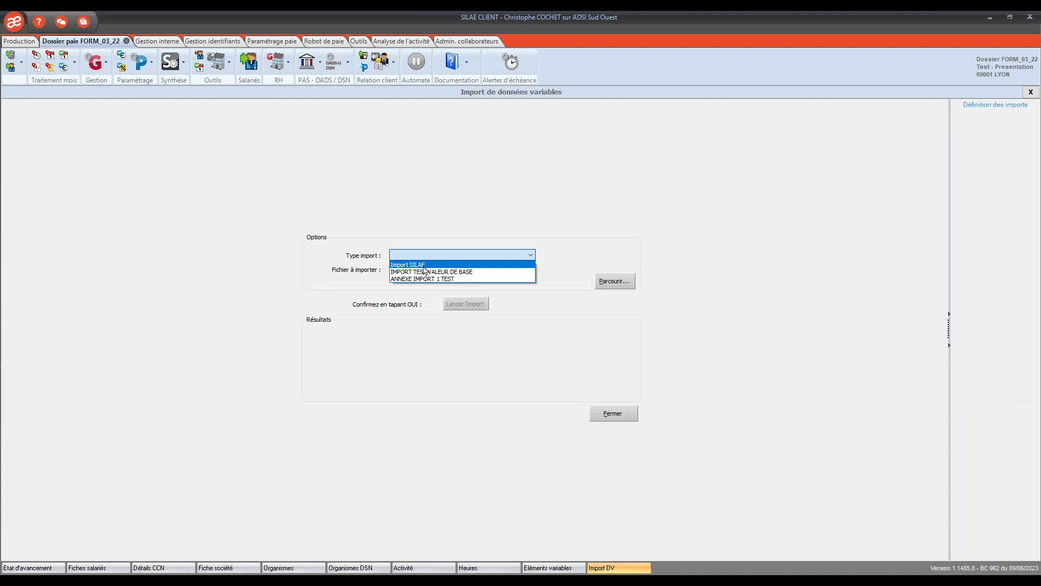
click(425, 266)
click(607, 282)
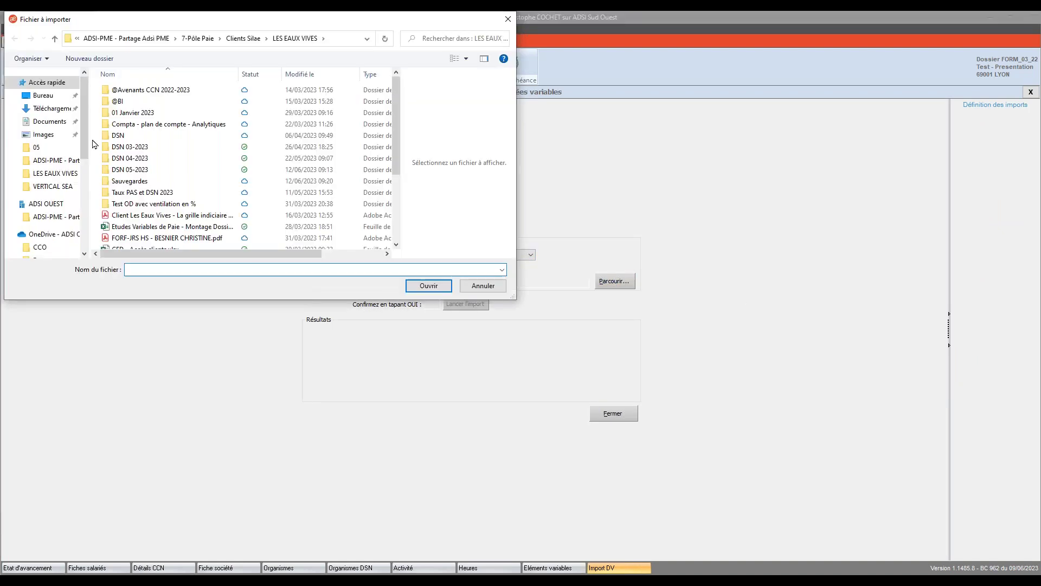
drag(399, 169, 399, 232)
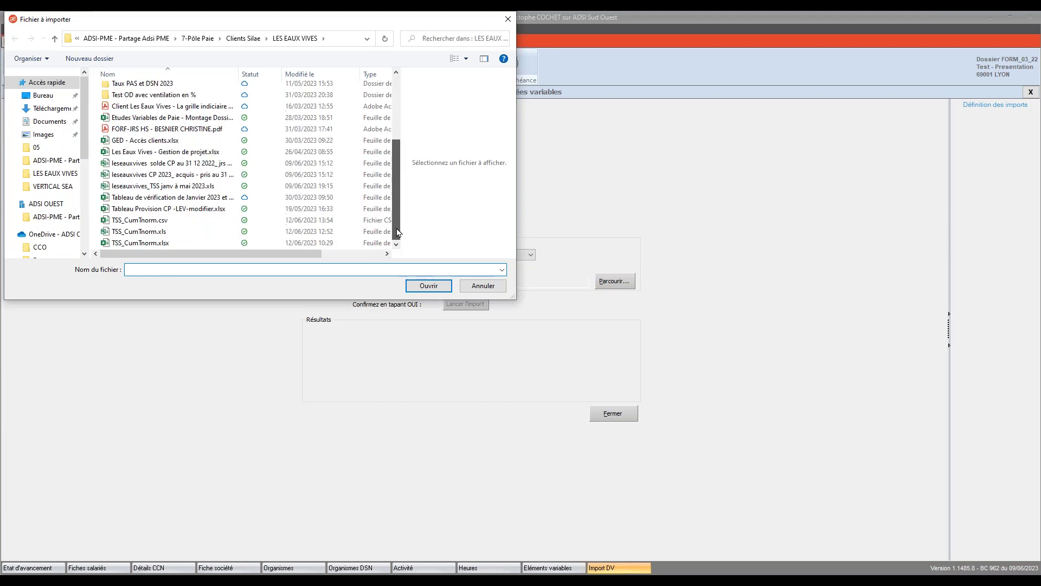
click(142, 222)
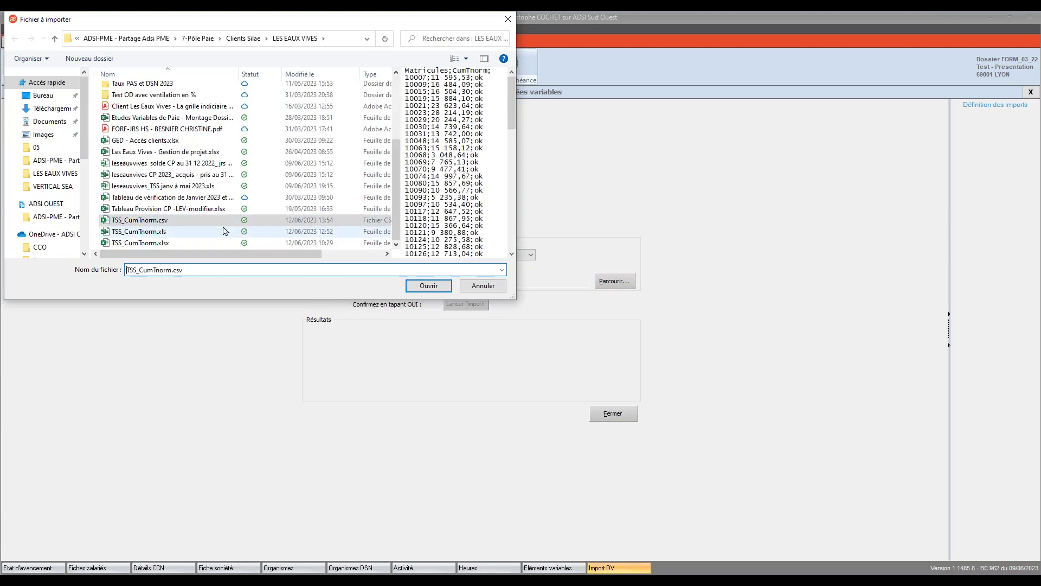
click(483, 285)
click(1030, 92)
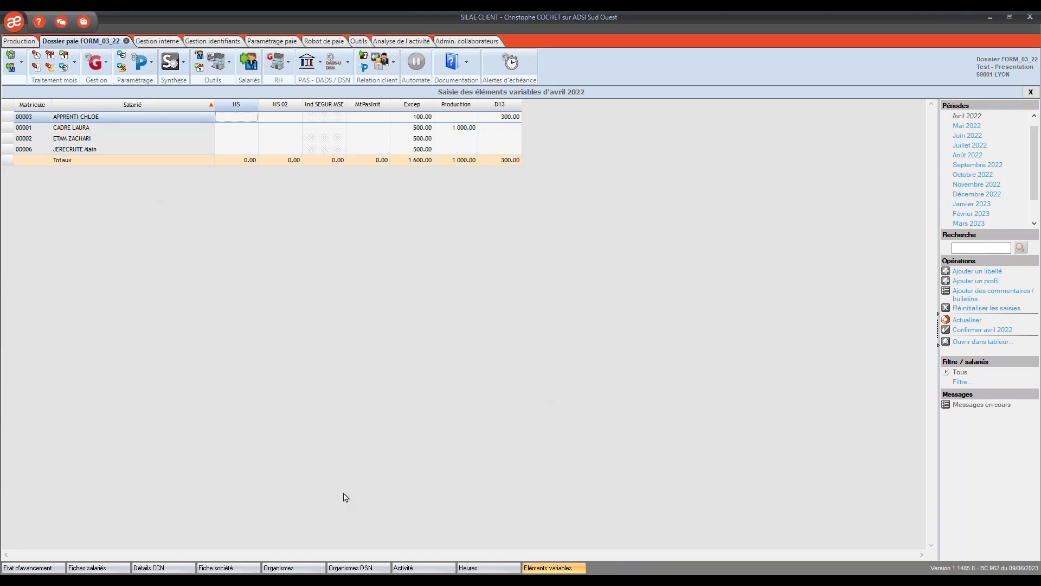
Close the variable elements, hours and activity entry screens to return to the payroll progress overview (Etat d'avancement).
click(1034, 96)
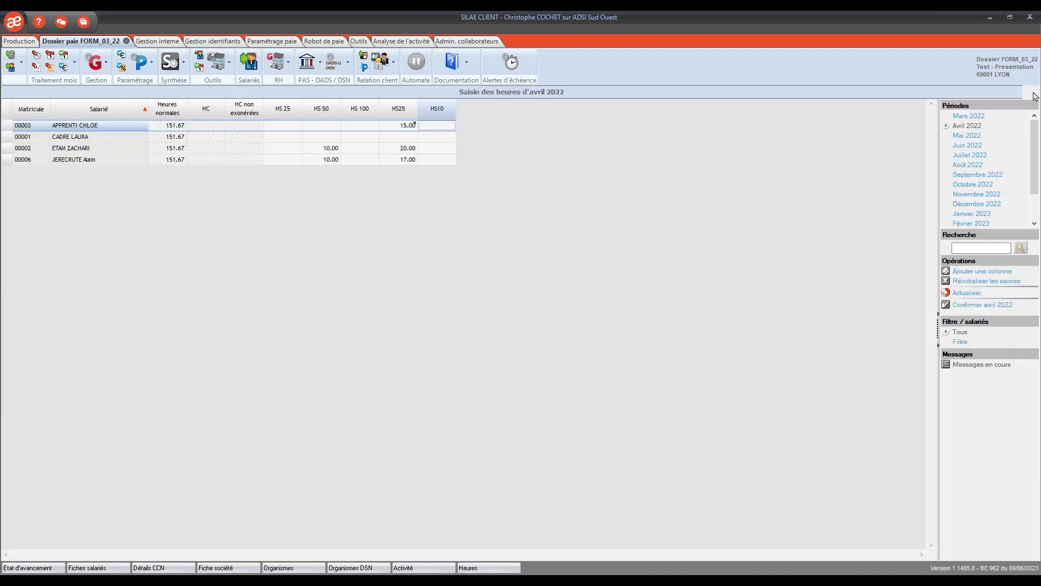
click(1034, 95)
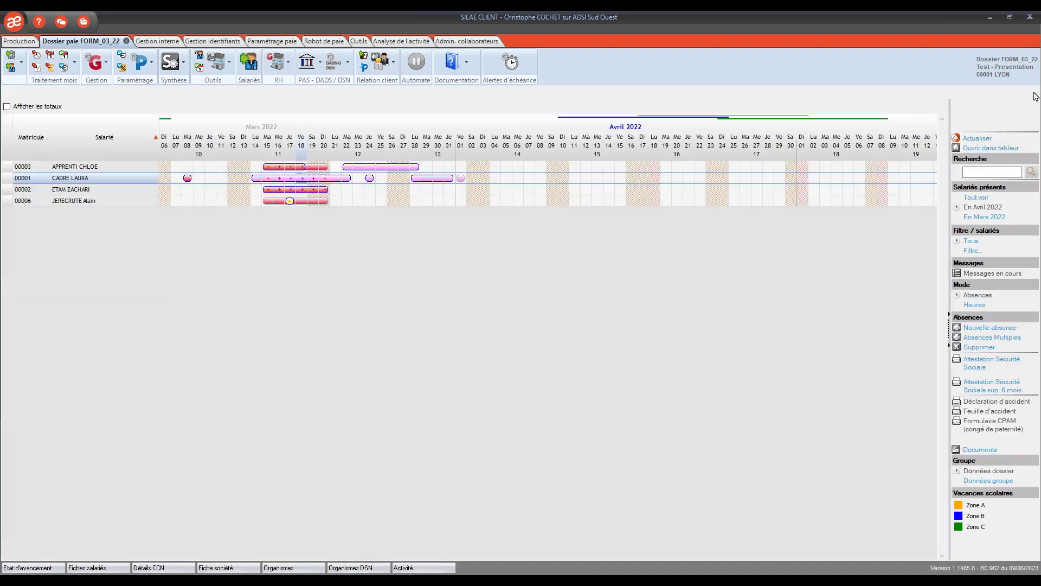
click(1034, 96)
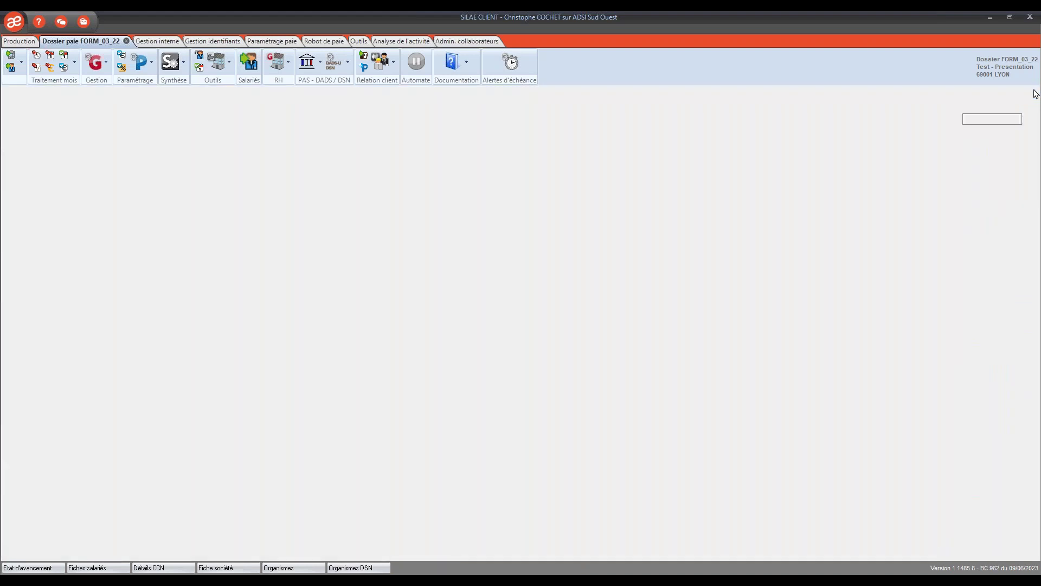
Delete all seven March 2022 payslips, selecting every one and entering OUI as the confirmation.
click(494, 146)
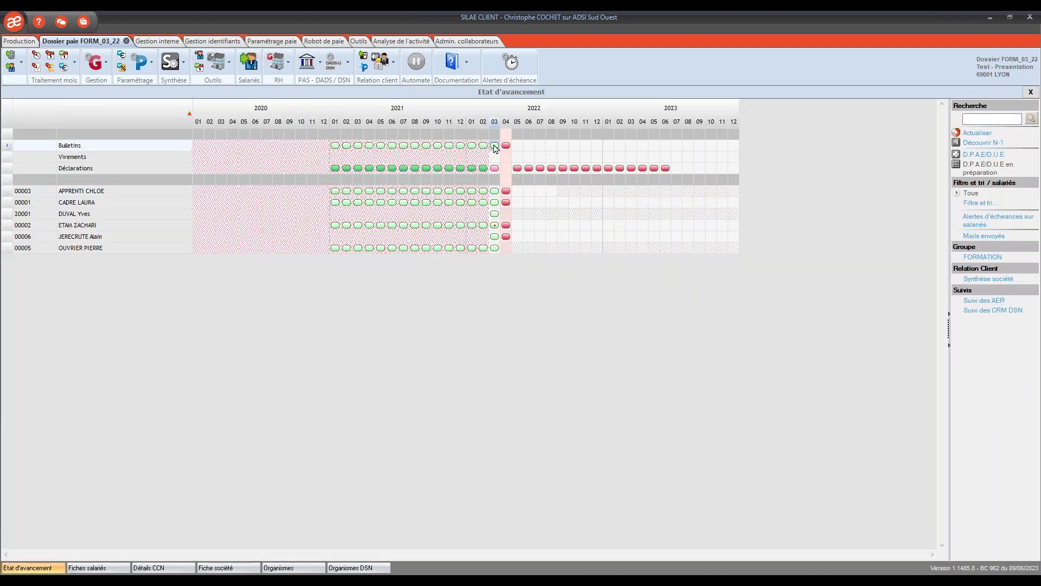
right_click(494, 146)
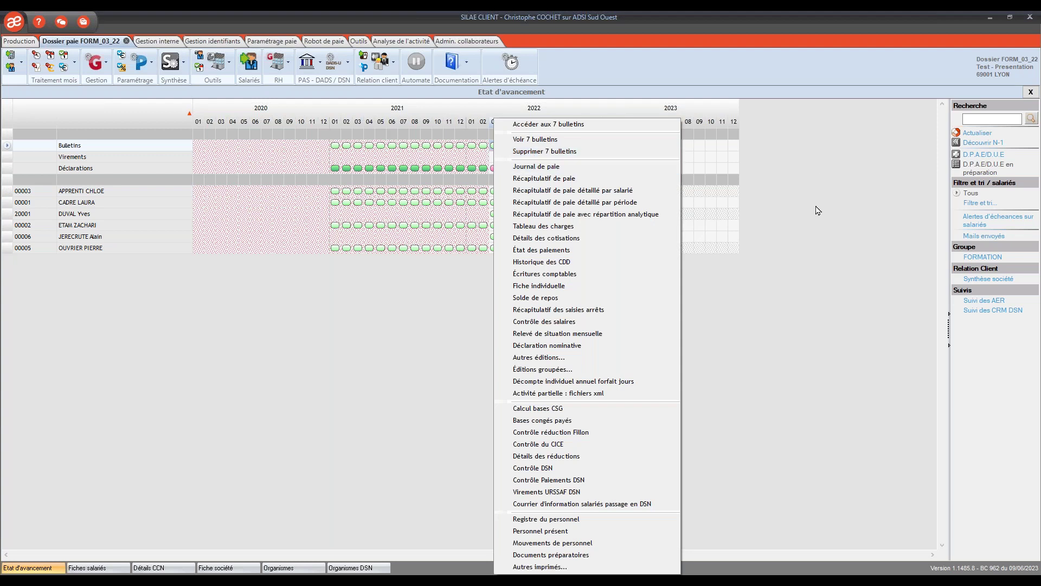
click(544, 152)
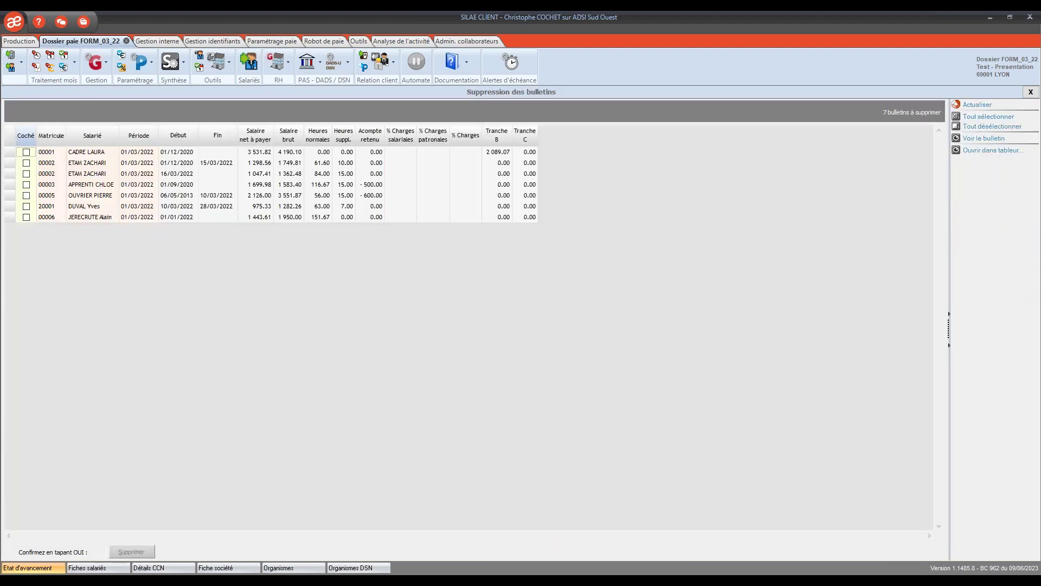
click(988, 116)
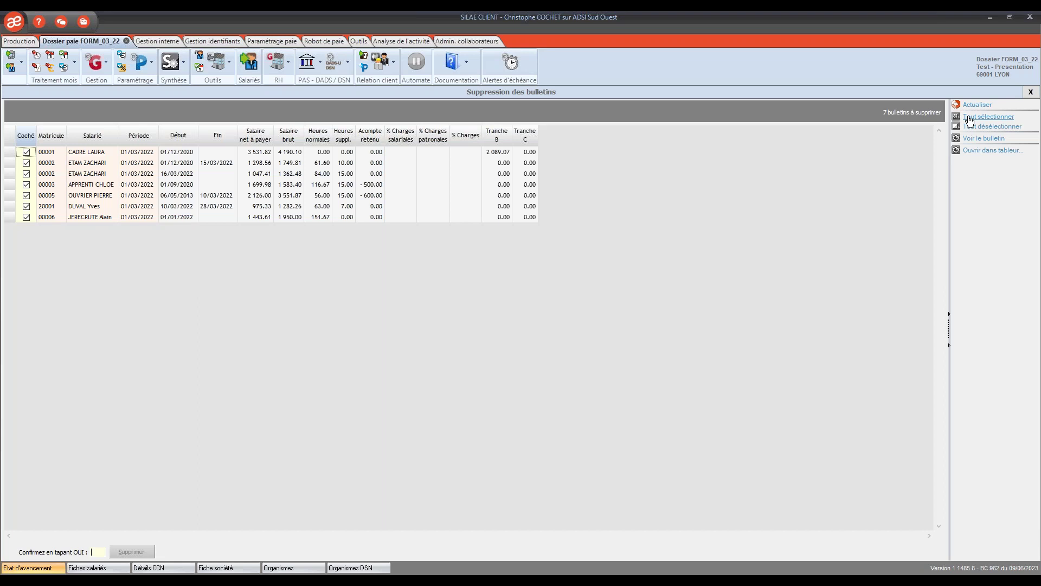
click(95, 553)
text(OUI)
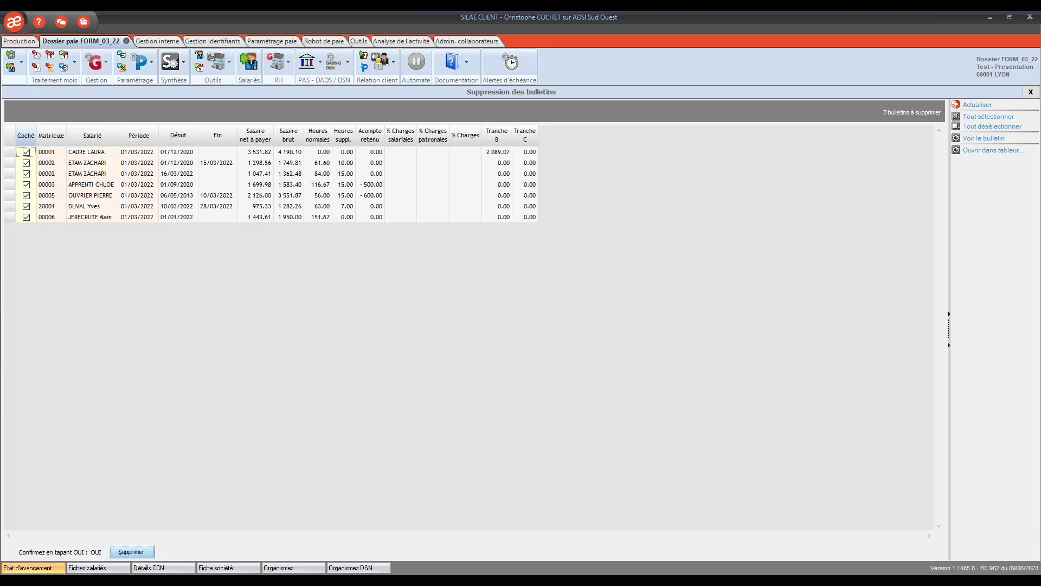
click(130, 553)
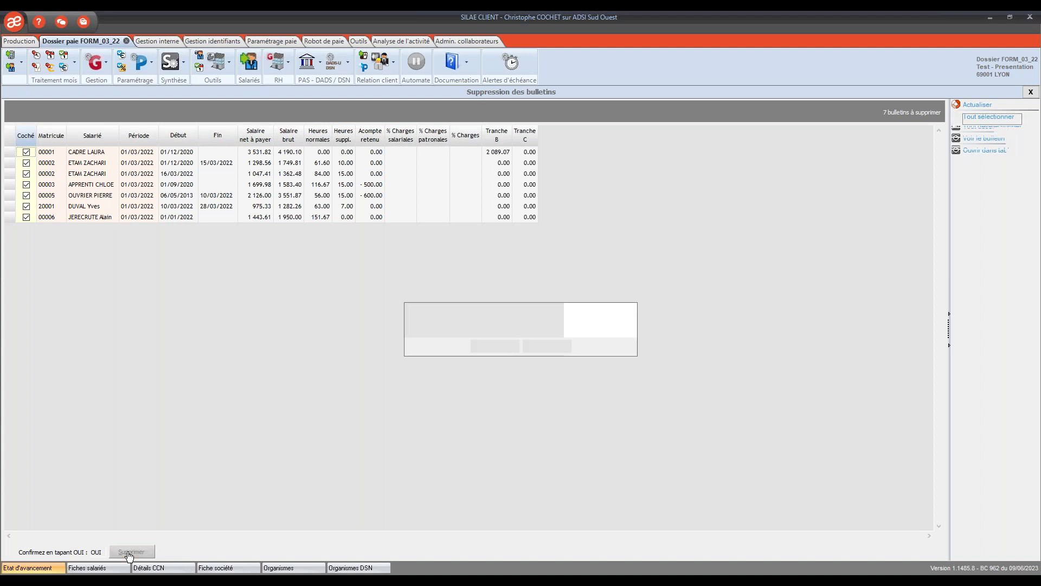
click(502, 347)
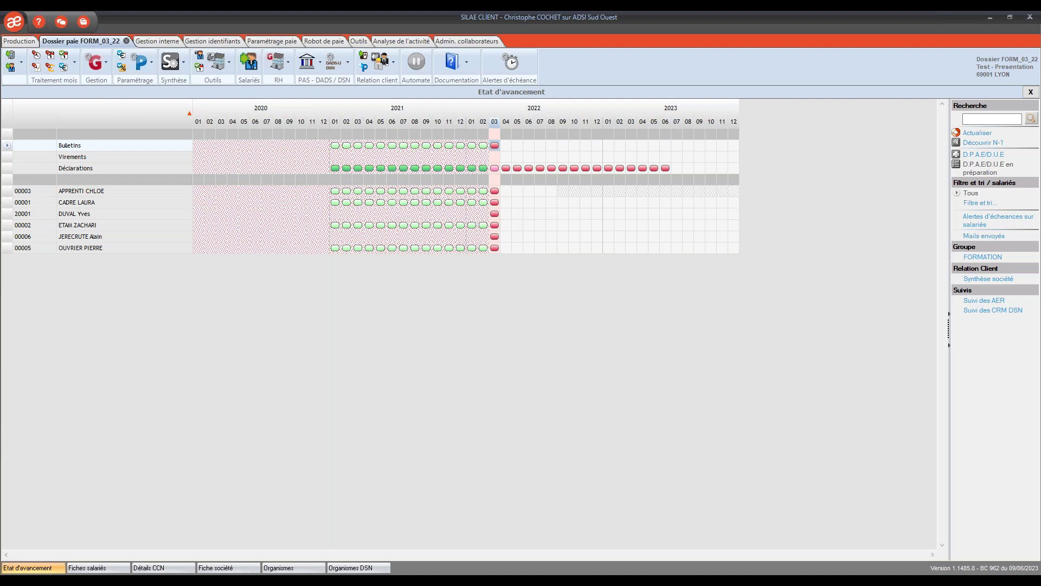
Calculate the seven March 2022 payslips and look through the first two in the payslip entry screen.
right_click(497, 147)
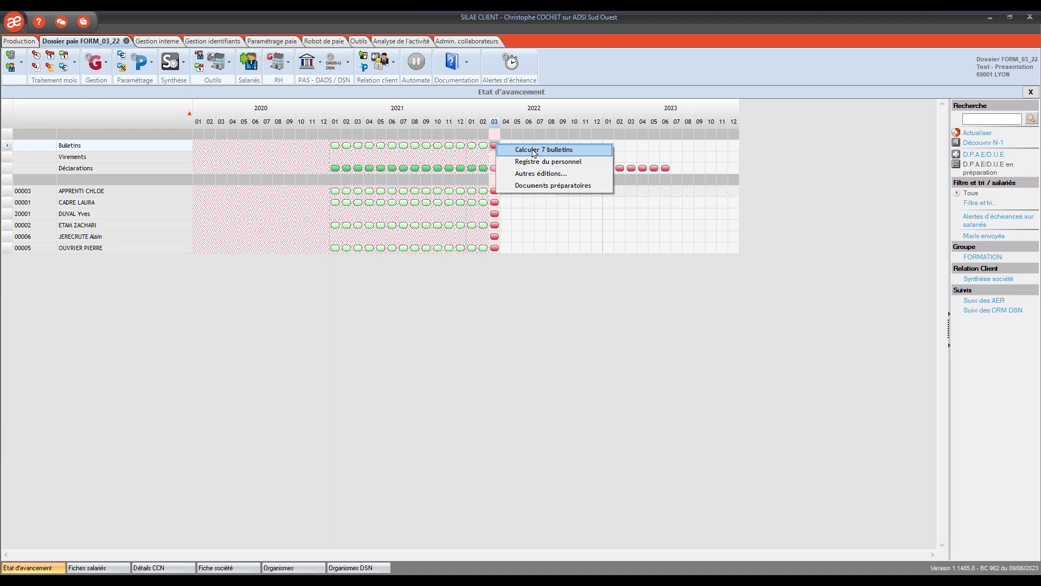
click(536, 152)
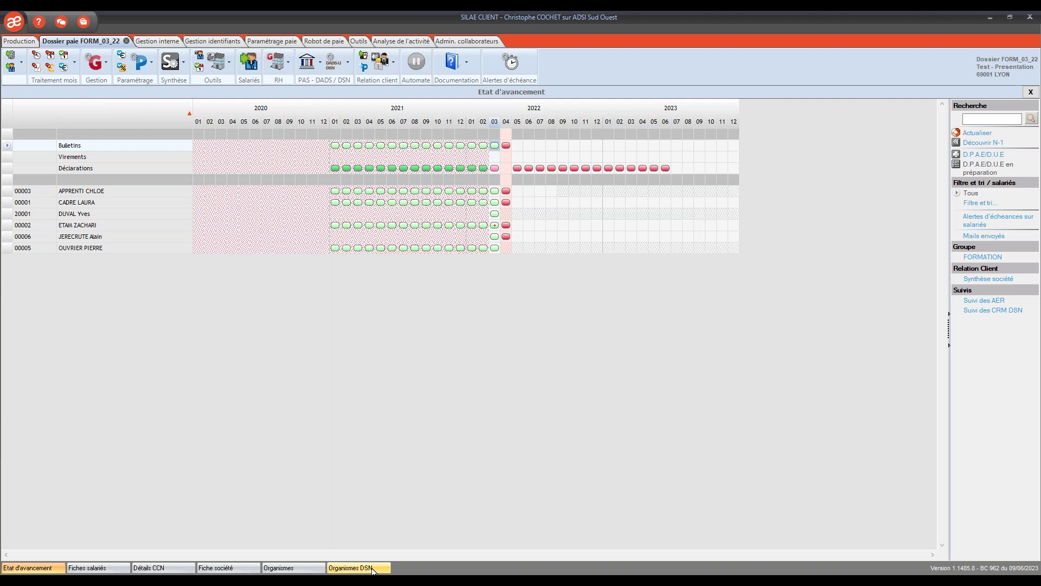
right_click(496, 148)
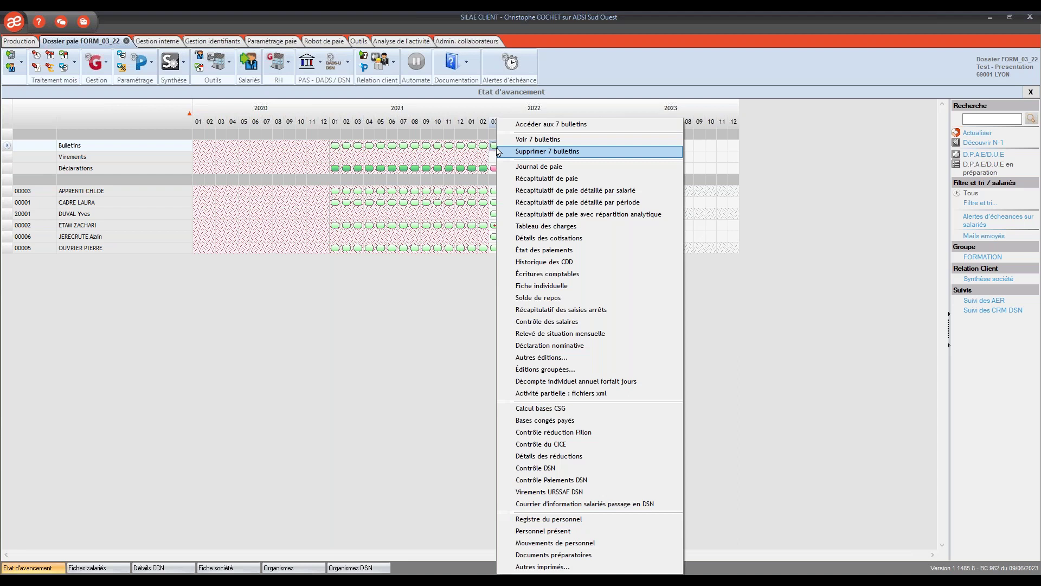
click(547, 125)
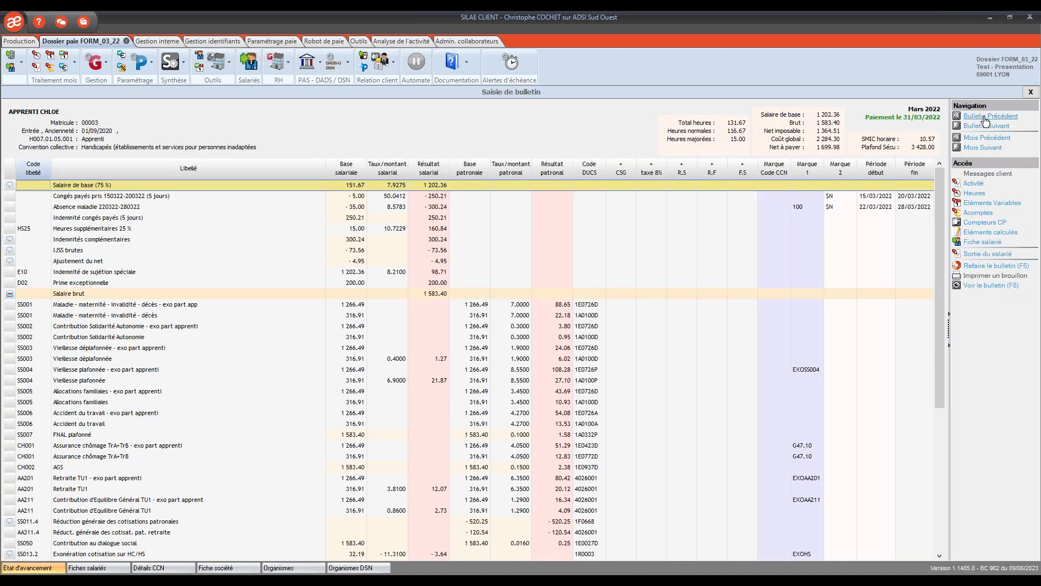
click(985, 127)
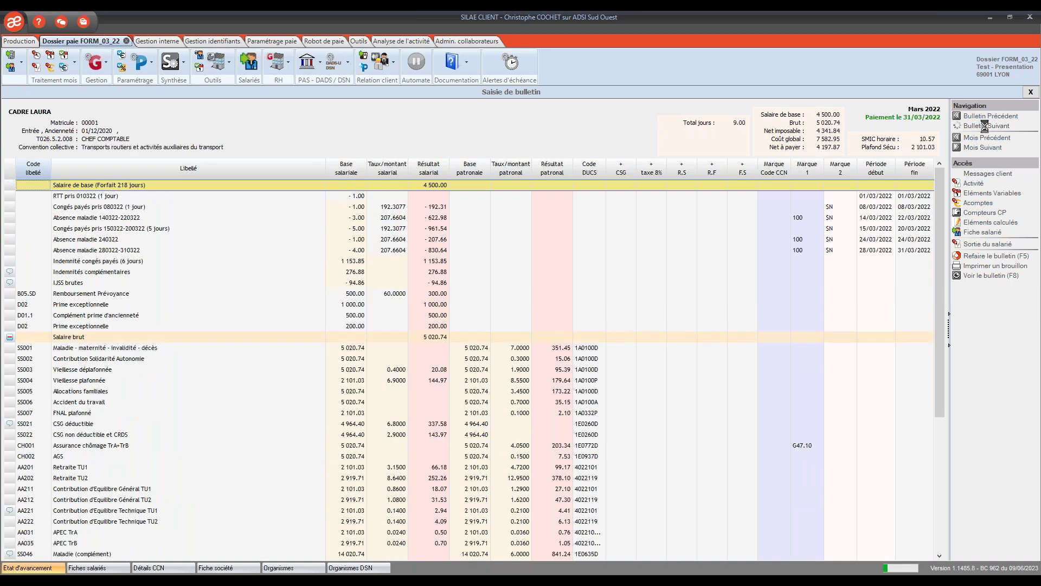
click(1030, 92)
Display the seven March 2022 payslips as a PDF and read through the first employee's payslip pages.
right_click(494, 121)
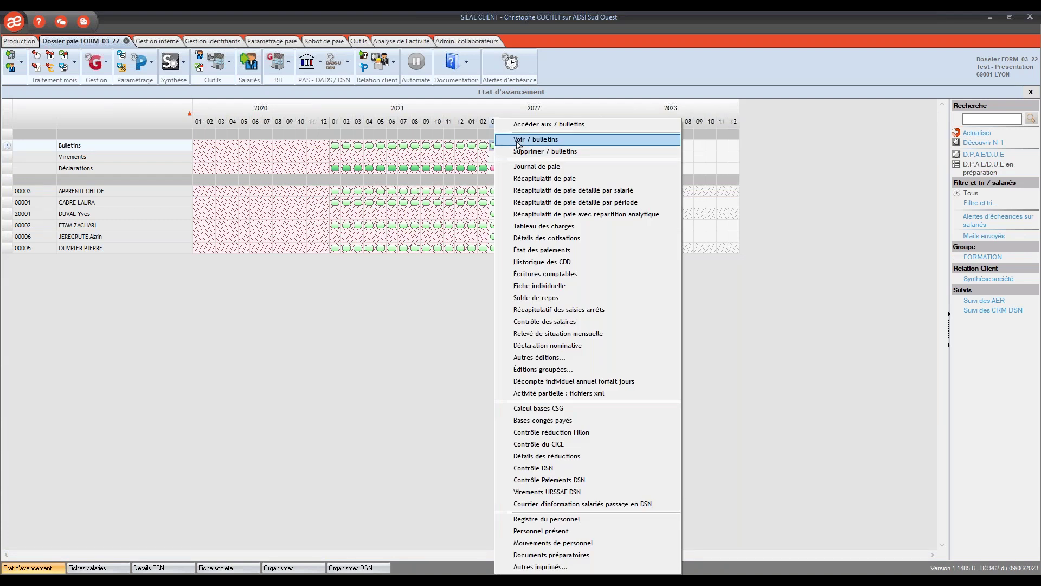
click(518, 142)
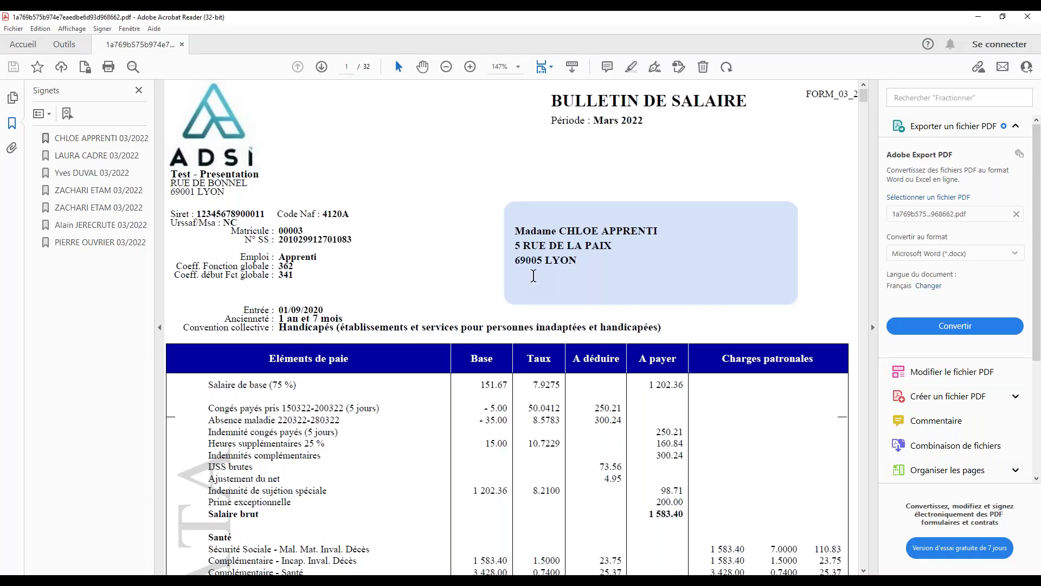
scroll(533, 275, down, 1)
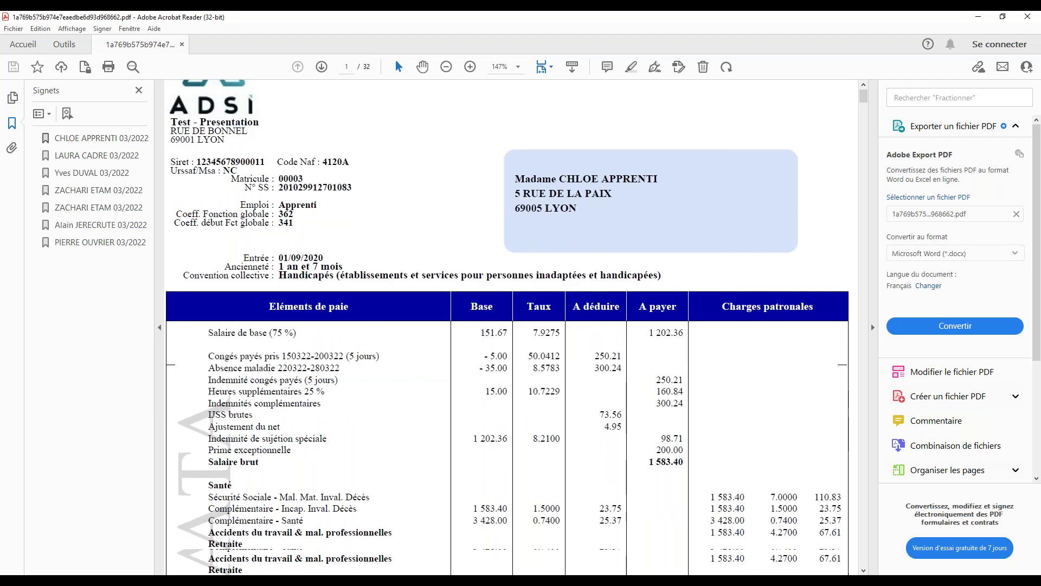
scroll(533, 269, down, 8)
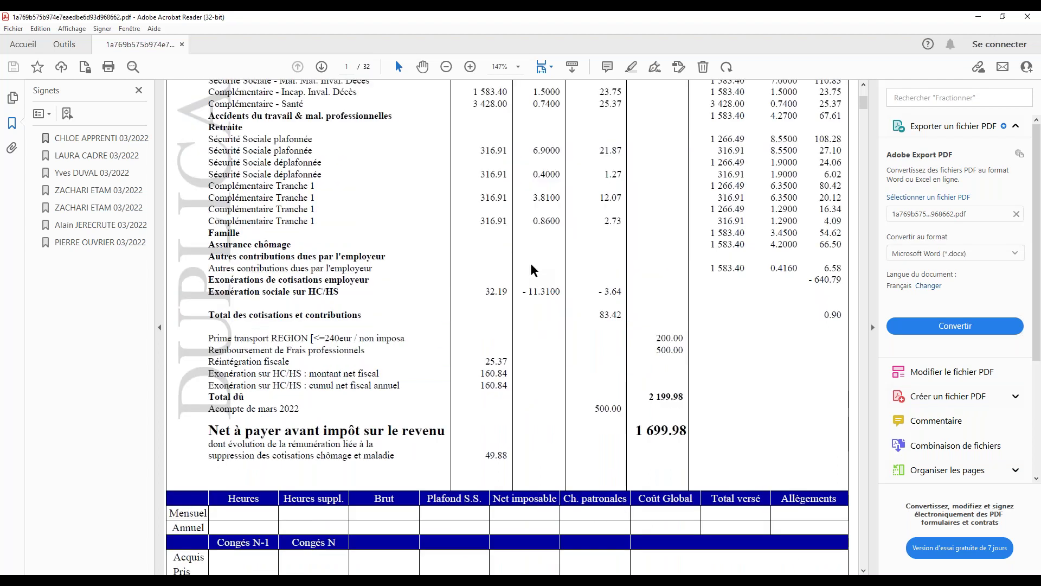
scroll(533, 270, down, 1)
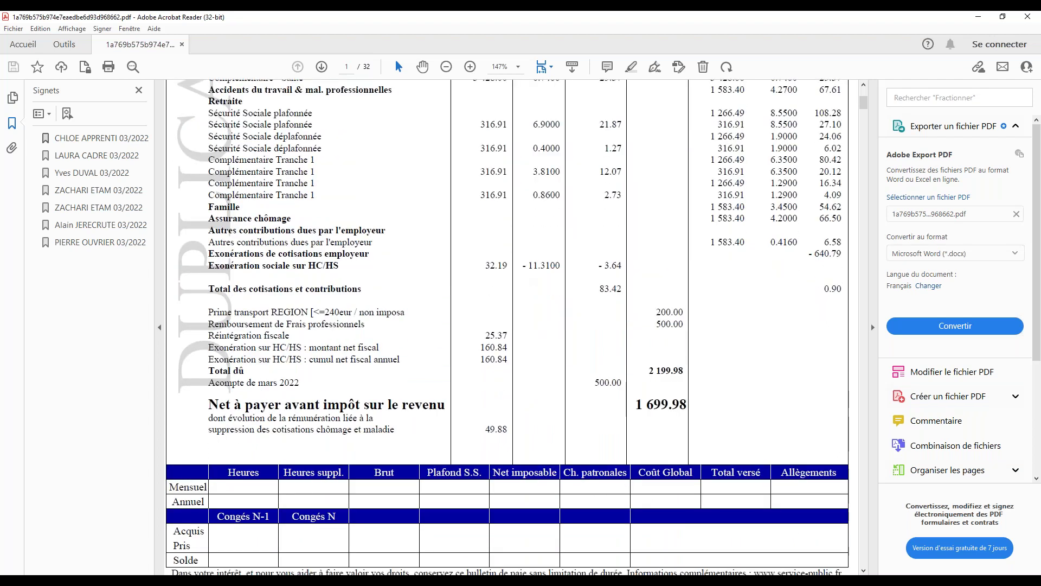
scroll(531, 267, down, 4)
scroll(529, 266, down, 6)
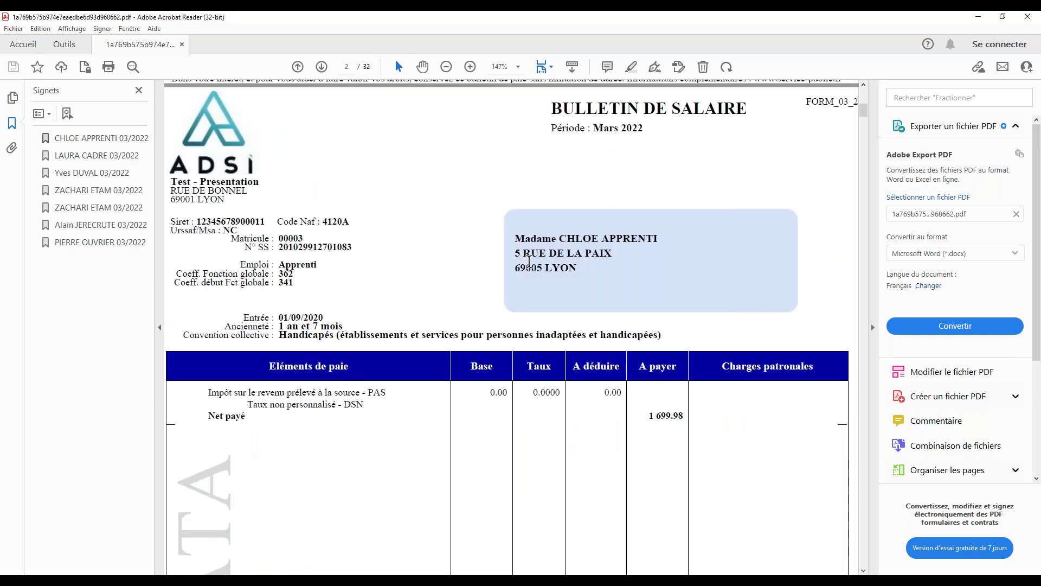
scroll(529, 266, down, 10)
scroll(529, 267, down, 5)
Examine the payslip annex for the calculation details of base salary, sick-leave indemnities, contribution reductions, overtime exemption and fiscal reintegration.
drag(507, 228, 761, 272)
key(ctrl+a)
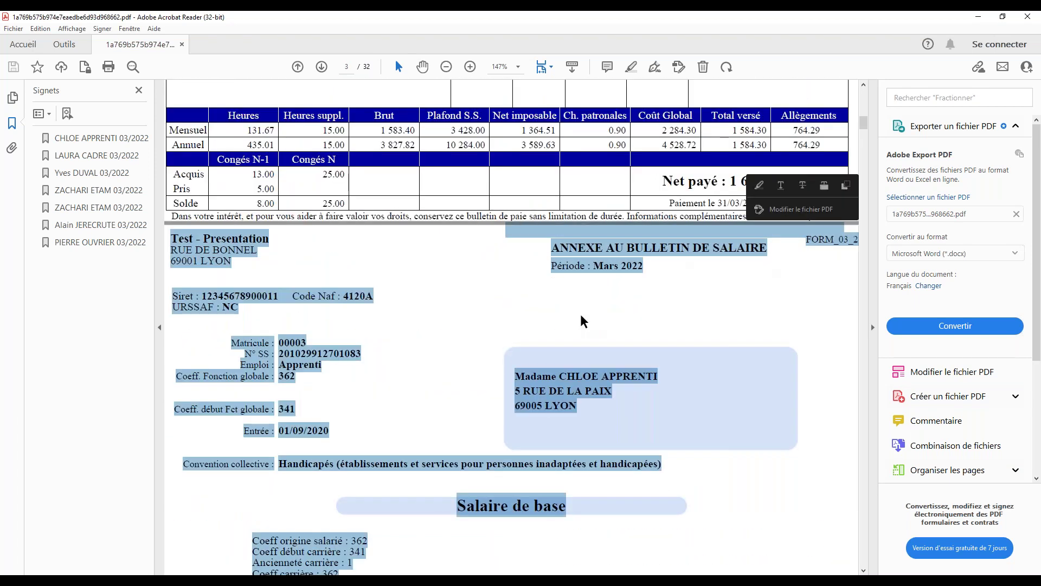
scroll(583, 321, down, 1)
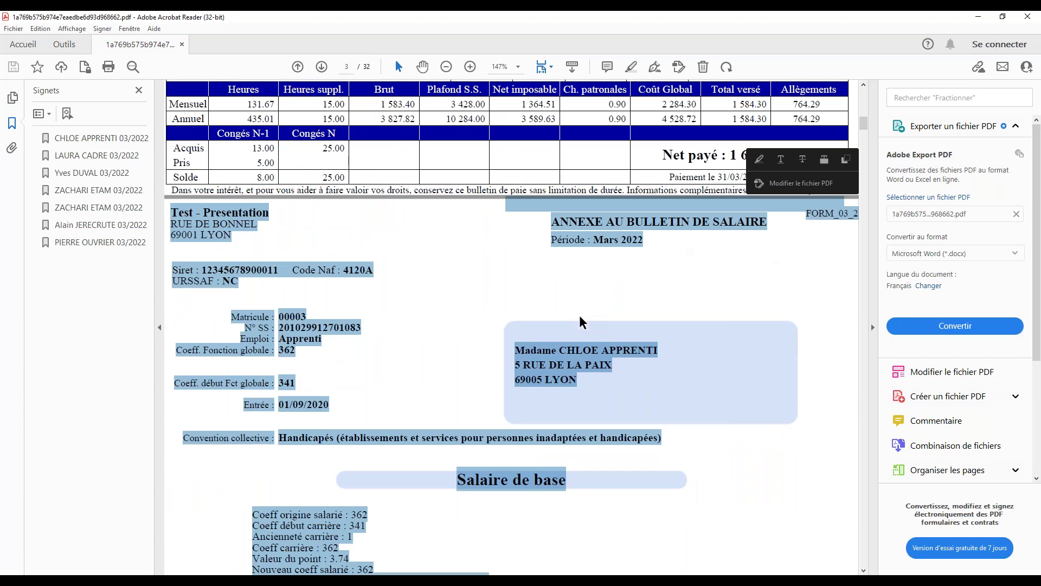
scroll(580, 321, down, 10)
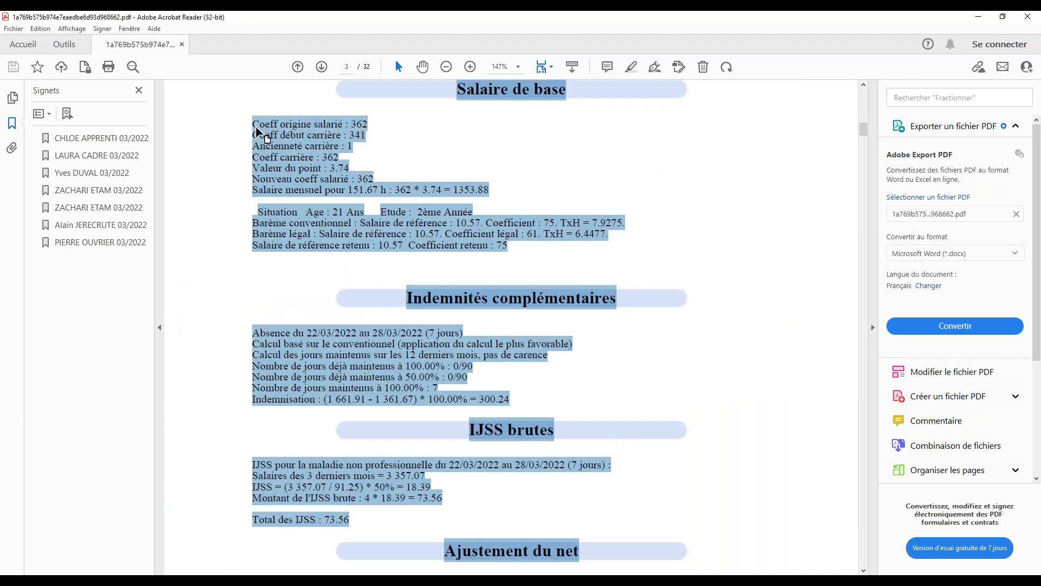
click(258, 132)
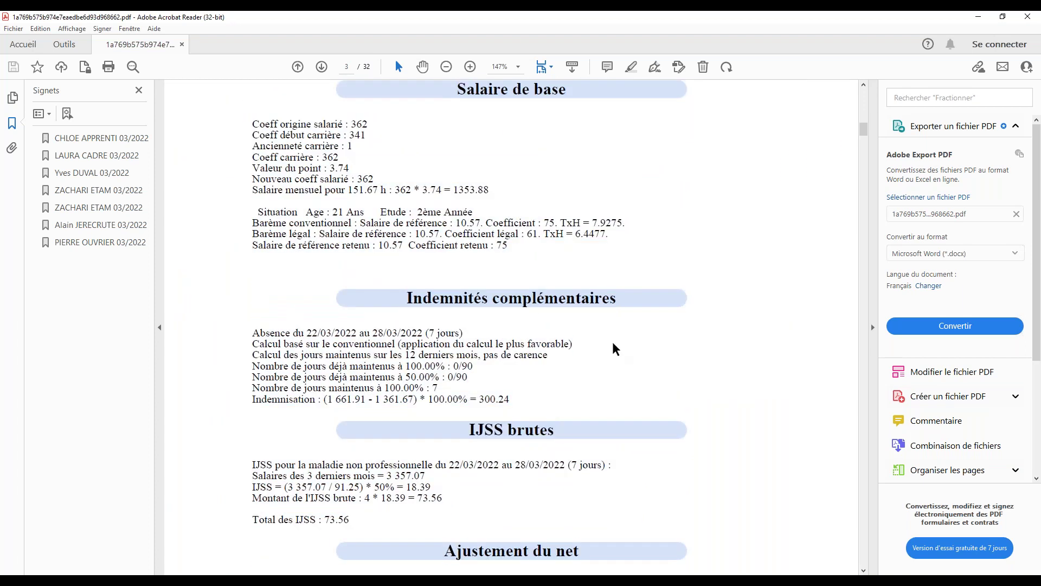
scroll(615, 348, down, 2)
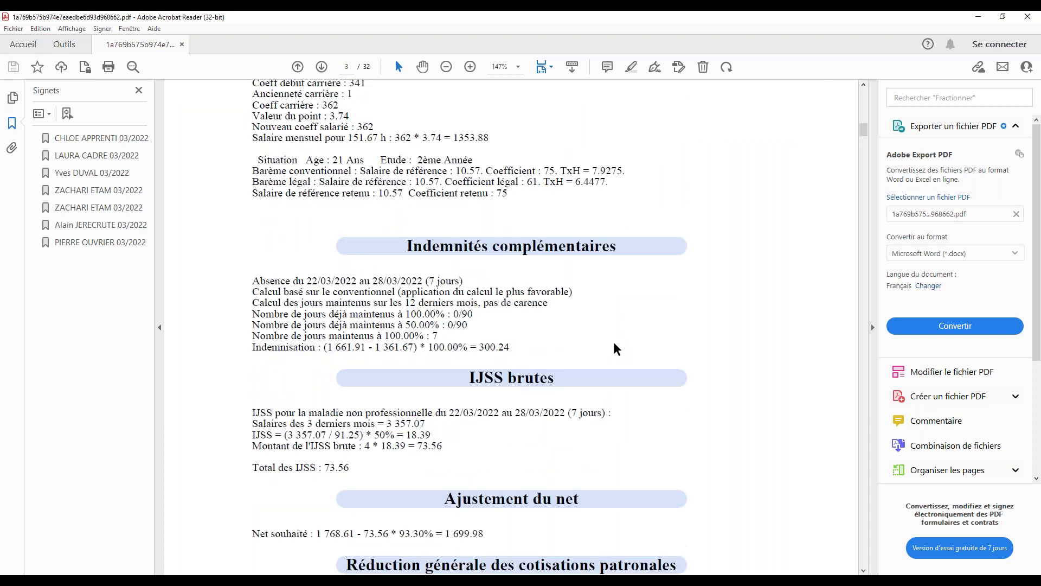
scroll(615, 349, down, 5)
scroll(609, 343, down, 15)
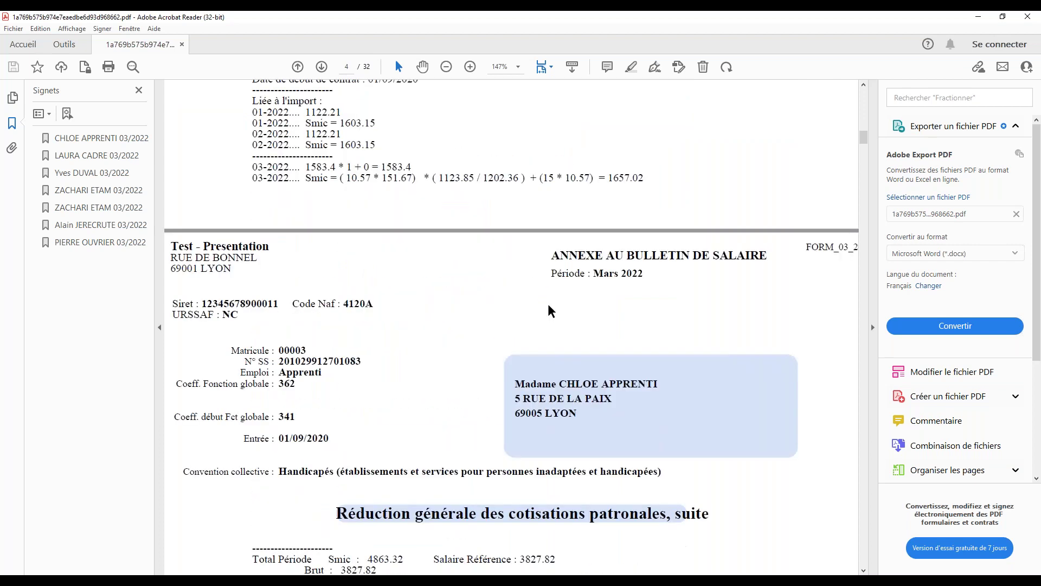
scroll(451, 353, down, 11)
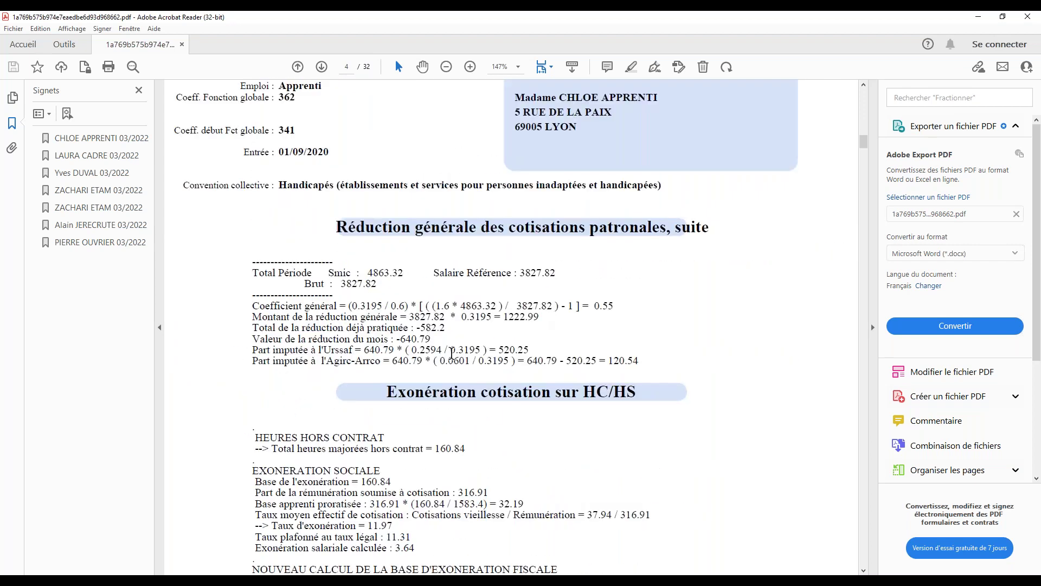
scroll(491, 372, down, 10)
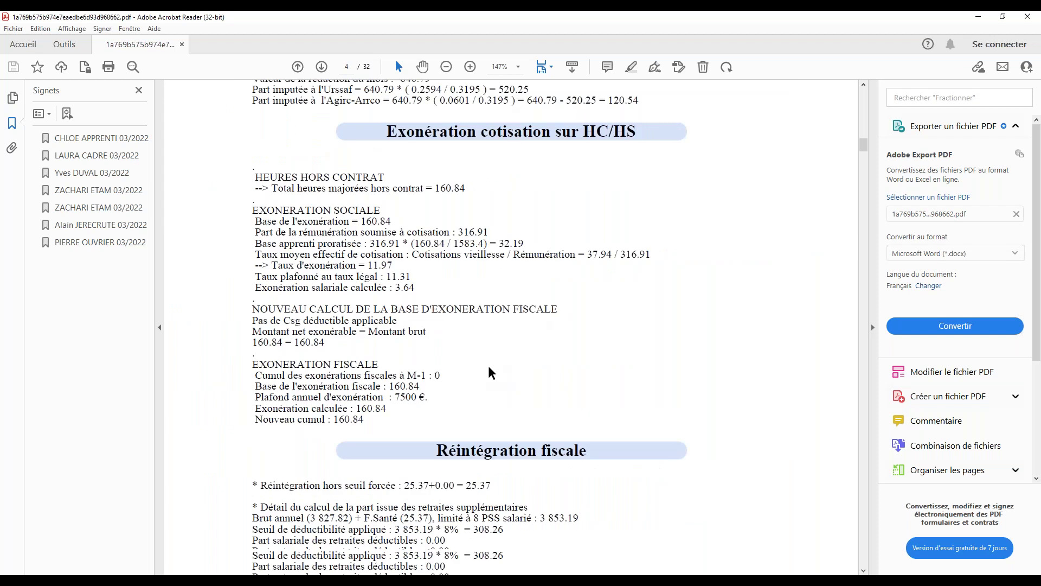
scroll(490, 373, down, 10)
scroll(492, 372, down, 9)
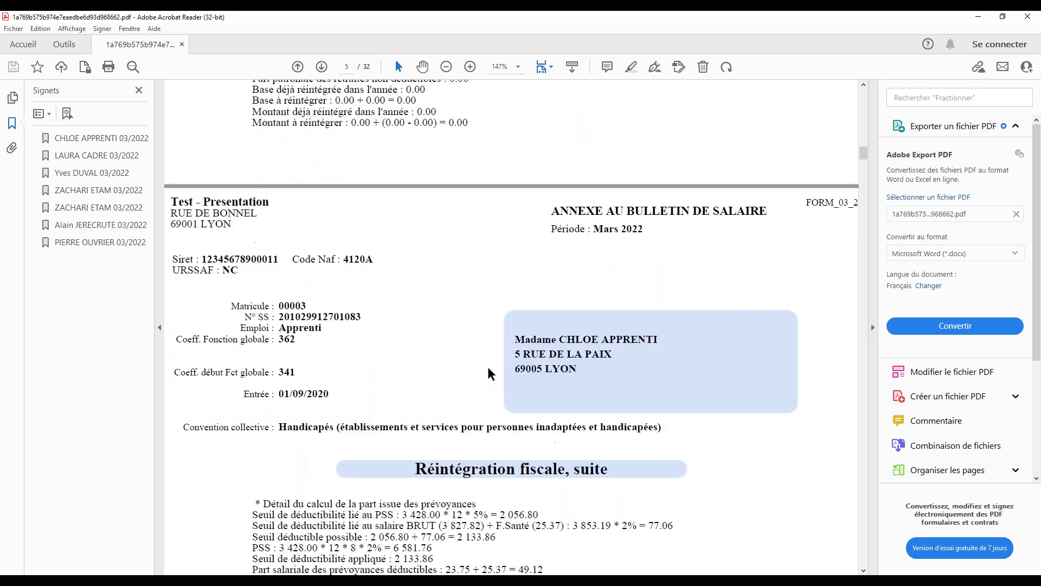
scroll(490, 373, down, 14)
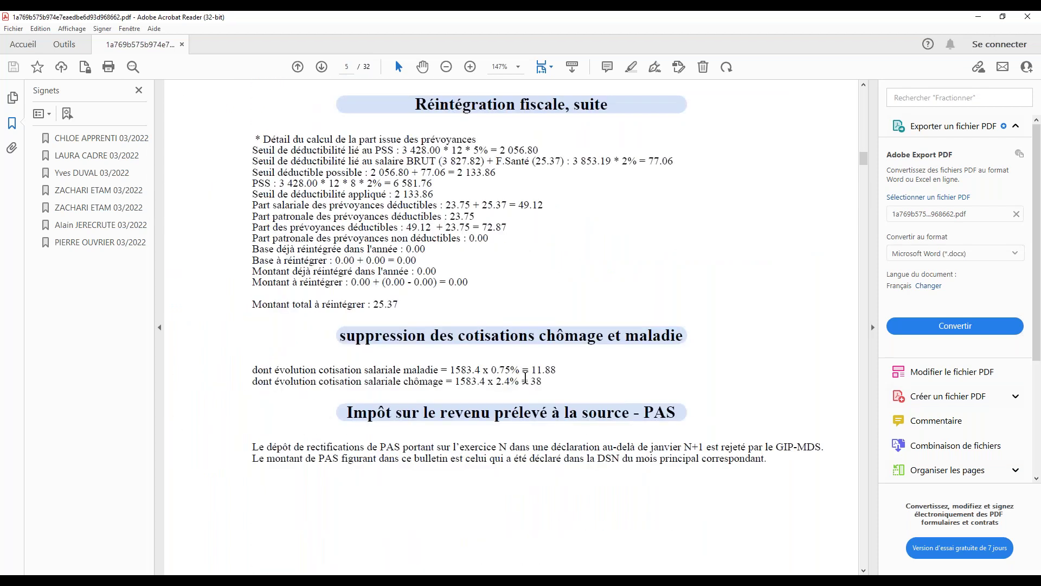
scroll(524, 377, up, 1)
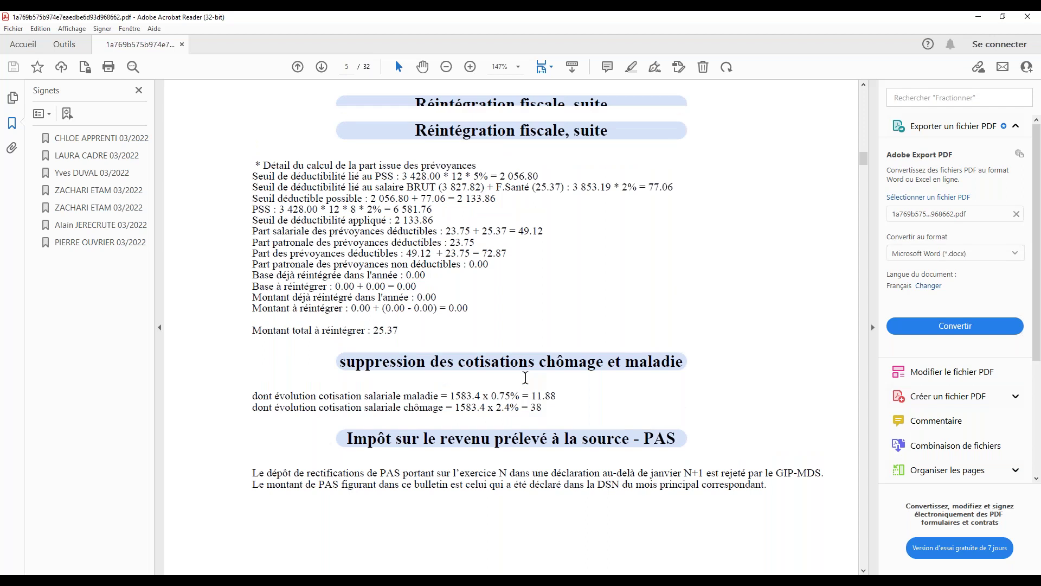
scroll(525, 377, up, 2)
scroll(518, 370, up, 19)
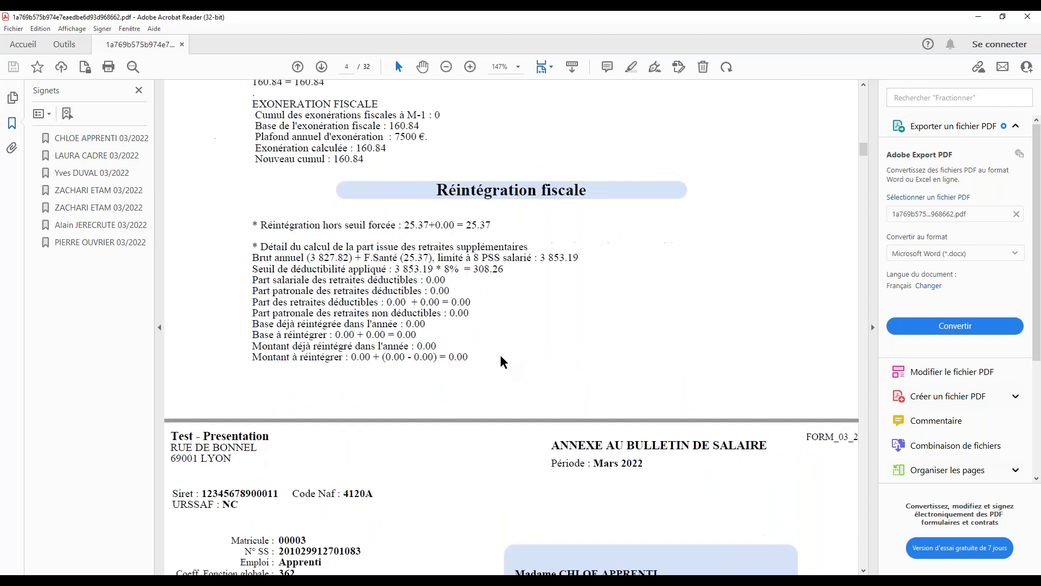
drag(863, 149, 867, 91)
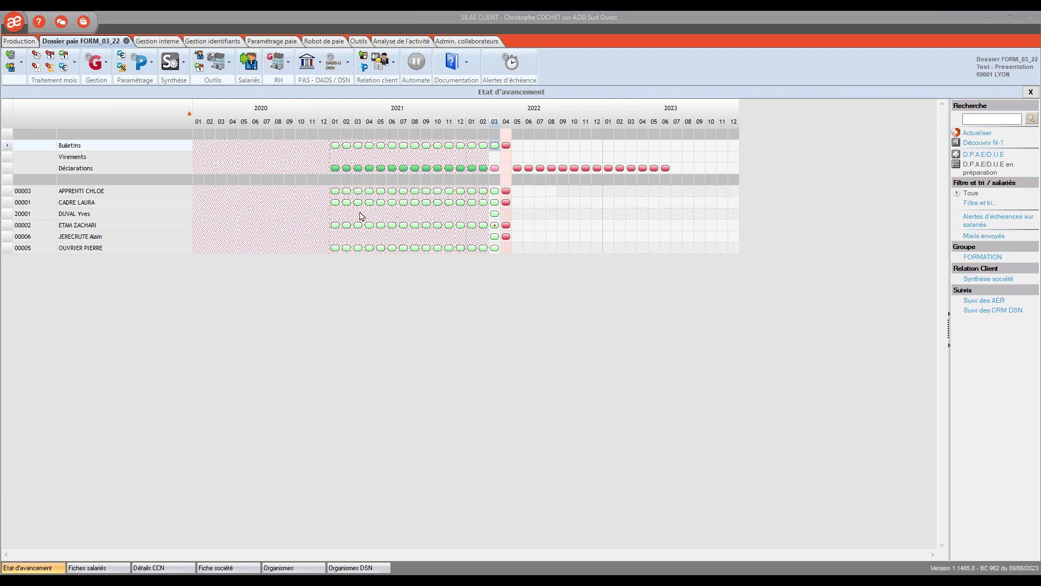
Calculate a post-employment payslip for the third listed employee for April 2022 and open it in the payslip entry screen.
click(381, 158)
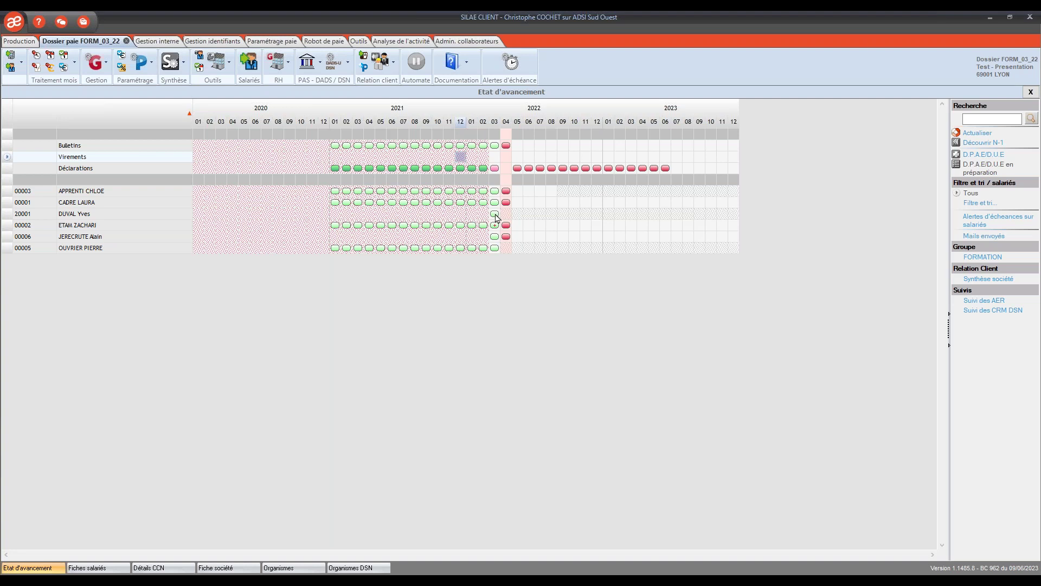
click(506, 216)
right_click(505, 217)
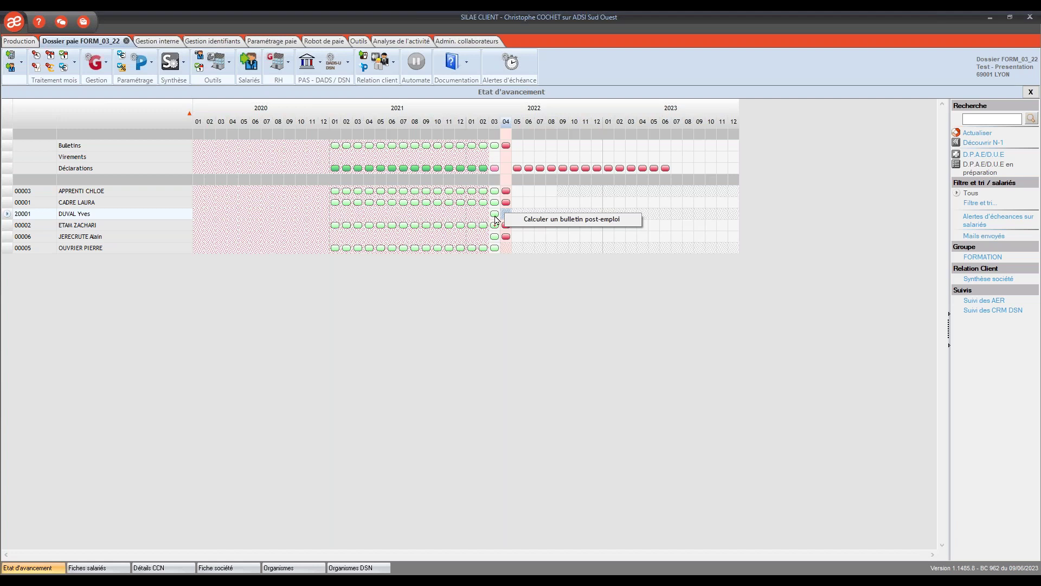
click(561, 220)
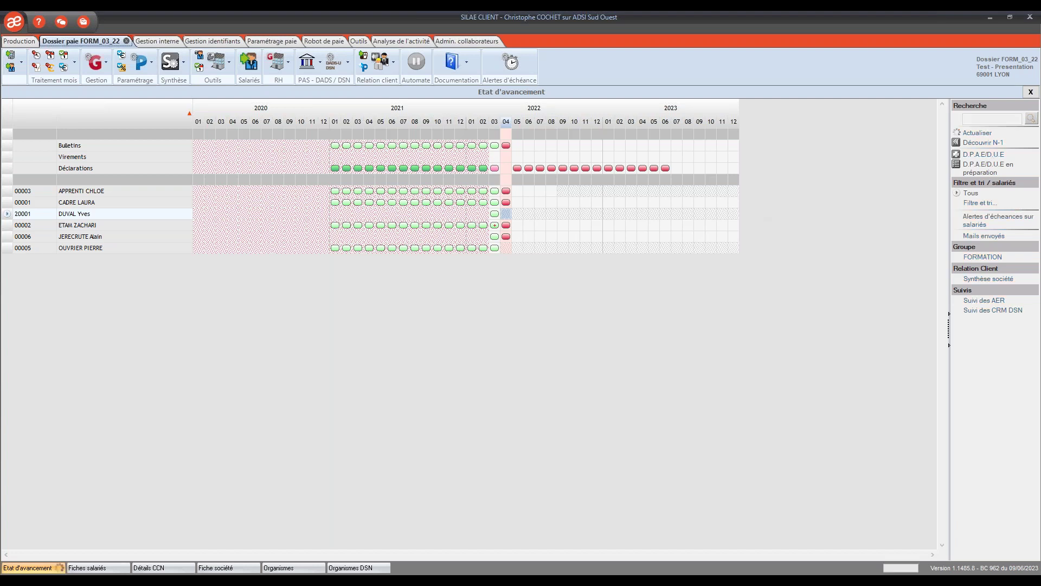
double_click(507, 214)
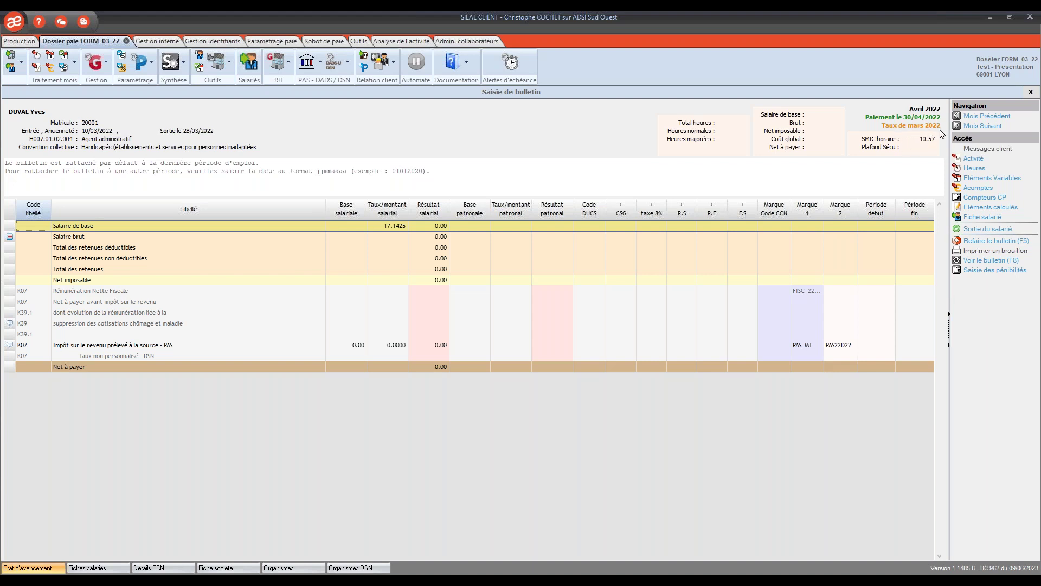
Open the fourth listed employee's March 2022 payslips and compare the ASSISTANT payslip with the Agent de bureau payslip.
click(1031, 92)
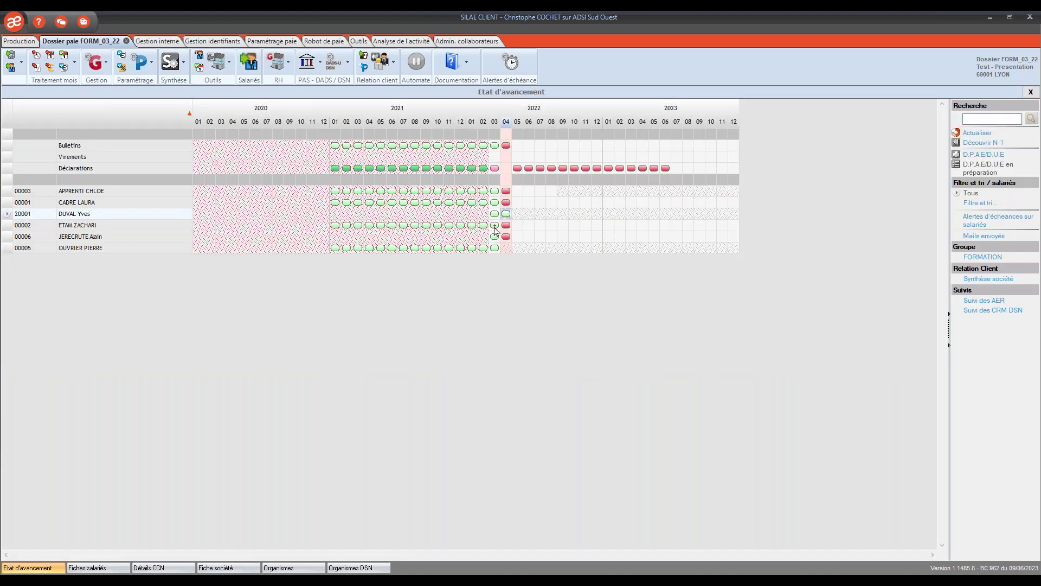
double_click(495, 225)
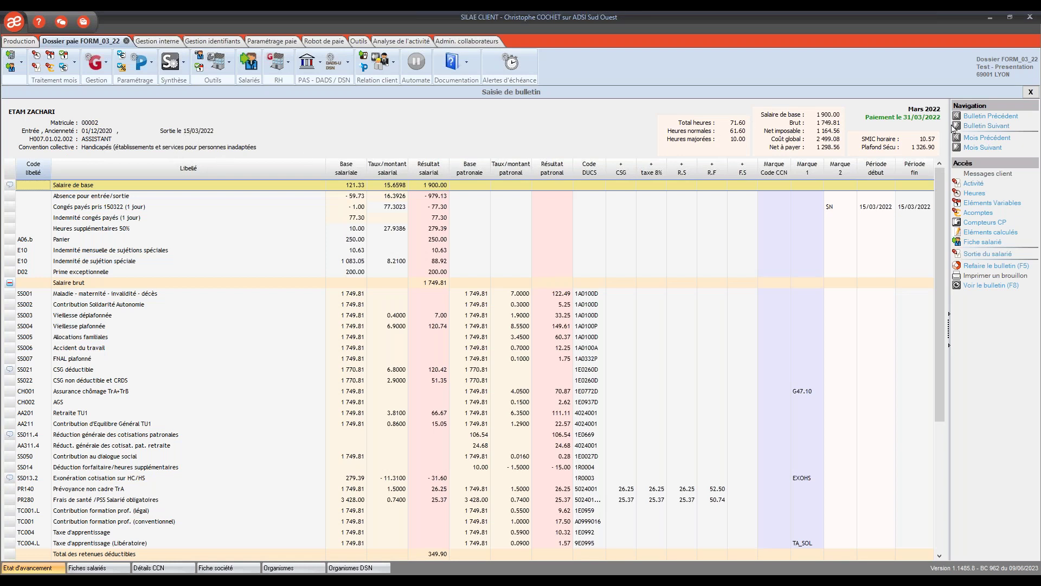
click(993, 126)
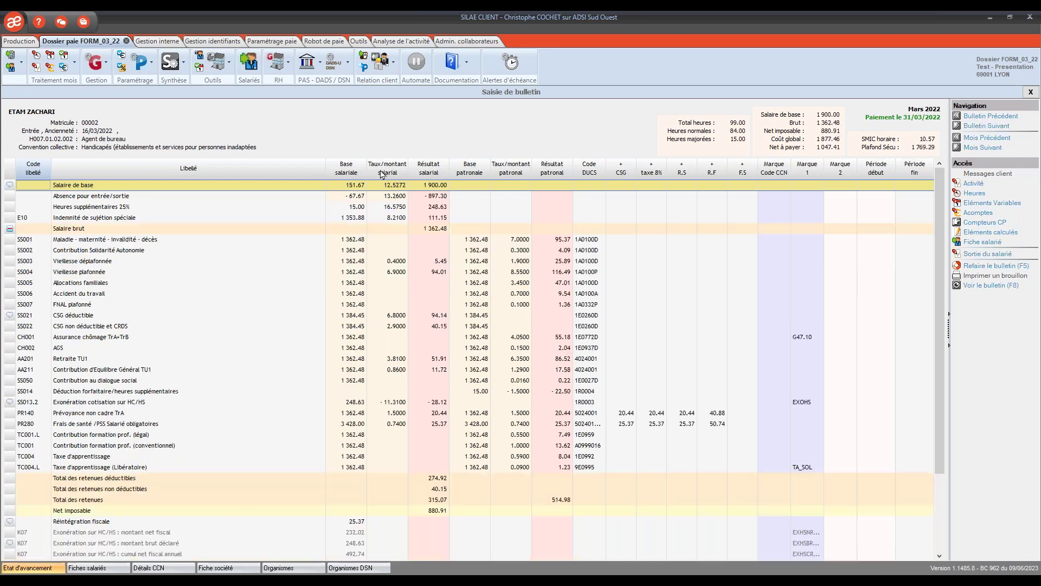
click(983, 118)
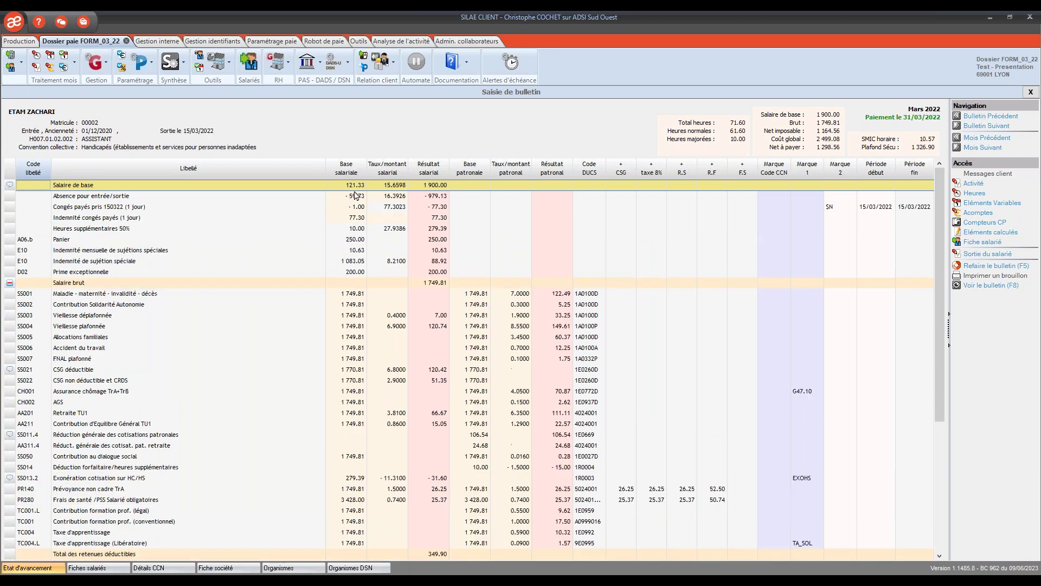
click(986, 125)
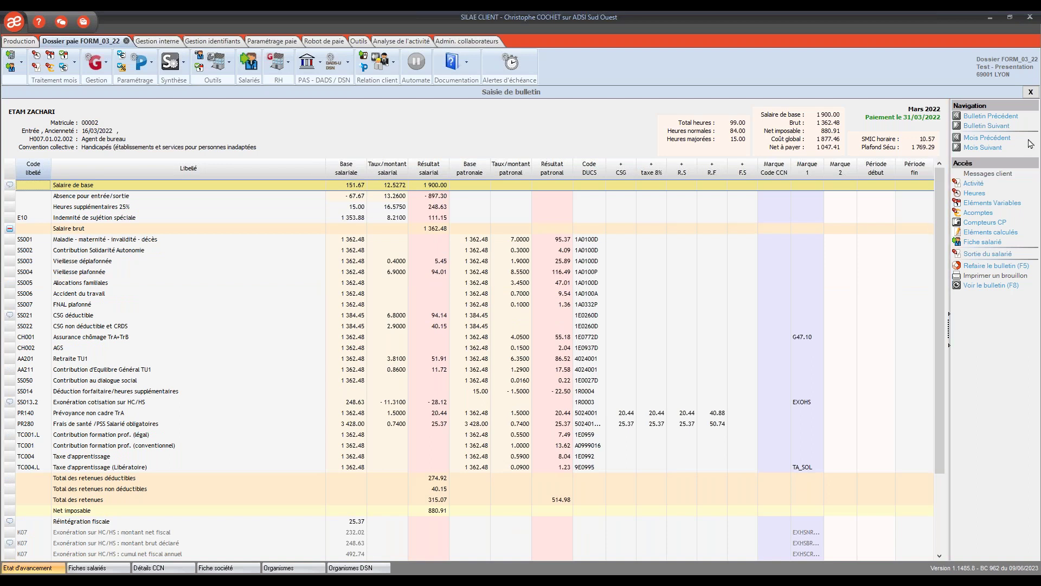
Examine the calculated elements of the Agent de bureau payslip, including the ceilings and acquired leave days, and return to the progress overview.
click(992, 233)
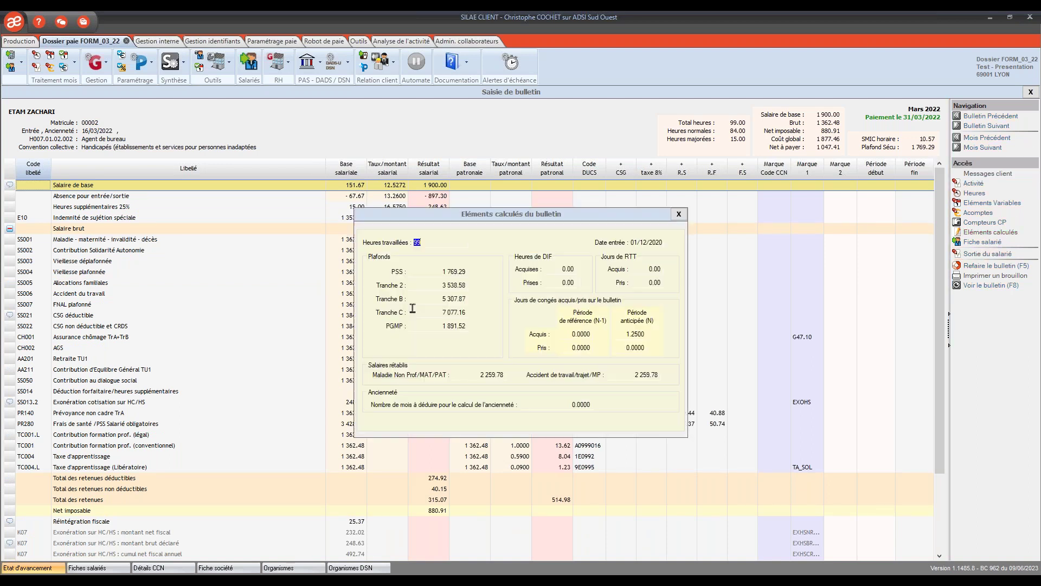
click(428, 271)
click(648, 335)
drag(637, 336, 611, 338)
click(680, 215)
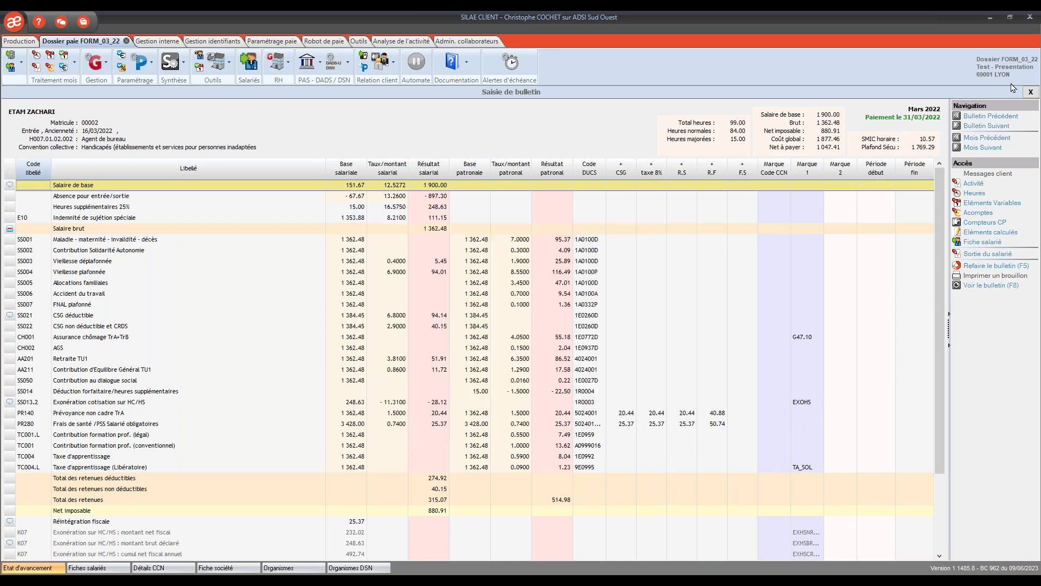
click(1030, 92)
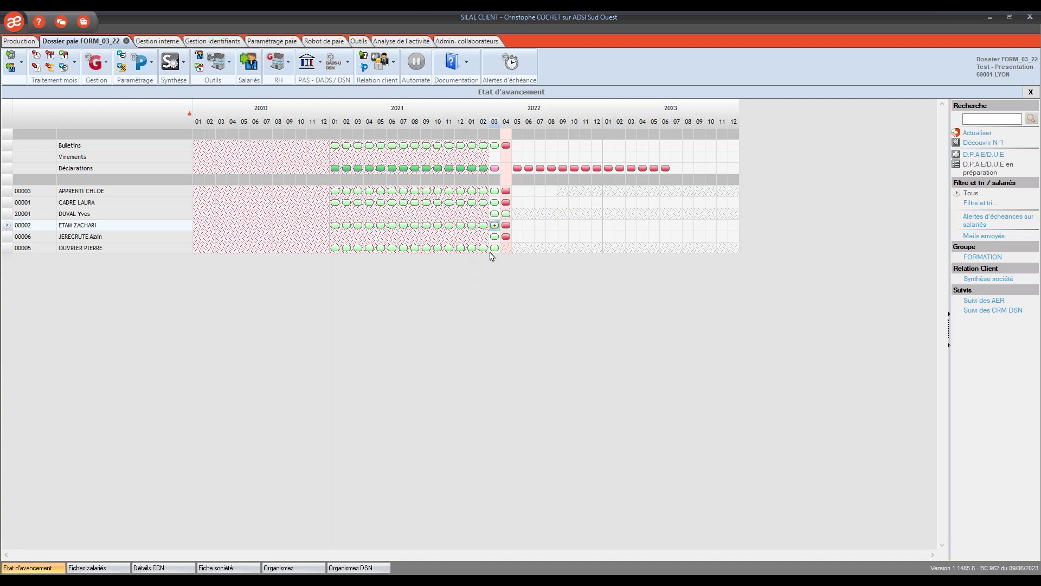
Delete the third listed employee's April 2022 post-employment payslip.
right_click(507, 215)
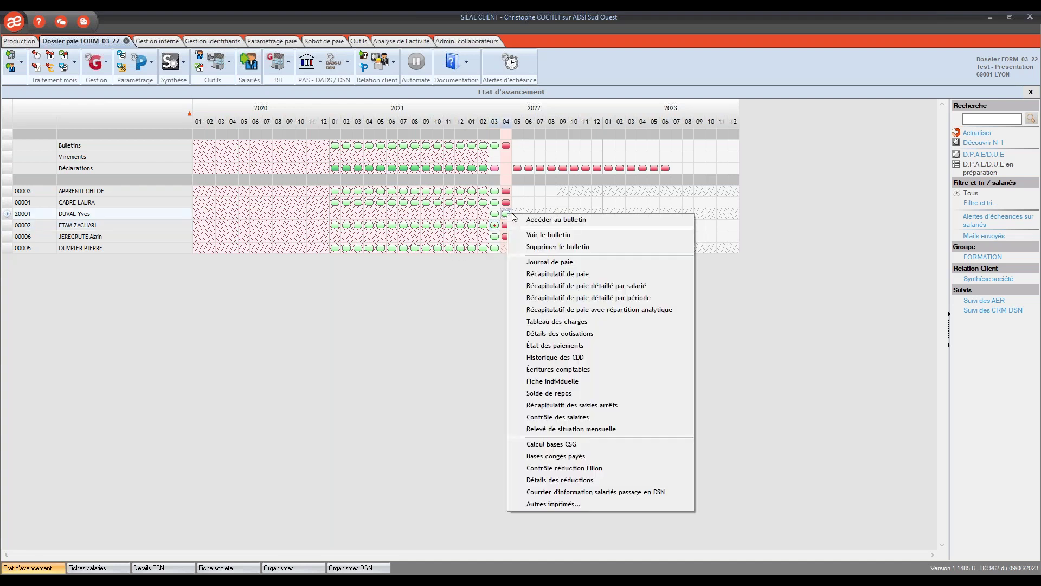
click(550, 249)
click(498, 345)
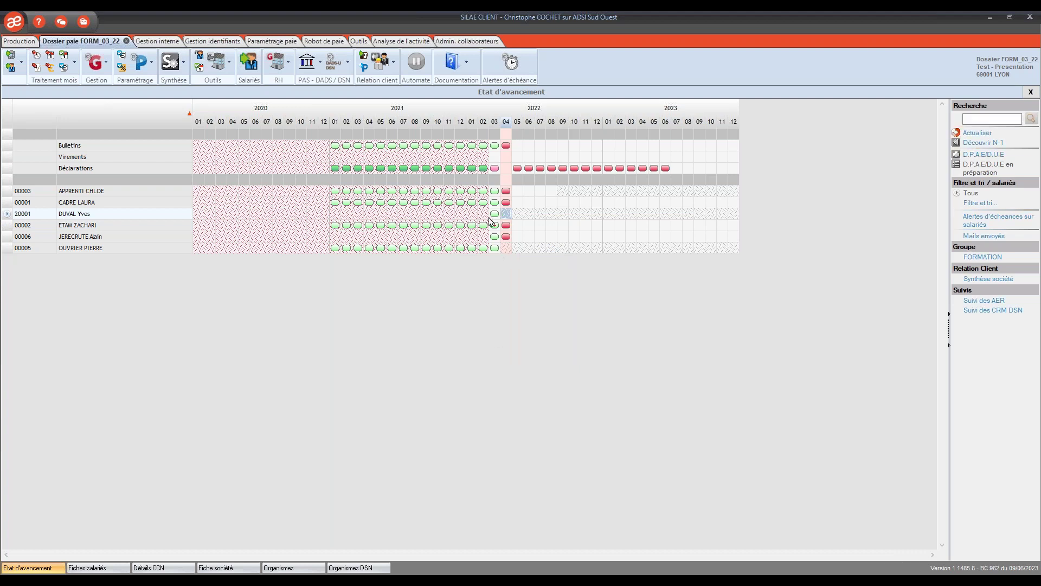
From the last listed employee's March 2022 payslip, review and confirm the employee exit form, and recalculate the payslip.
right_click(495, 248)
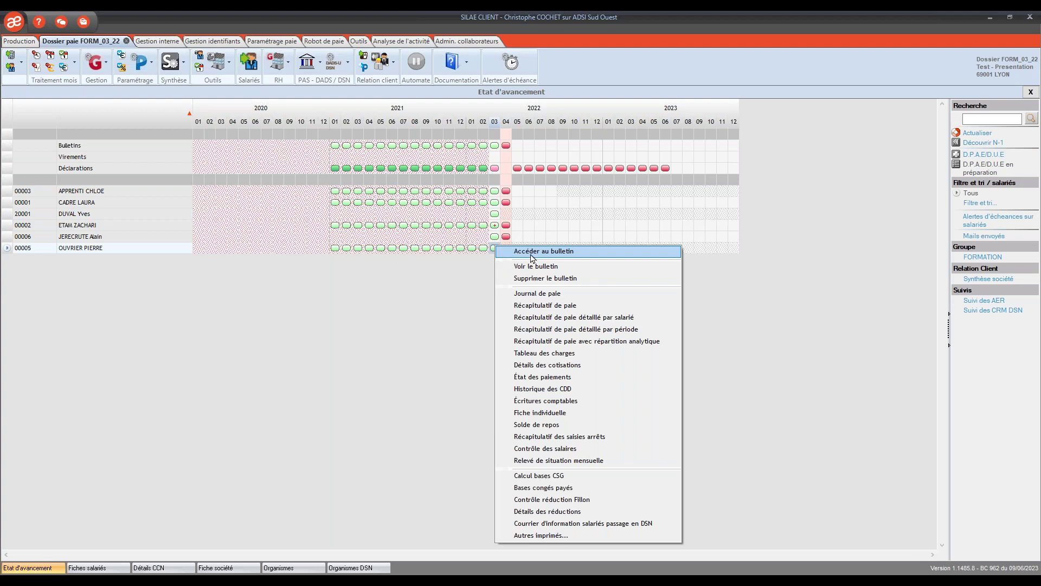
click(532, 258)
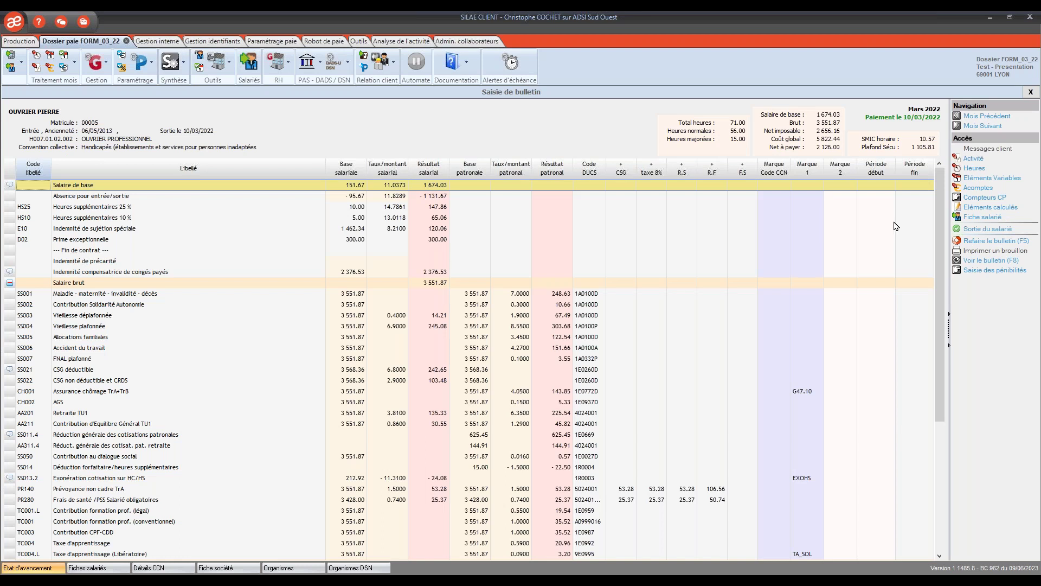
click(988, 229)
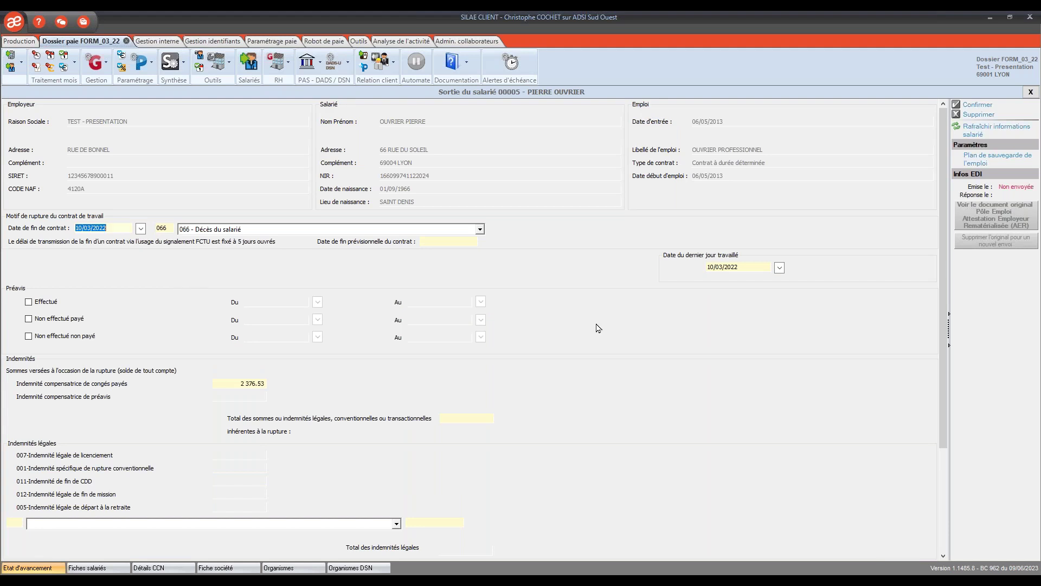
scroll(598, 328, down, 5)
scroll(633, 337, up, 5)
click(978, 105)
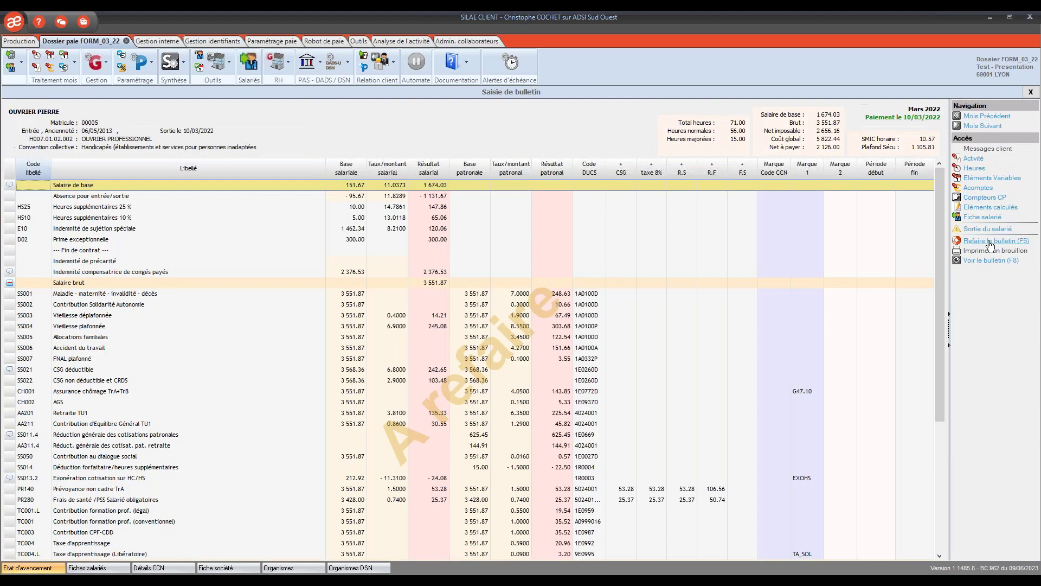
click(990, 241)
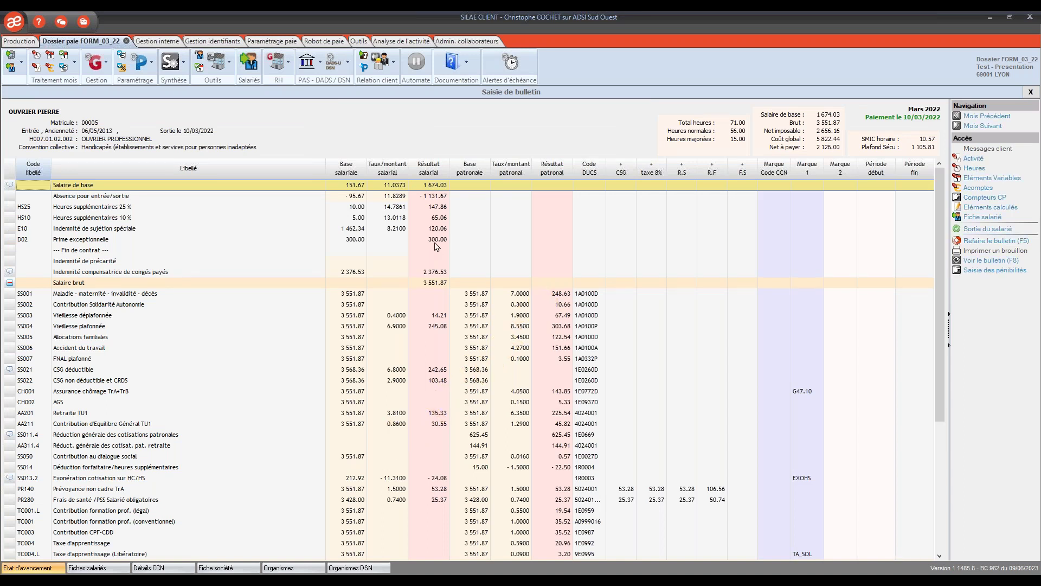
Review the recalculated payslip from its end-of-contract lines down to the net amounts and close it.
click(79, 251)
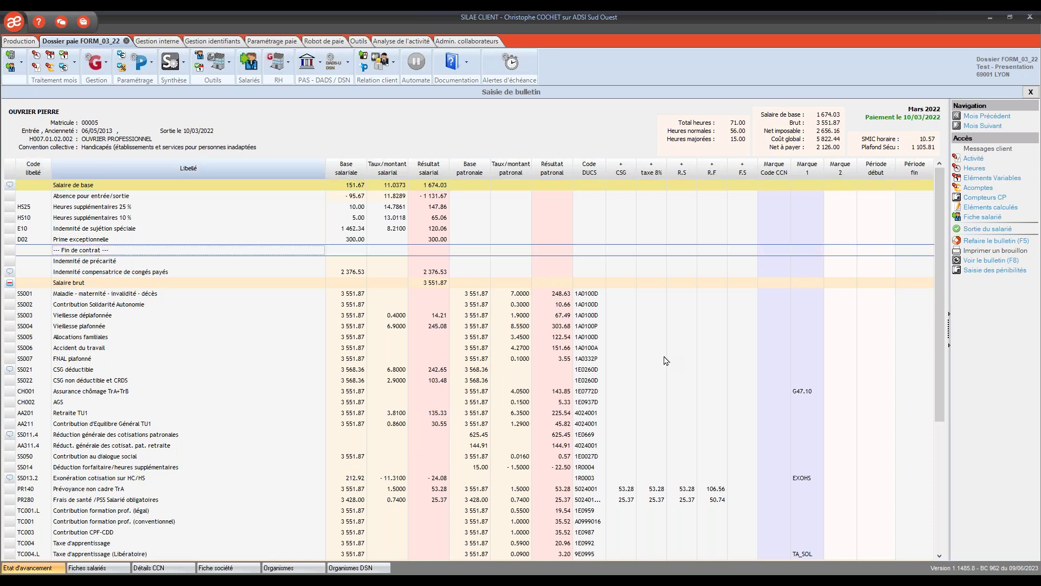
scroll(658, 358, down, 3)
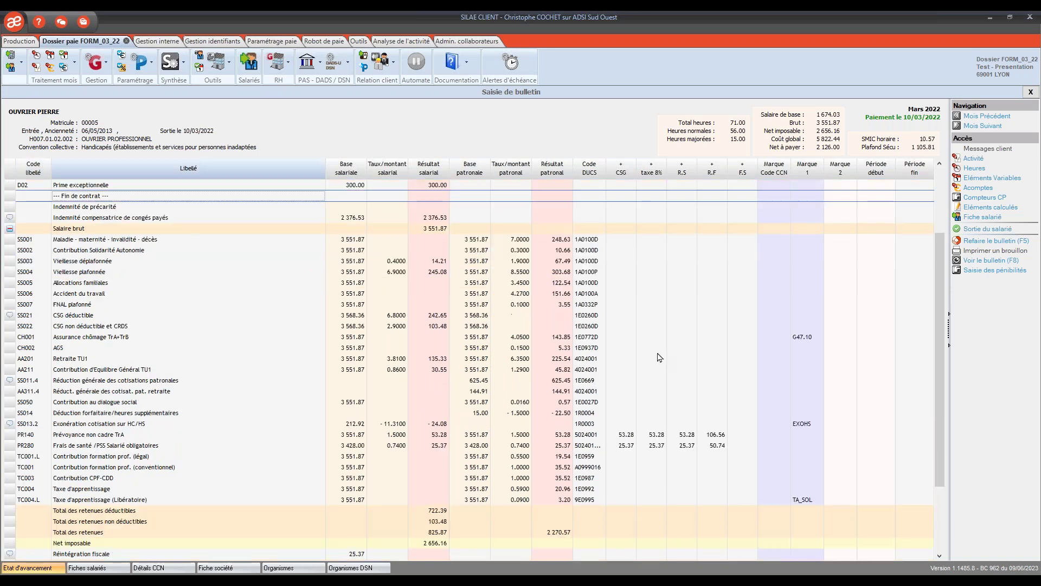
scroll(658, 356, down, 6)
key(Escape)
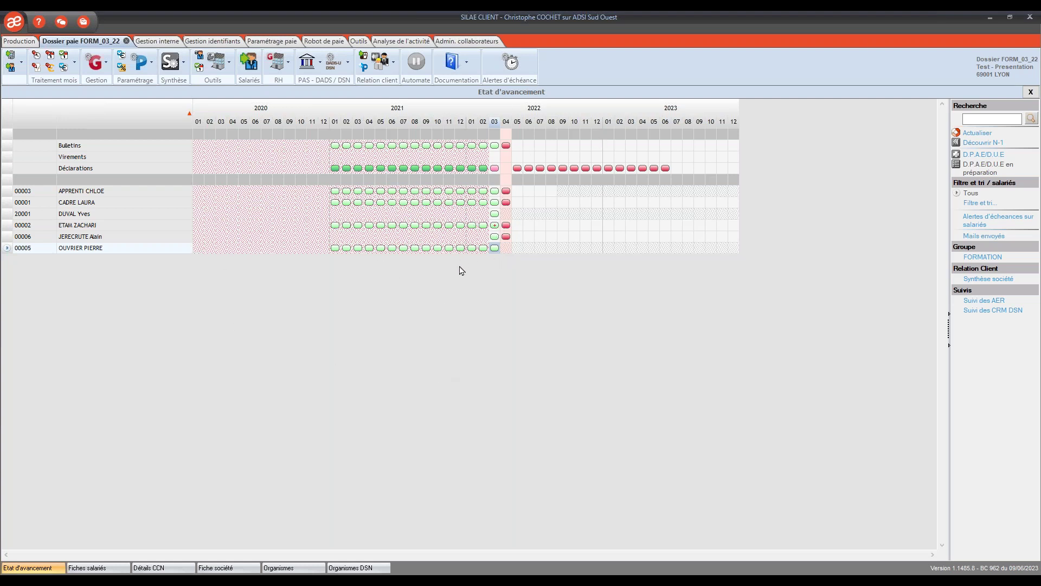
Display the Congés payés settings of all employees in the employee modifications table and return to the progress overview.
click(230, 64)
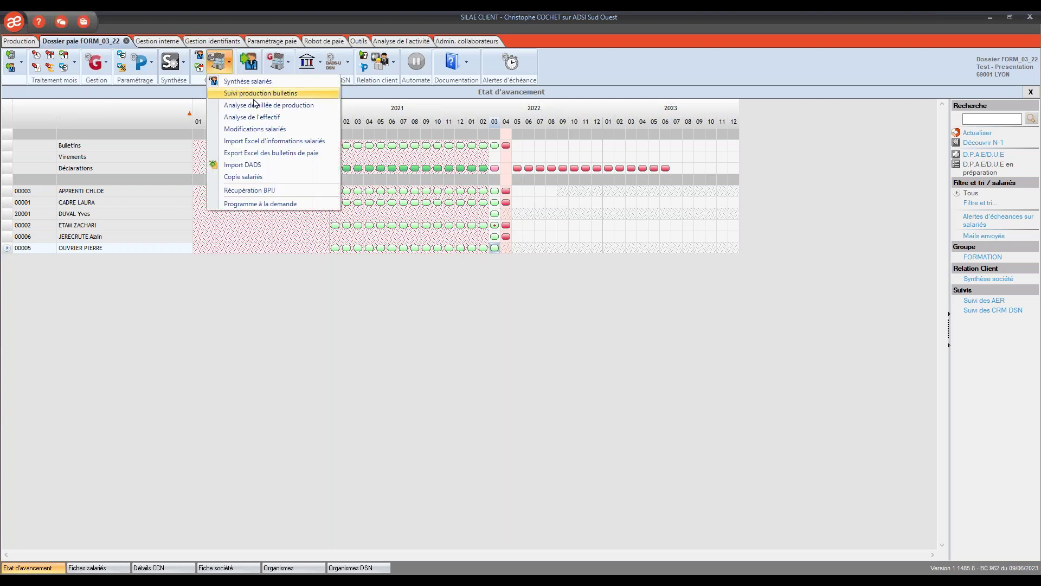
click(265, 130)
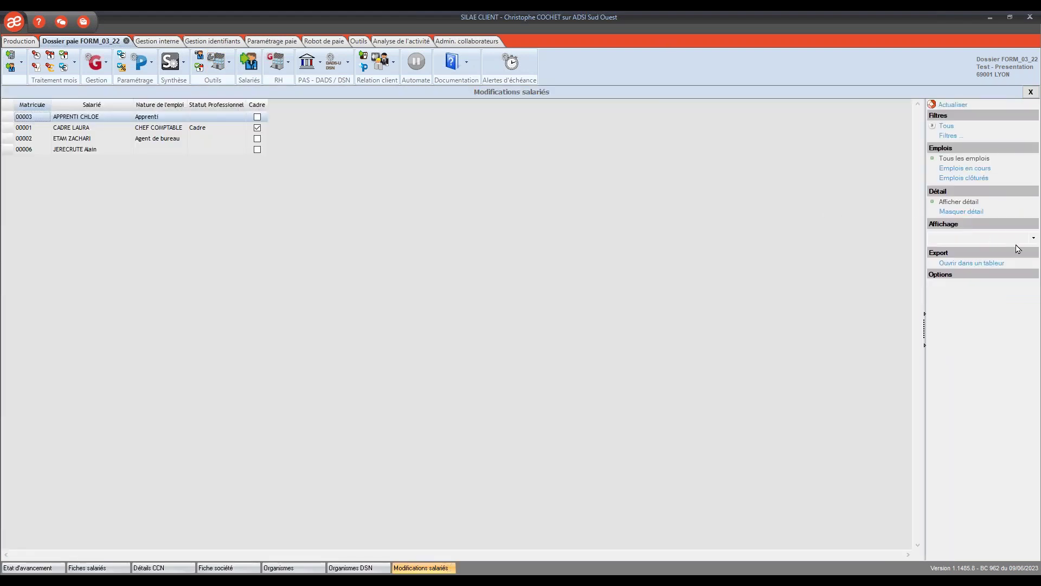
click(1033, 239)
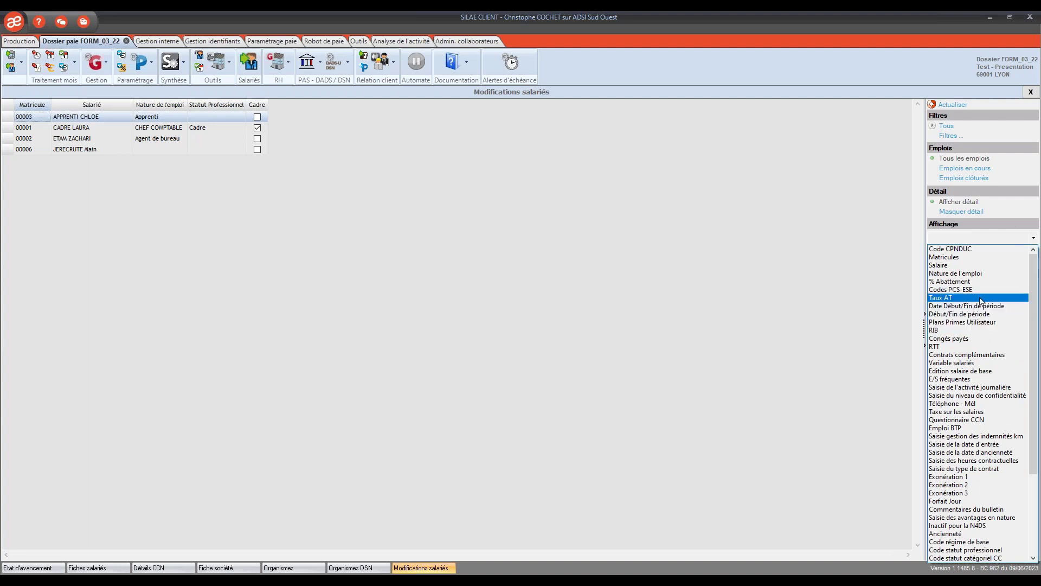
click(948, 339)
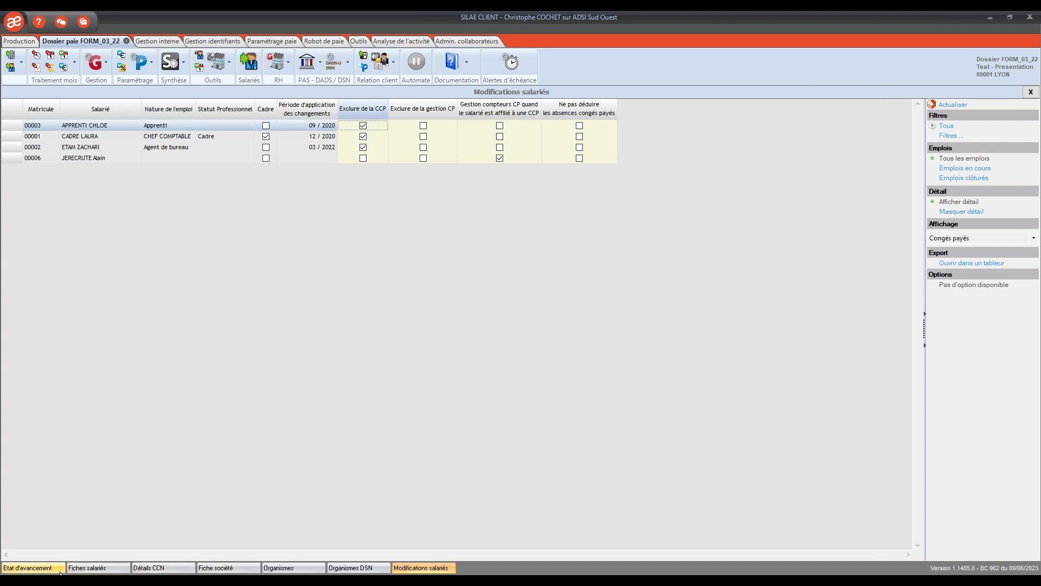
click(37, 568)
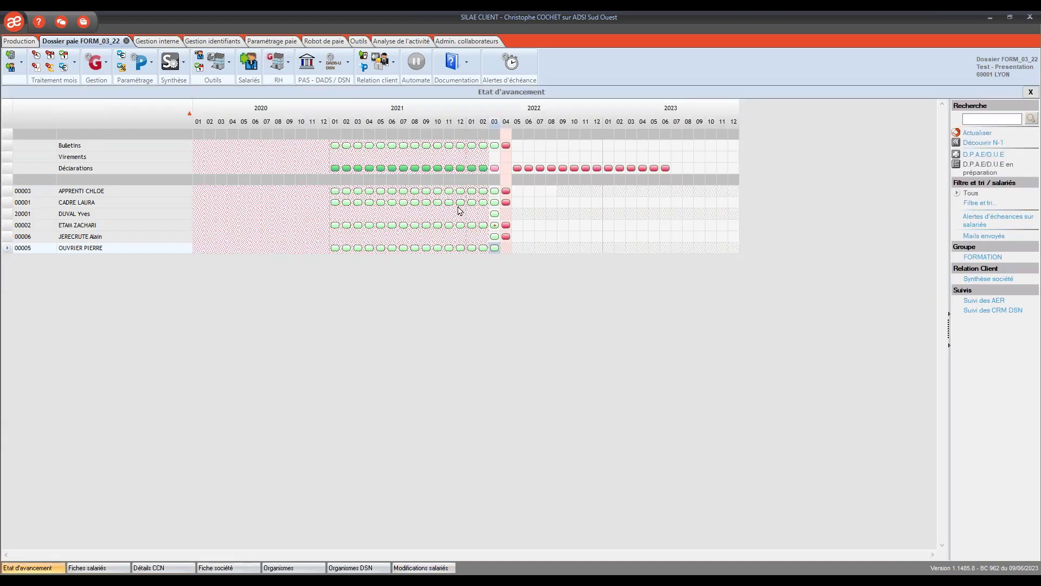
Open the second listed employee's March 2022 leave balance and examine the paid-leave usage details.
right_click(494, 204)
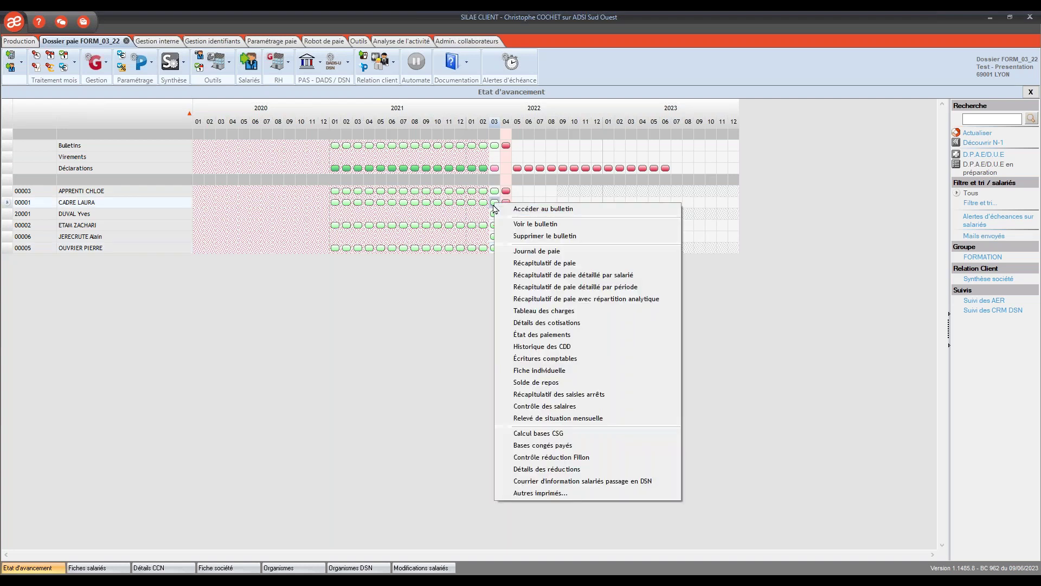
click(543, 383)
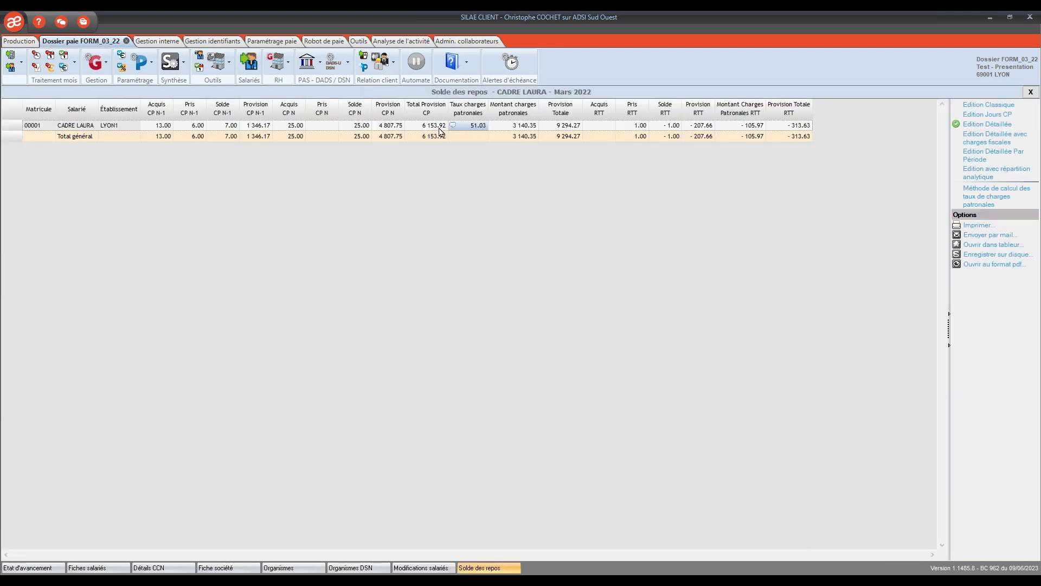
double_click(404, 130)
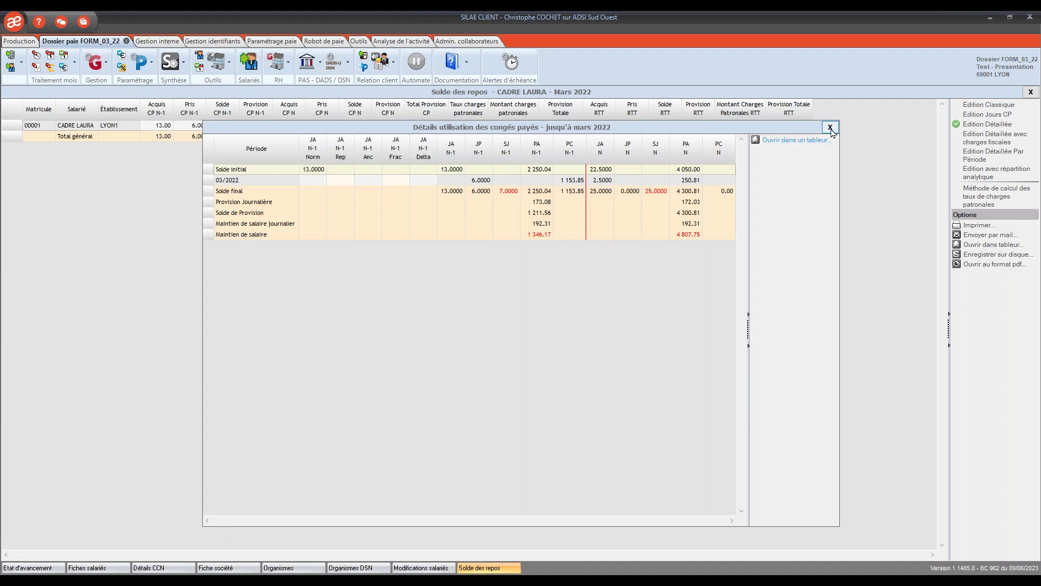
click(976, 107)
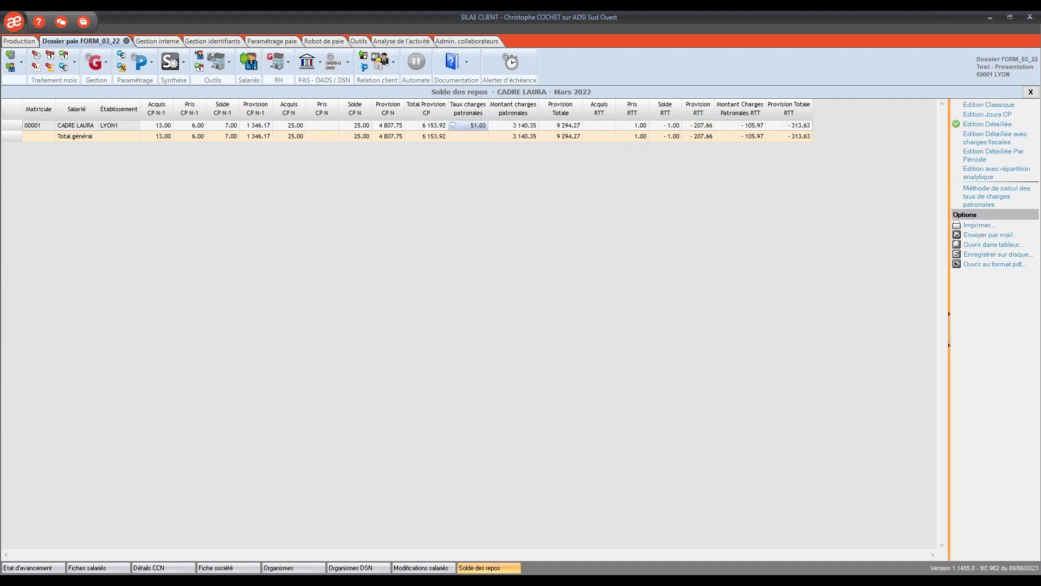
View the leave balance in the paid-leave days, detailed with tax charges and detailed by period editions, and close it.
click(988, 114)
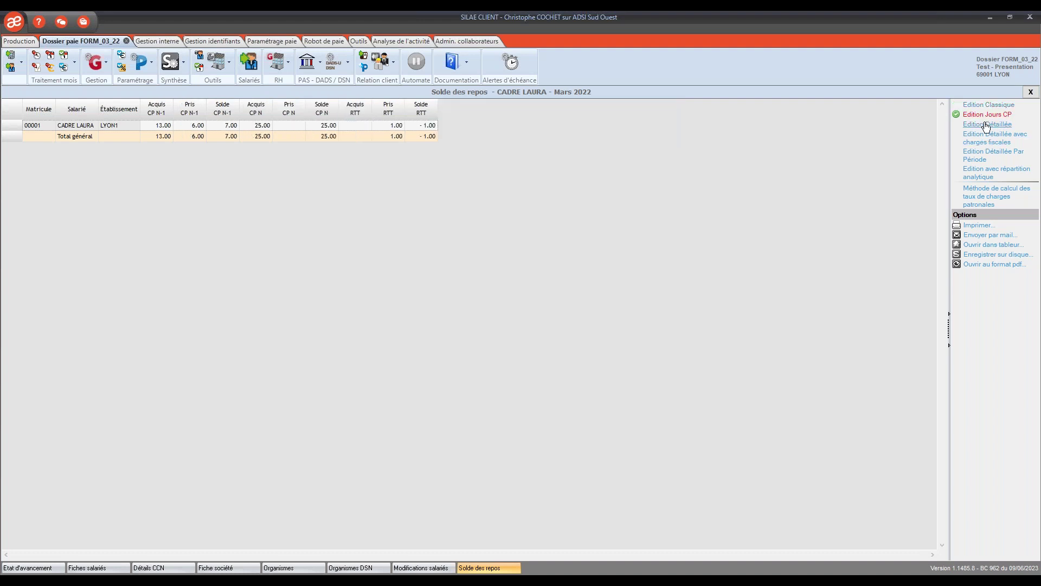
click(983, 139)
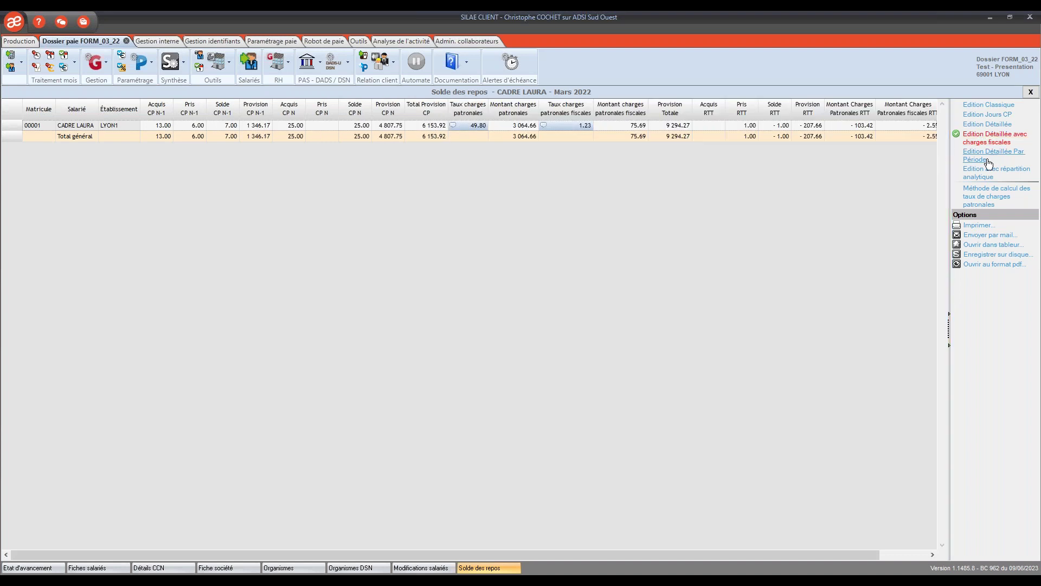
click(982, 157)
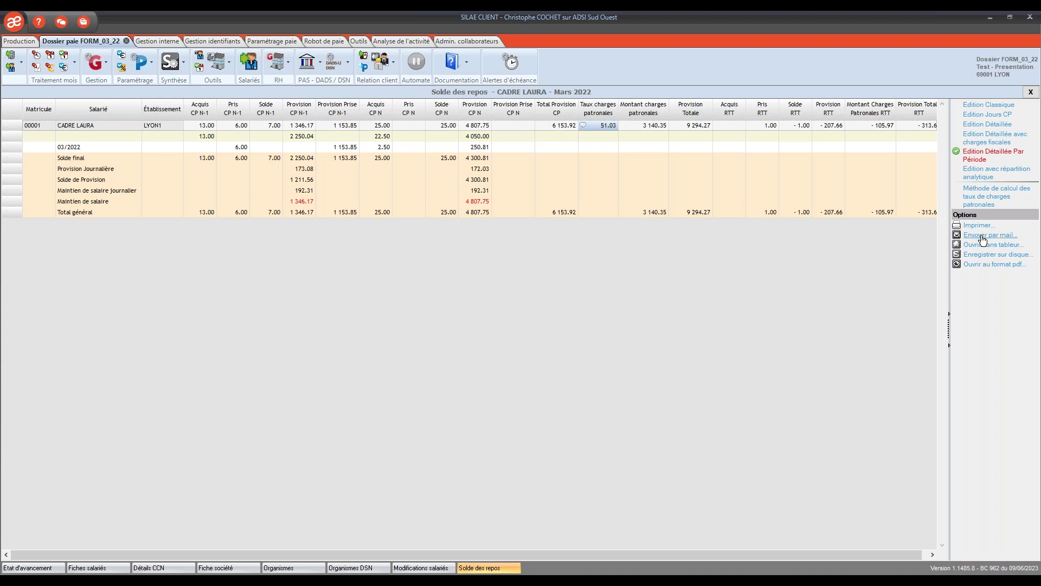
click(1030, 91)
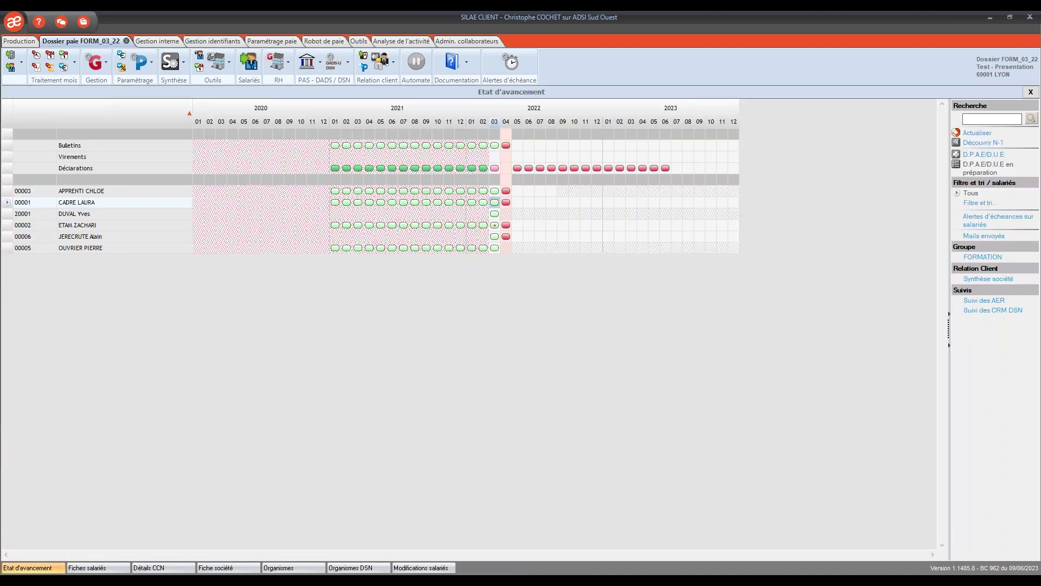
Look over the available March 2022 payroll reports and display the personnel register for April 2022.
right_click(495, 146)
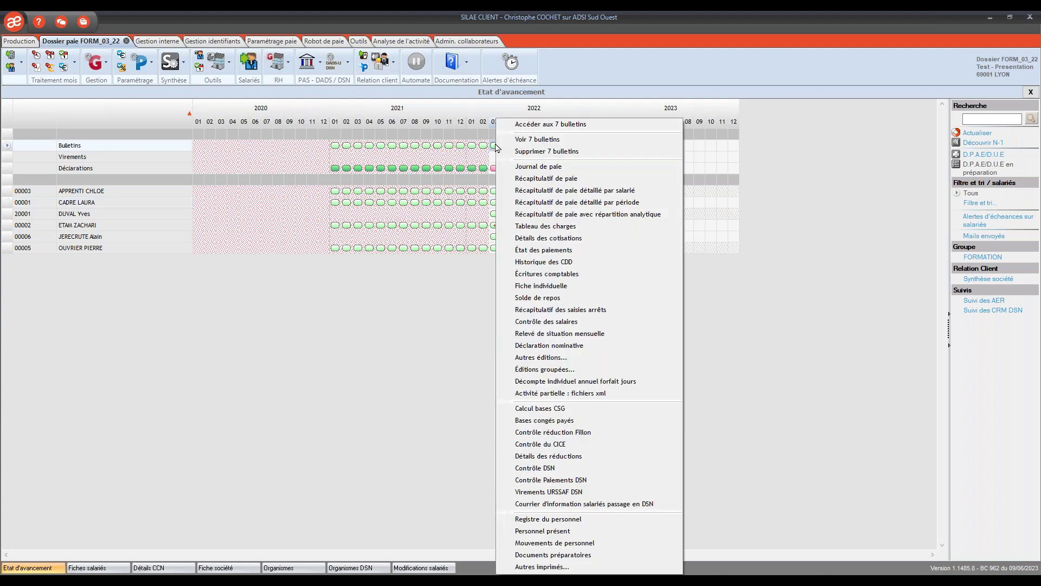
click(832, 152)
right_click(509, 147)
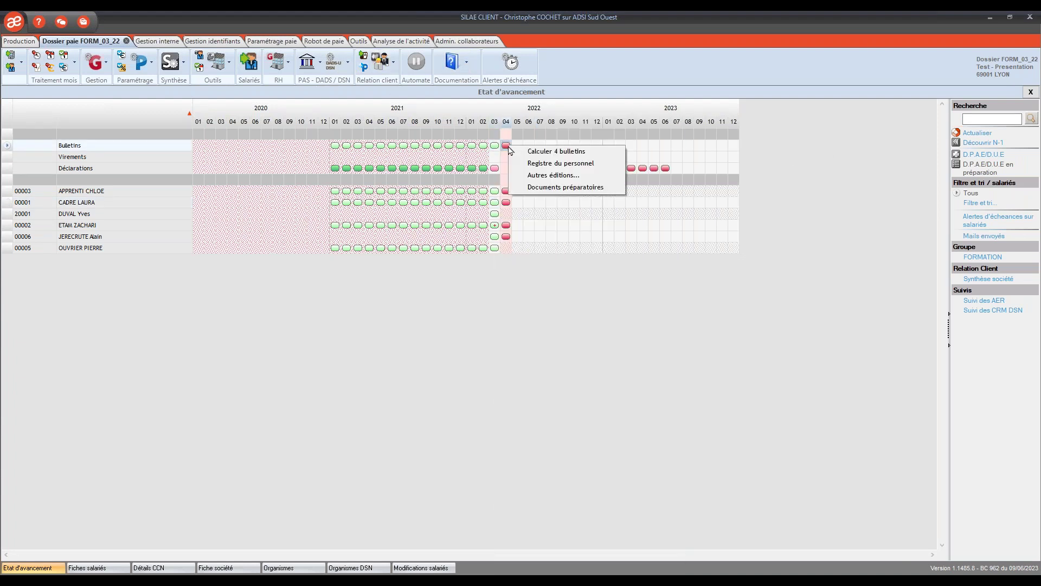
click(547, 163)
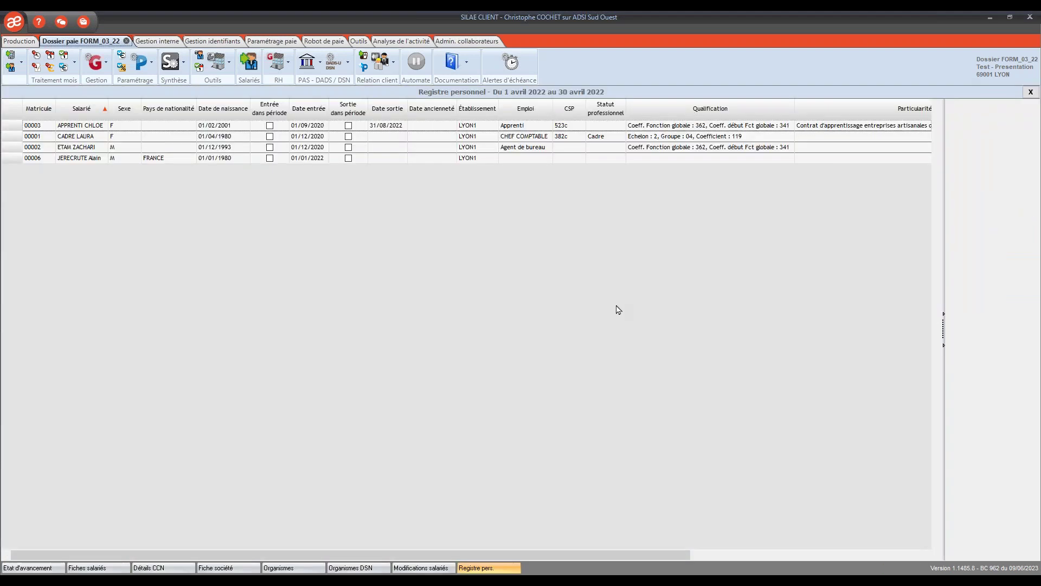
drag(541, 553, 483, 570)
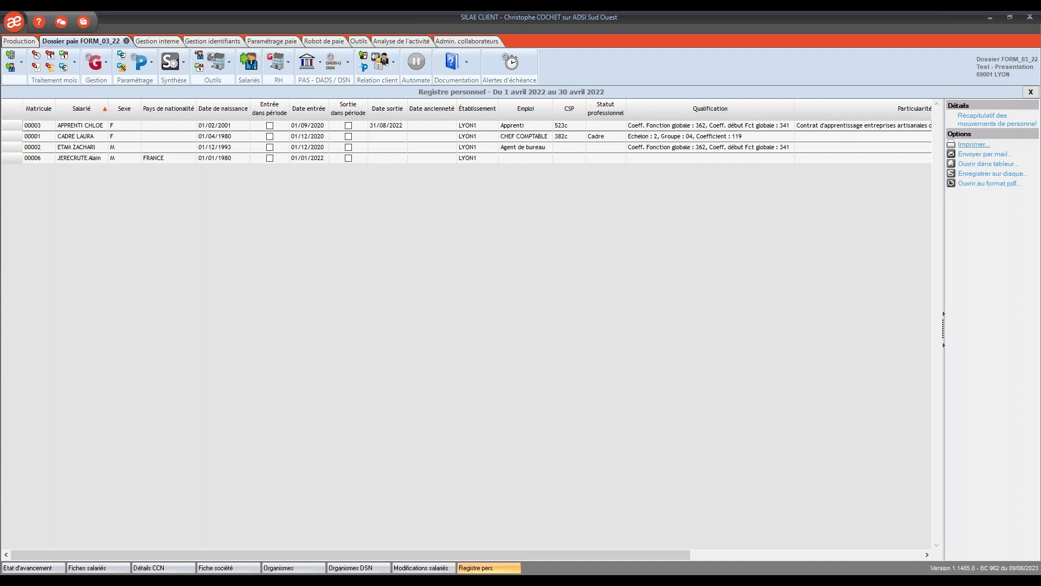
Close the personnel register, then examine the March 2022 charges table (Tableau des charges) with employee details and close it.
click(1026, 94)
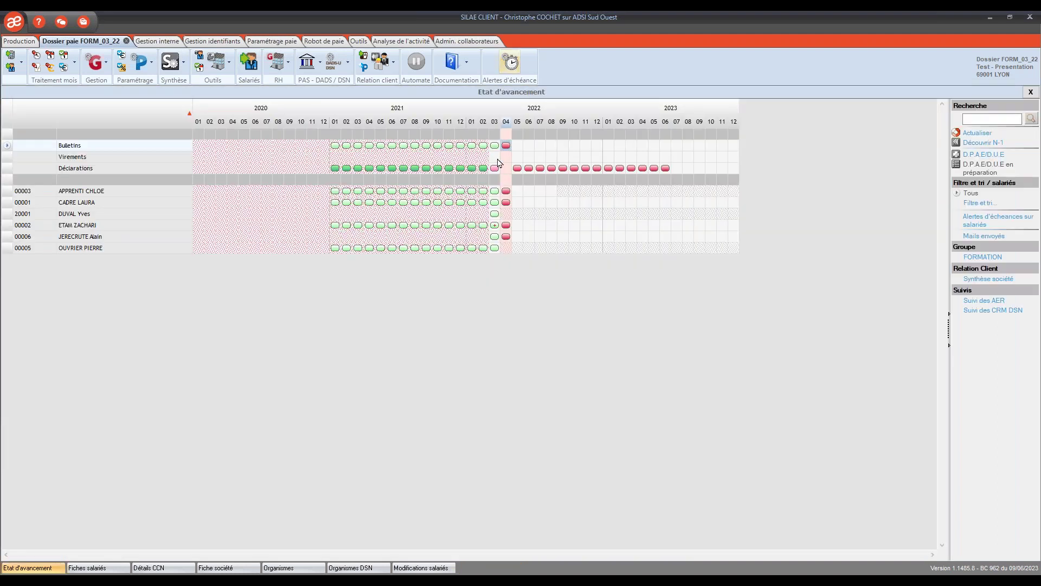
right_click(498, 147)
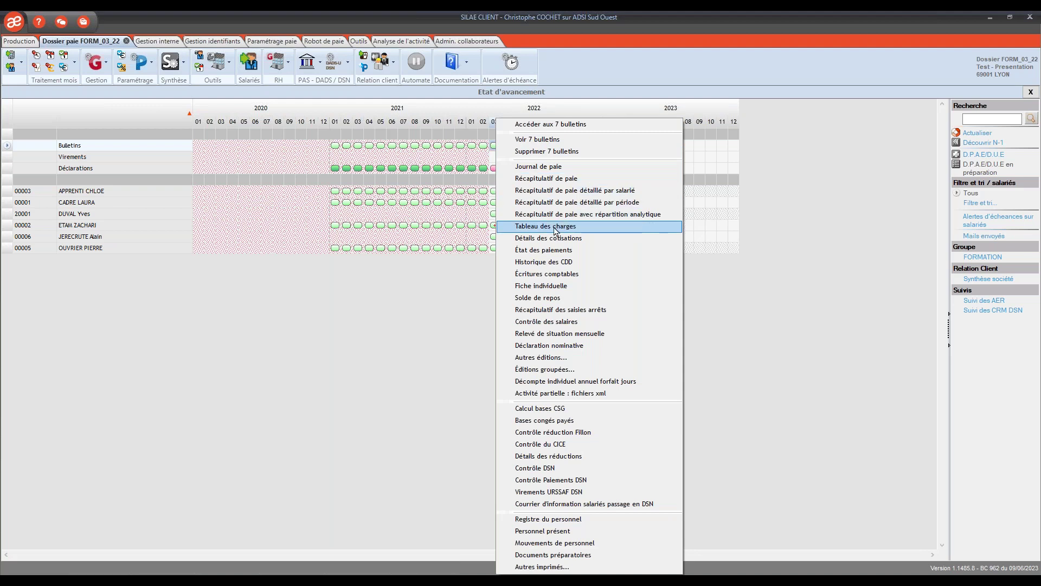
click(553, 226)
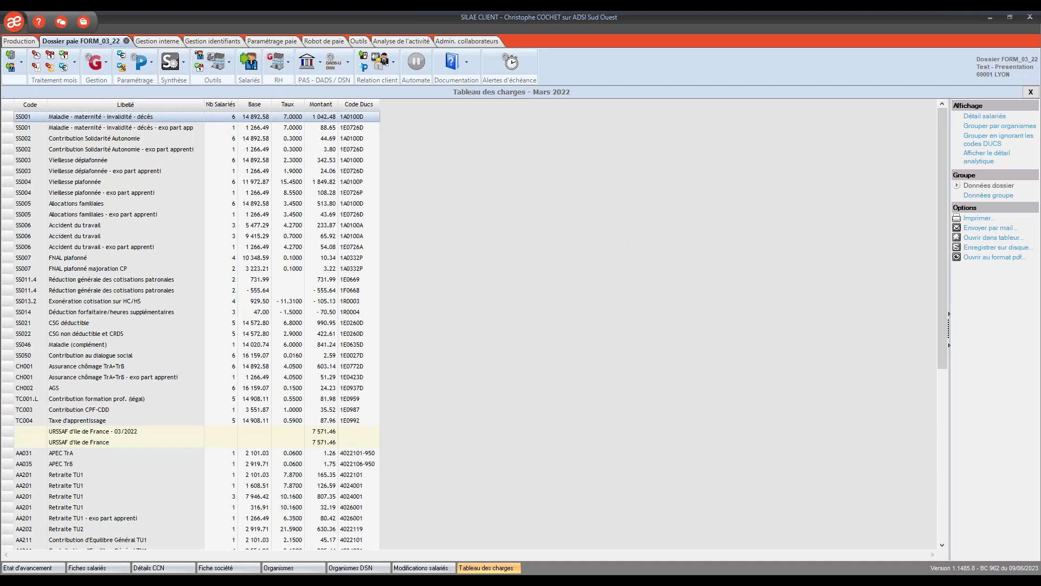
scroll(480, 358, down, 3)
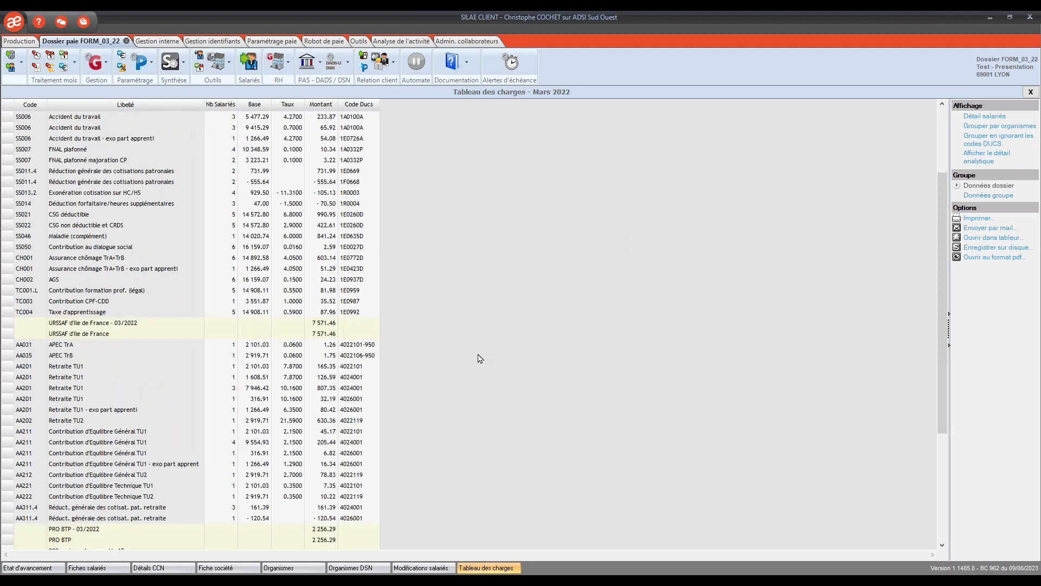
scroll(479, 358, down, 1)
scroll(505, 345, up, 4)
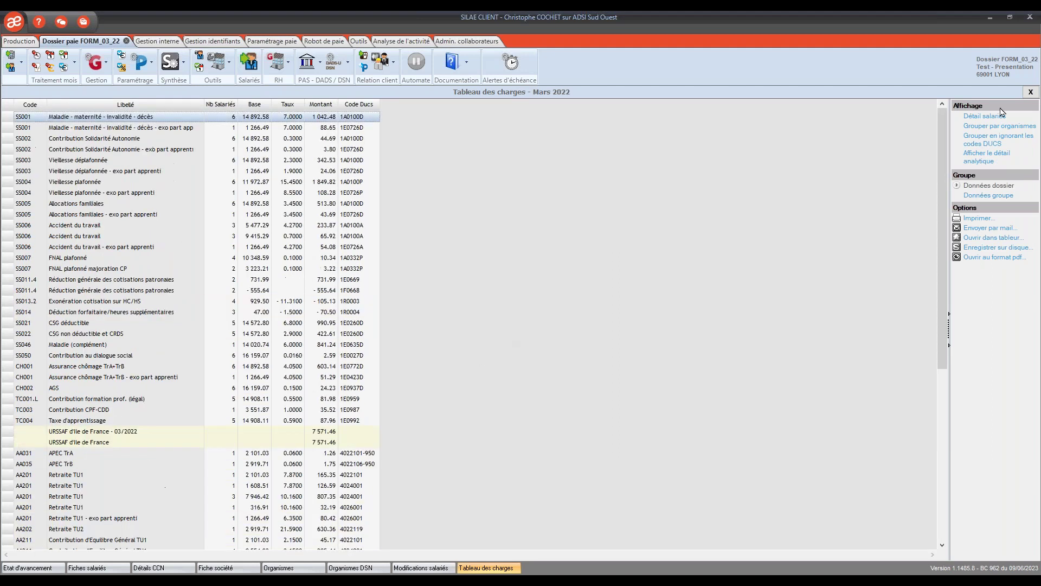
click(1001, 115)
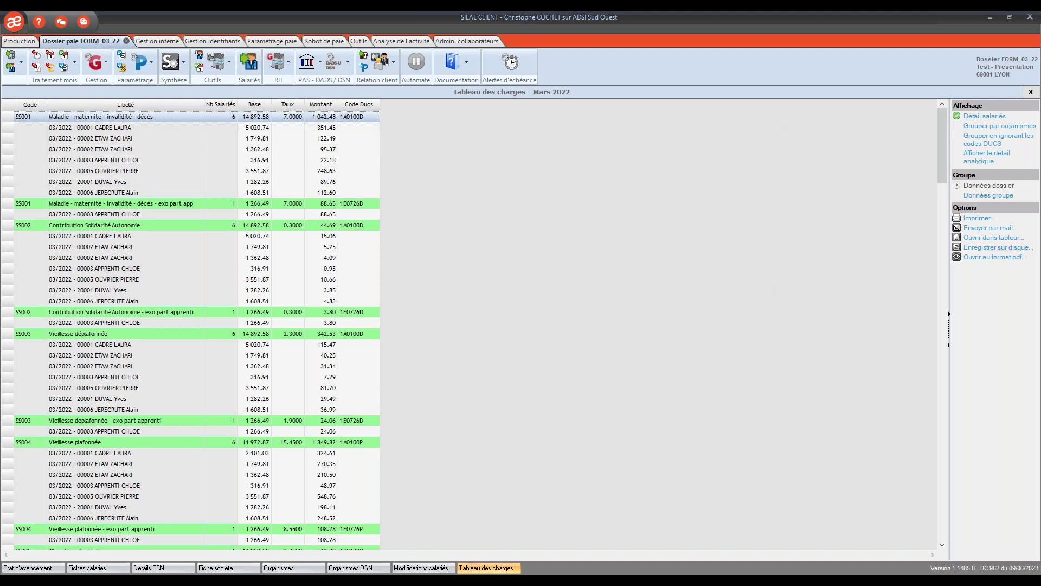
click(1030, 92)
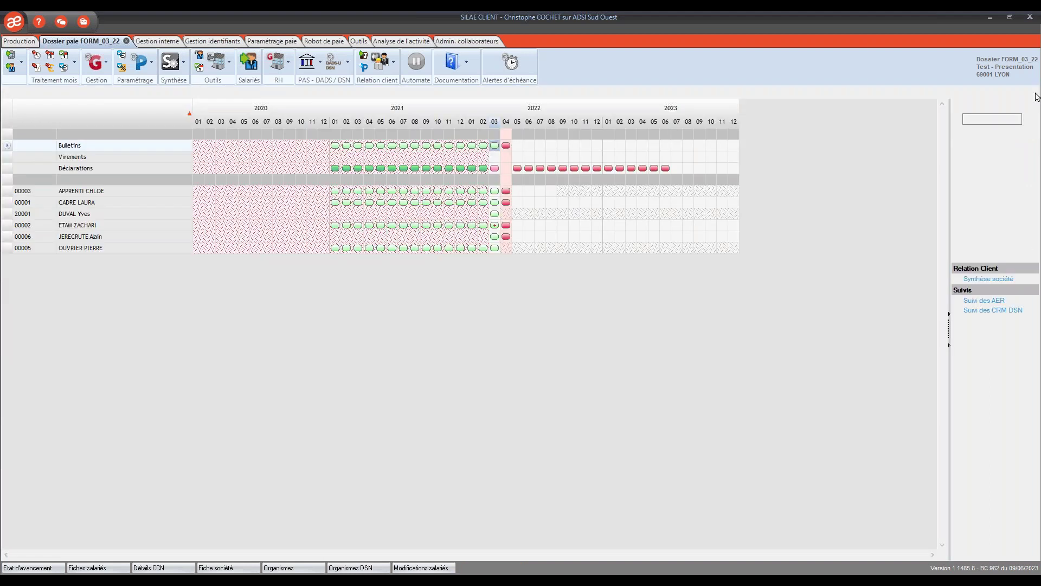
View the individual payroll sheet (Fiche individuelle) from the March 2022 payslips and return to the progress overview.
right_click(494, 146)
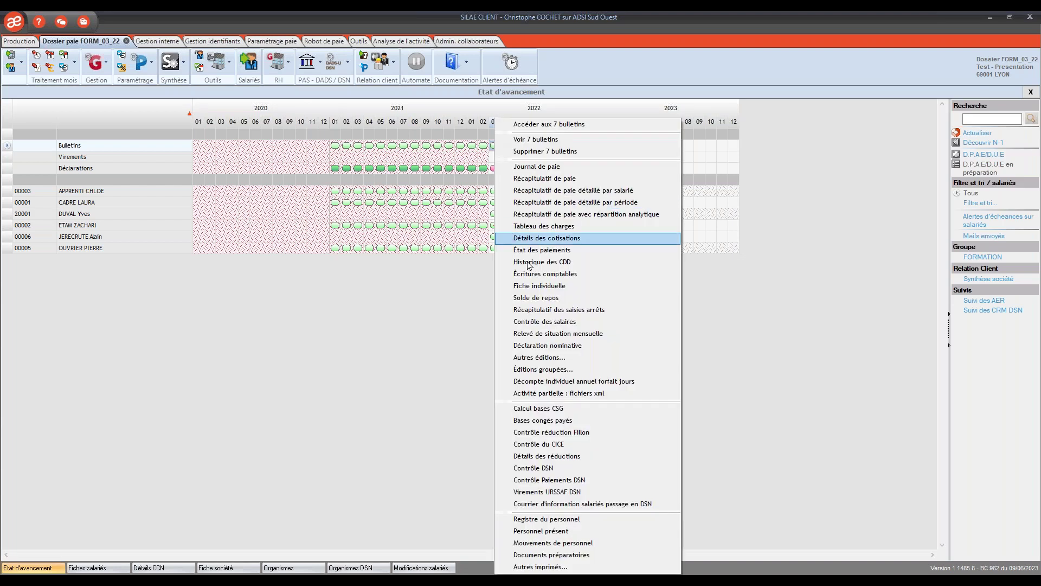
click(554, 286)
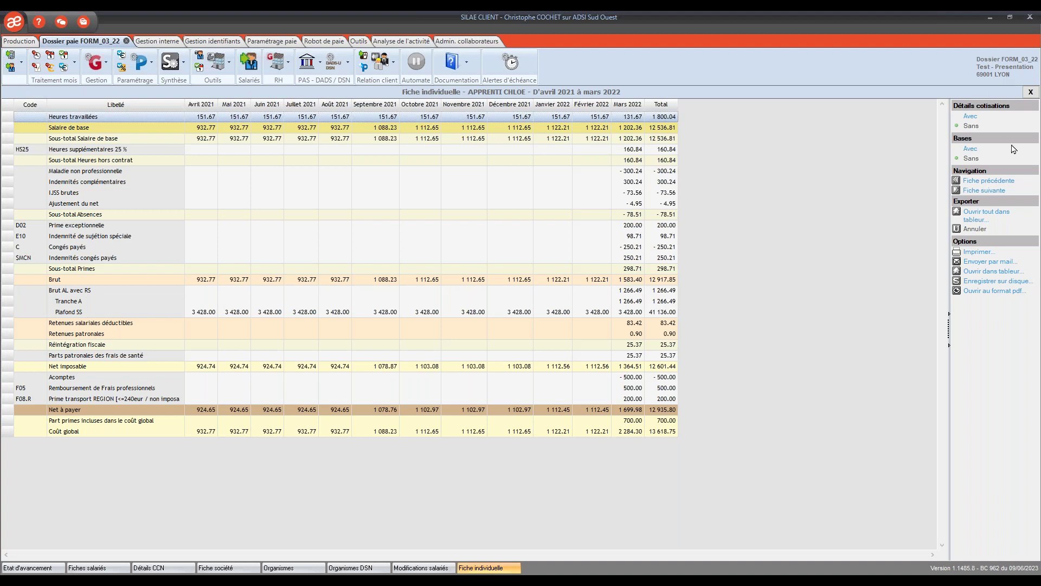
click(1028, 92)
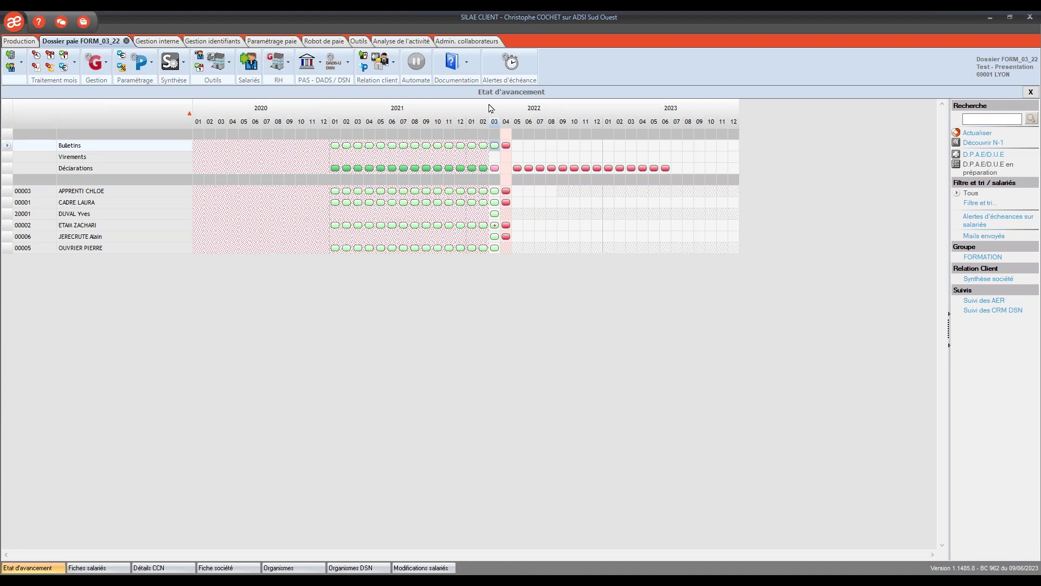
View the first listed employee's March 2022 contribution details (Détails des cotisations) with employee details shown, and close them.
right_click(493, 191)
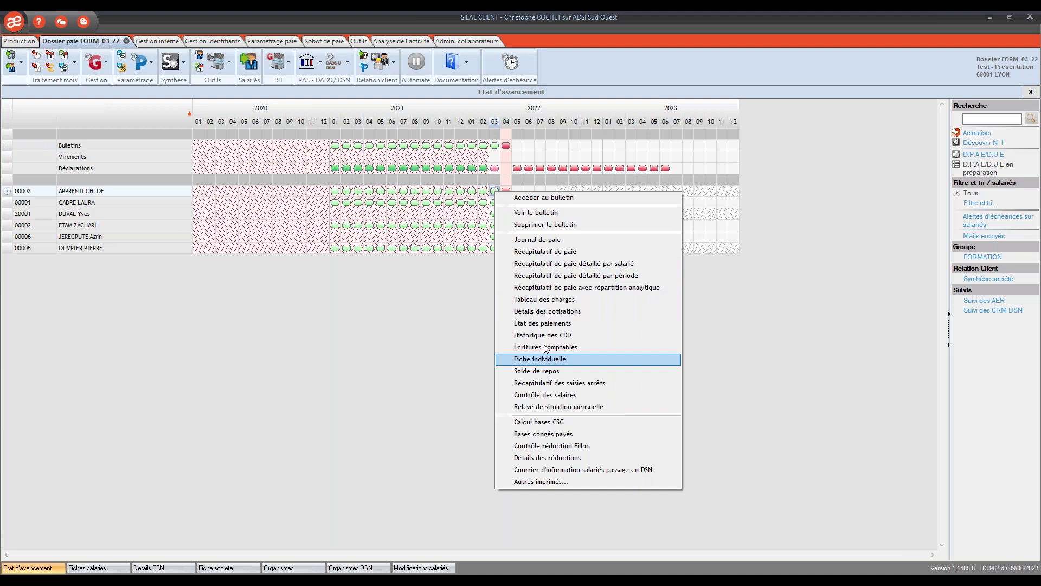
right_click(495, 190)
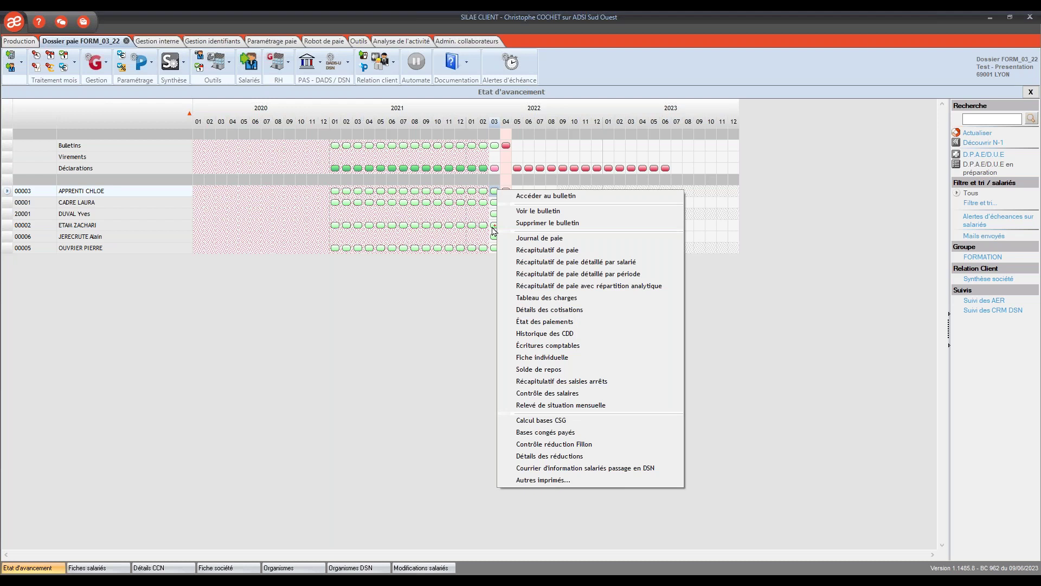
click(535, 313)
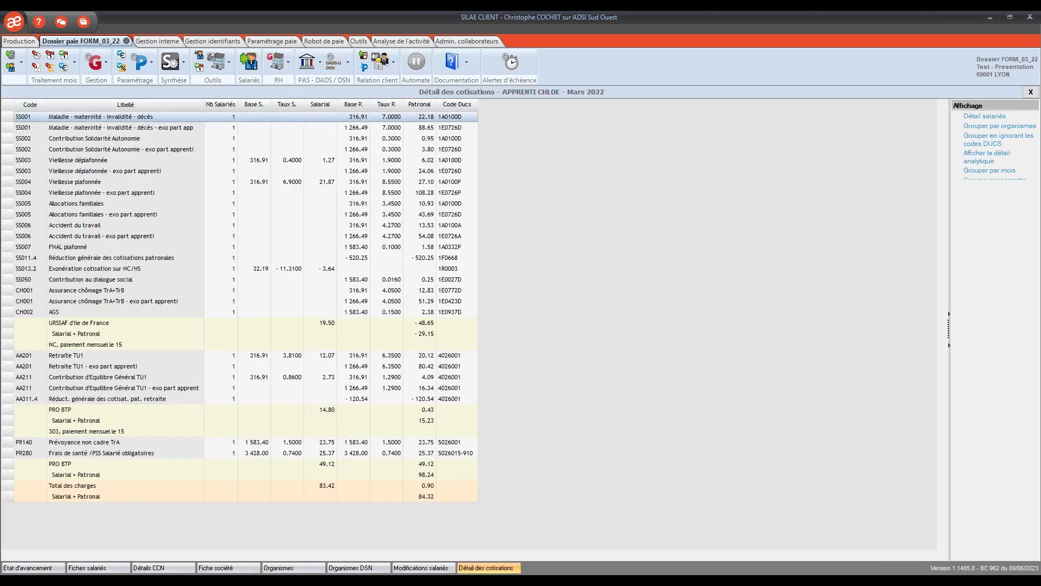
click(981, 118)
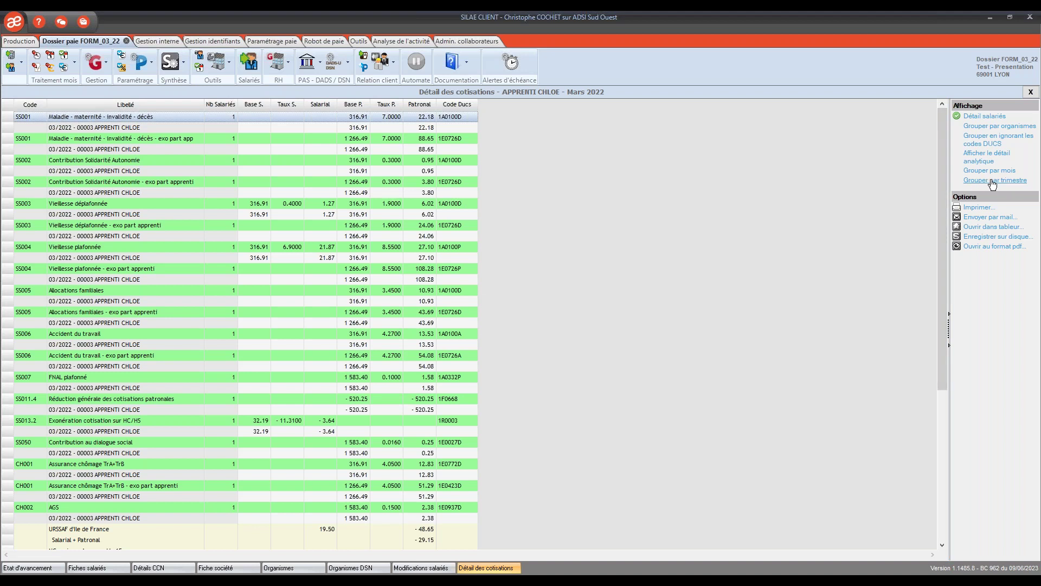
click(1031, 93)
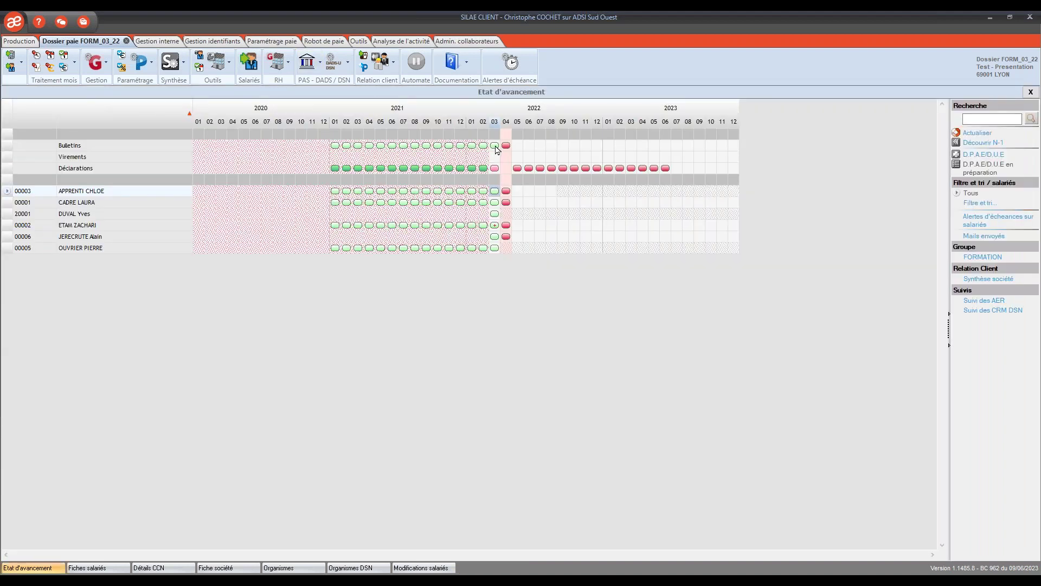
Display the Liste salaries report from the other editions for March 2022 and close it.
right_click(498, 148)
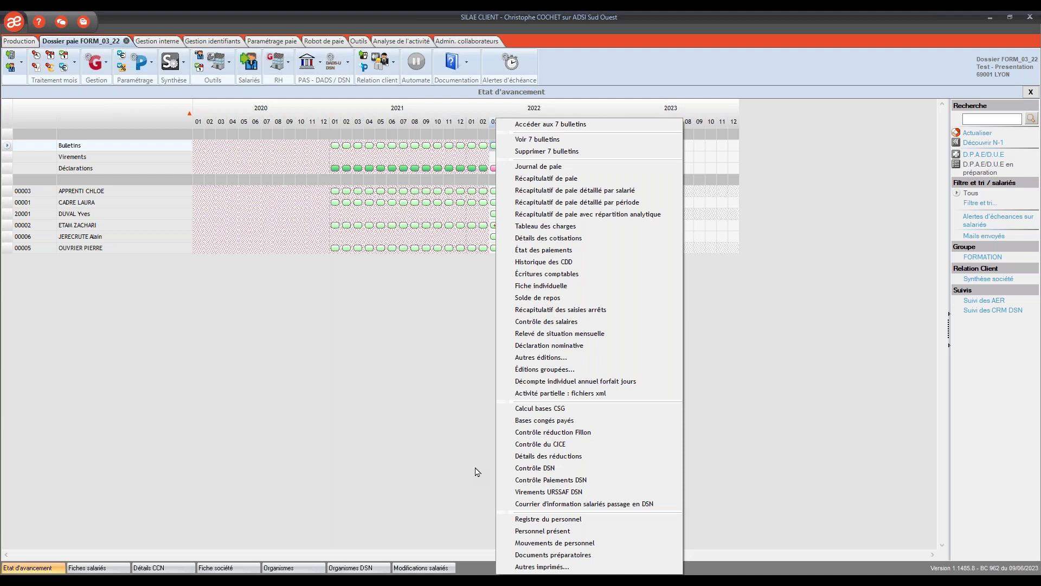
click(551, 359)
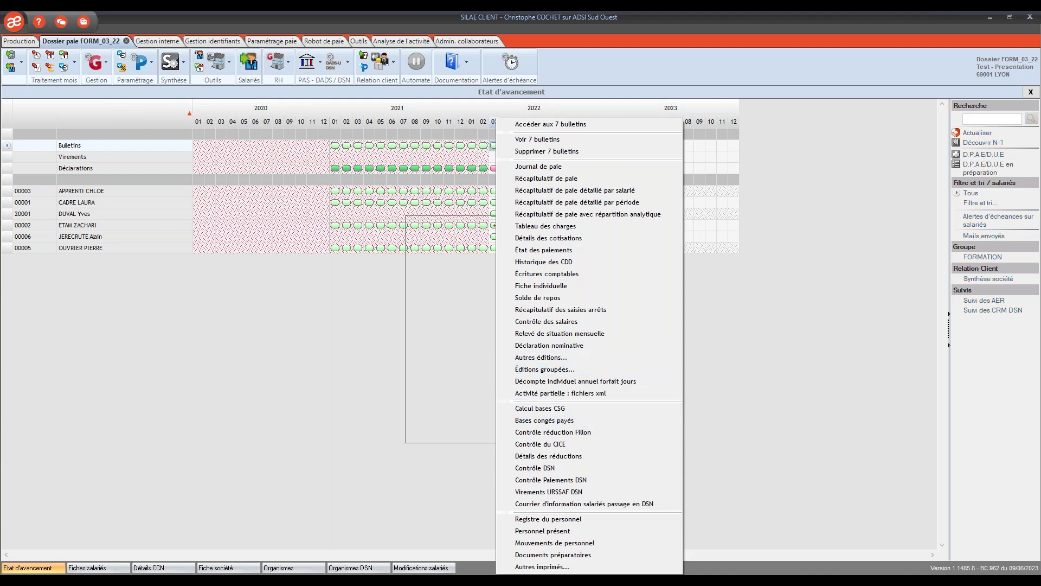
scroll(442, 290, down, 3)
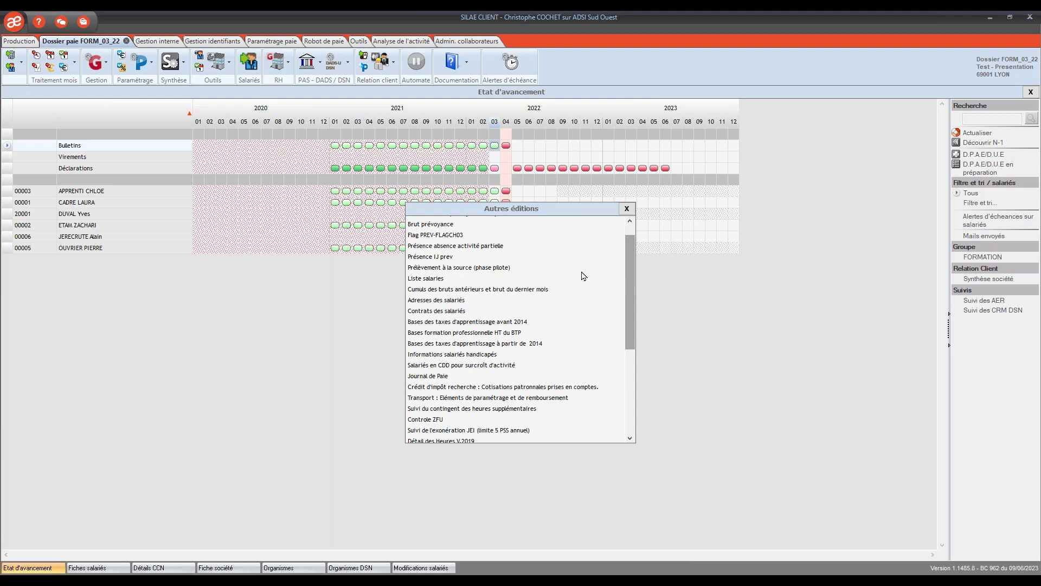
click(432, 281)
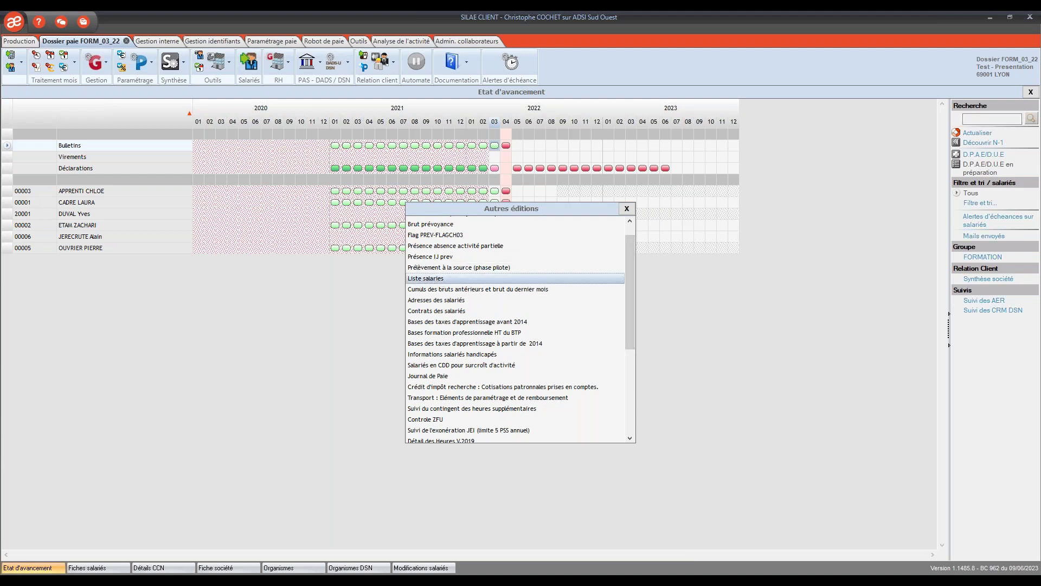
double_click(439, 279)
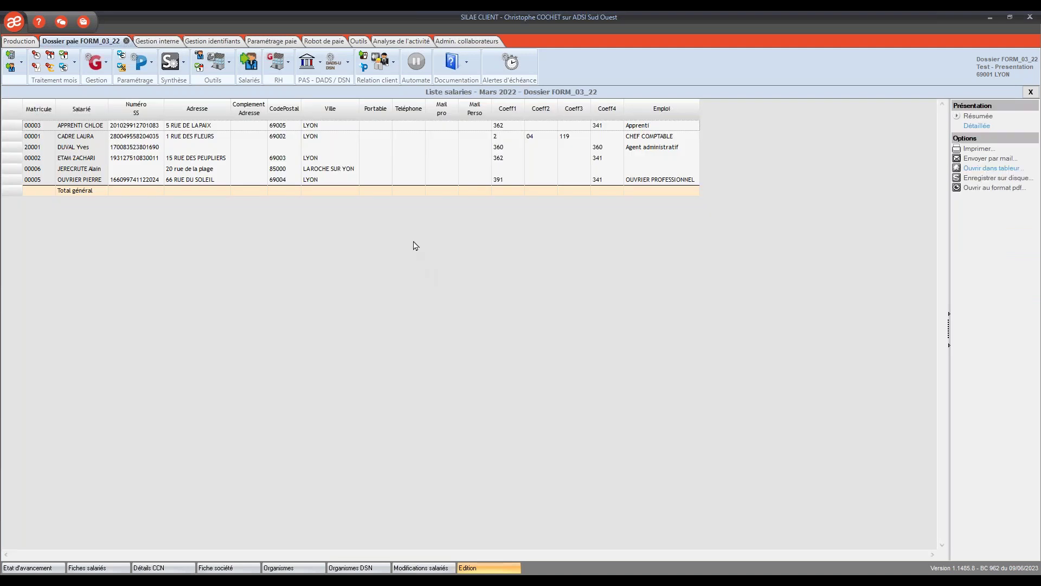
click(1030, 91)
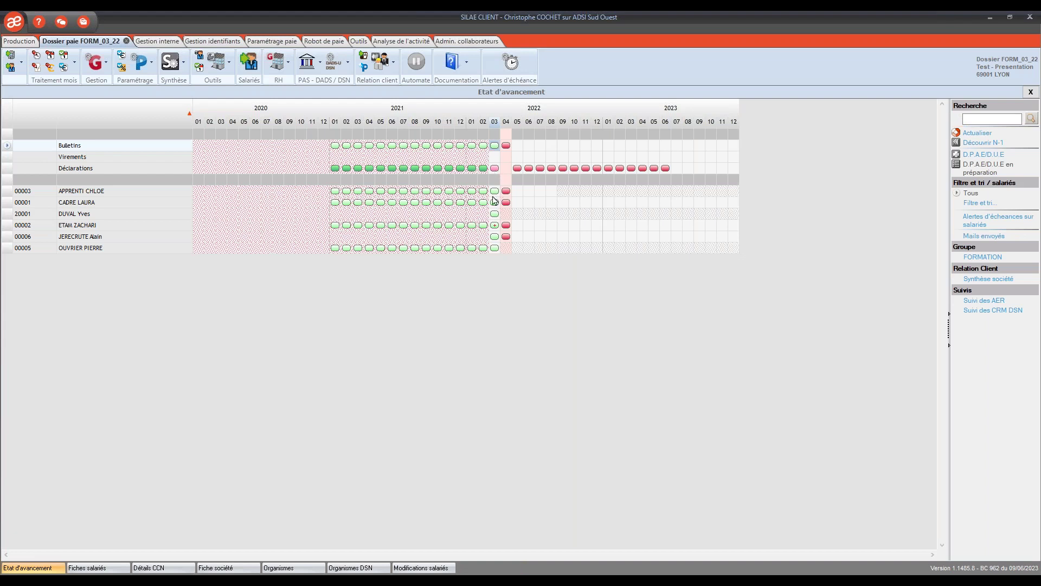
Display the March 2022 edition Cumuls des bruts antérieurs et brut du dernier mois and close it.
right_click(497, 147)
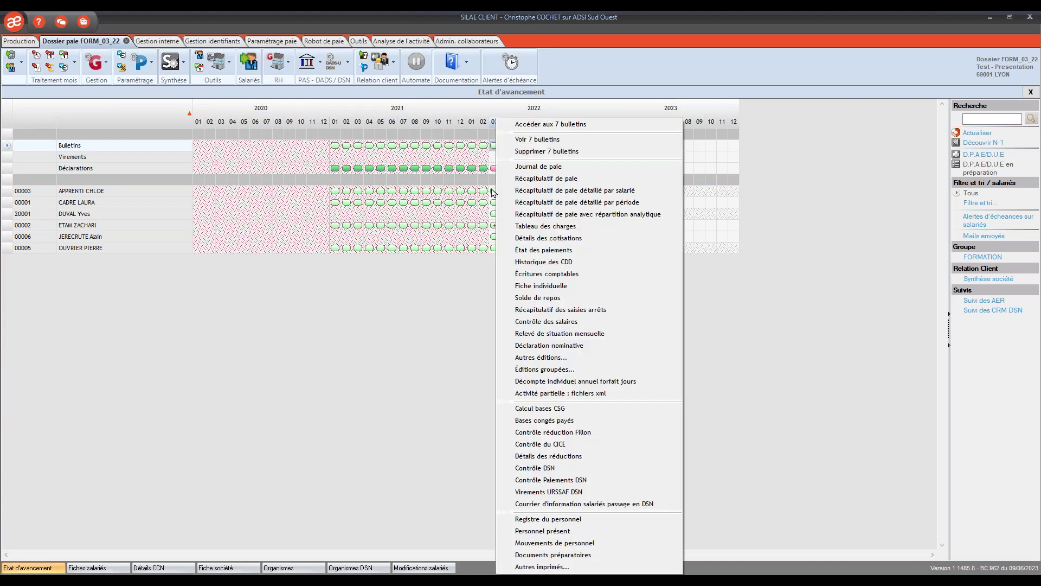
click(544, 358)
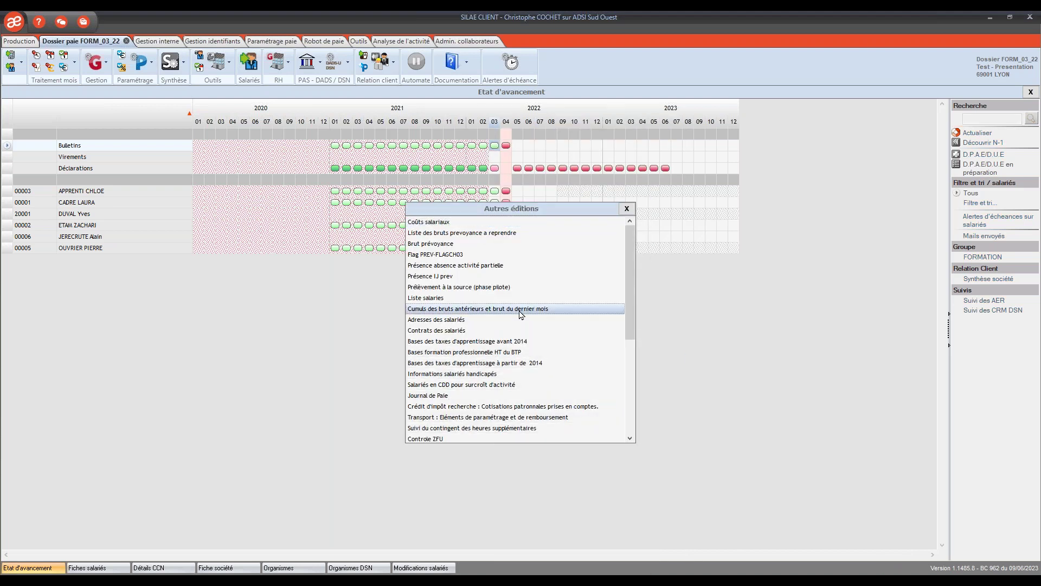
double_click(521, 309)
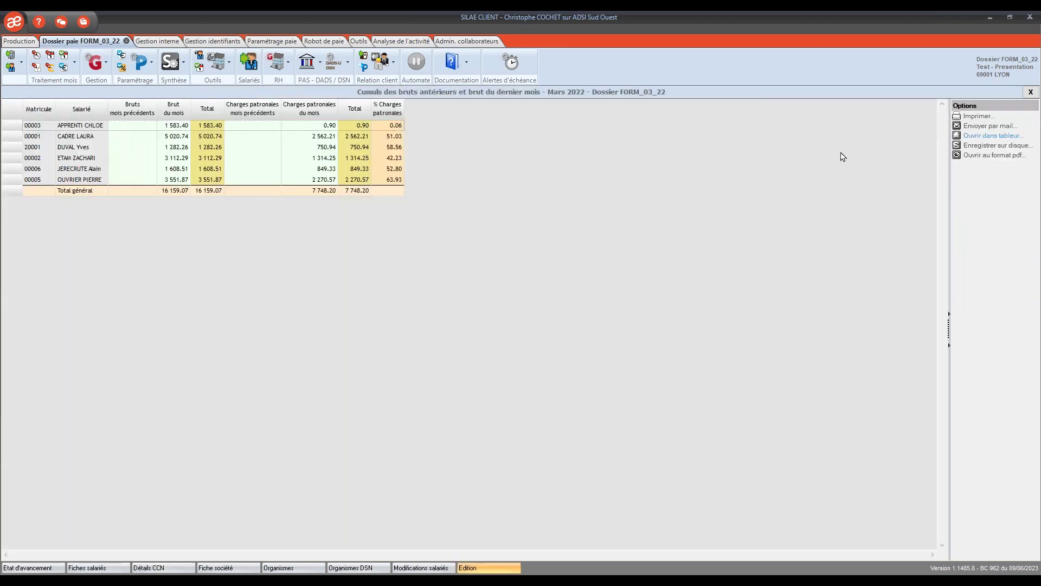
click(1030, 91)
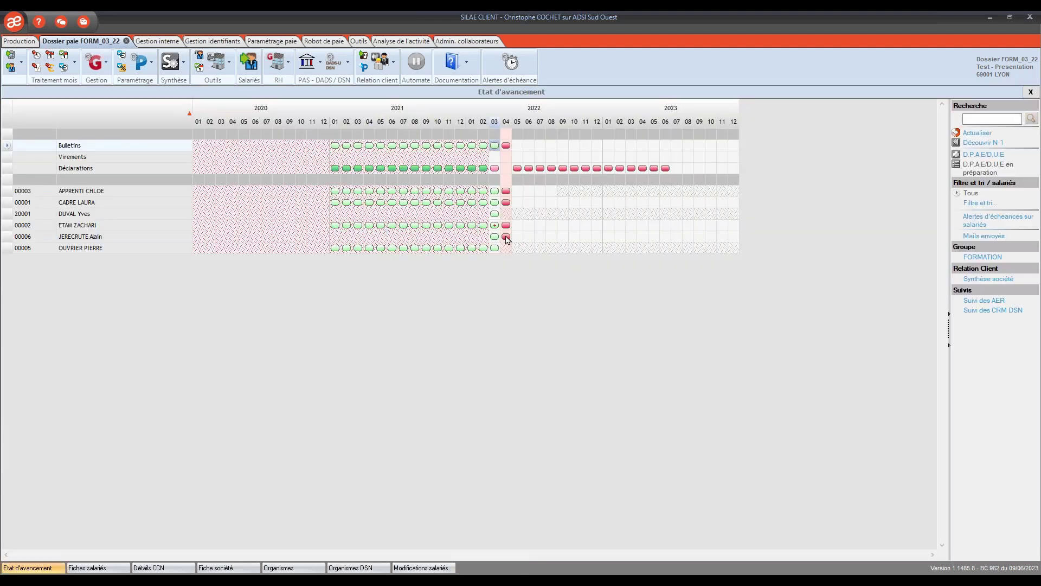
Call up the grouped editions for the March 2022 payslips, then view the payslip check (Contrôle des bulletins) and close it.
right_click(498, 150)
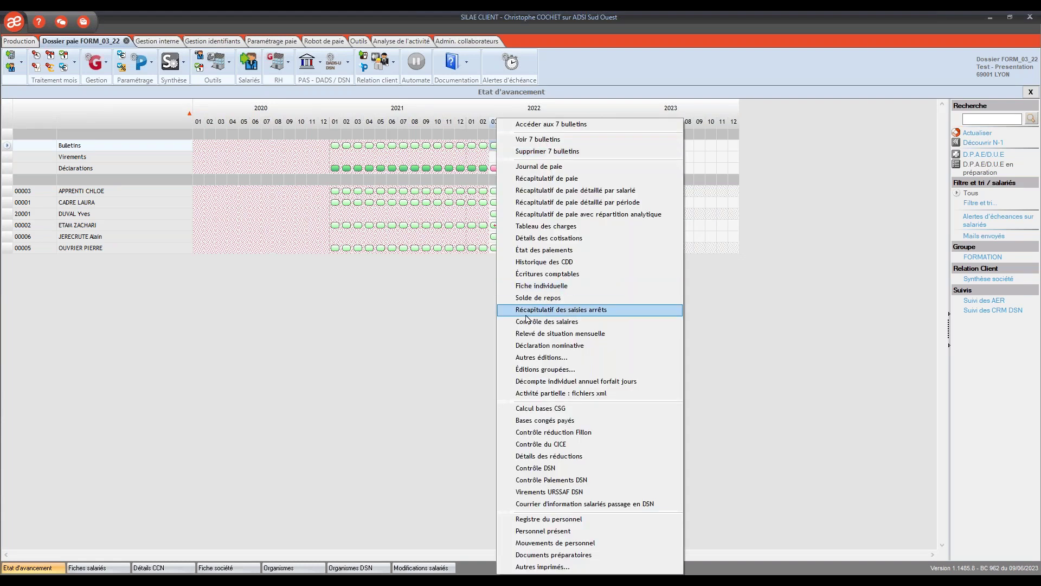
click(554, 371)
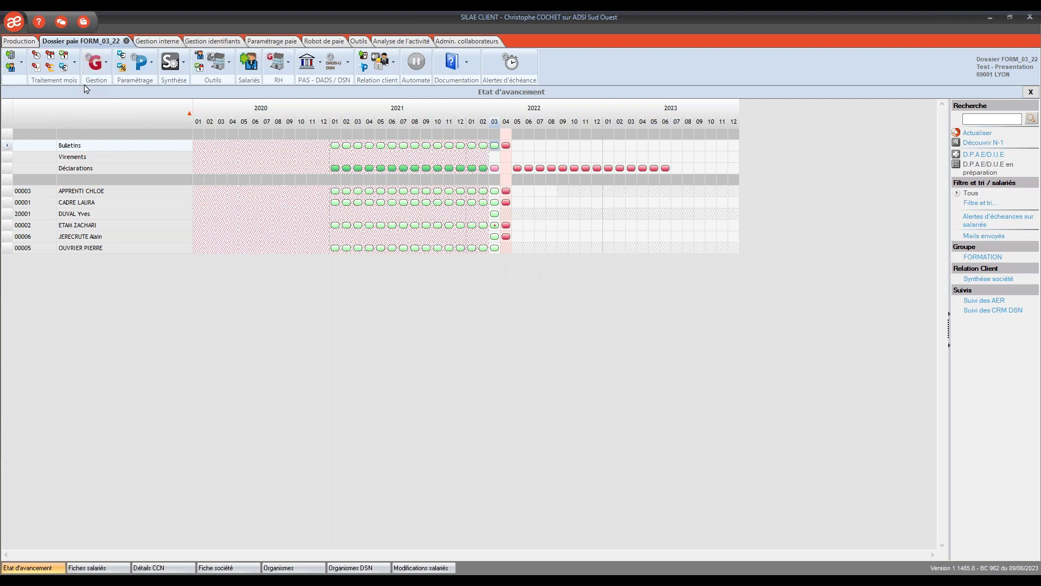
click(75, 66)
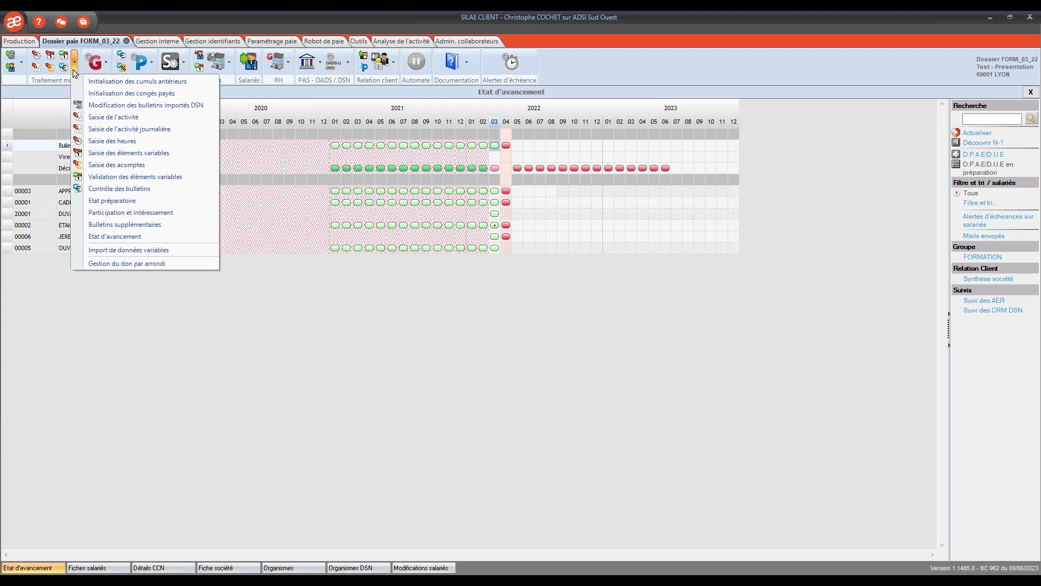
click(120, 189)
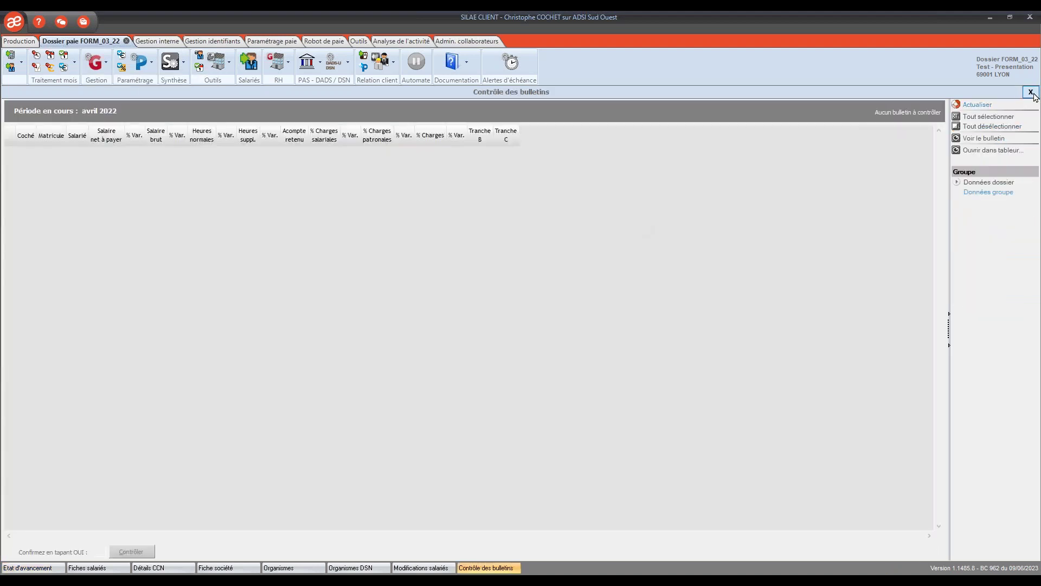
click(1031, 91)
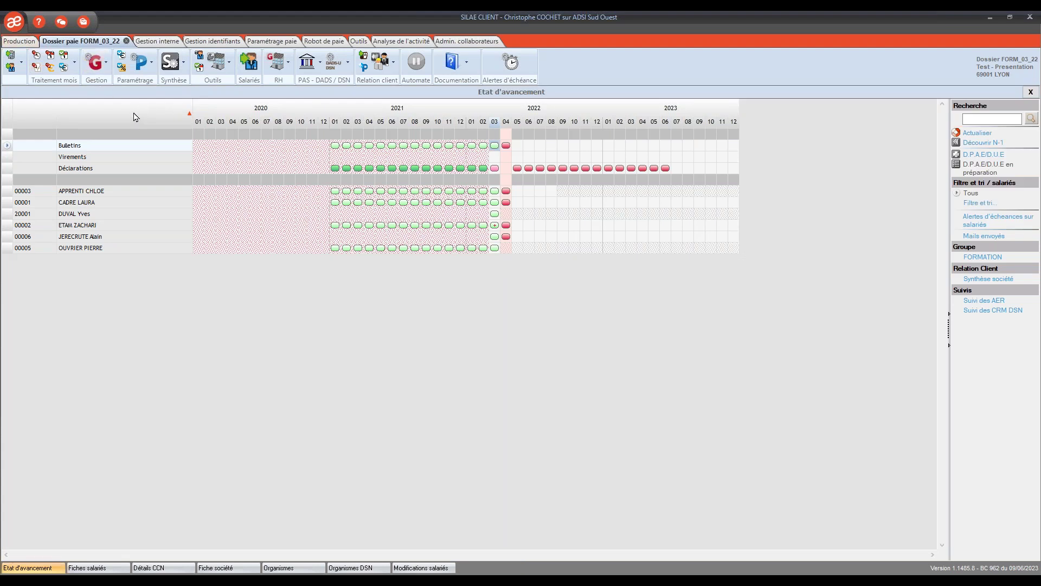
Open the LFFORM payroll file from the production list and dismiss its alert about the apprenticeship tax settings.
click(18, 42)
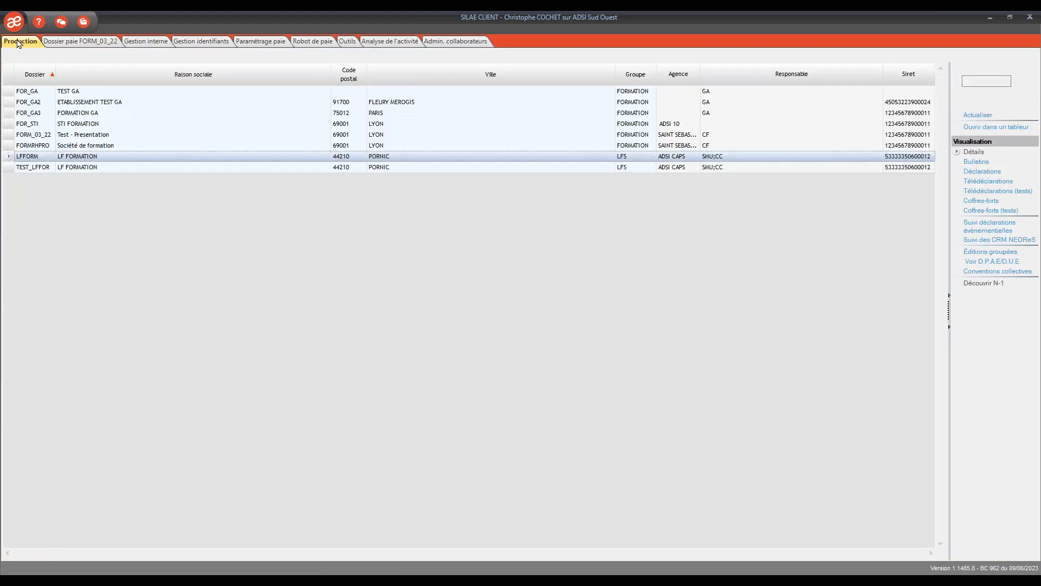
double_click(71, 157)
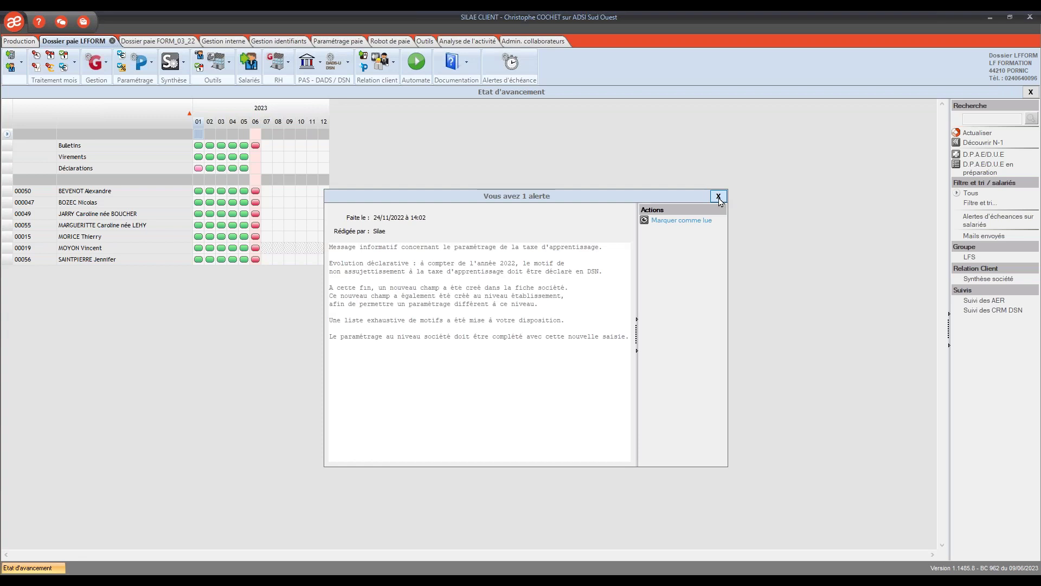
click(718, 196)
View the May 2023 bank transfers of the LFFORM file, close them, and return to the FORM_03_22 payroll file.
double_click(245, 161)
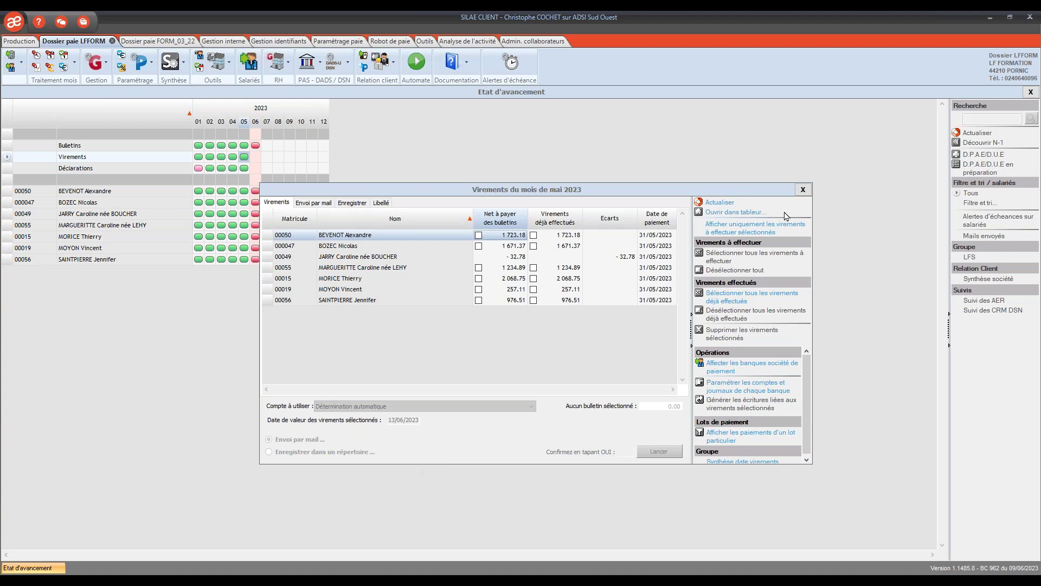
click(804, 189)
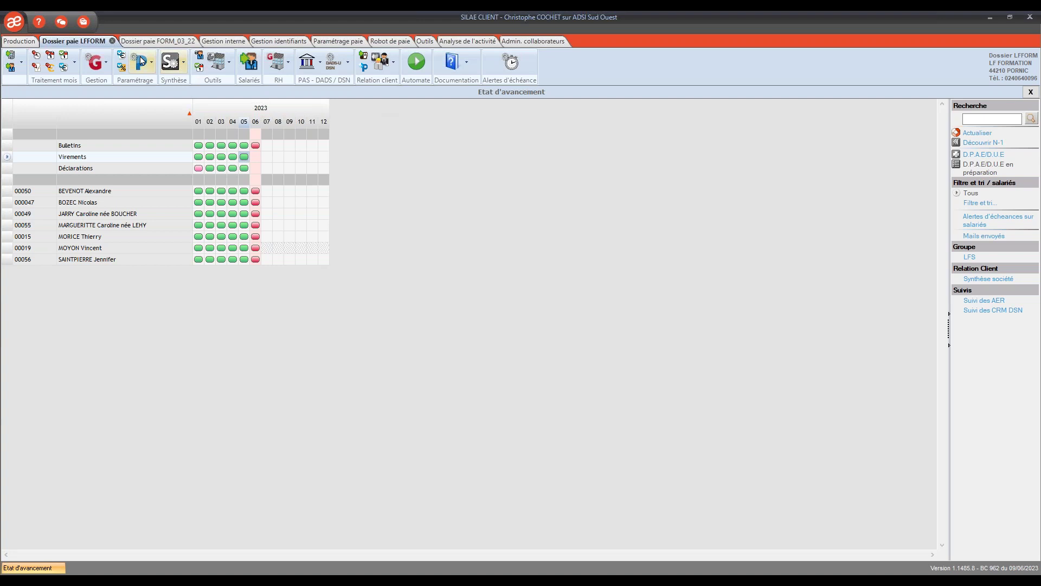
click(161, 41)
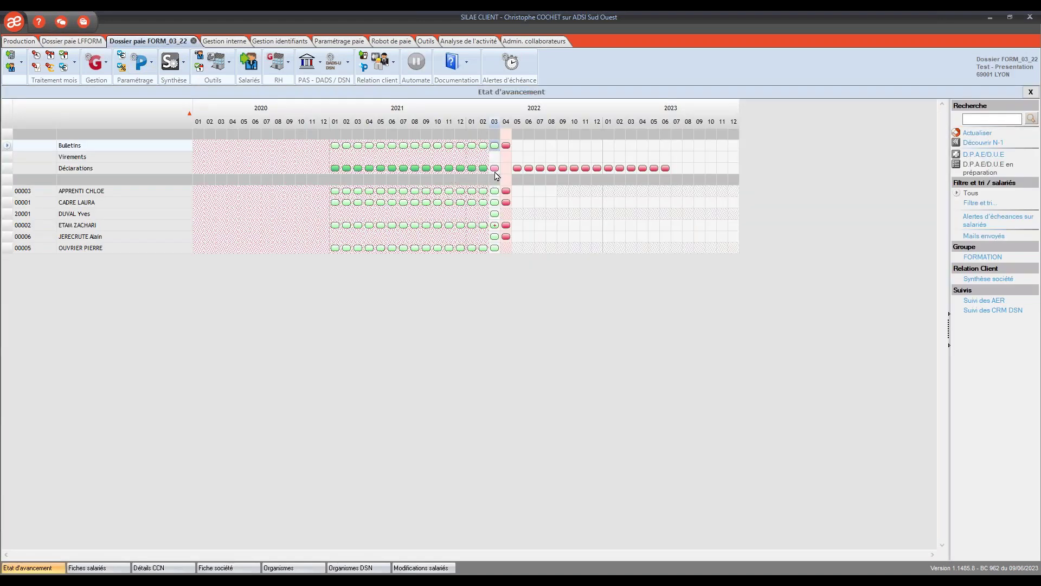
Open the March 2022 social declarations, view the error details of the DSN, and close both views.
click(495, 170)
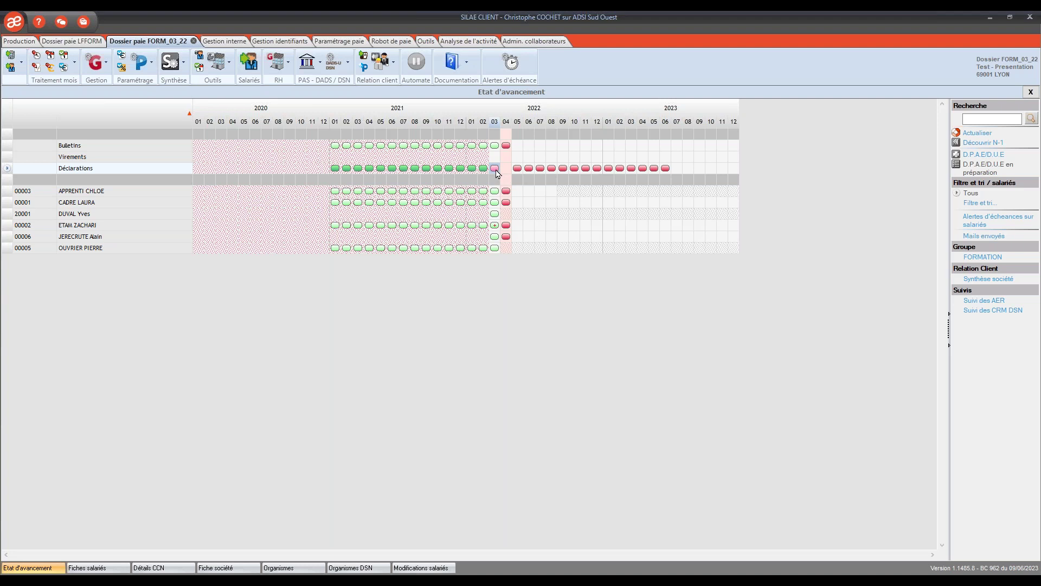
double_click(495, 168)
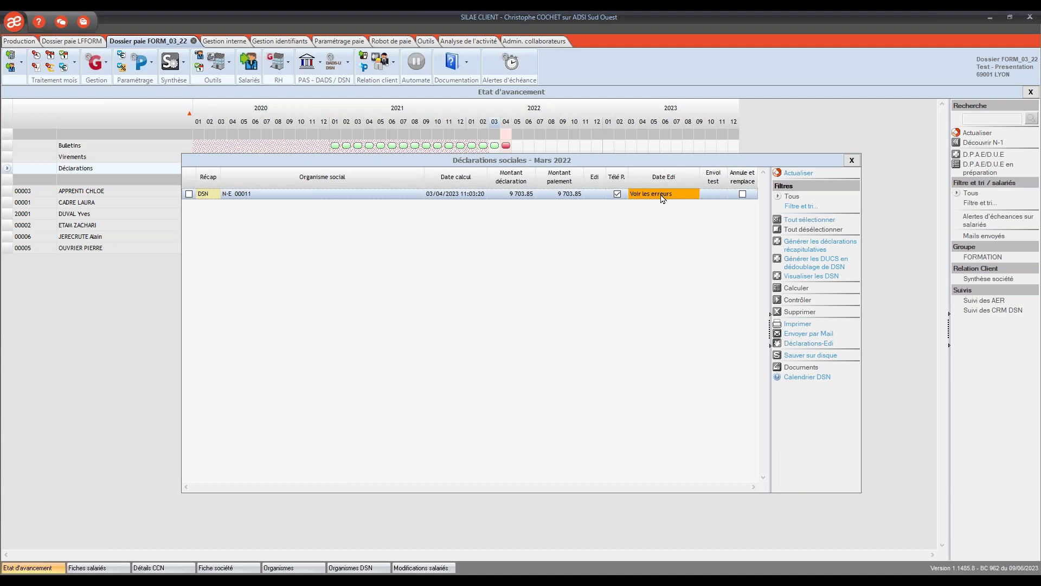
click(662, 198)
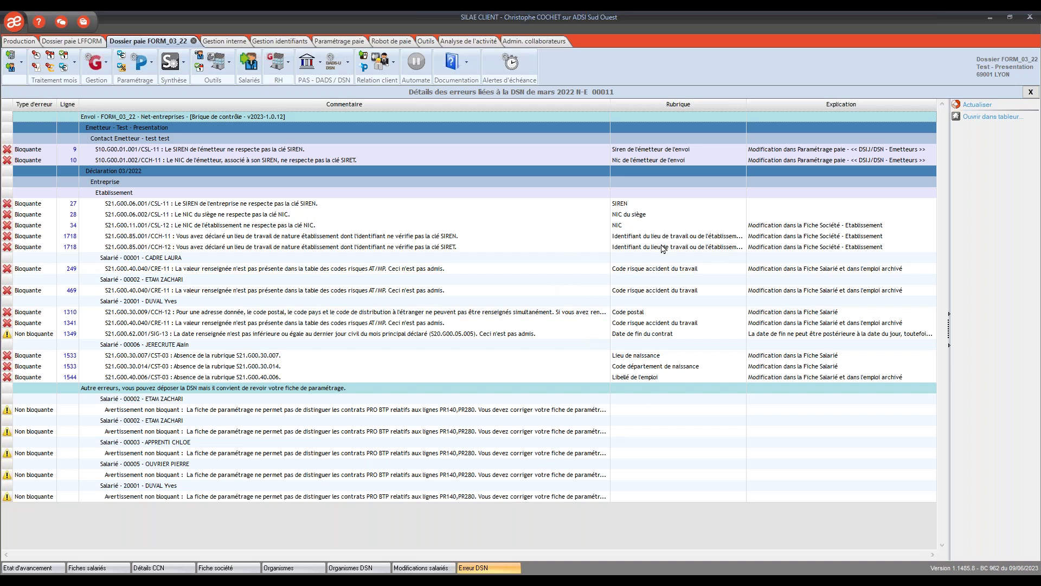
click(1032, 93)
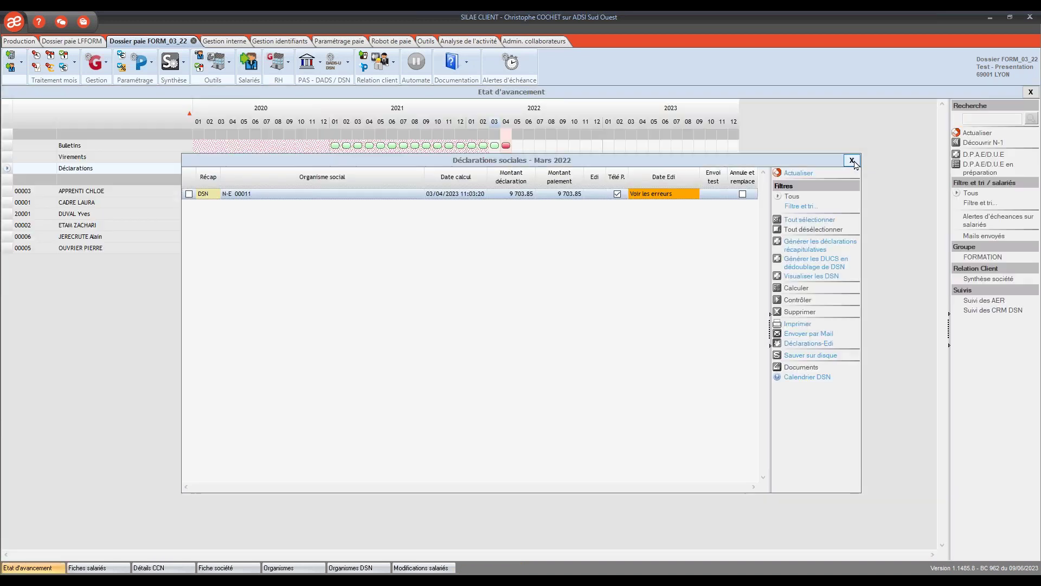
click(852, 161)
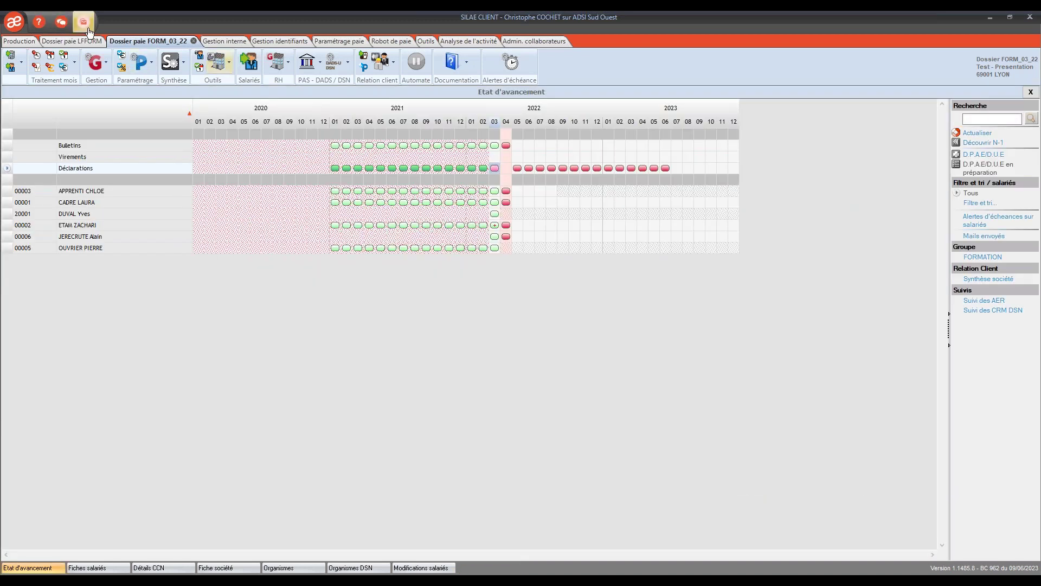
Reopen the March 2022 declarations, display the DSN recap of contributions and payments, and return to the progress overview.
right_click(494, 167)
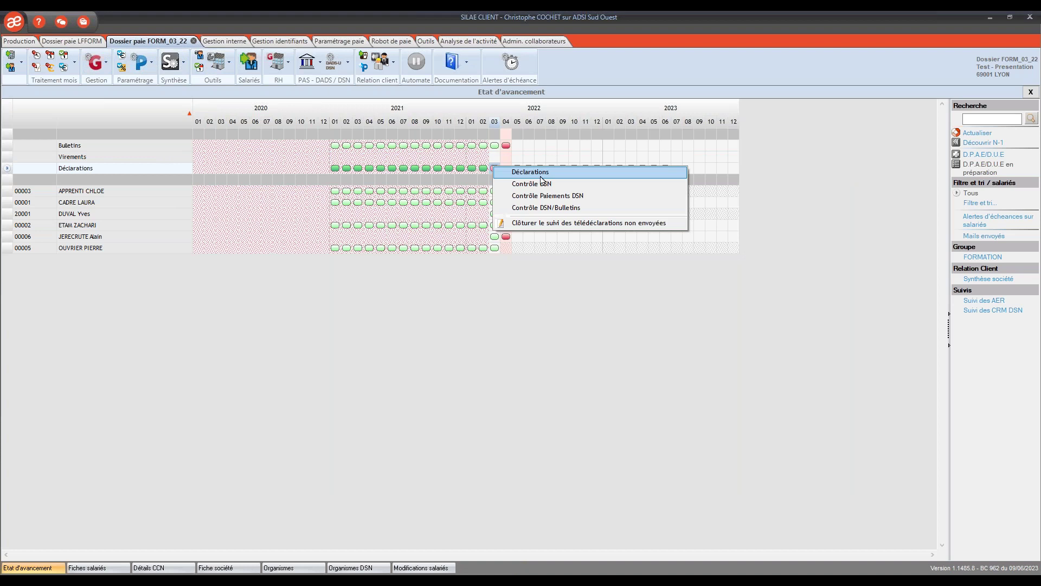
click(542, 177)
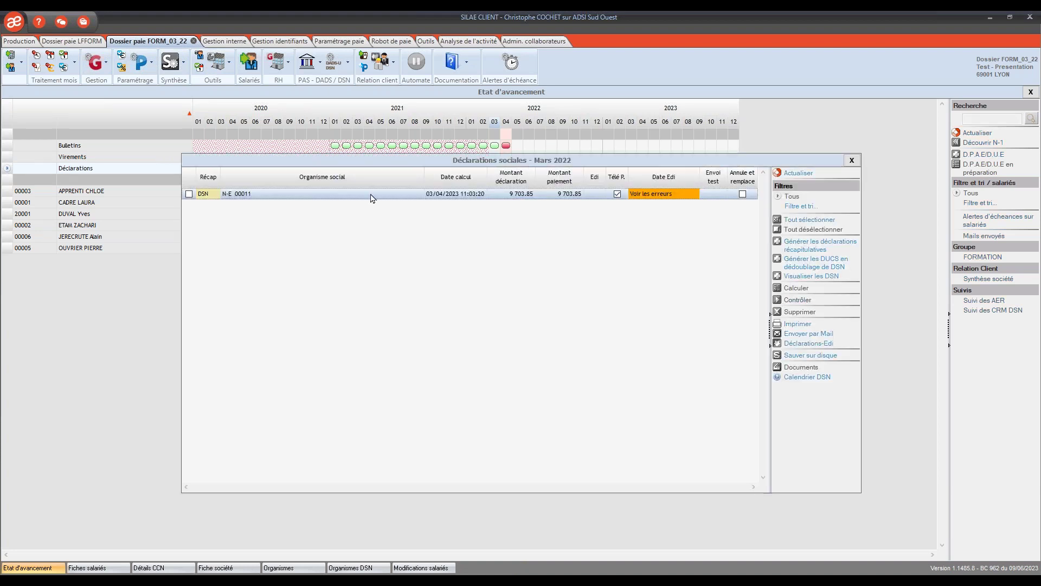
double_click(372, 195)
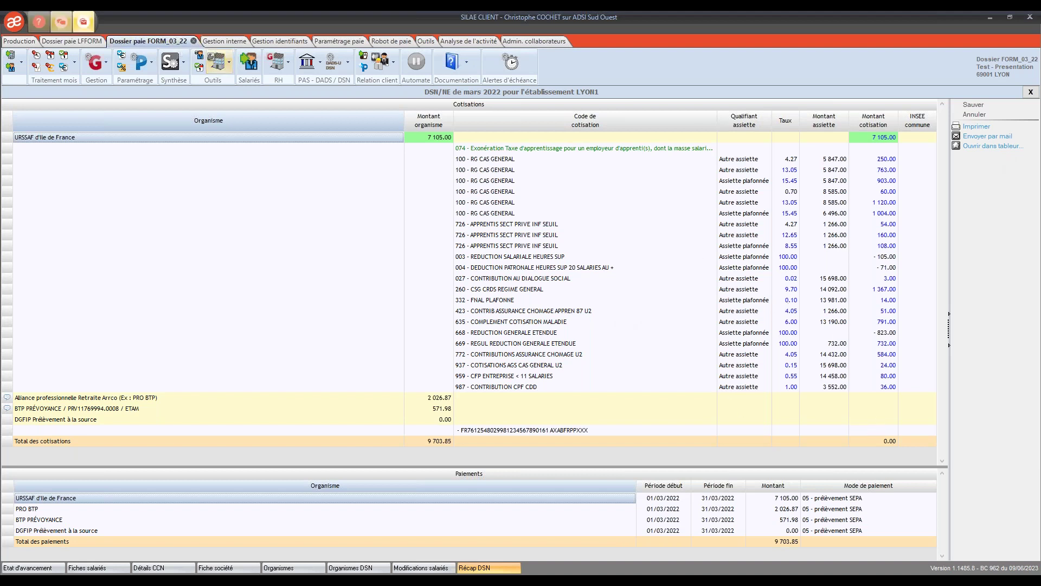
click(39, 567)
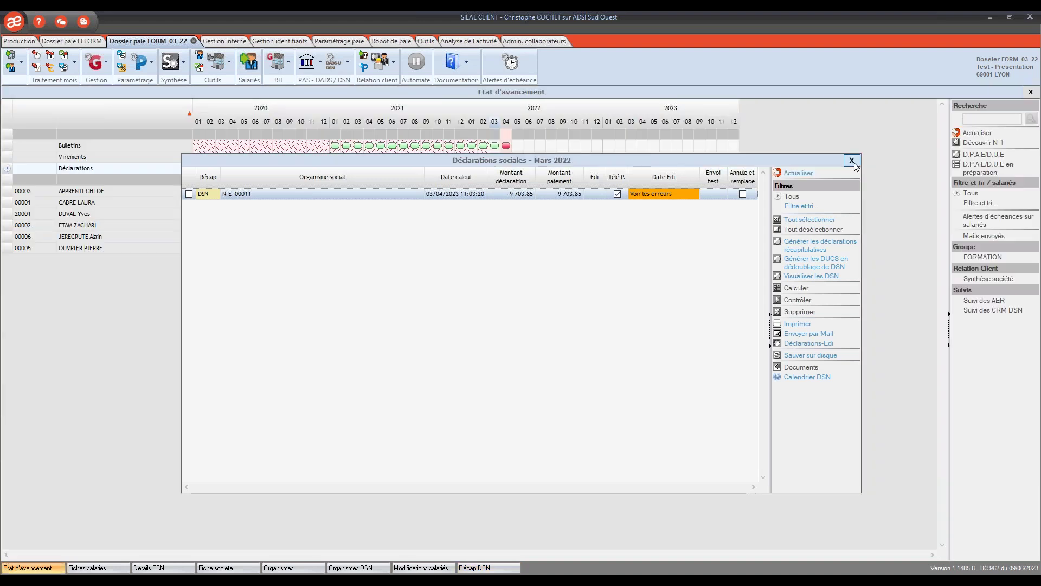
click(852, 161)
Display the Tableau des charges for the March 2022 payslips.
right_click(495, 145)
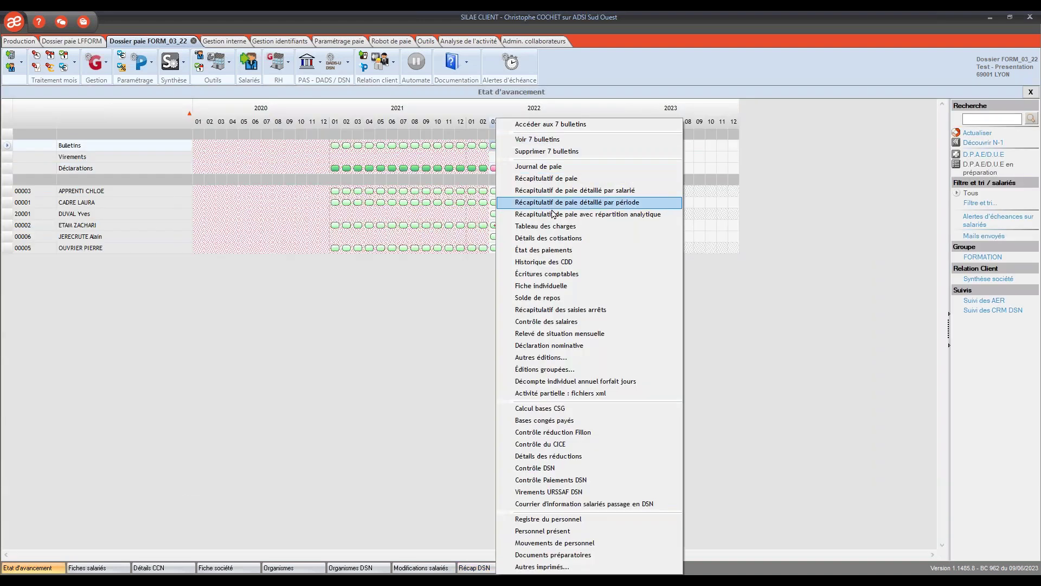
click(566, 225)
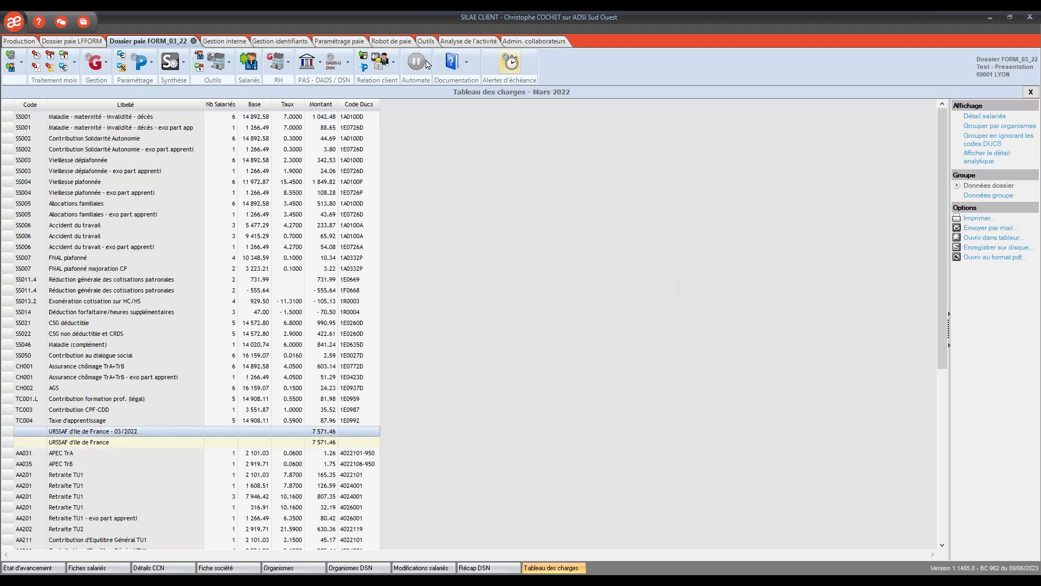
Switch to the LFFORM payroll file and open the user menu view of one of its client contacts.
click(71, 42)
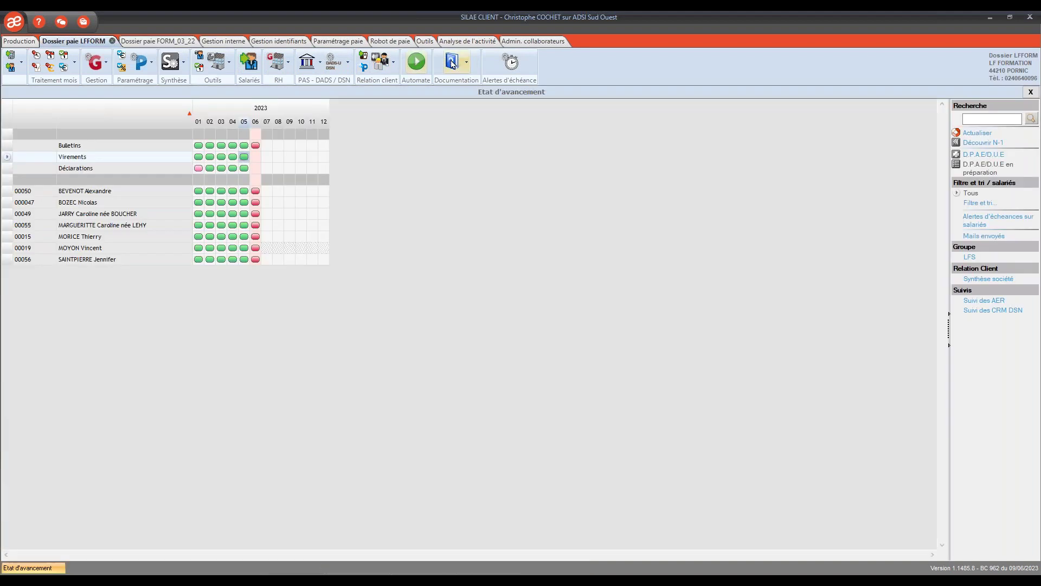
click(383, 60)
mouse_move(427, 205)
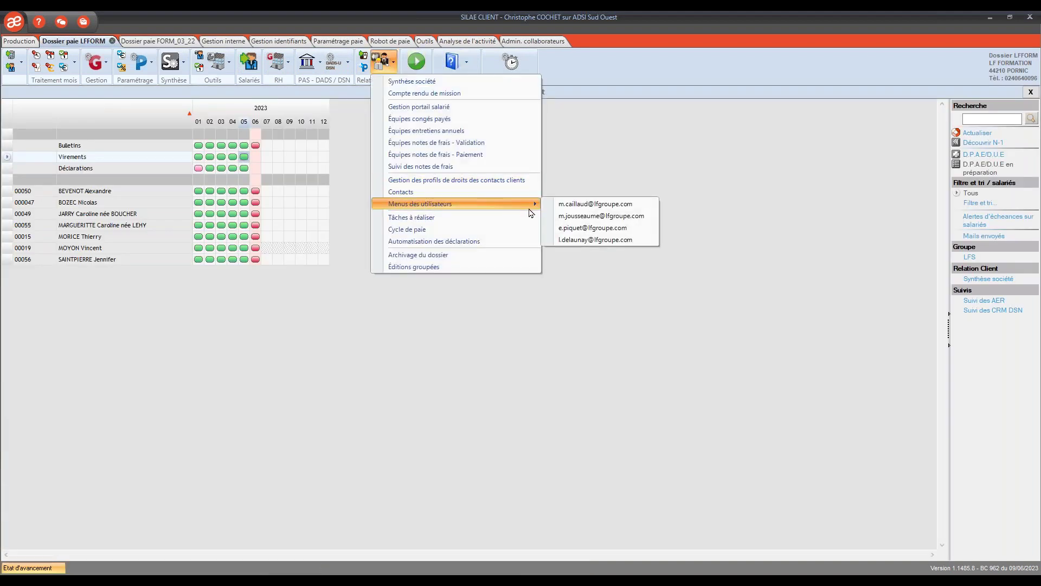
click(597, 215)
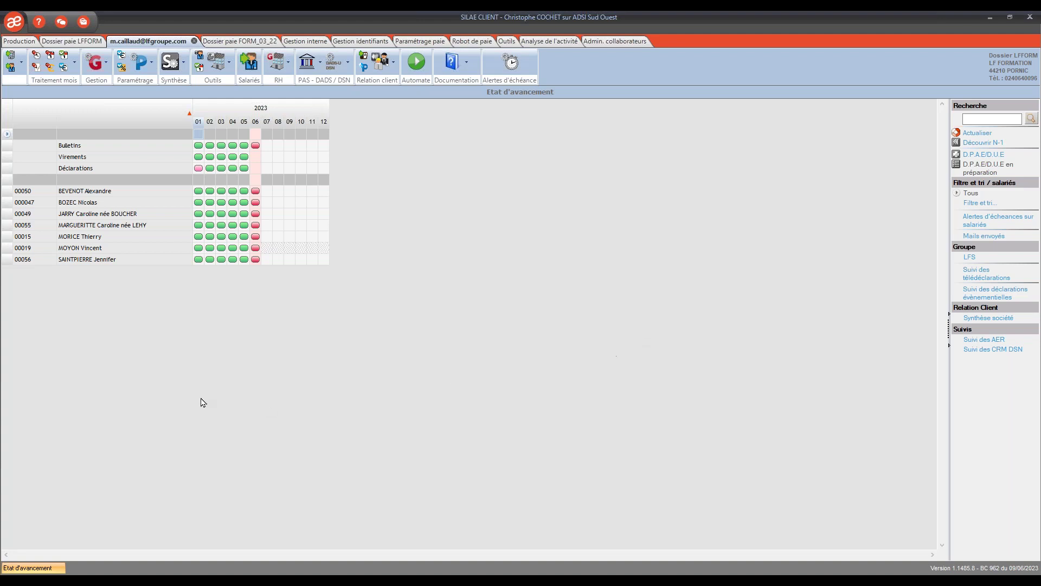
Open the télédéclarations tracking filtered on Acceptées, then view the May 2023 declaration details of LFCORPUS and close them.
click(980, 278)
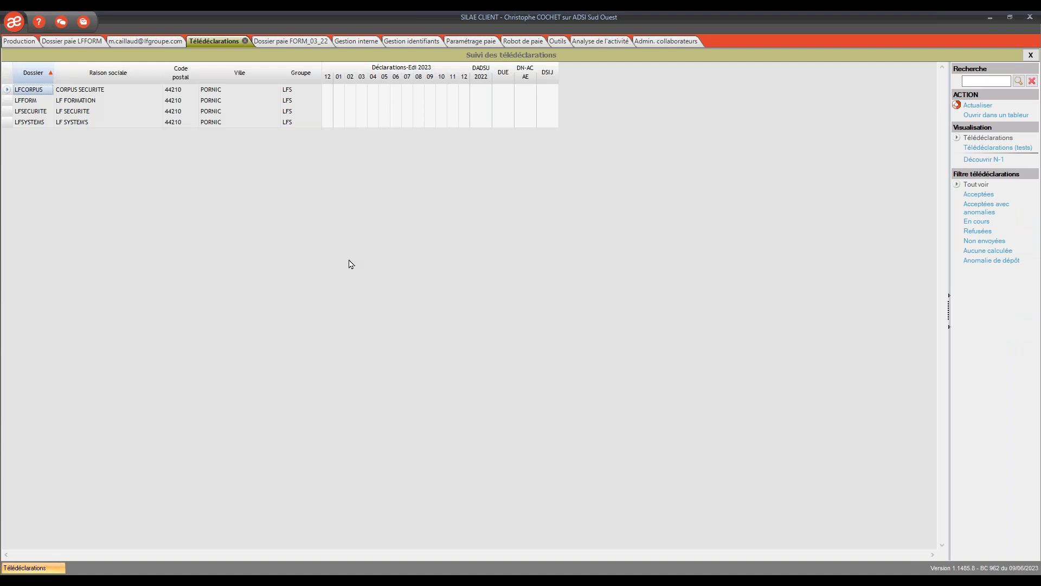
click(978, 194)
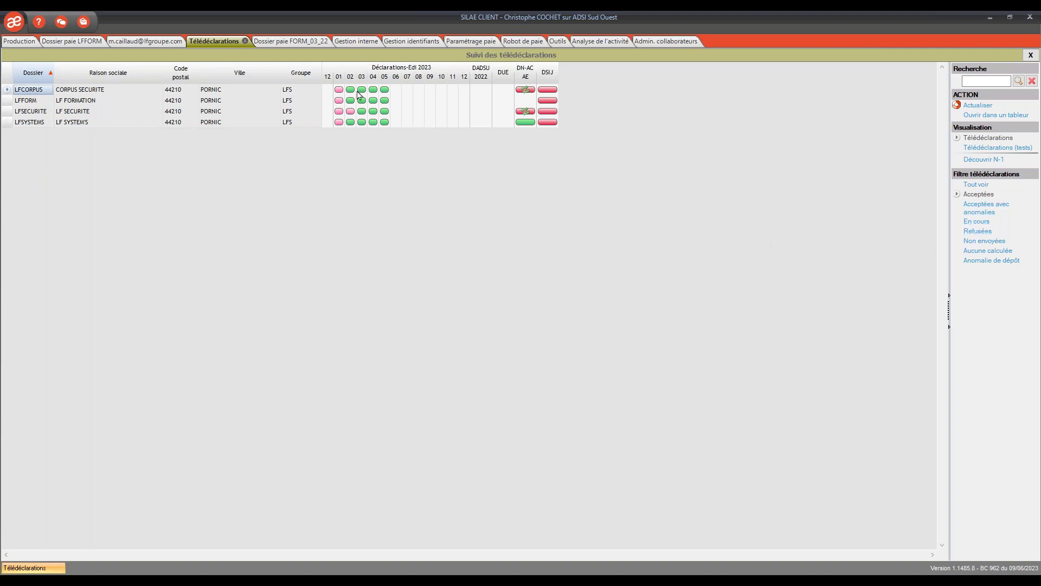
double_click(384, 91)
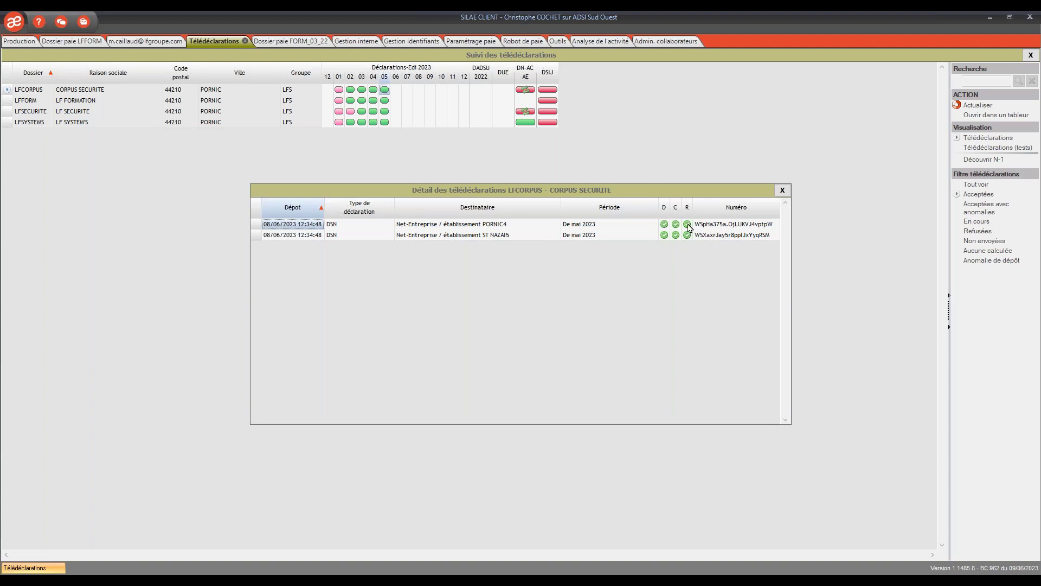
click(782, 191)
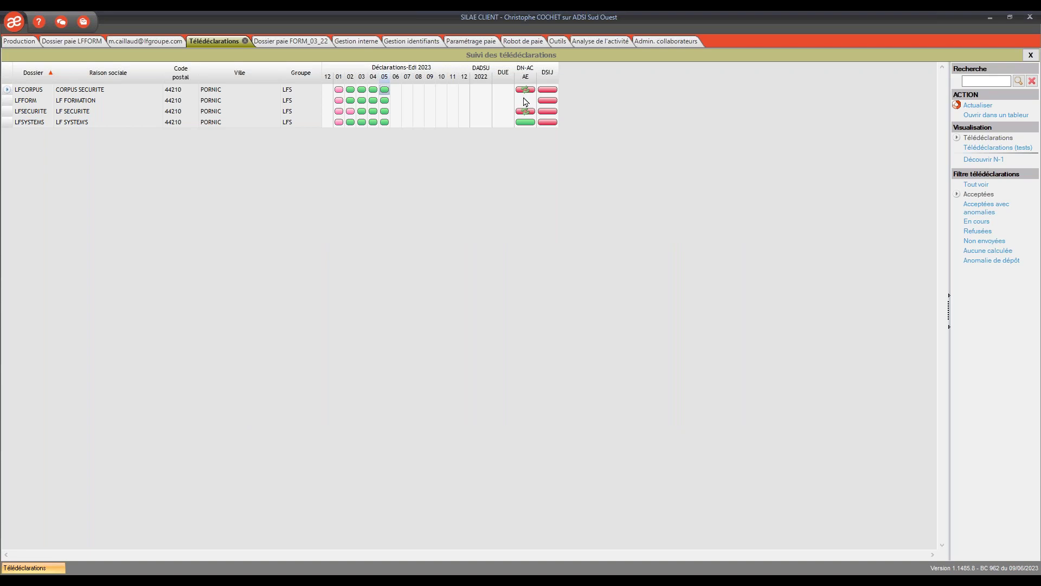
View the DN-AC/AE and DSIJ declaration details of LFCORPUS, then close the télédéclarations tracking.
double_click(526, 90)
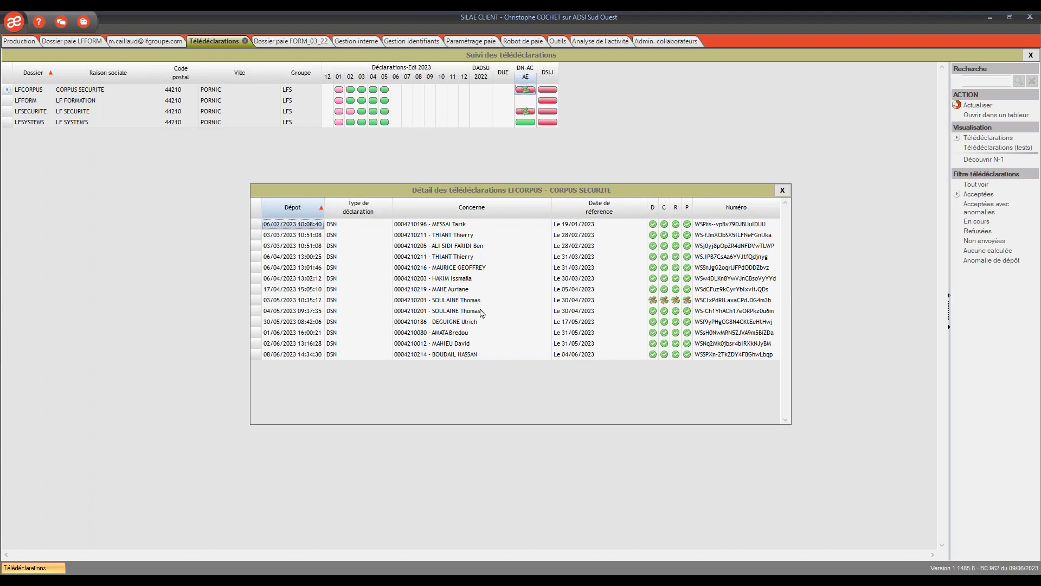
click(782, 191)
click(546, 93)
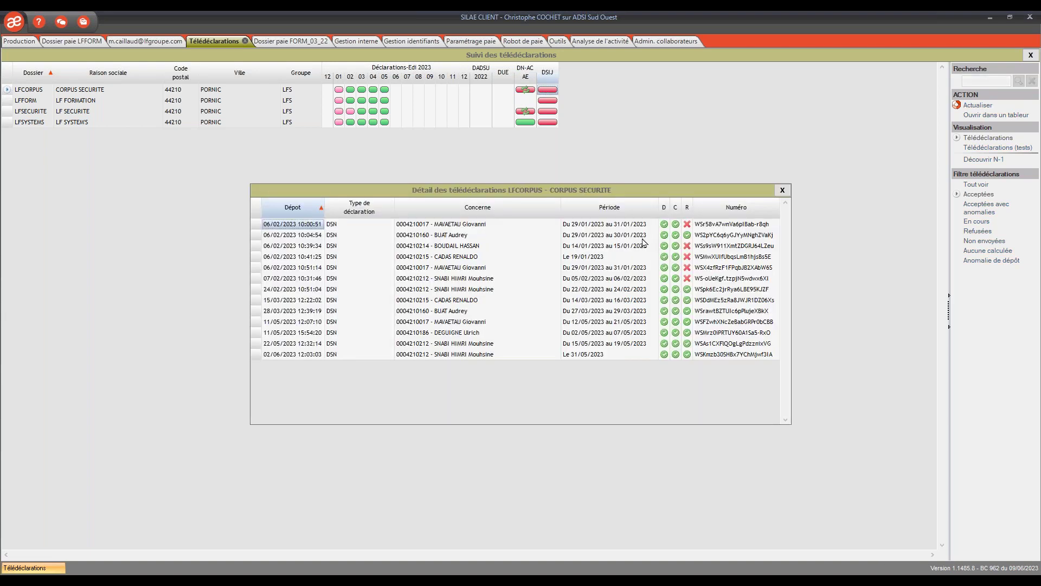
click(783, 191)
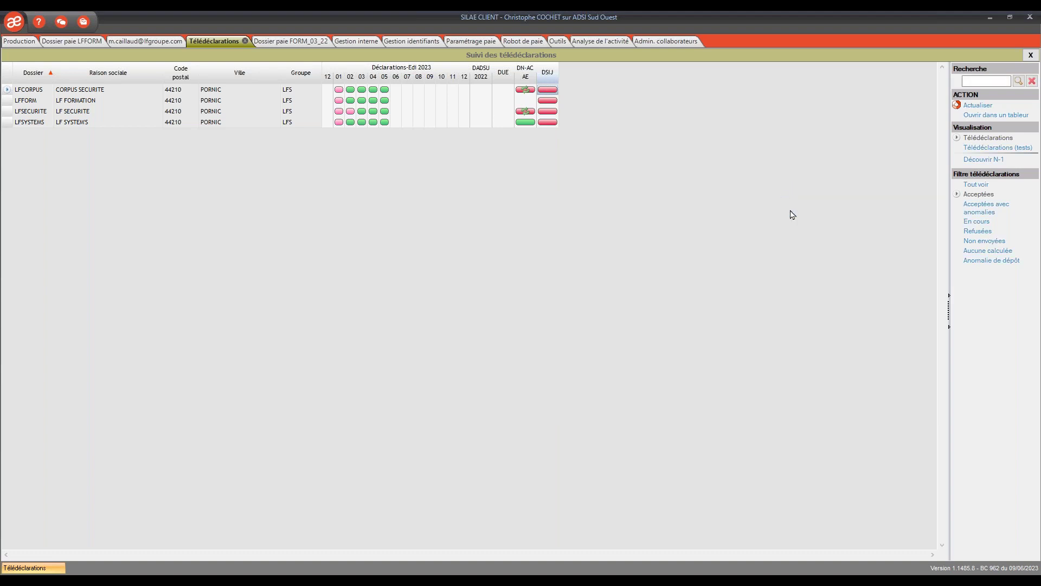
click(1030, 54)
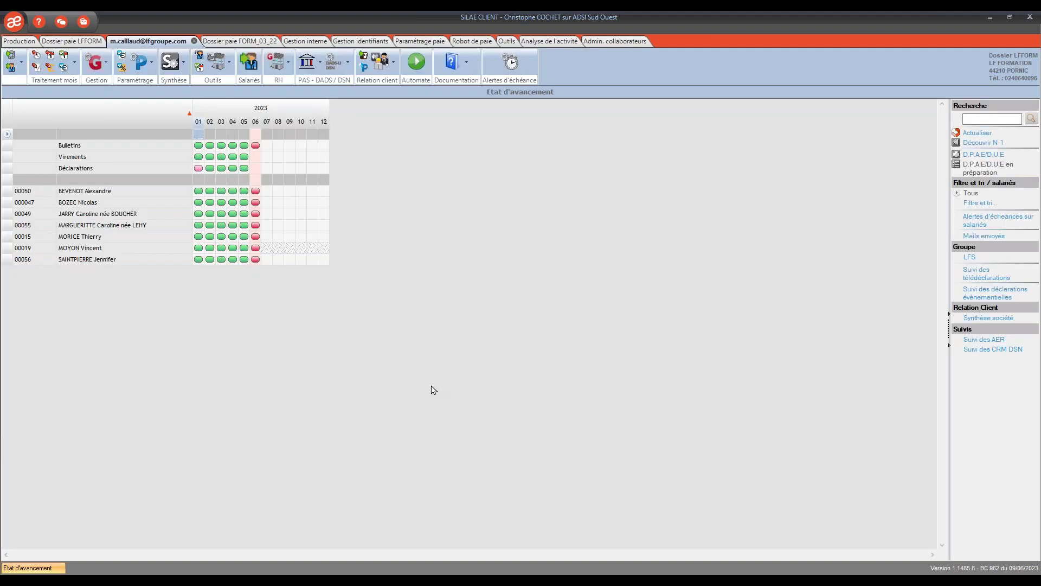
Search the event-based declarations of 05/2023 with the state Toutes, then close the tracking and return to the client user's view.
click(1003, 295)
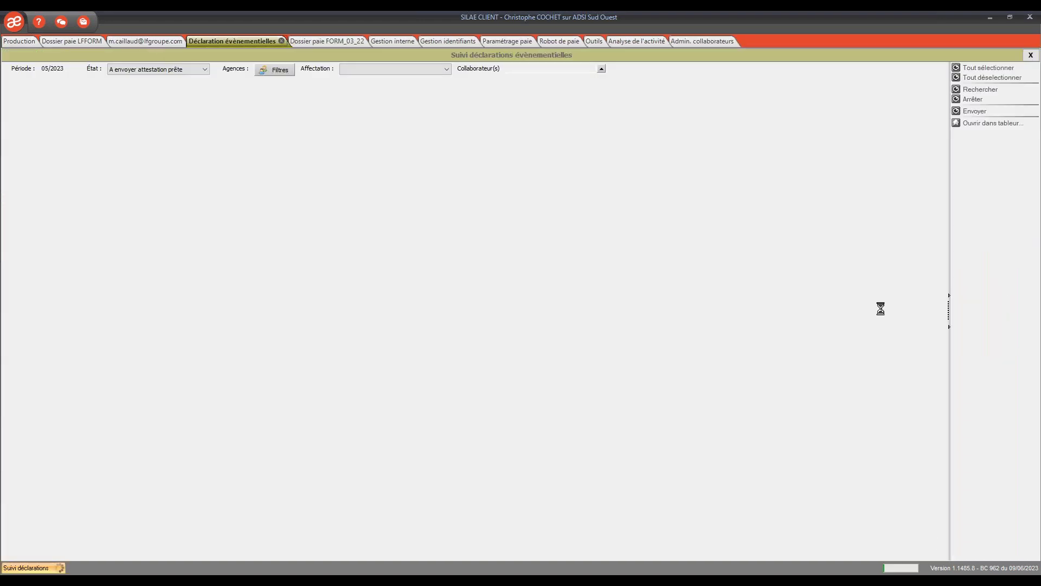
click(201, 71)
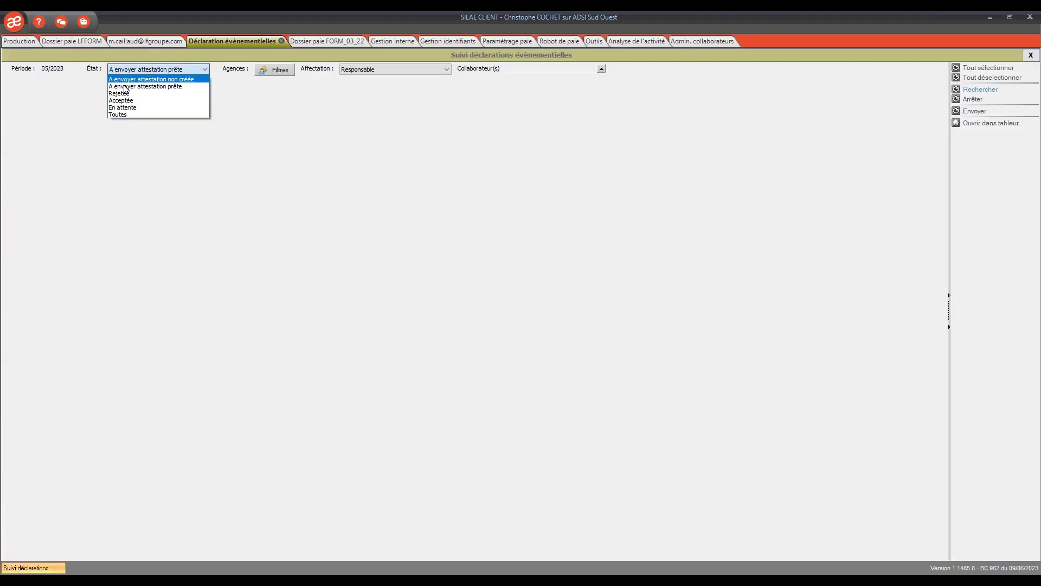
click(136, 120)
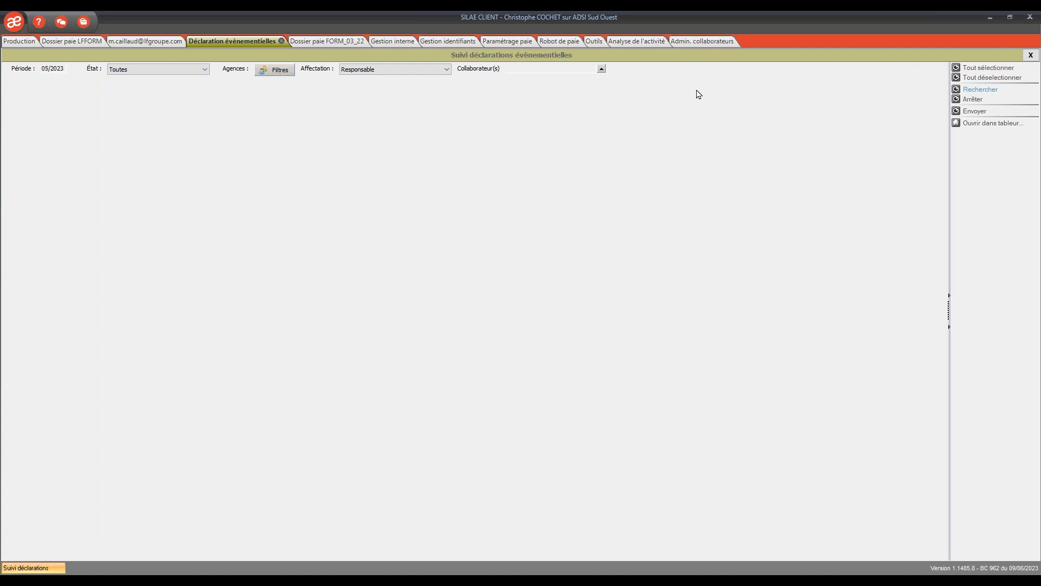
click(979, 89)
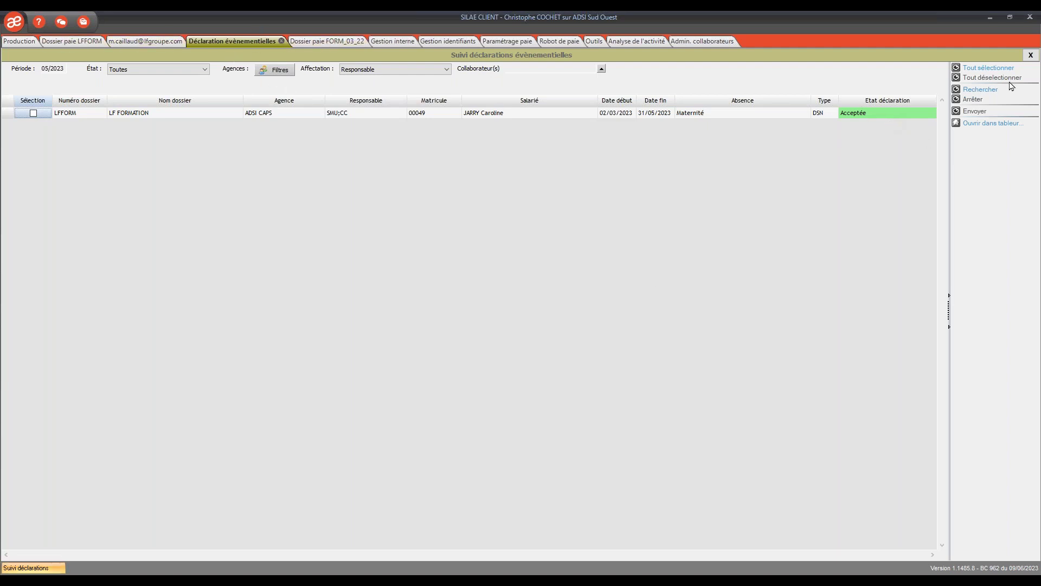
click(1031, 54)
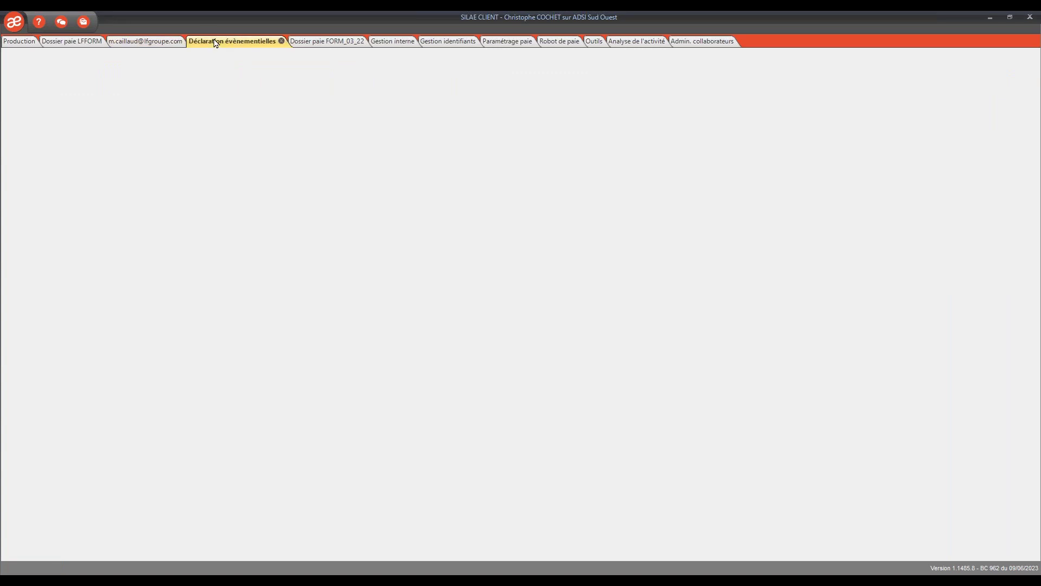
click(159, 44)
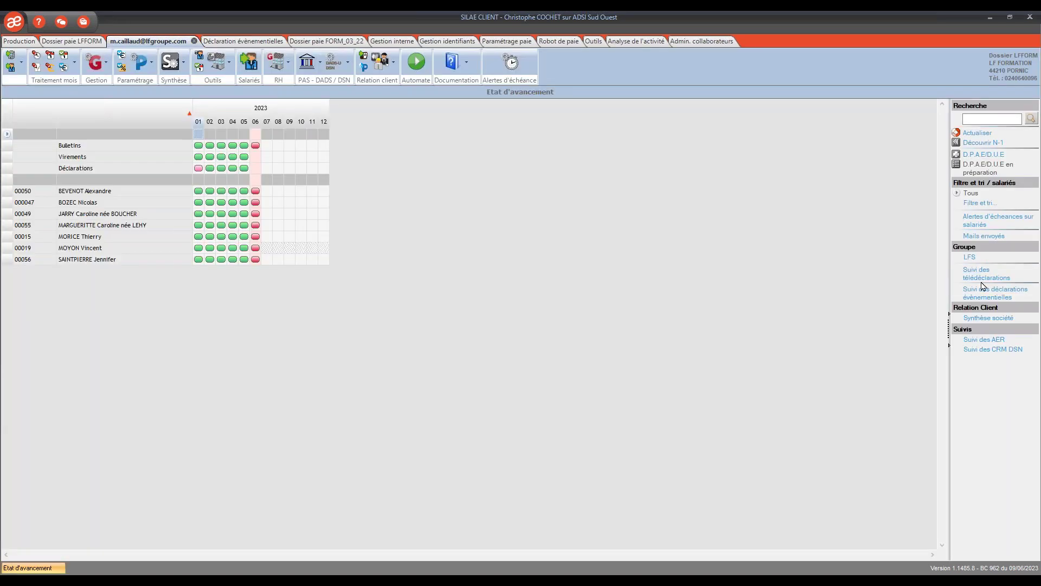
Open the AER tracking dashboard and close it.
click(982, 341)
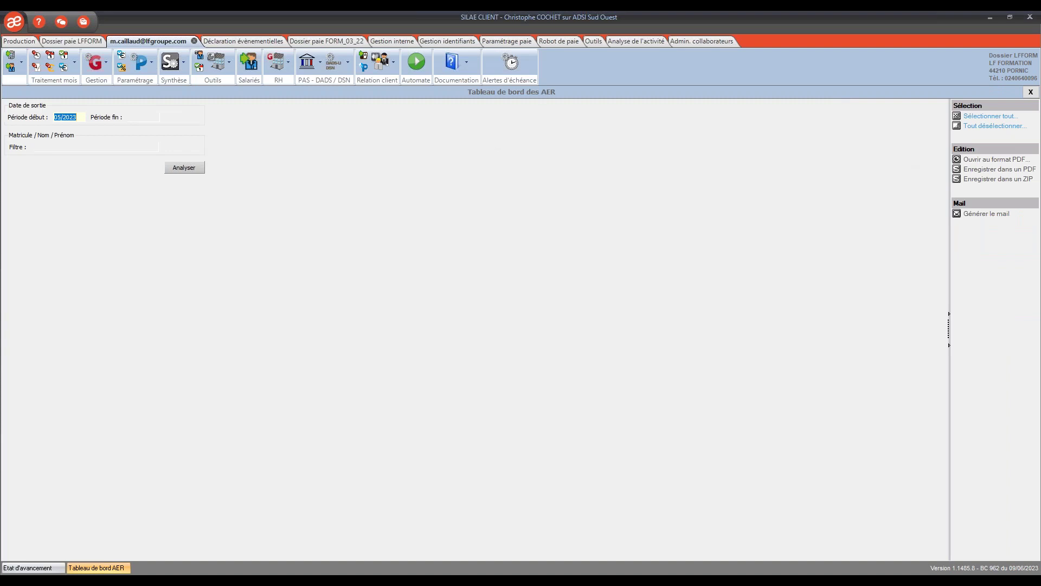
click(1030, 92)
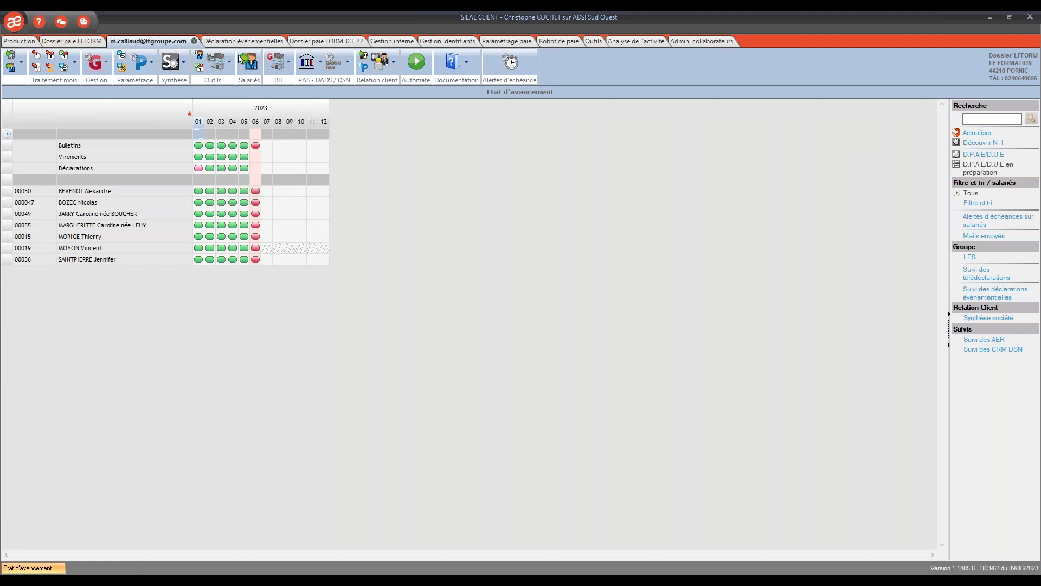
Open the TOPAZE file generation for the LFFORM file and dismiss its notice.
click(319, 64)
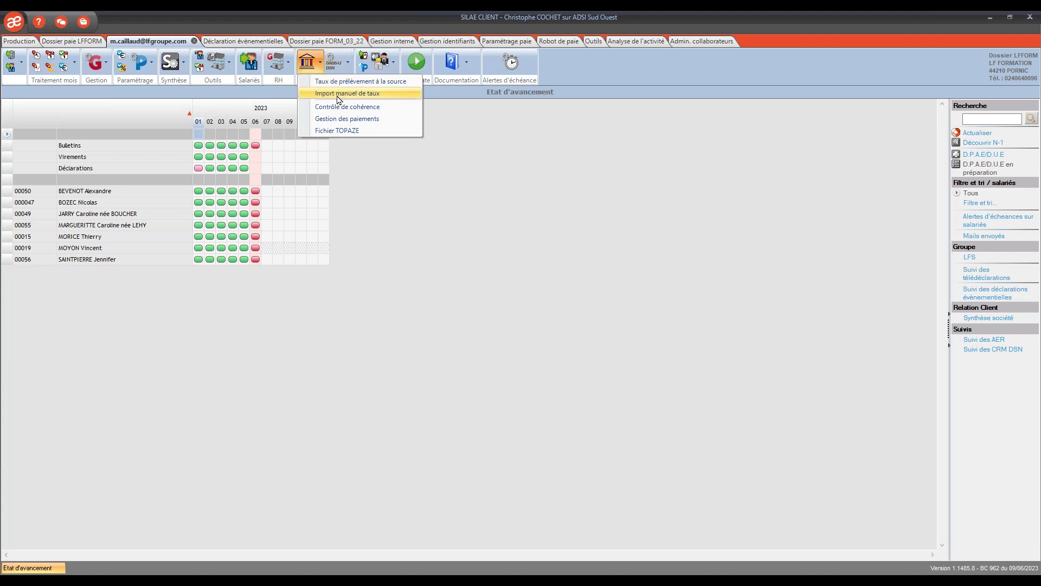
click(347, 130)
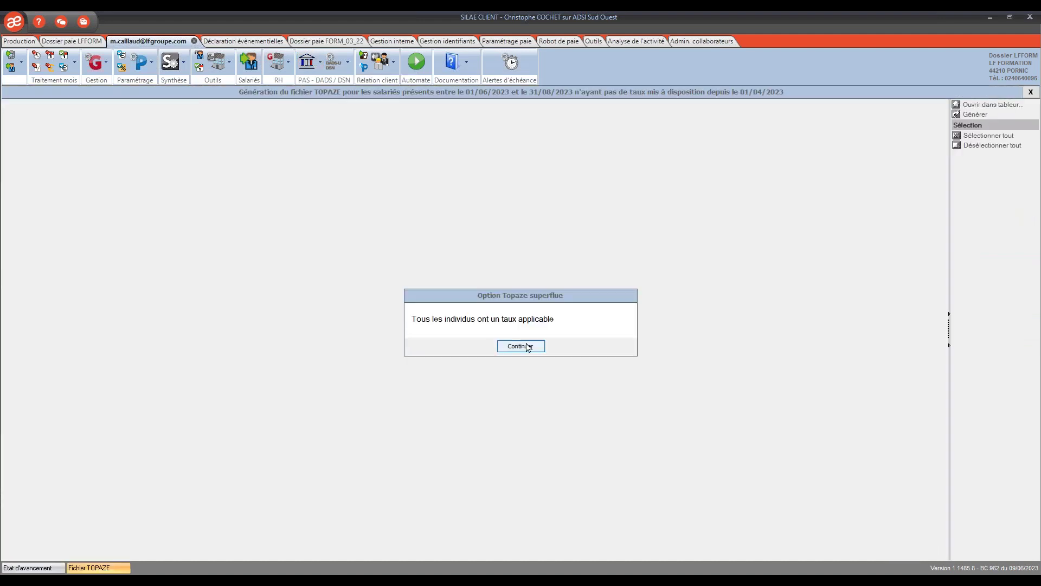
click(526, 347)
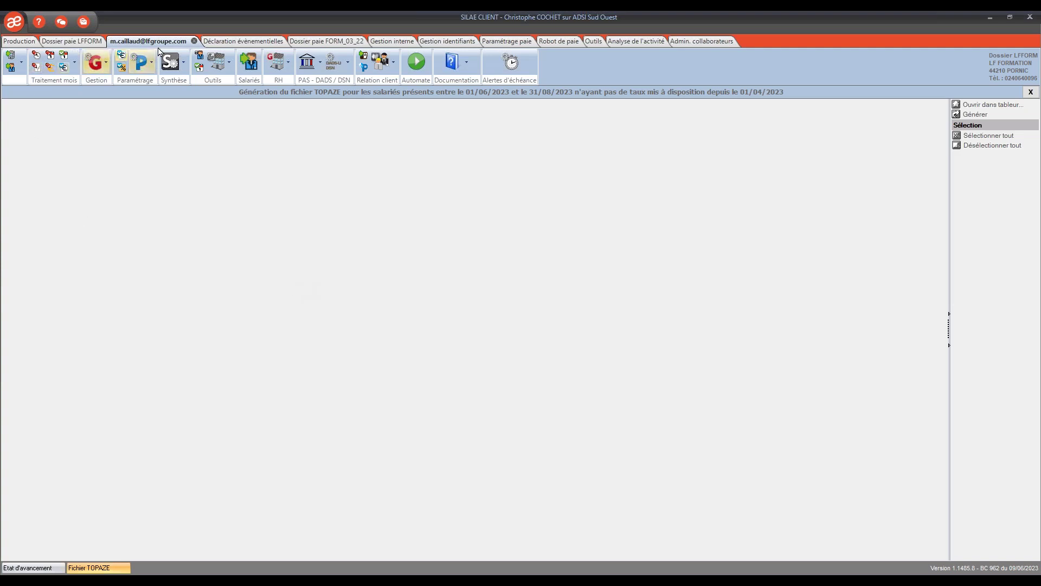
In the LFFORM payroll file, run the withholding tax coherence check on NIR, DSN-PAS flows and bonus settings, then close it.
click(82, 43)
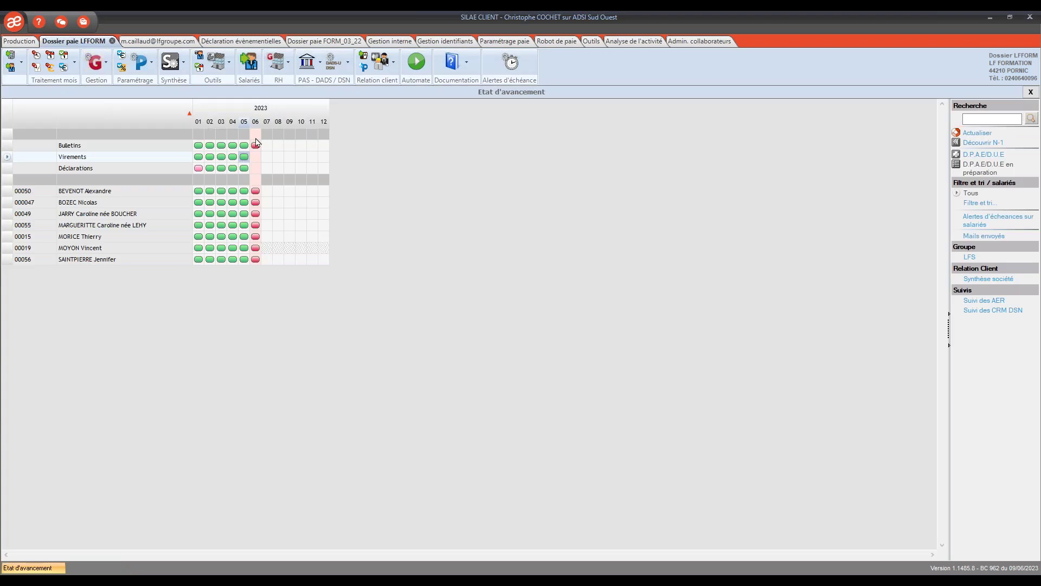
click(320, 63)
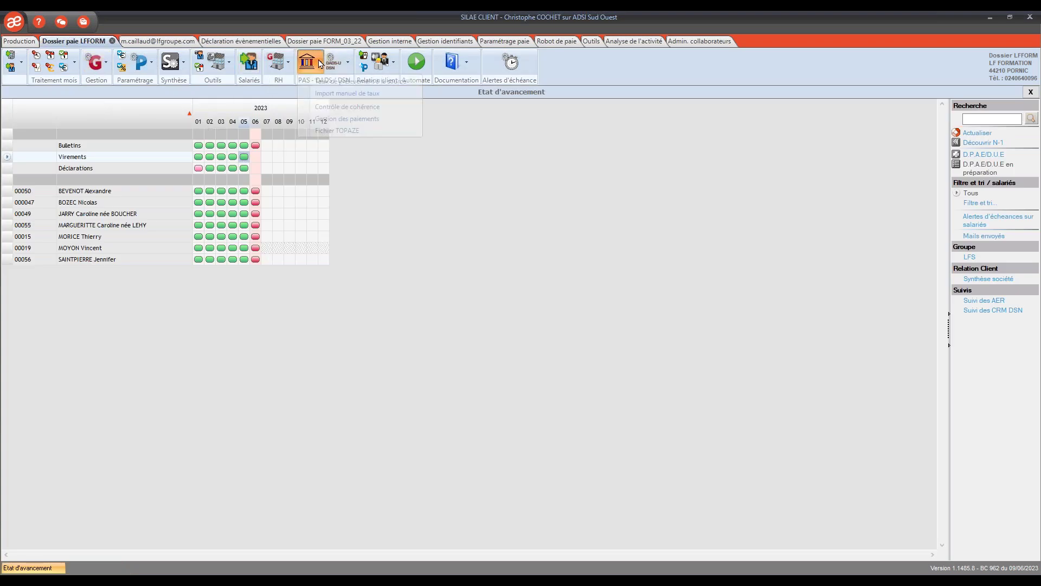
click(345, 107)
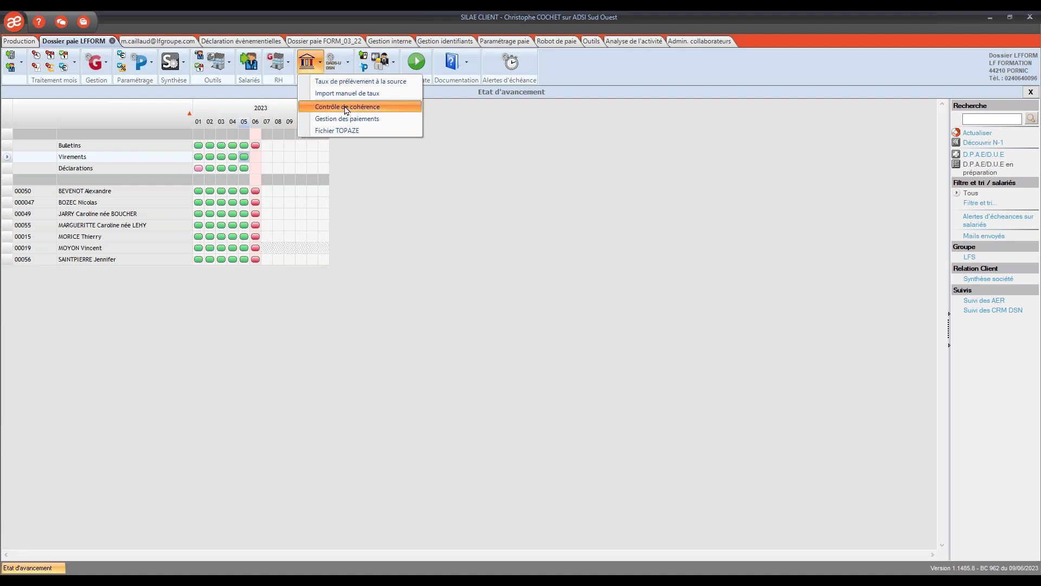
click(158, 119)
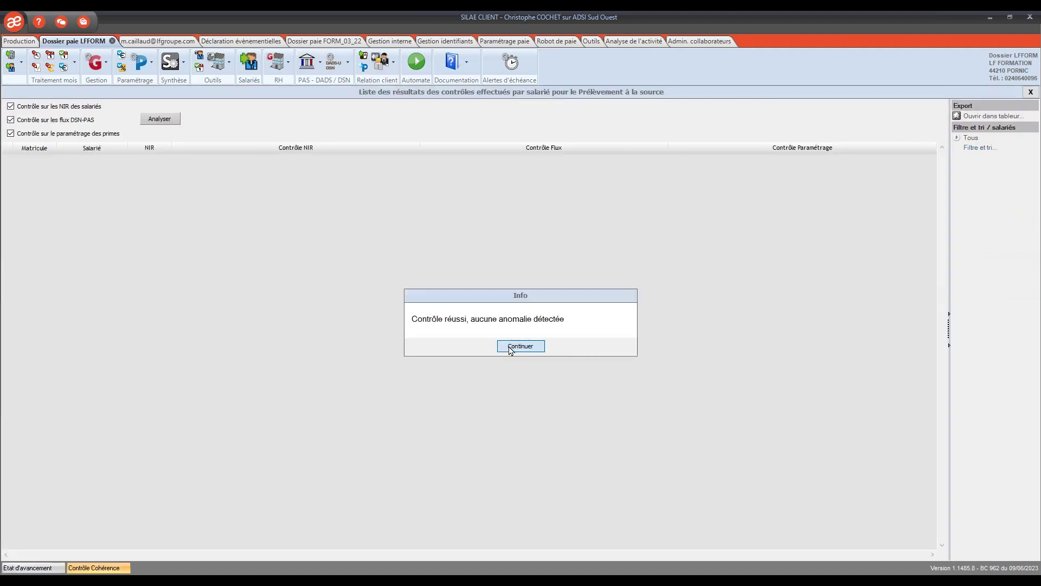
click(510, 350)
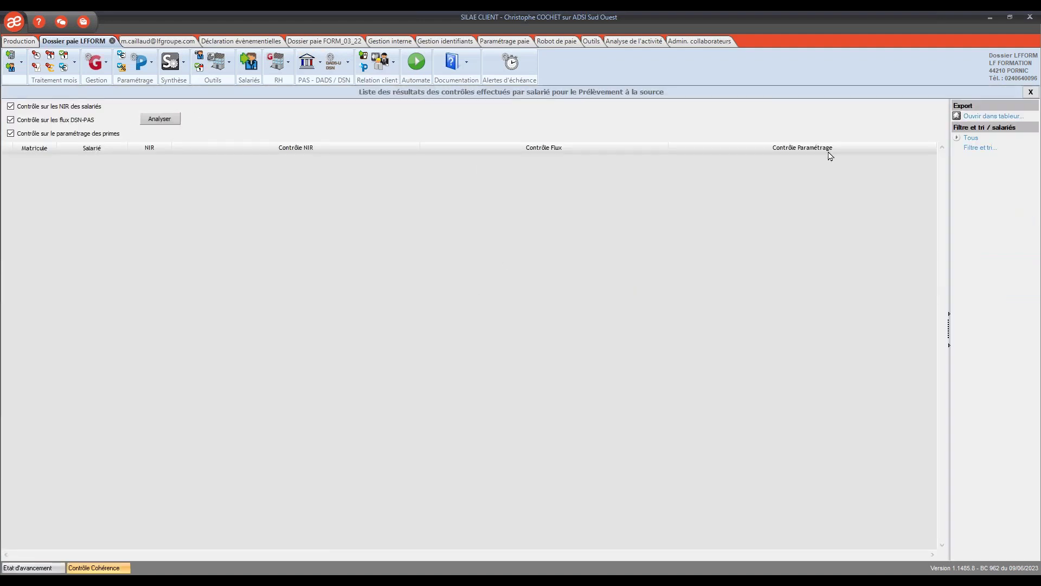
click(1030, 92)
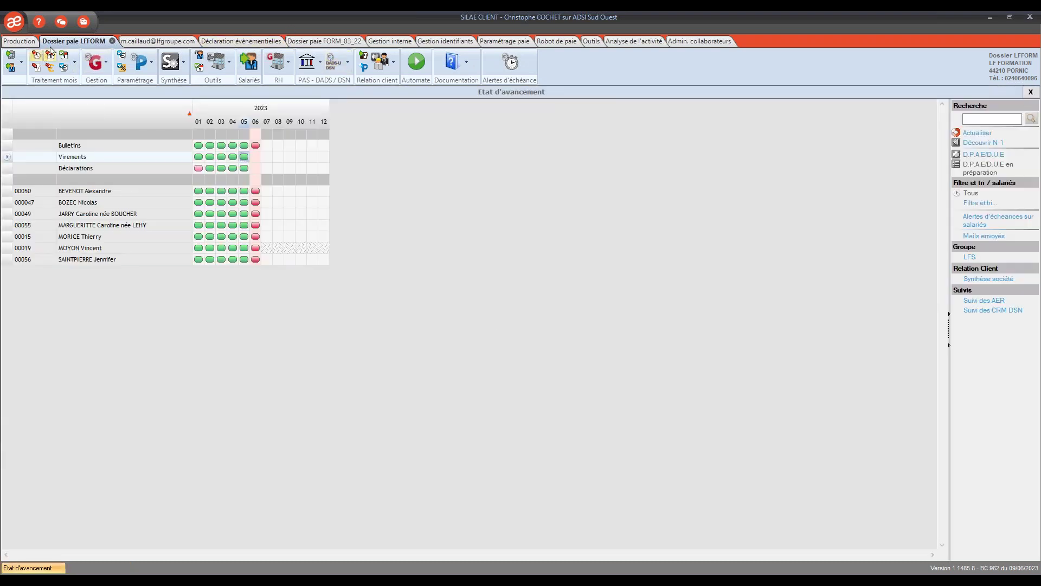
Close the LFFORM payroll file, the client user's view and the event-based declarations.
click(112, 43)
click(194, 43)
click(194, 43)
click(200, 43)
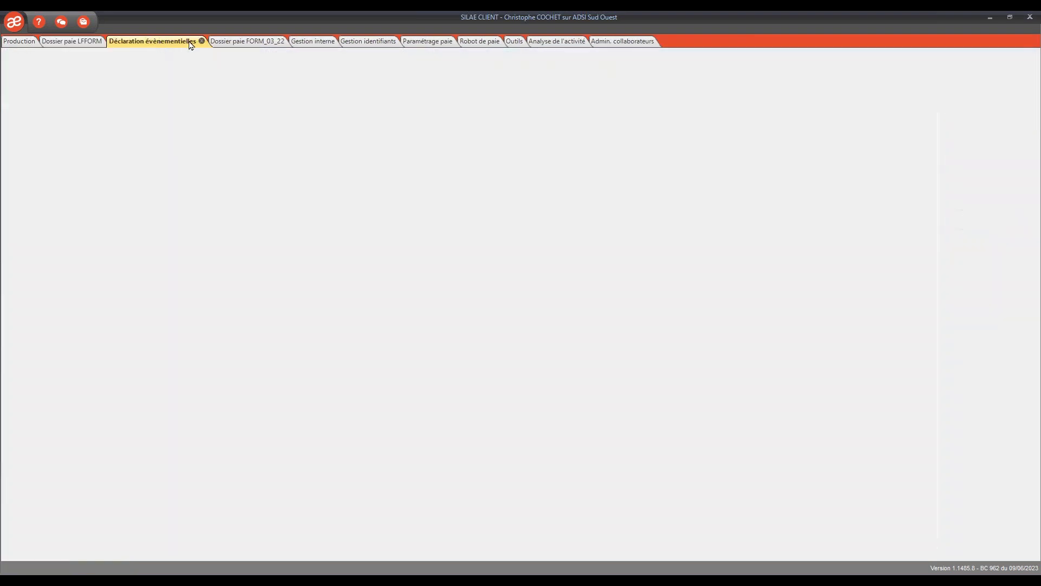
click(127, 43)
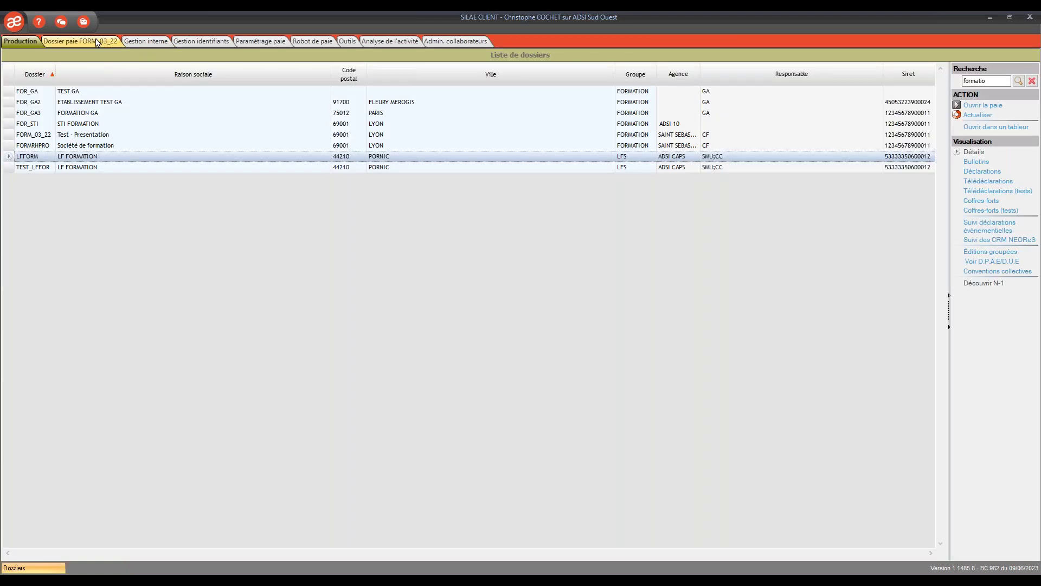
In the FORM_03_22 payroll file, close the March 2022 charges table and open the employee records.
click(97, 43)
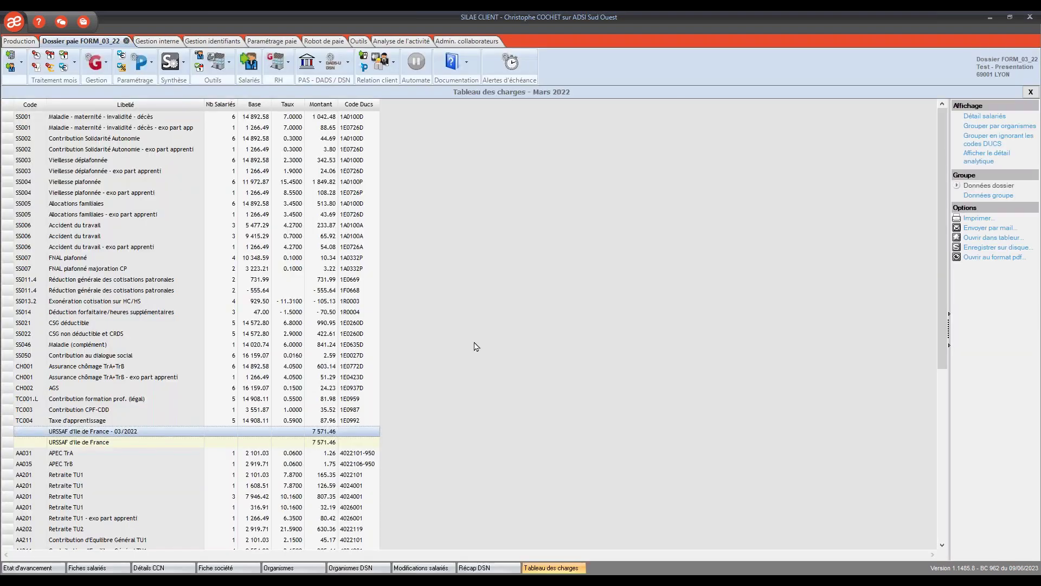
click(1030, 91)
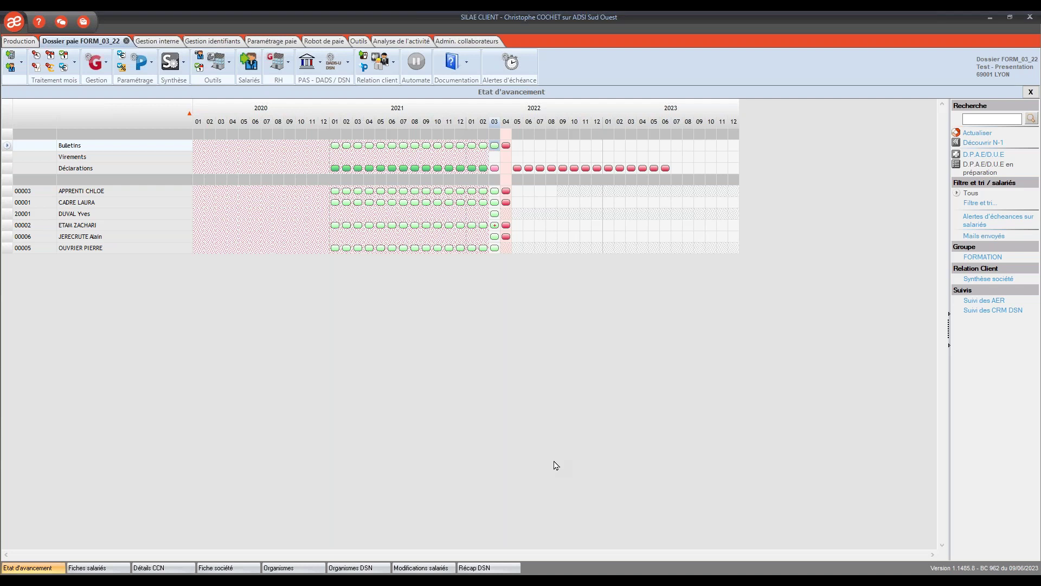
click(23, 65)
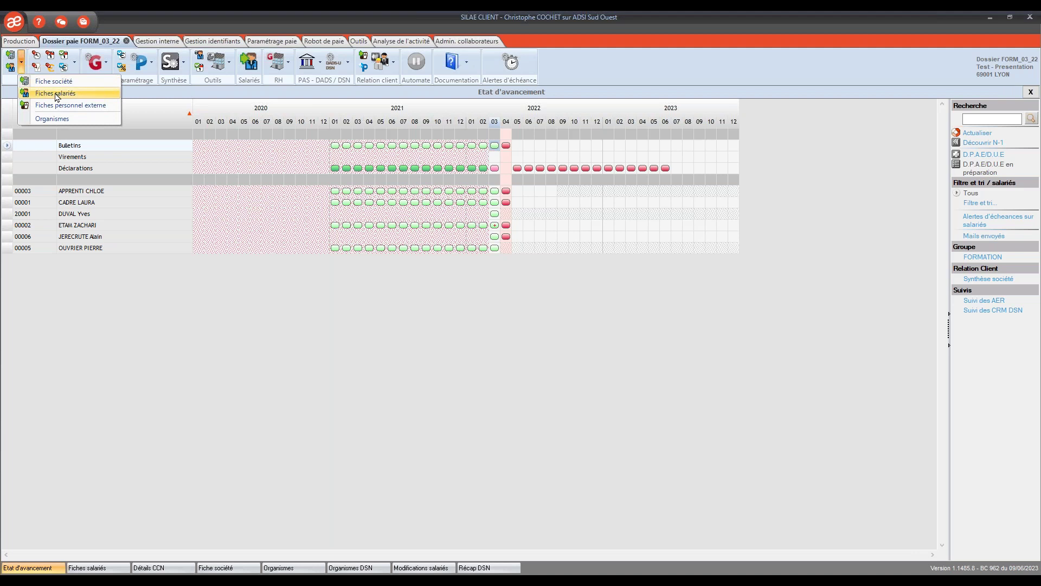
click(56, 93)
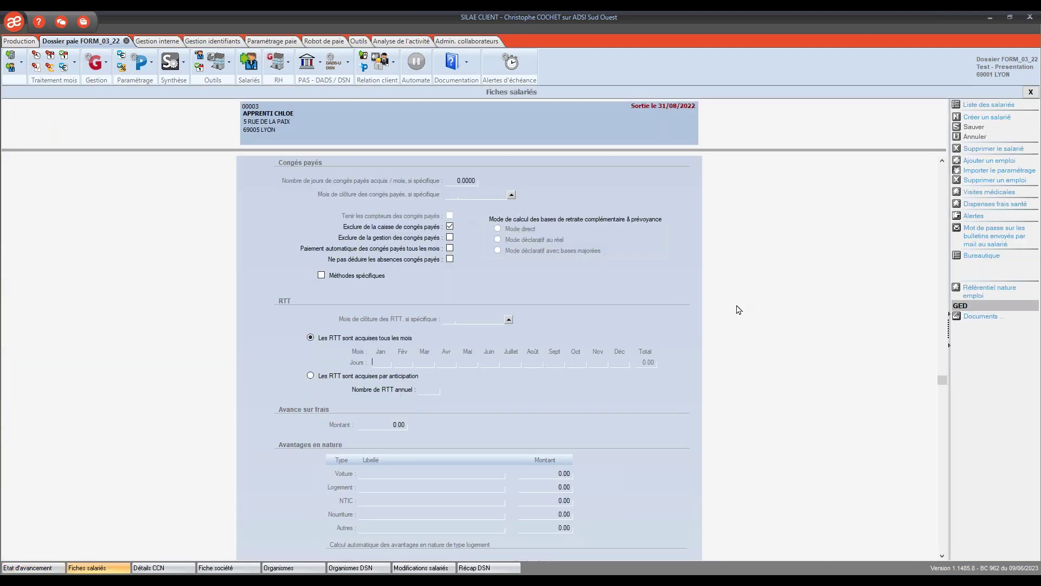
Examine the apprentice's record from RTT and benefits in kind down to the special contract information.
scroll(737, 314, down, 3)
scroll(738, 315, down, 5)
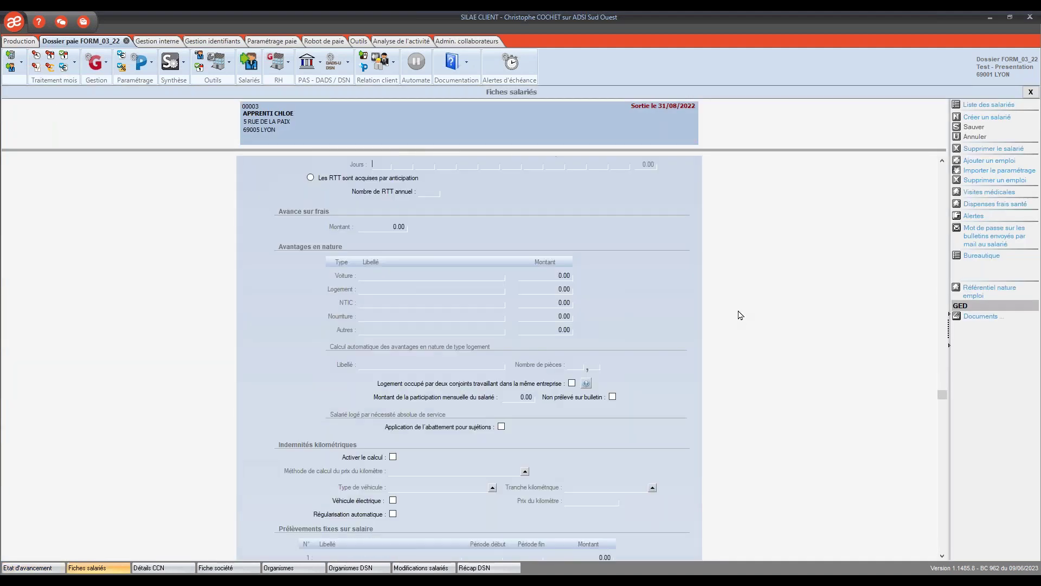
scroll(738, 309, down, 1)
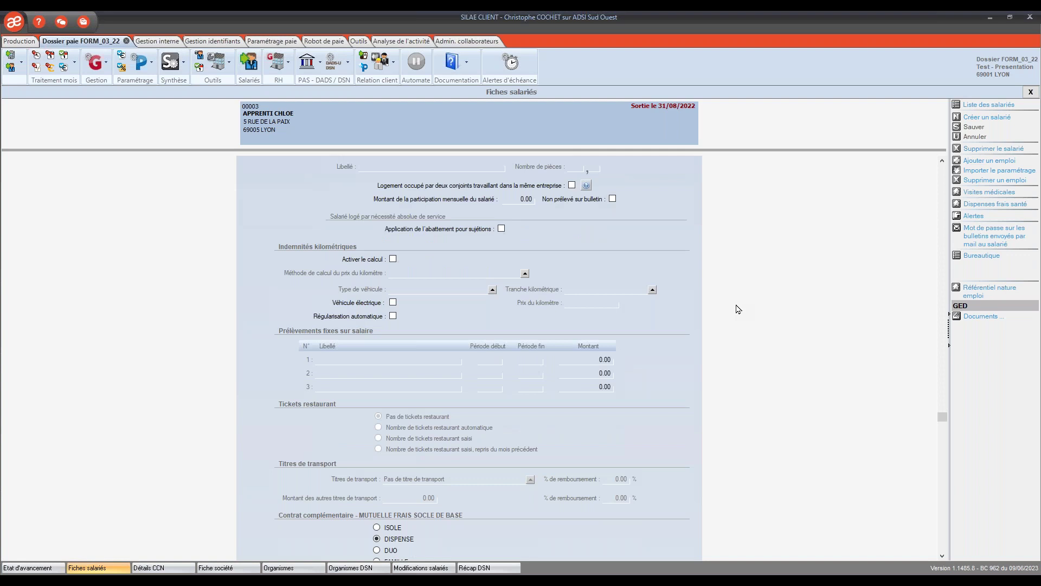
scroll(738, 309, down, 12)
scroll(746, 296, down, 5)
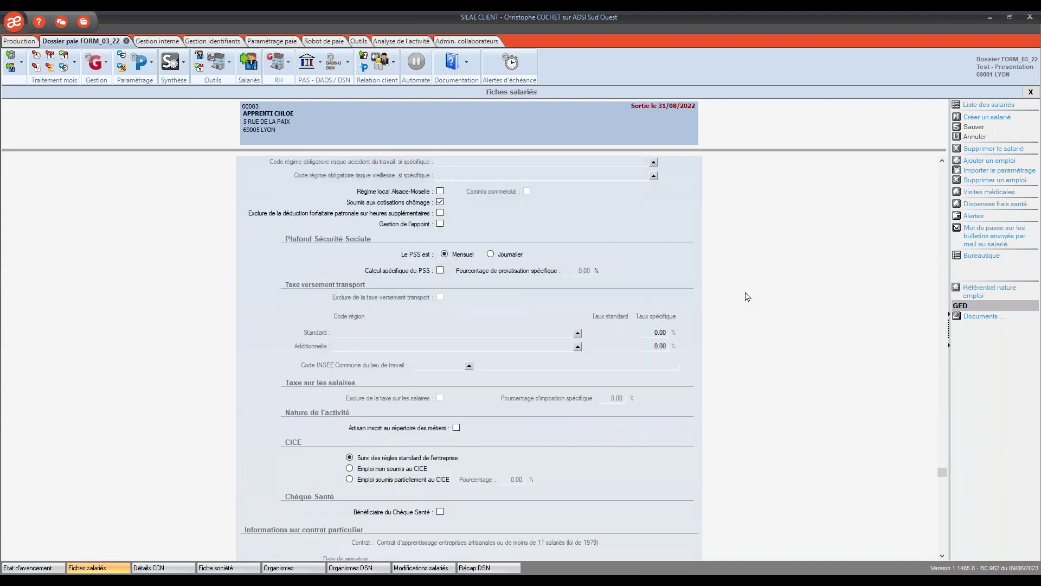
scroll(752, 293, down, 3)
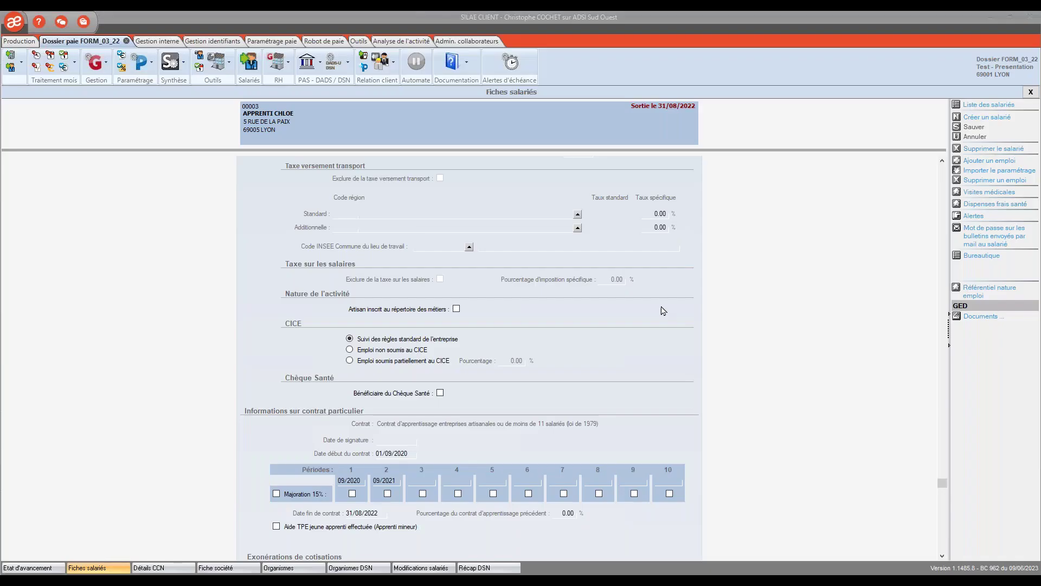
Review the apprentice's complementary contracts, fixed deductions, paid leave, working hours, remuneration and job definition.
scroll(764, 281, up, 1)
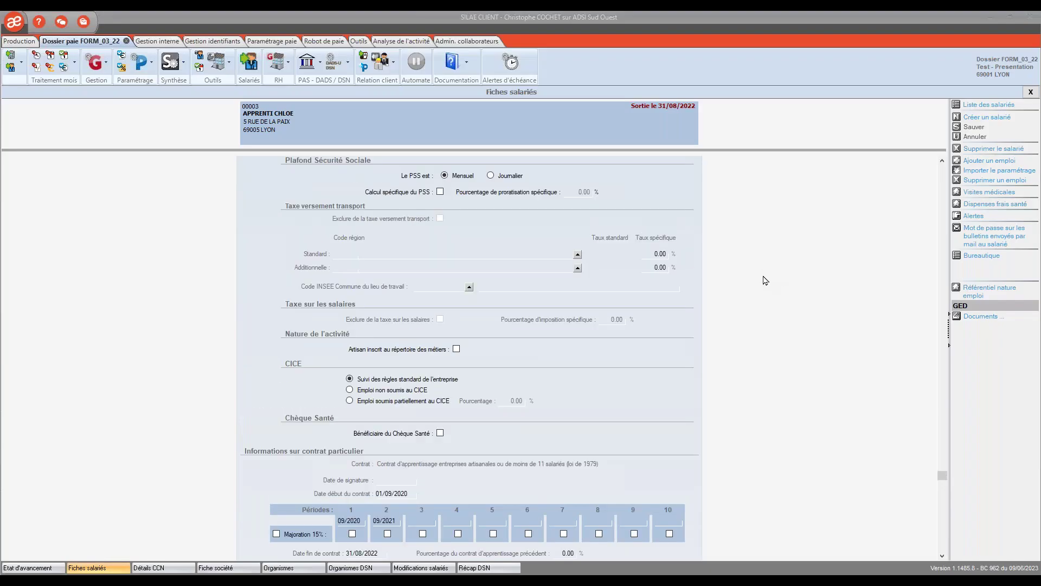
scroll(765, 280, up, 3)
scroll(762, 278, up, 12)
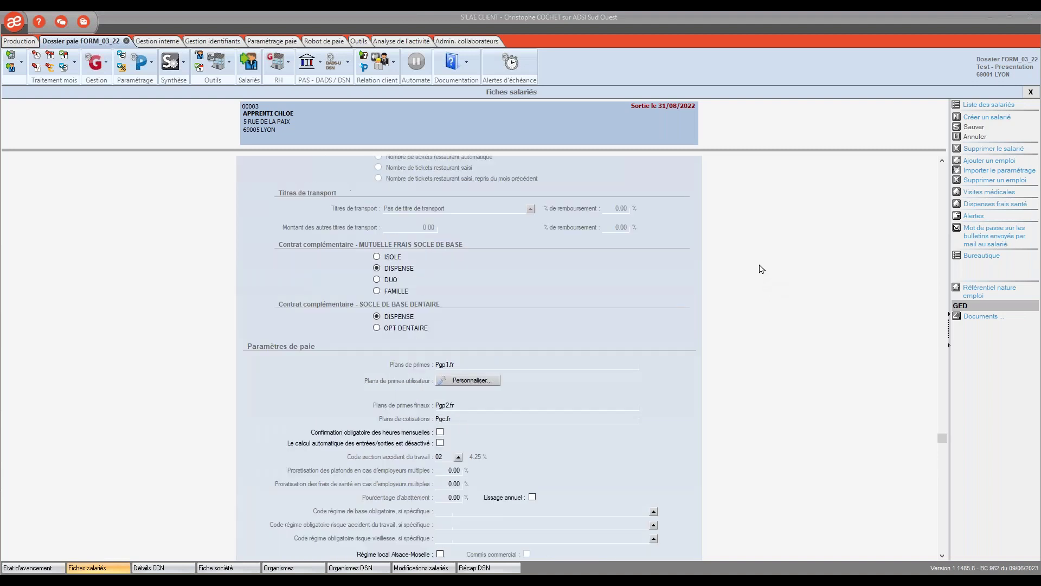
scroll(763, 271, up, 1)
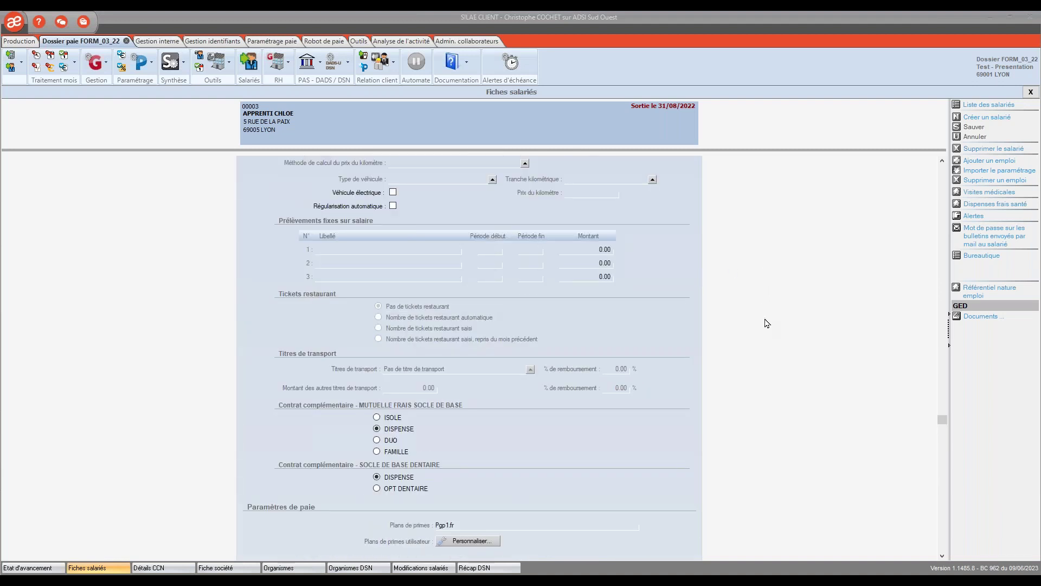
scroll(770, 314, up, 1)
scroll(771, 314, up, 10)
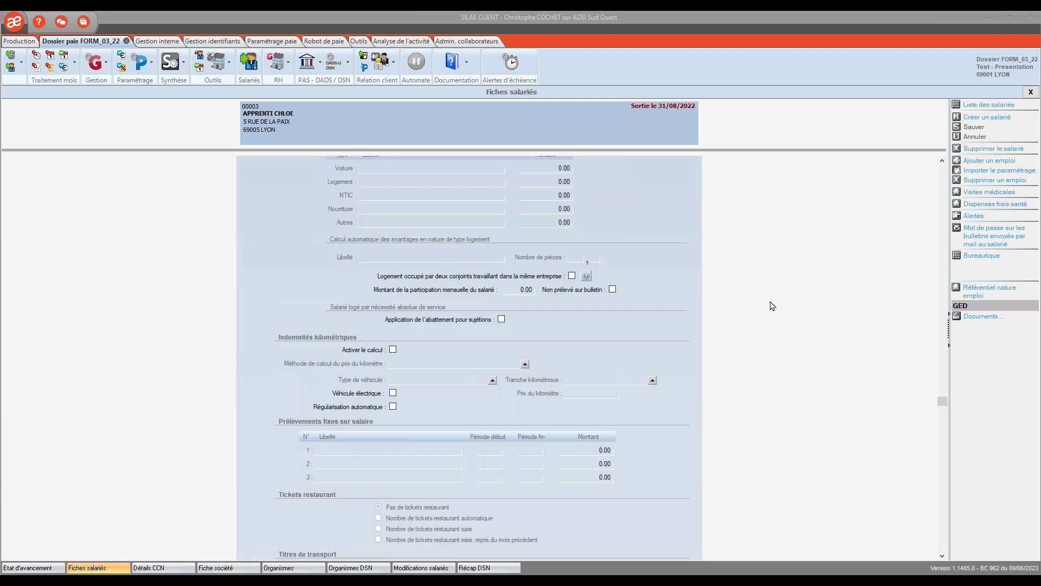
scroll(789, 280, up, 8)
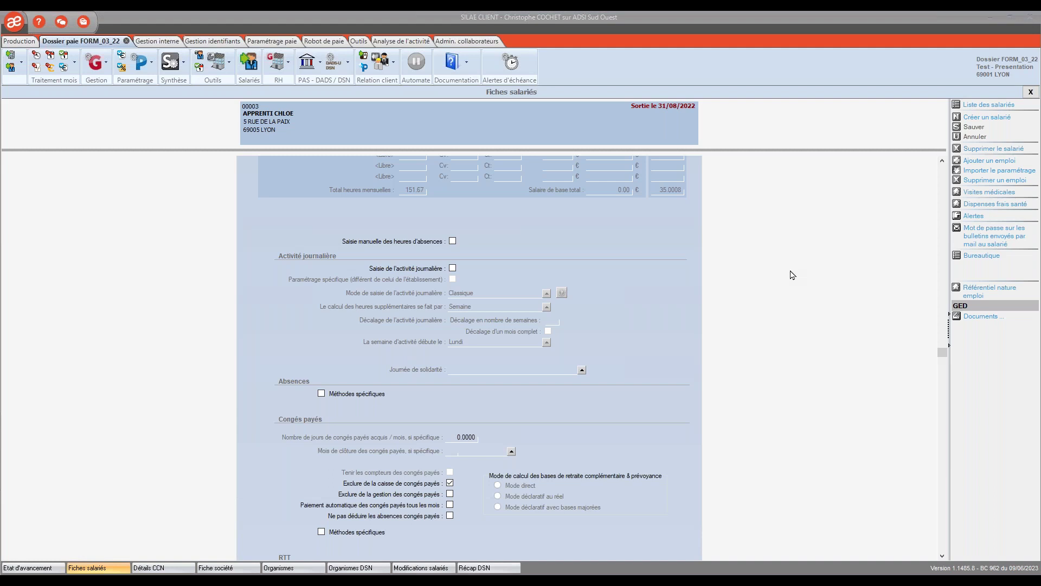
scroll(746, 282, up, 3)
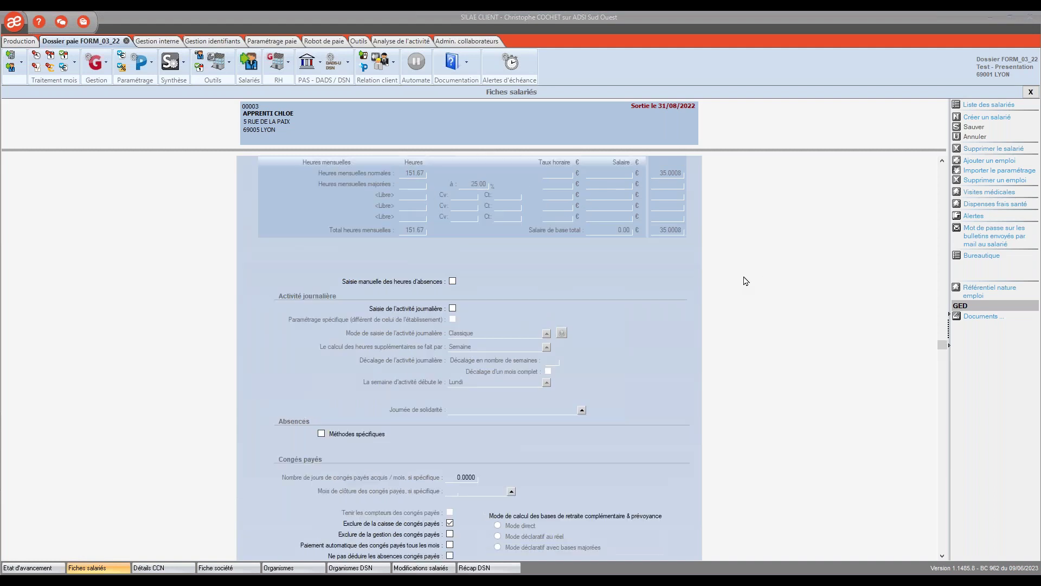
scroll(752, 280, up, 7)
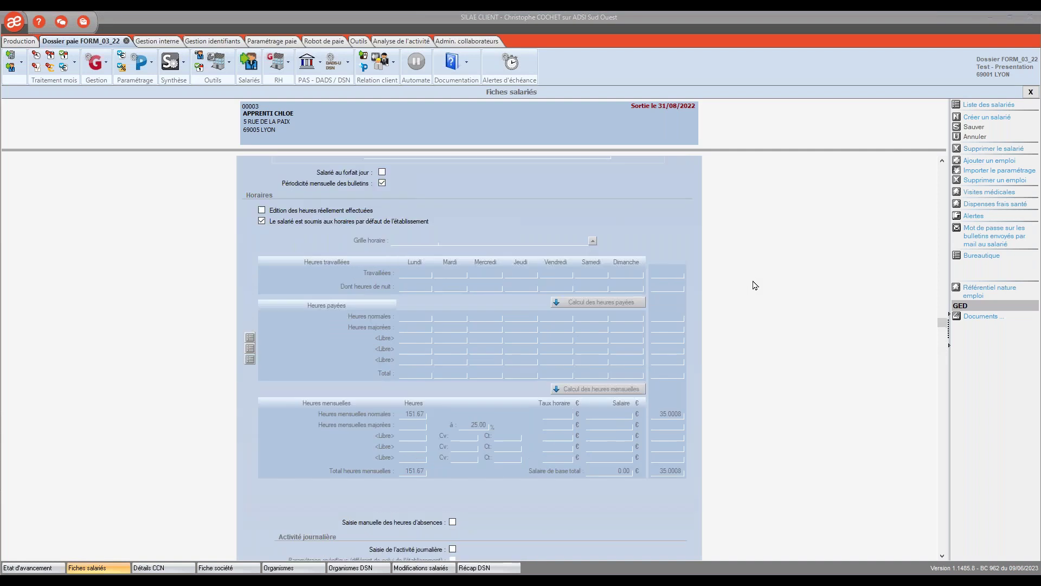
scroll(754, 281, up, 7)
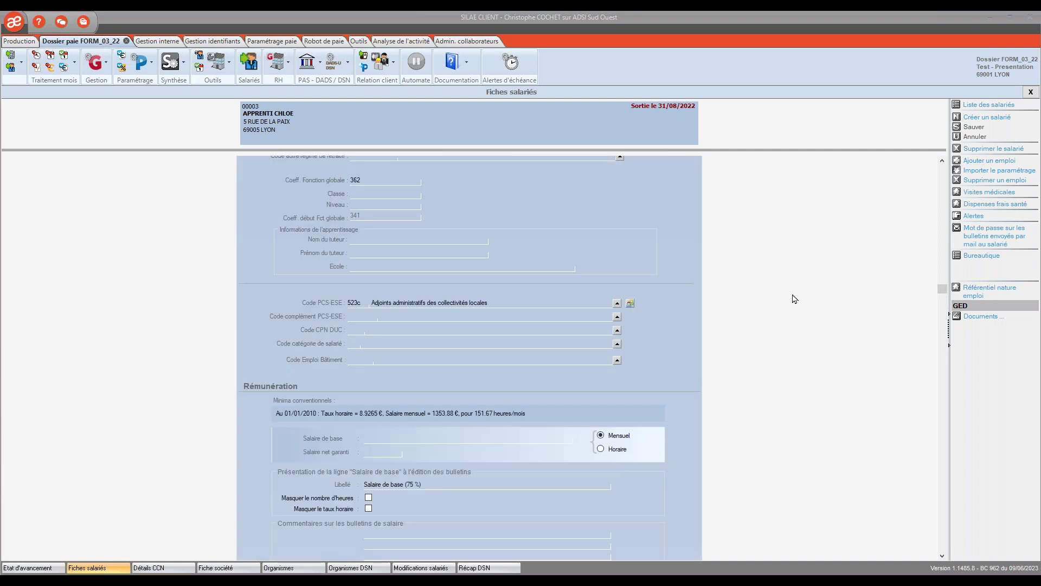
scroll(796, 287, up, 5)
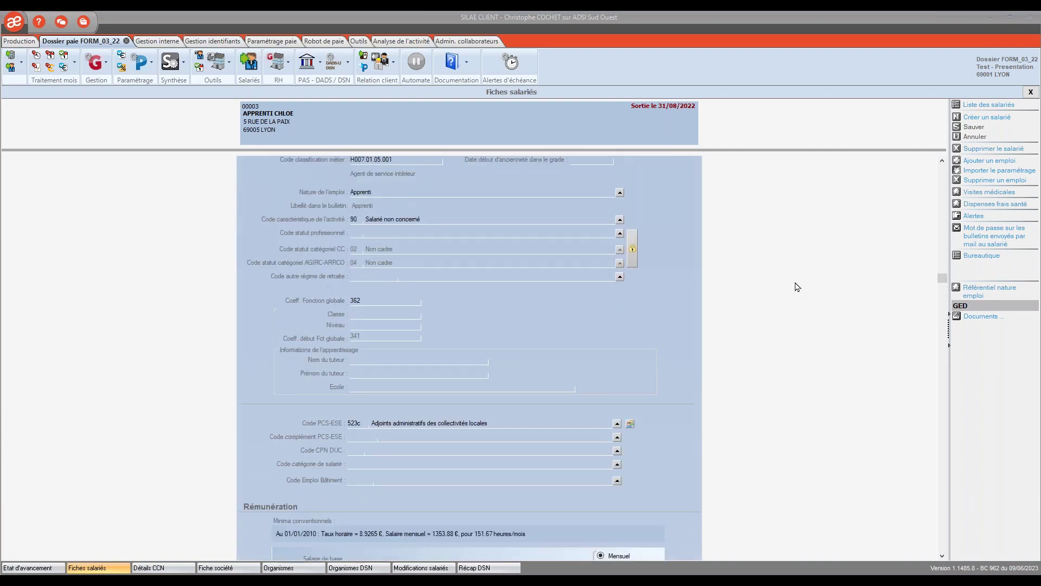
scroll(797, 287, up, 1)
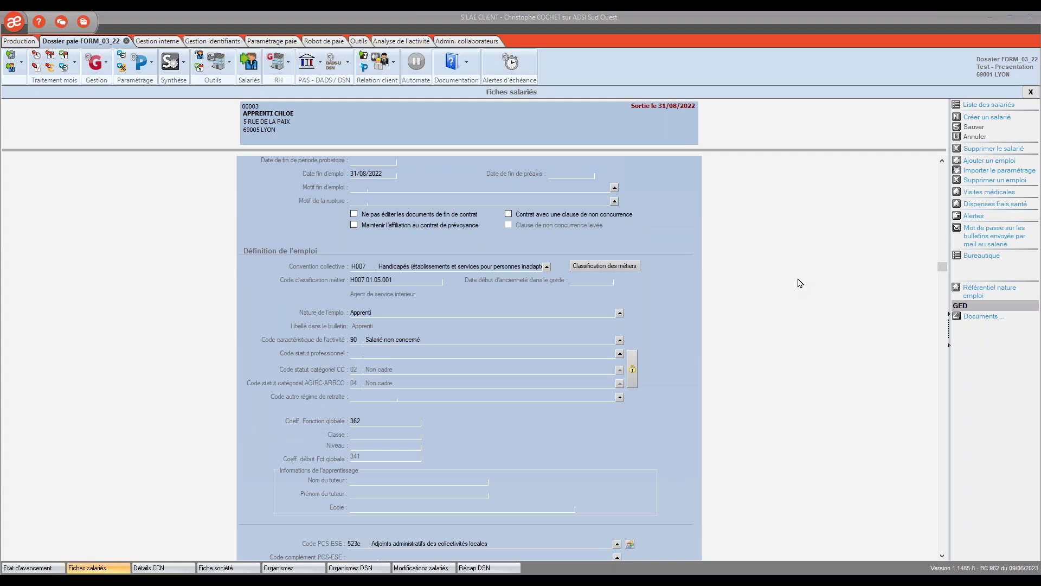
scroll(800, 283, up, 1)
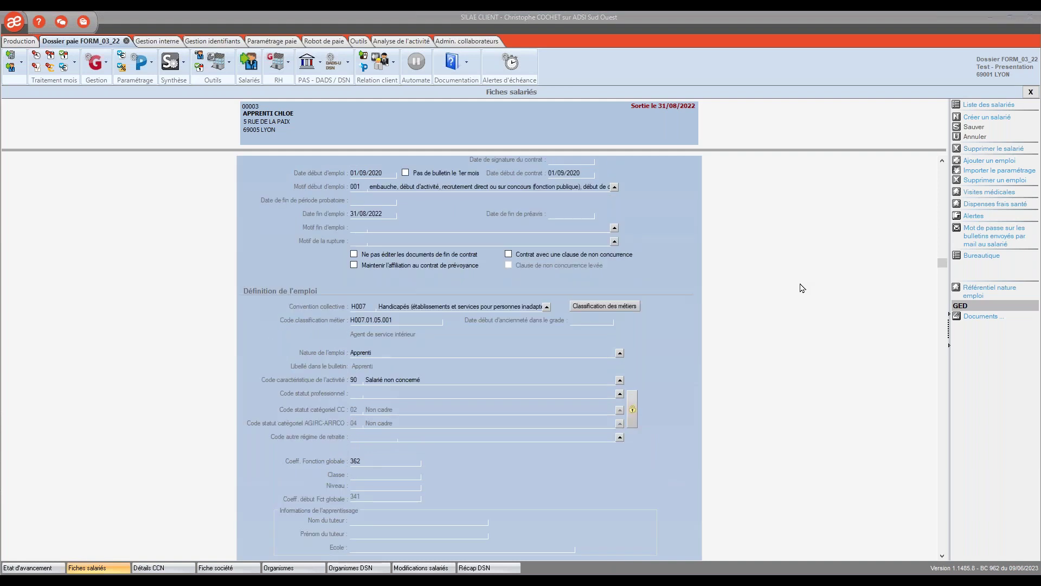
Enable Gestion des entrées/sorties fréquentes in the record's company entry section, then disable it again.
click(942, 162)
click(941, 162)
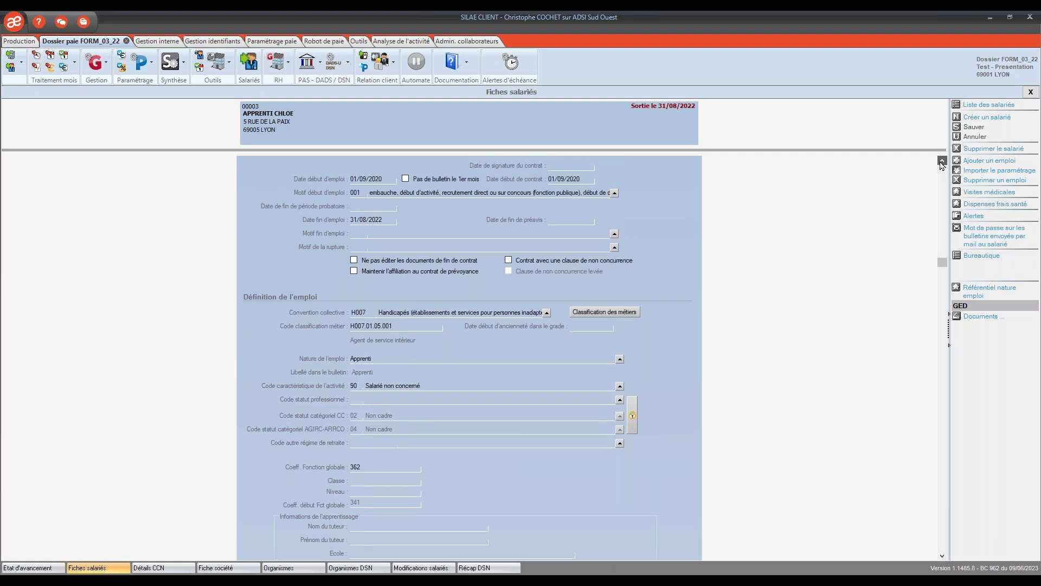
drag(944, 263, 944, 251)
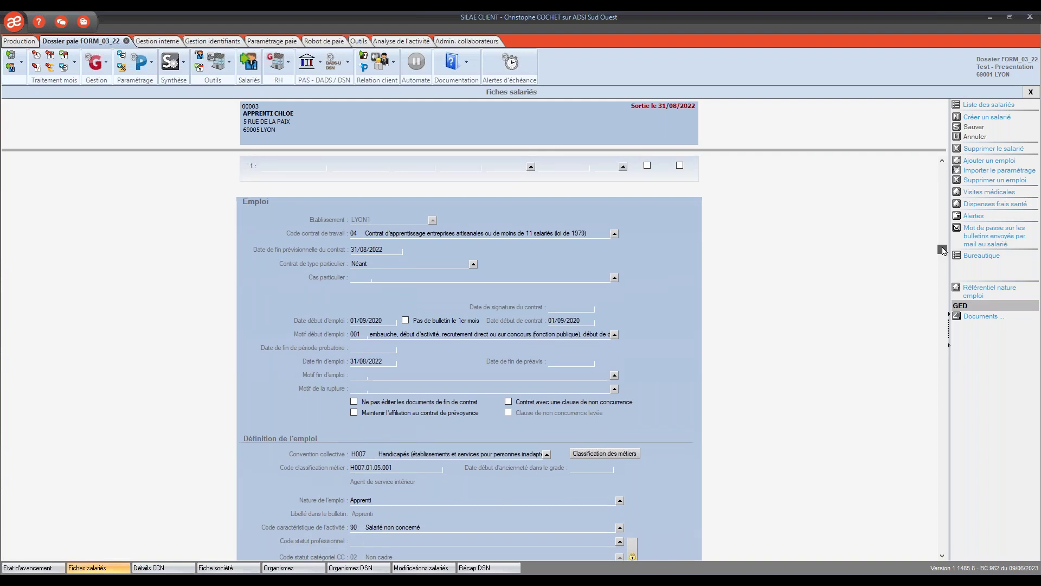
drag(944, 251, 938, 217)
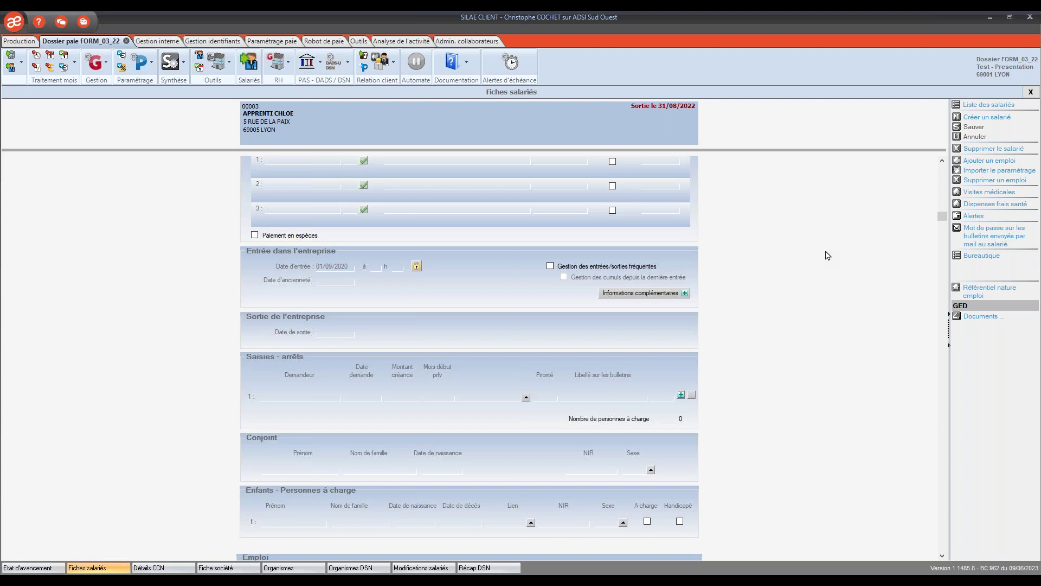
click(551, 266)
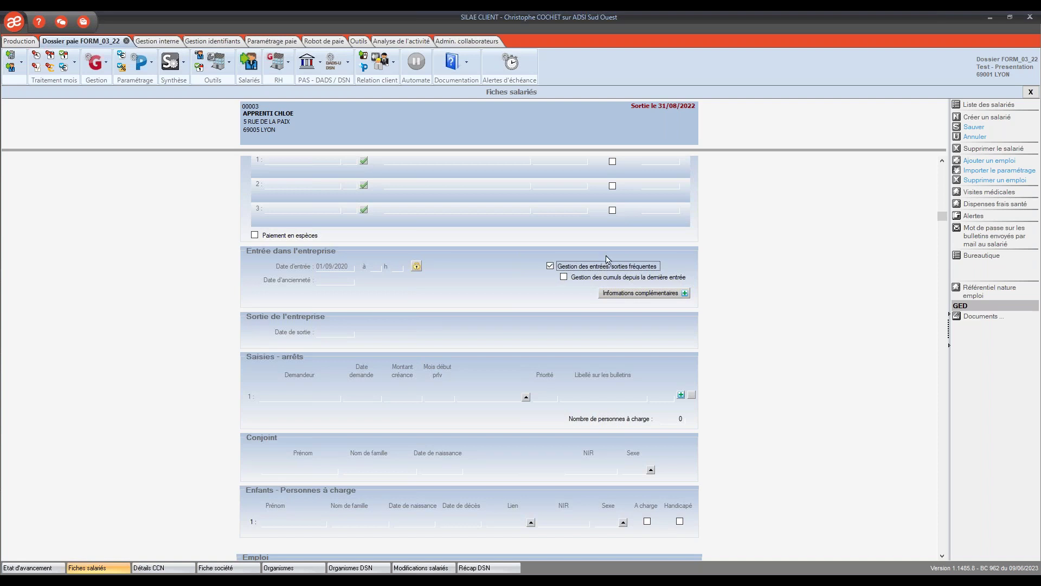
click(550, 266)
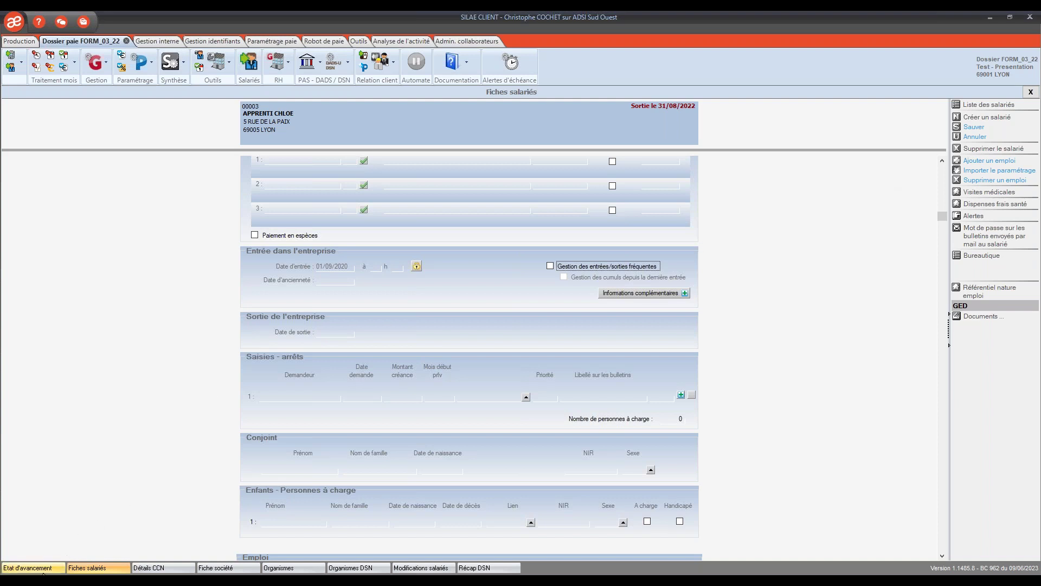
Return to the FORM_03_22 progress overview and open the Écritures comptables for March 2022.
click(45, 569)
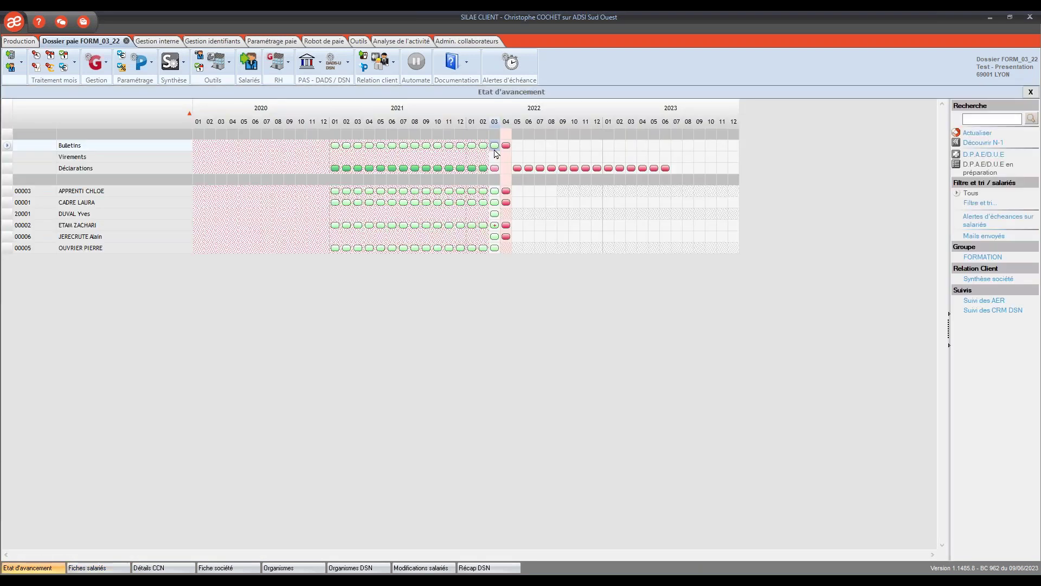
right_click(494, 146)
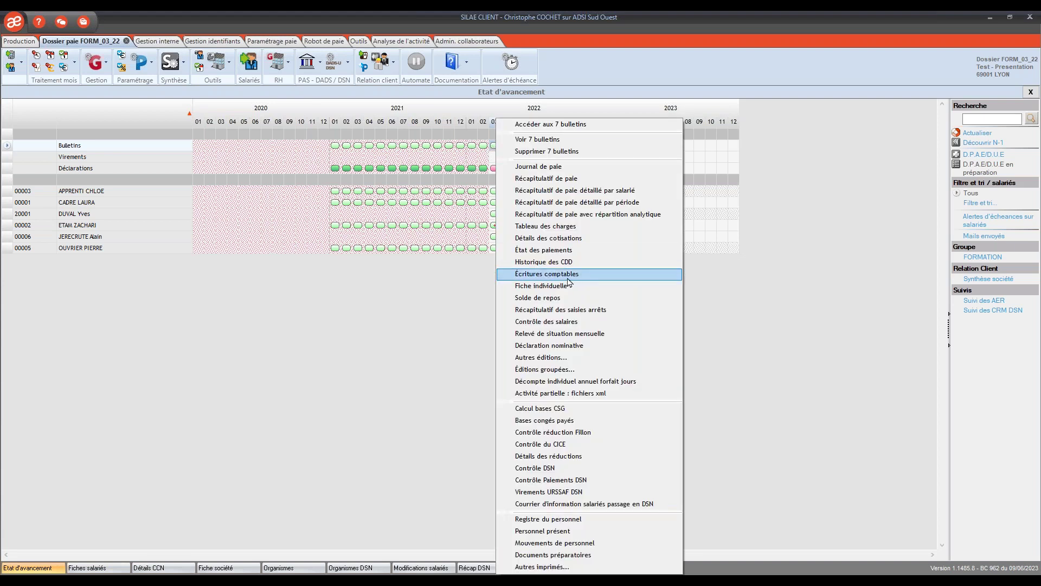
click(576, 281)
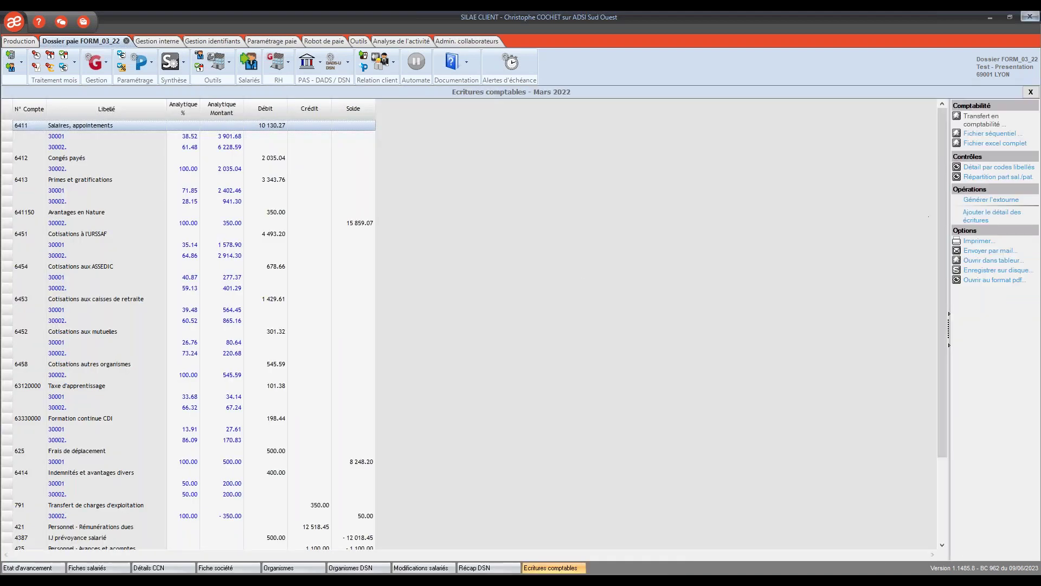
Examine the output file types available for the sequential accounting entries file, then close the generation dialog and the March 2022 entries.
click(989, 133)
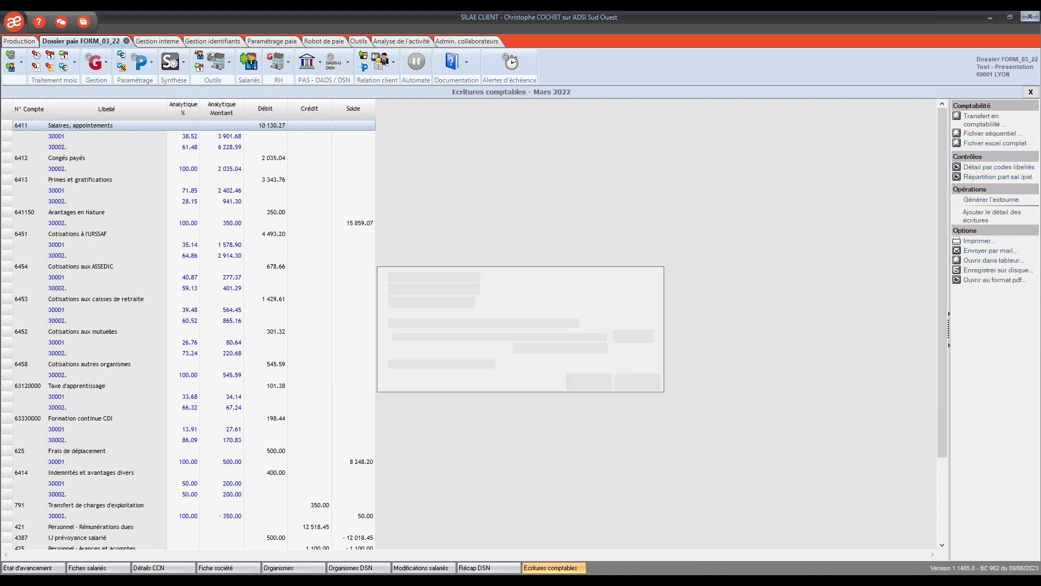
click(475, 289)
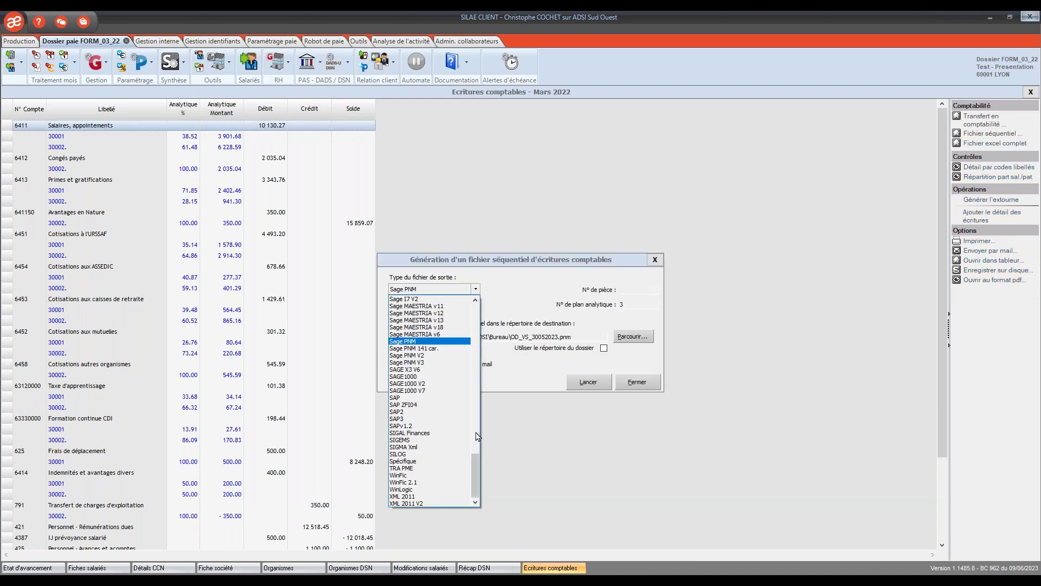
mouse_move(475, 494)
mouse_down()
mouse_move(477, 361)
mouse_move(476, 495)
mouse_up()
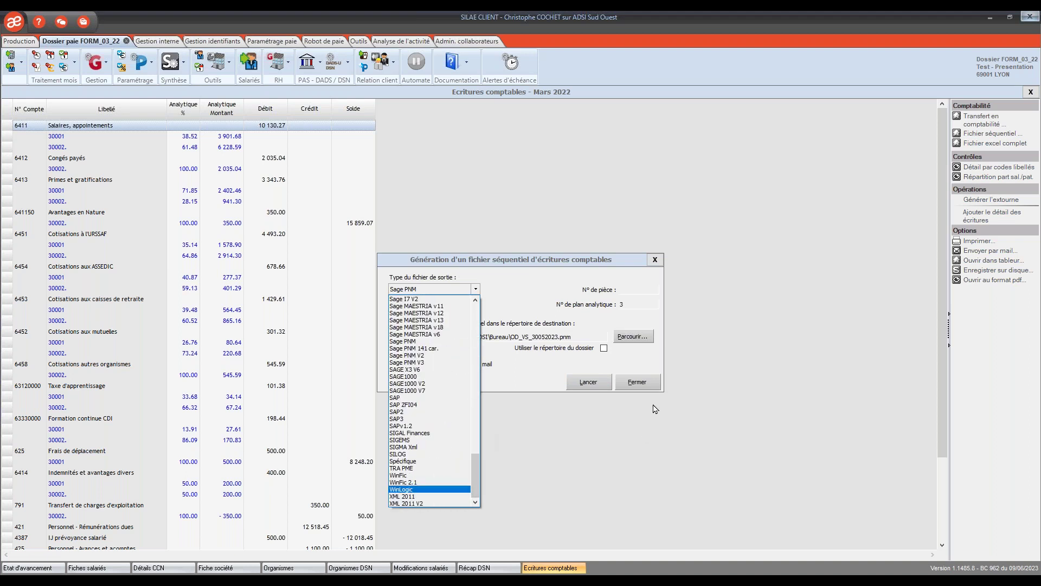
click(658, 260)
click(637, 382)
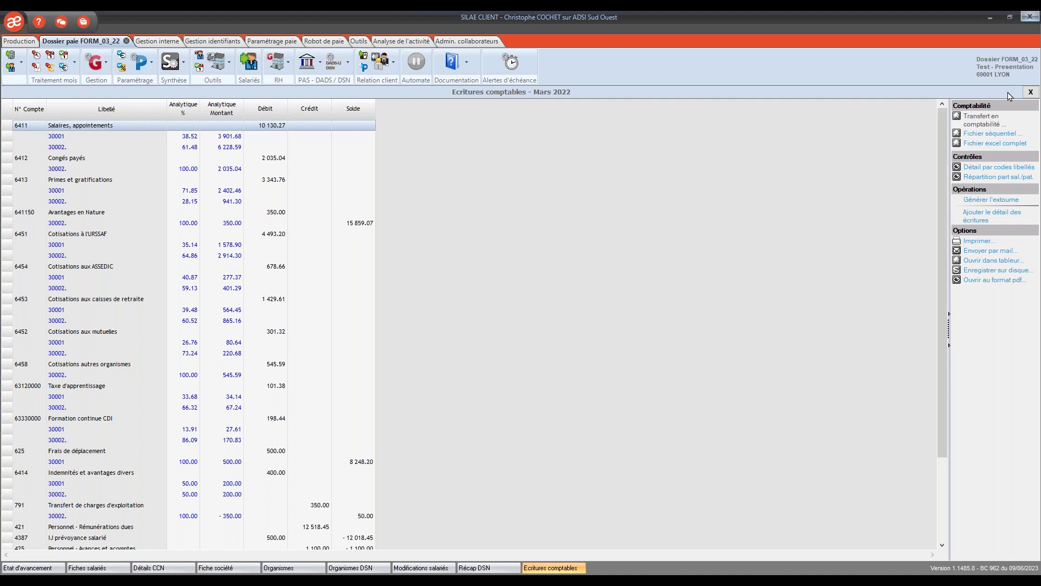
click(1032, 93)
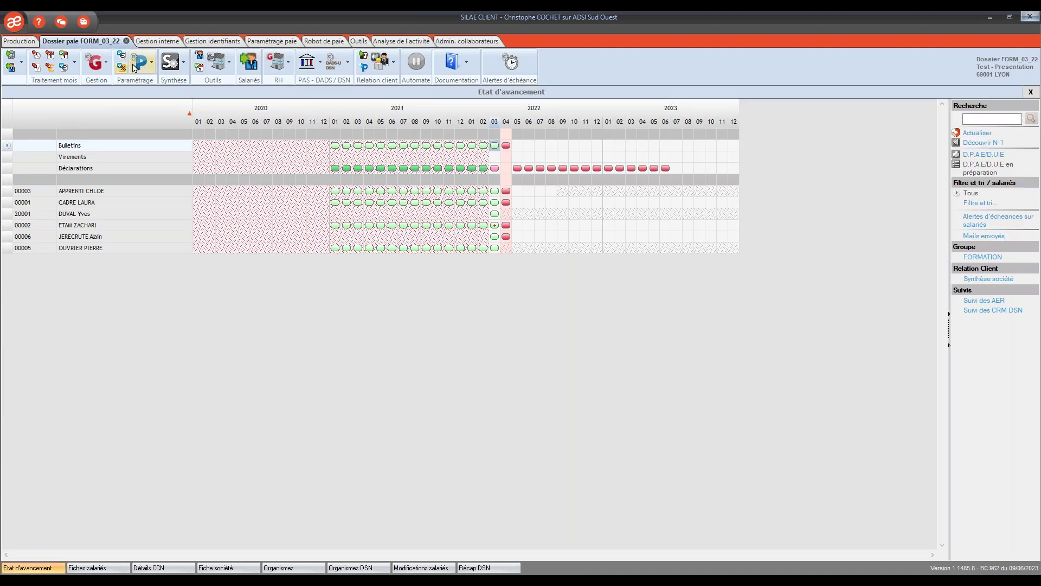
In the payroll file's Liaison comptable settings, enable the CP provision with extourne CP and séparation N/N-1.
click(151, 64)
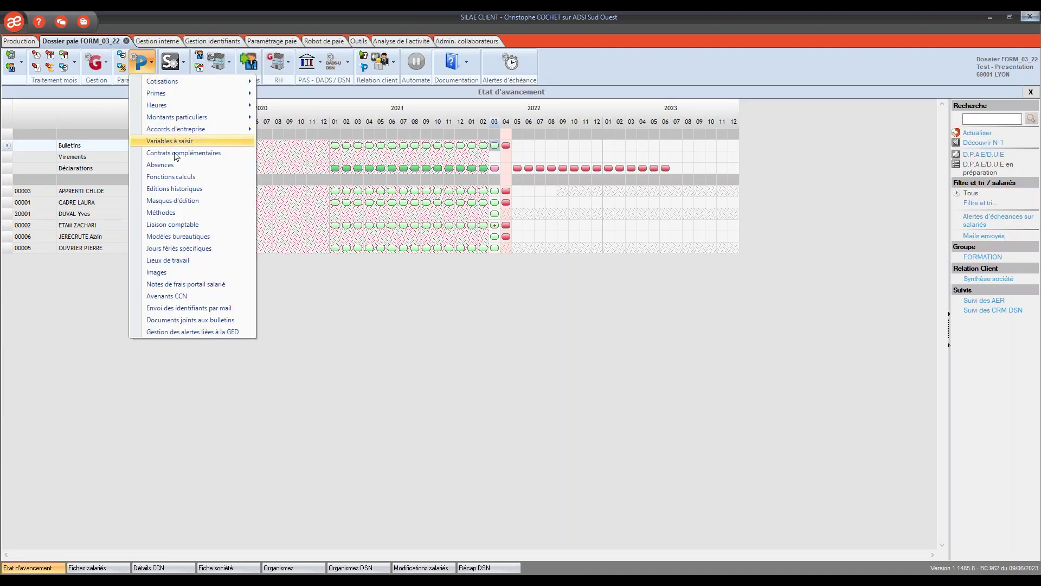
click(189, 226)
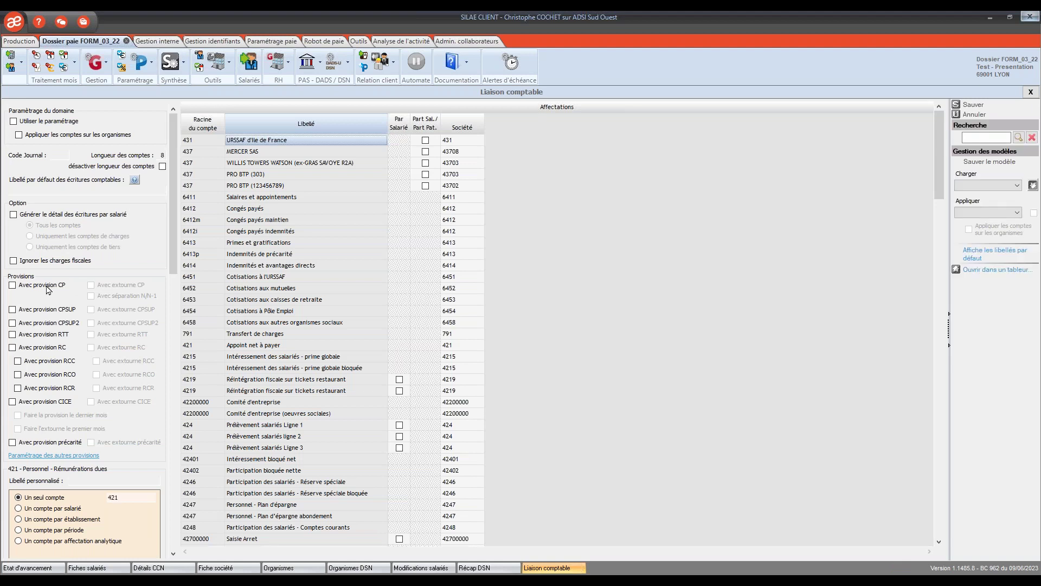
click(13, 285)
click(91, 284)
click(91, 296)
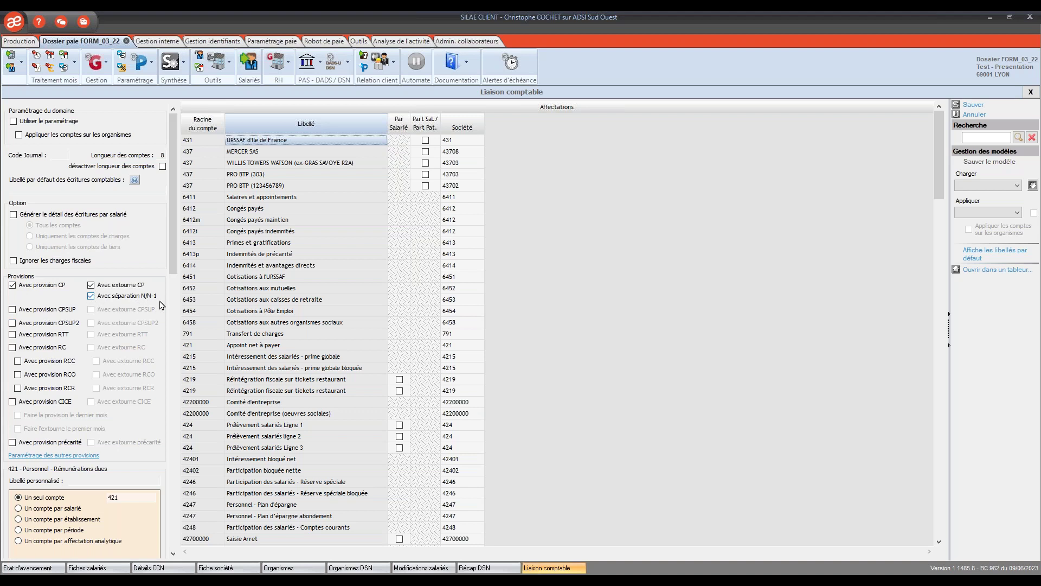
Enable the RTT provision with extourne RTT and save the Liaison comptable settings.
click(12, 334)
click(91, 335)
click(973, 105)
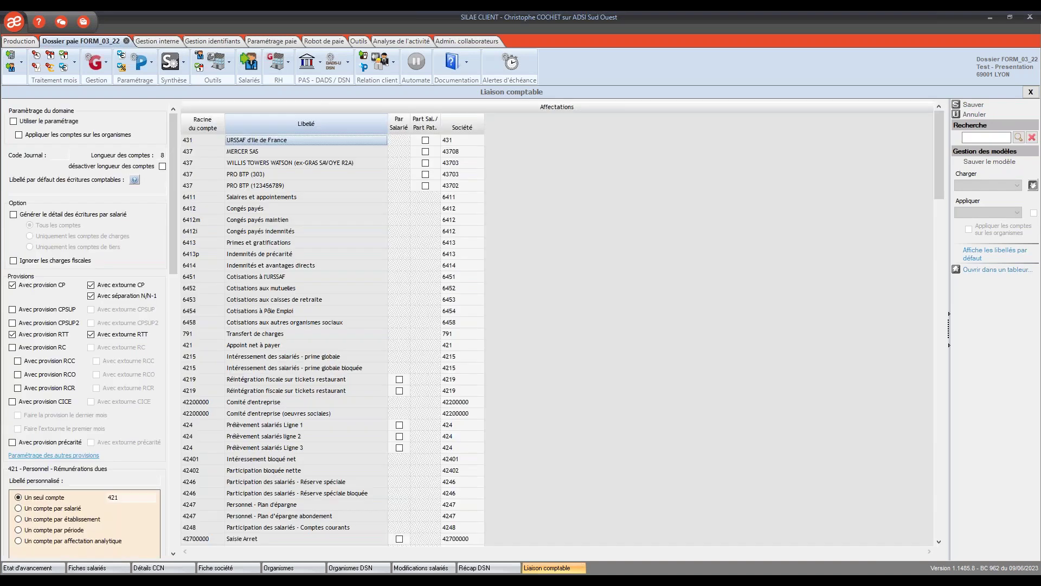
Reopen the Écritures comptables for March 2022 from the progress overview, review the CP and RTT provision entries, and close them.
click(27, 567)
right_click(494, 145)
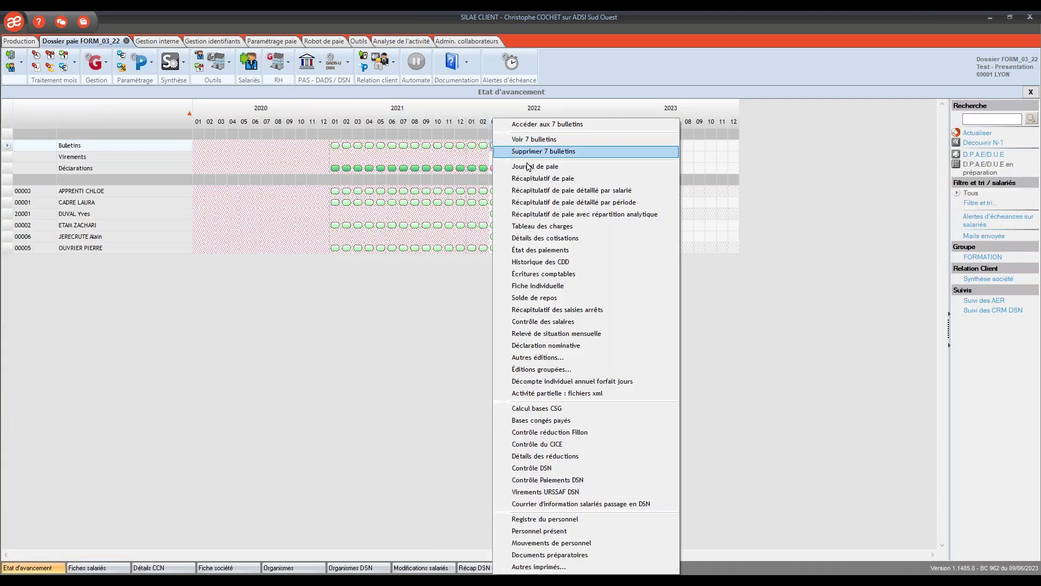
click(543, 274)
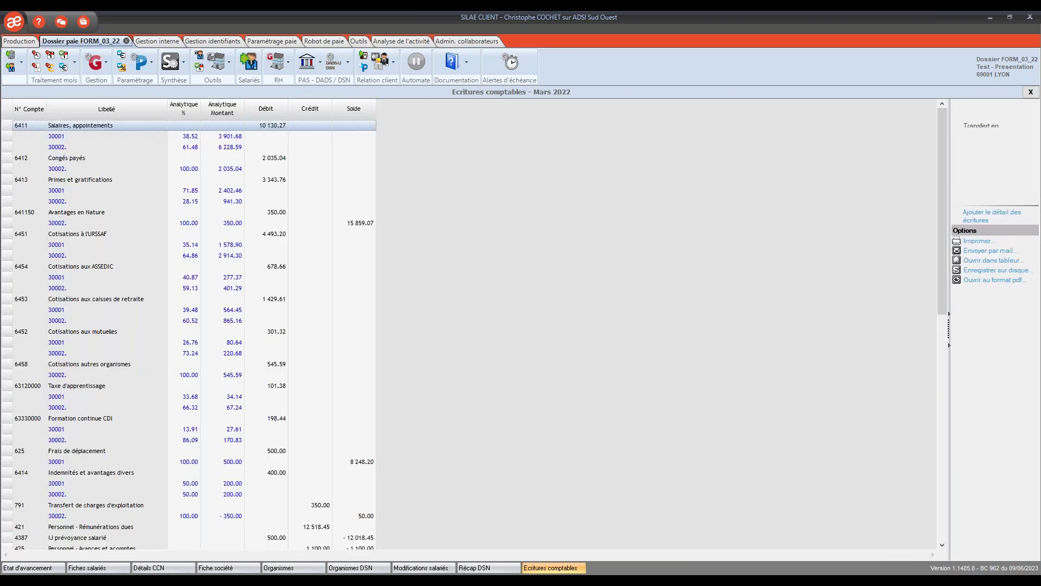
scroll(581, 350, down, 2)
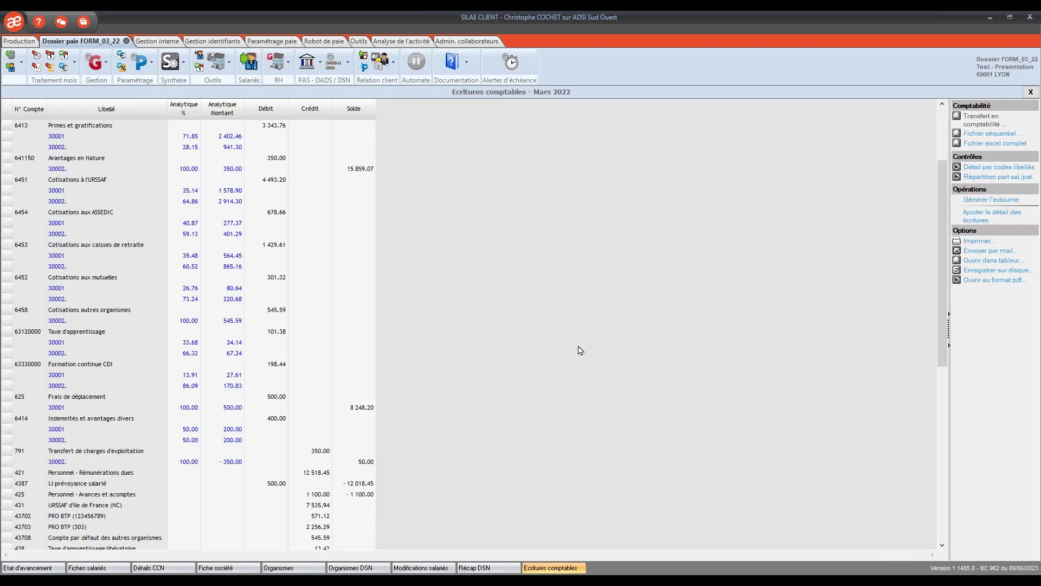
scroll(581, 349, down, 12)
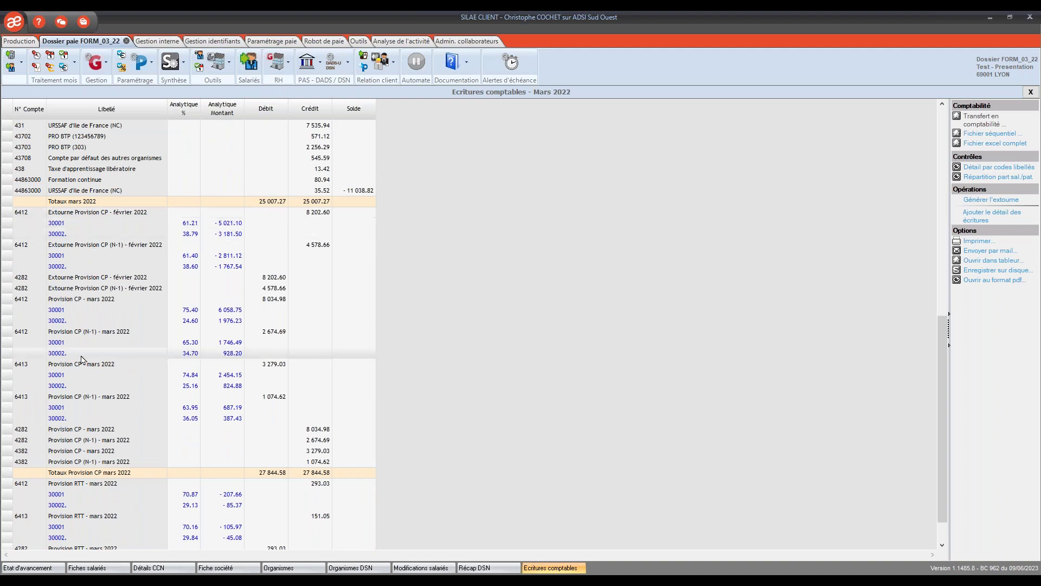
click(1030, 92)
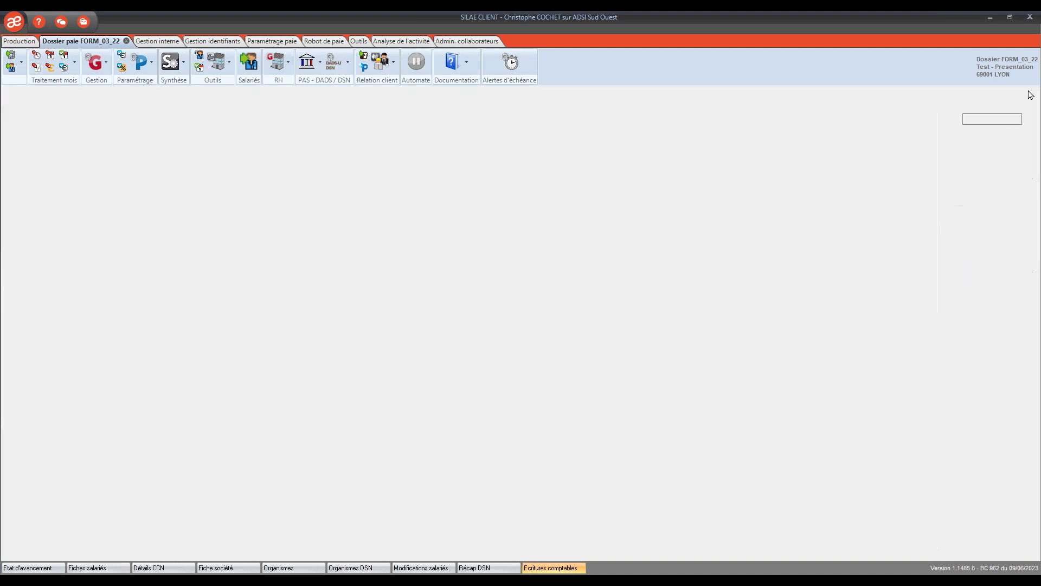